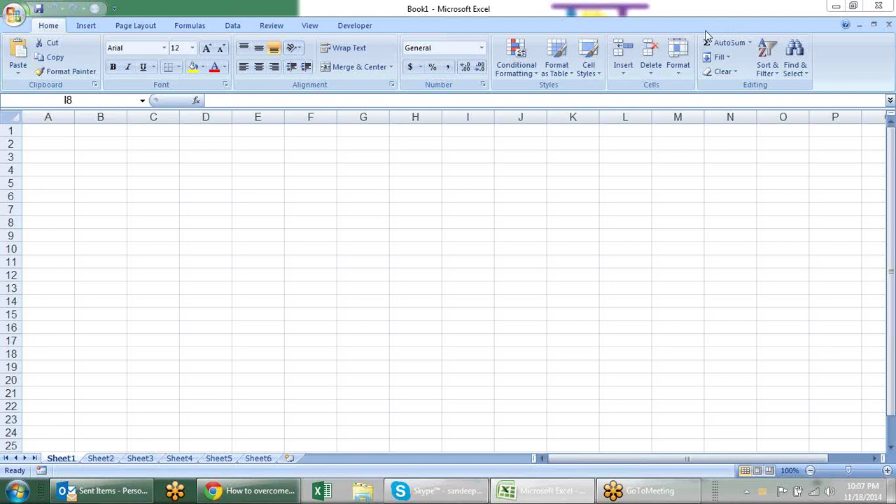
# Browse the paste options and text orientation choices without changing anything.
pyautogui.click(184, 216)
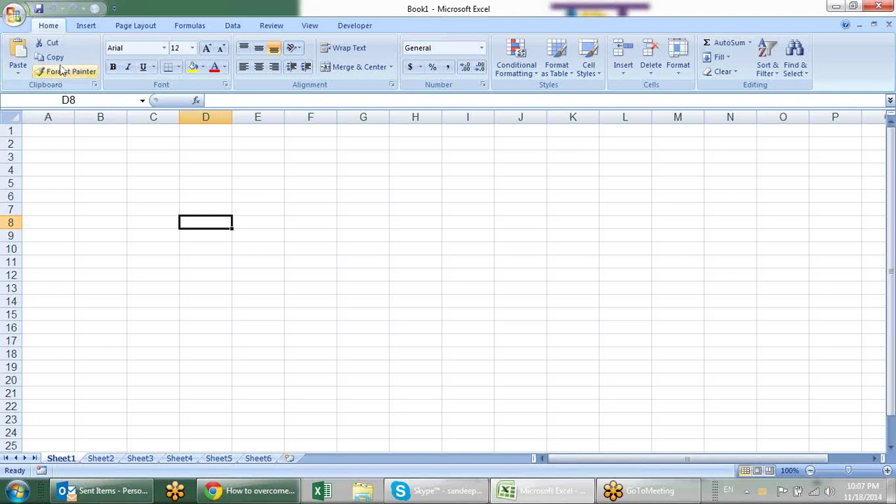
pyautogui.click(19, 69)
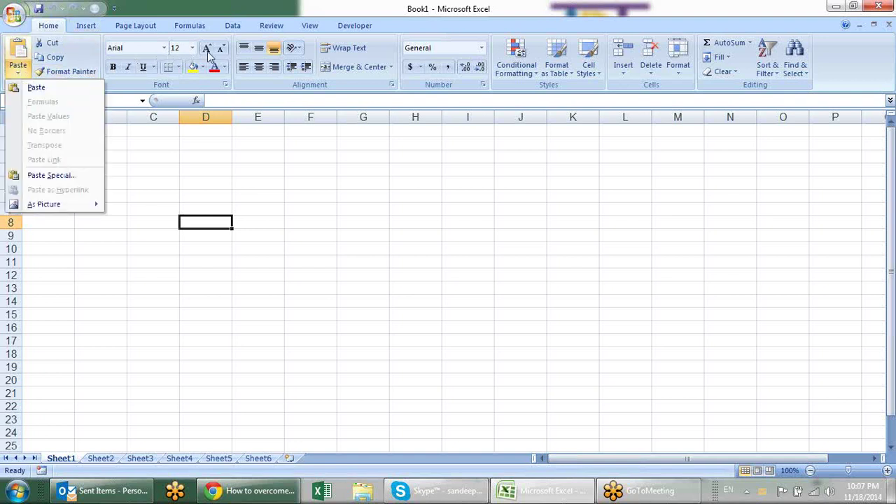
pyautogui.click(360, 186)
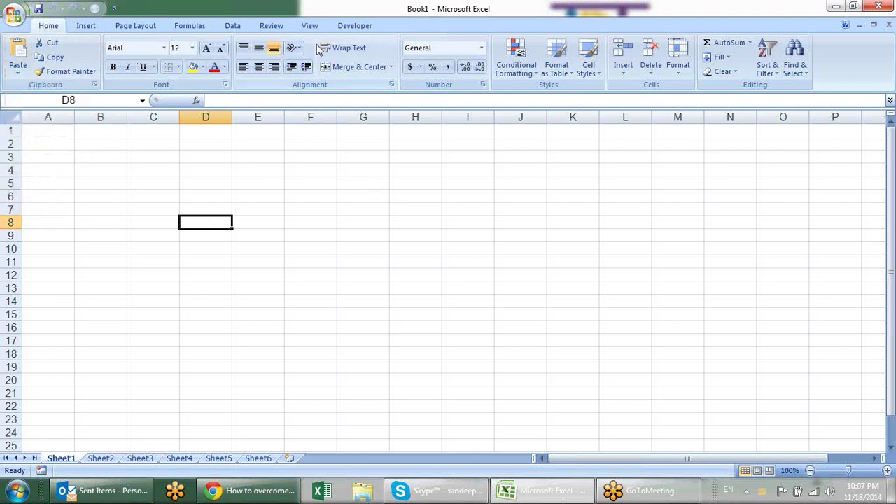
pyautogui.click(300, 49)
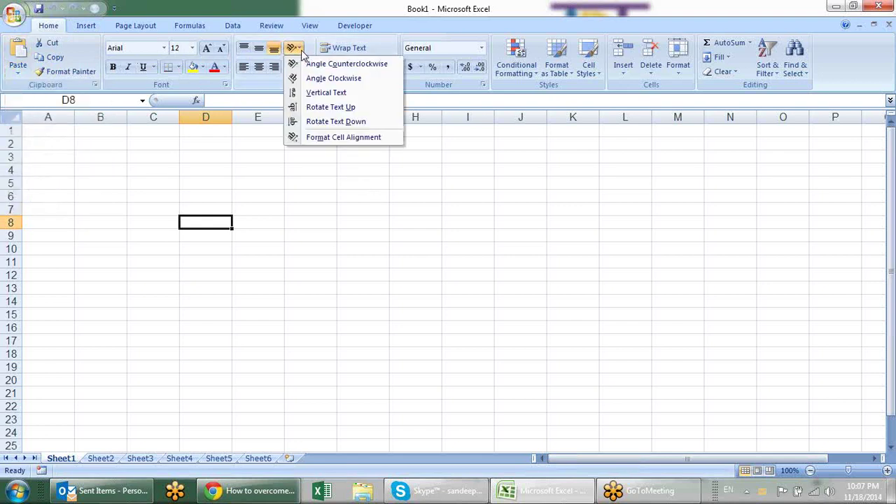
pyautogui.click(369, 193)
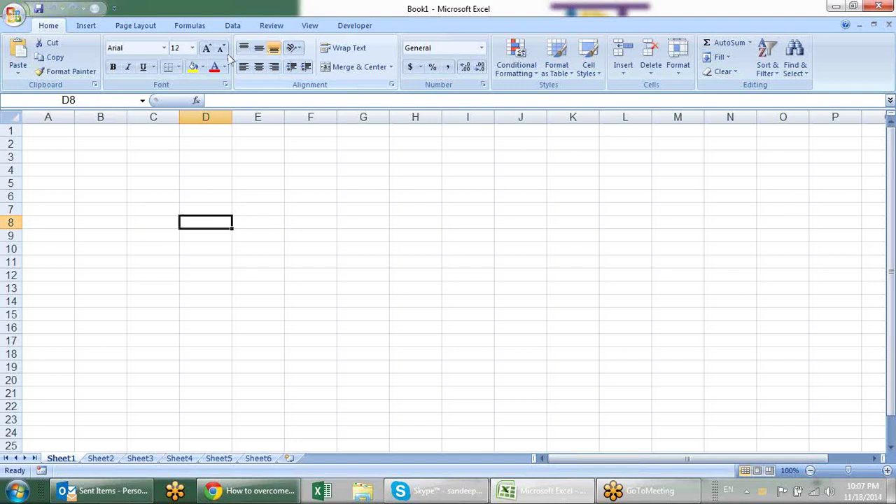
# Enter a first name in D3 and leave it indented by one level.
pyautogui.click(198, 153)
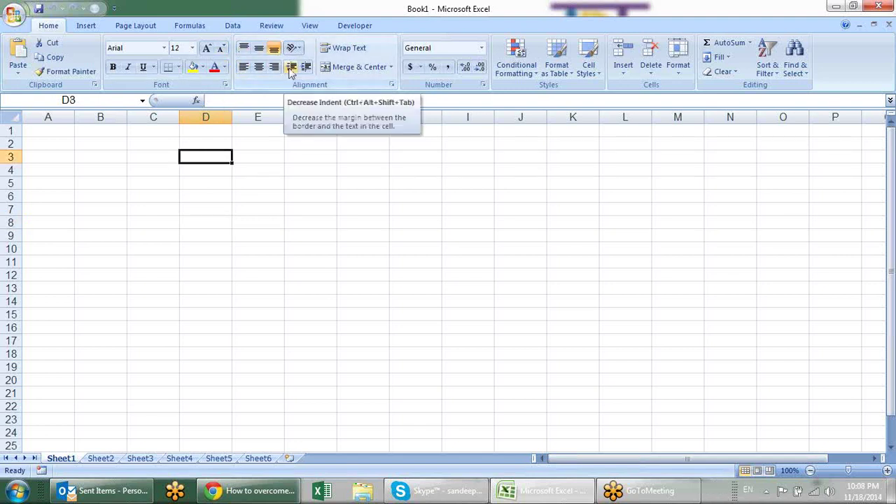
pyautogui.write('sa')
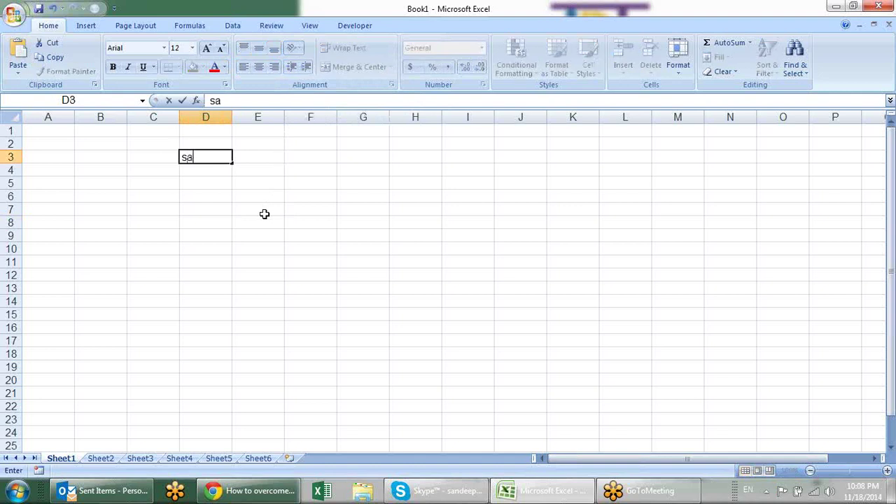
pyautogui.write('ndeep')
pyautogui.press('Return')
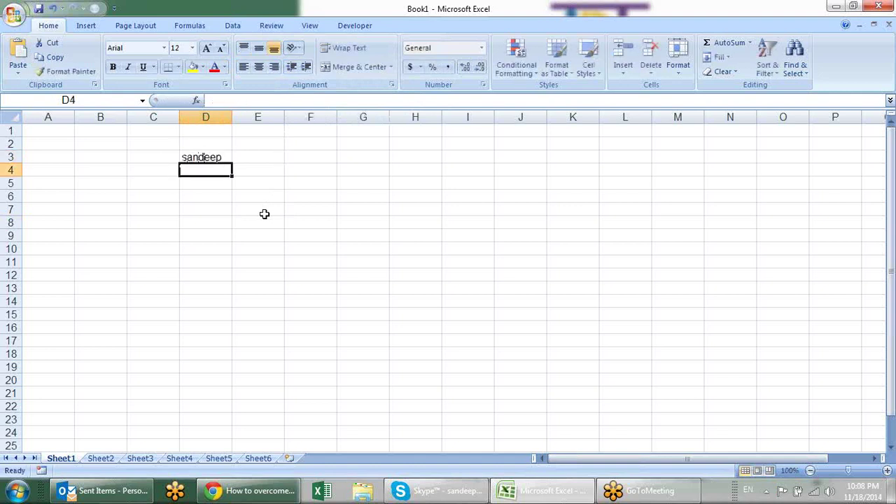
pyautogui.press('Up')
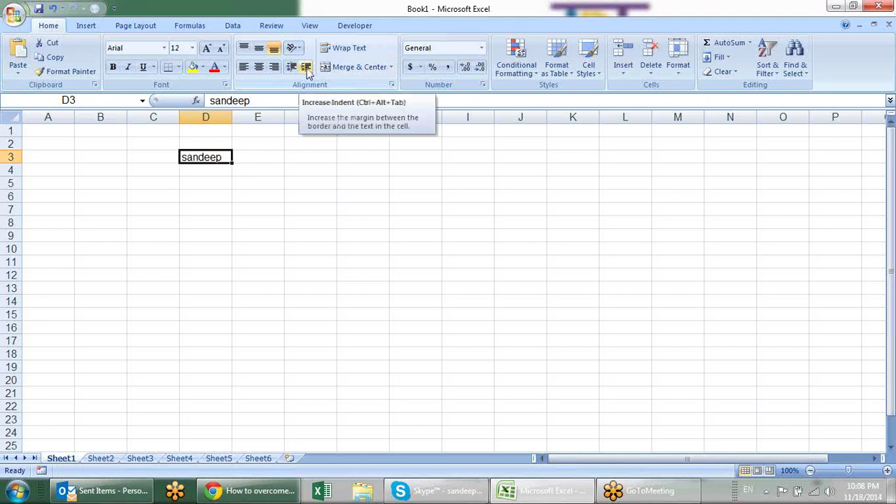
pyautogui.click(306, 68)
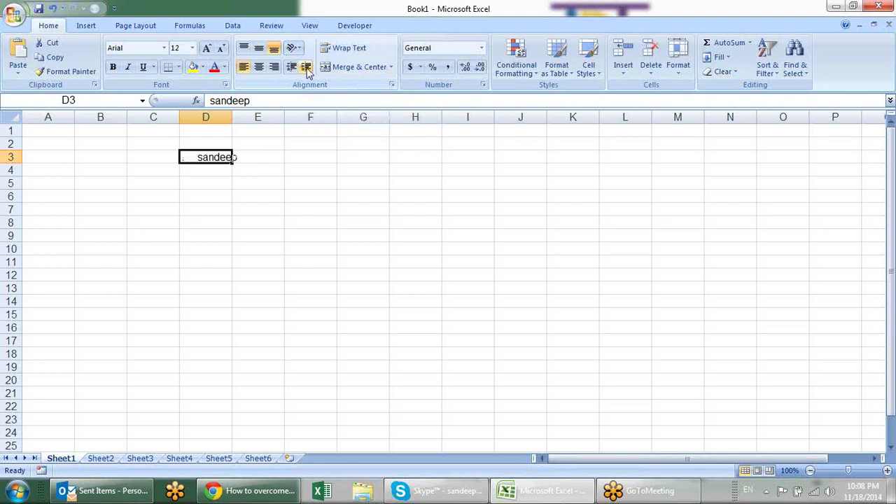
pyautogui.click(291, 68)
pyautogui.click(301, 68)
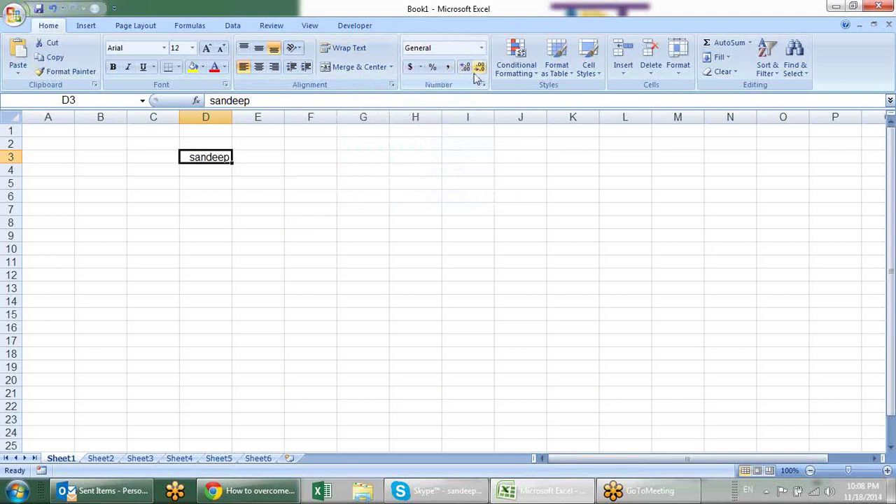
# Glance at Conditional Formatting and the table styles, then clear D3's contents.
pyautogui.click(524, 75)
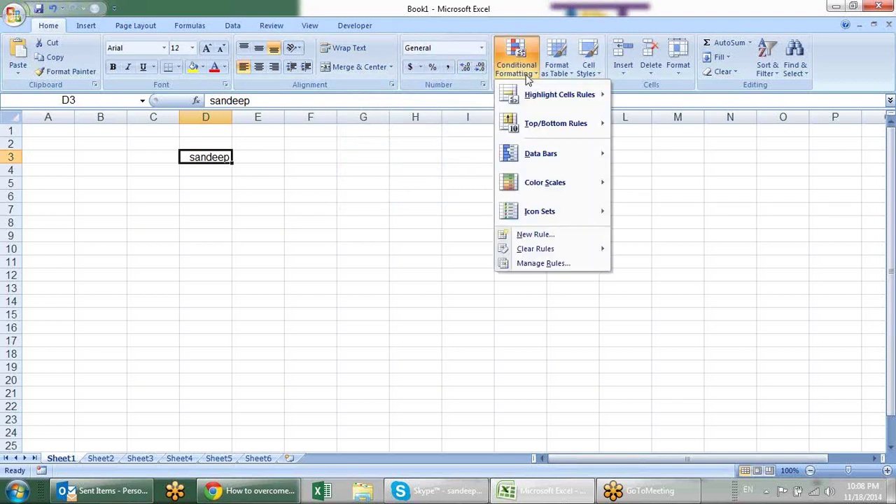
pyautogui.click(573, 75)
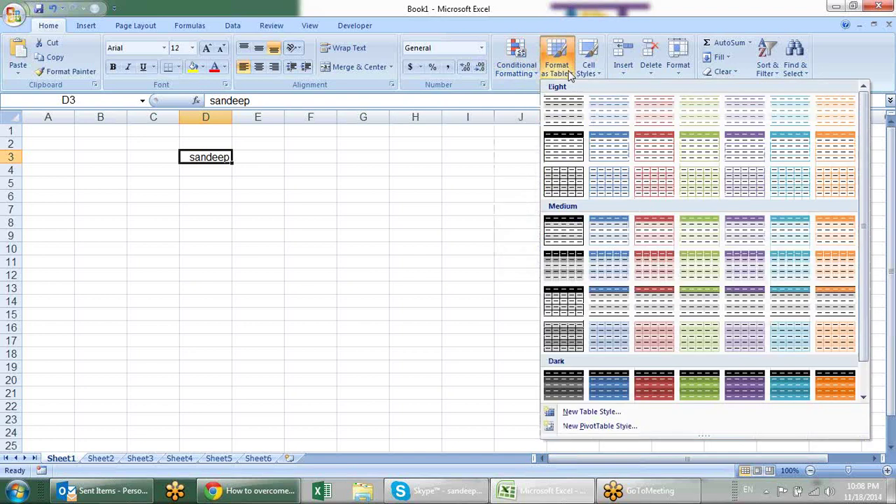
pyautogui.press('Escape')
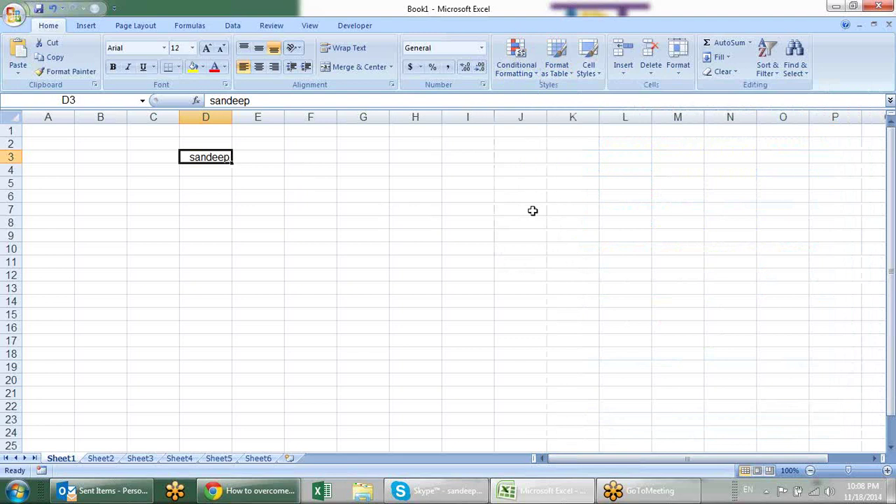
pyautogui.press('Delete')
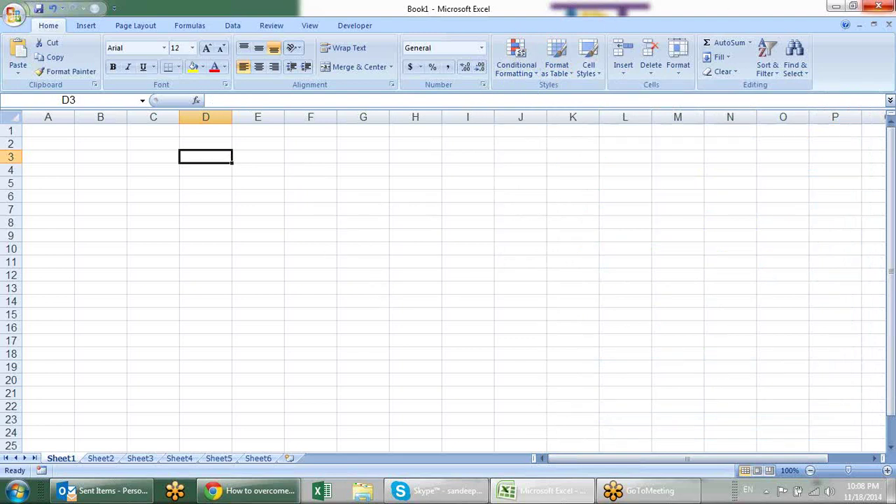
# Open the Pivot data workbook from the desktop's excel folder.
pyautogui.click(842, 8)
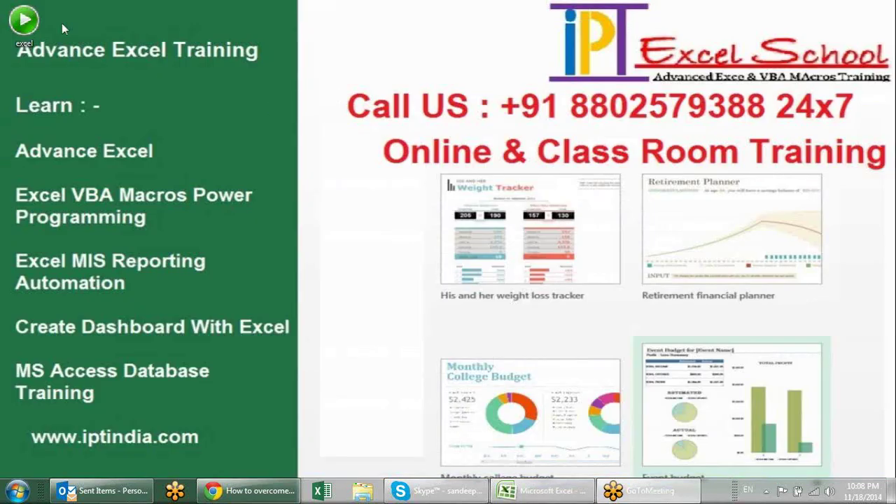
pyautogui.doubleClick(24, 21)
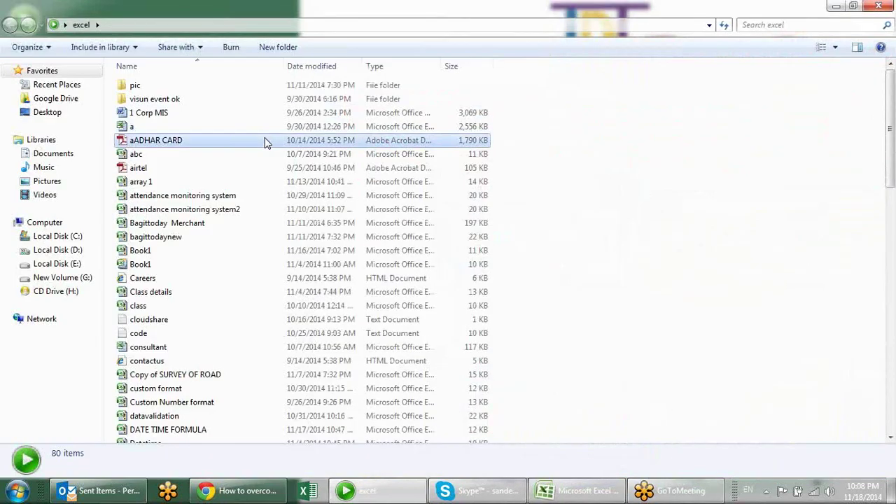
pyautogui.click(264, 140)
pyautogui.press('p')
pyautogui.doubleClick(265, 126)
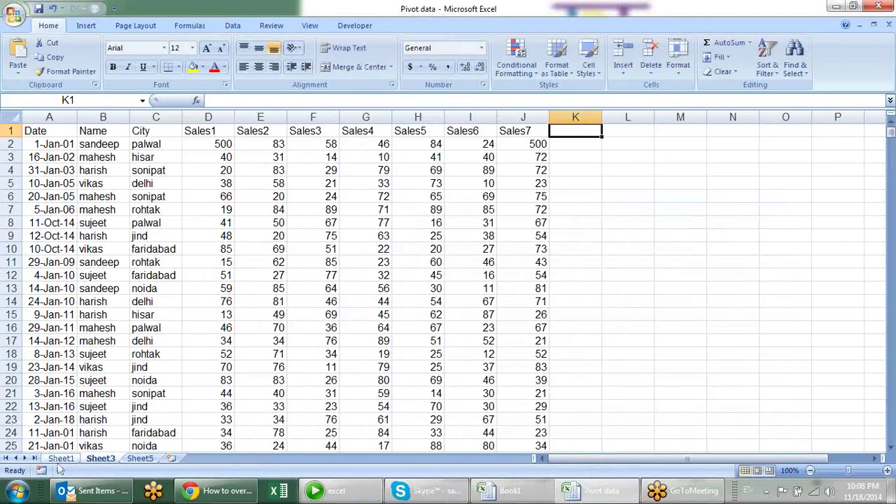
# Check the pivot table on Sheet1, then return to Sheet3's raw sales data.
pyautogui.click(61, 458)
pyautogui.click(287, 199)
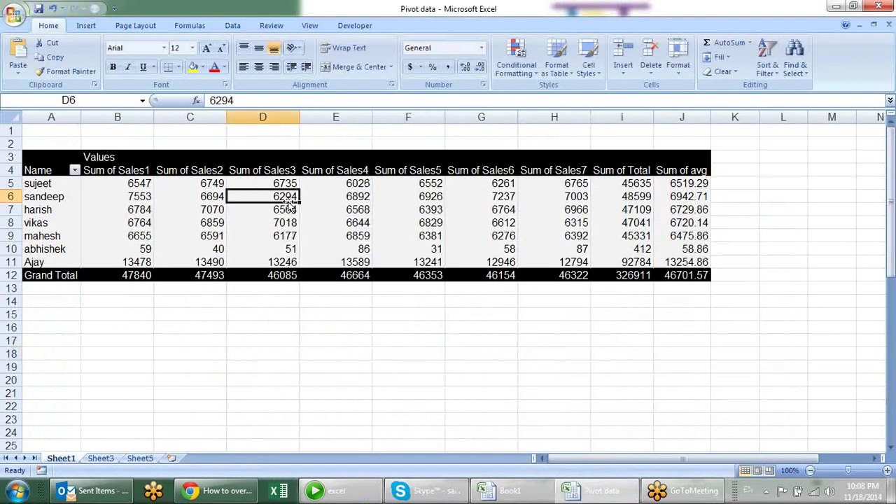
pyautogui.click(102, 459)
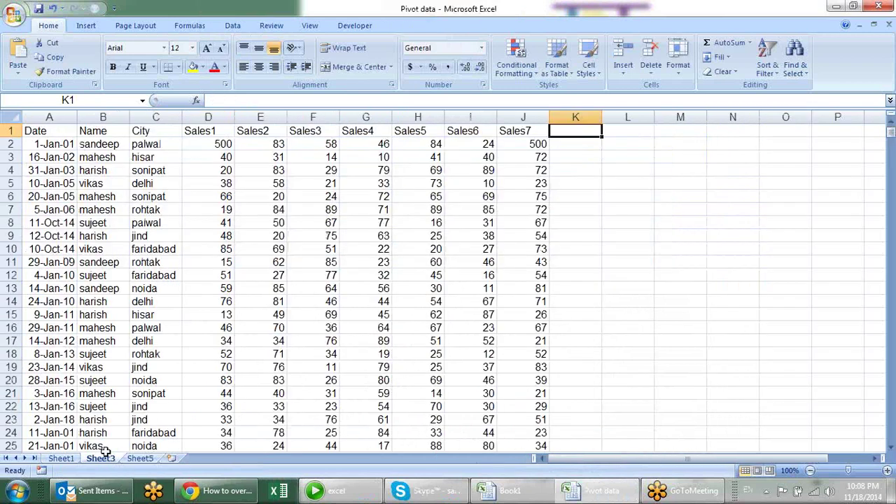
# Fill the date 18-Dec-18 into A669 from the row above.
pyautogui.scroll(-6, 140, 259)
pyautogui.click(143, 249)
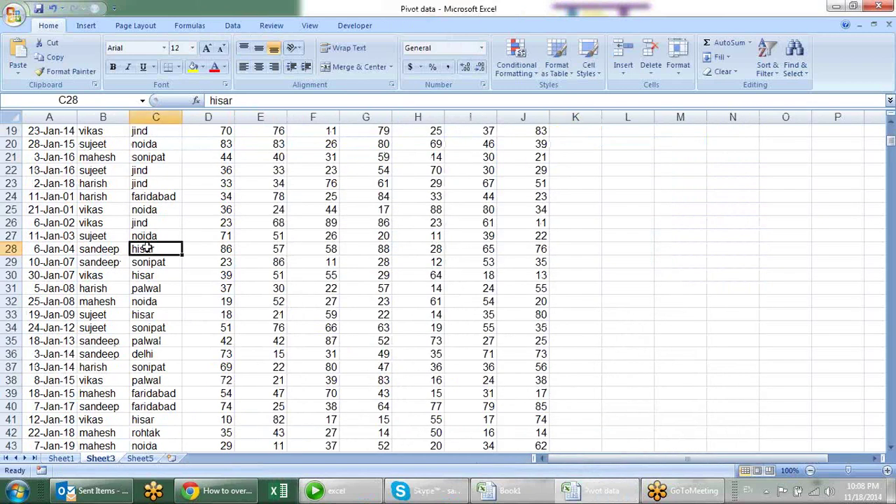
pyautogui.hotkey('ctrl', 'Down')
pyautogui.press('Down')
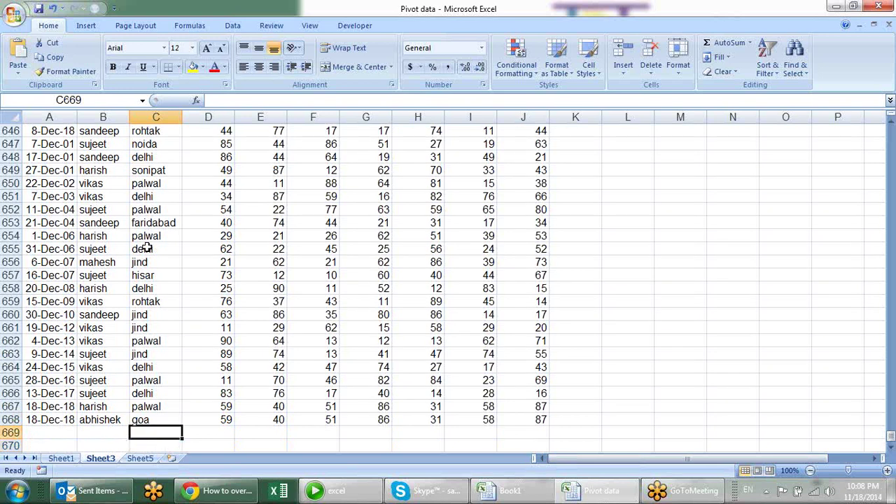
pyautogui.press('Left')
pyautogui.press('Left')
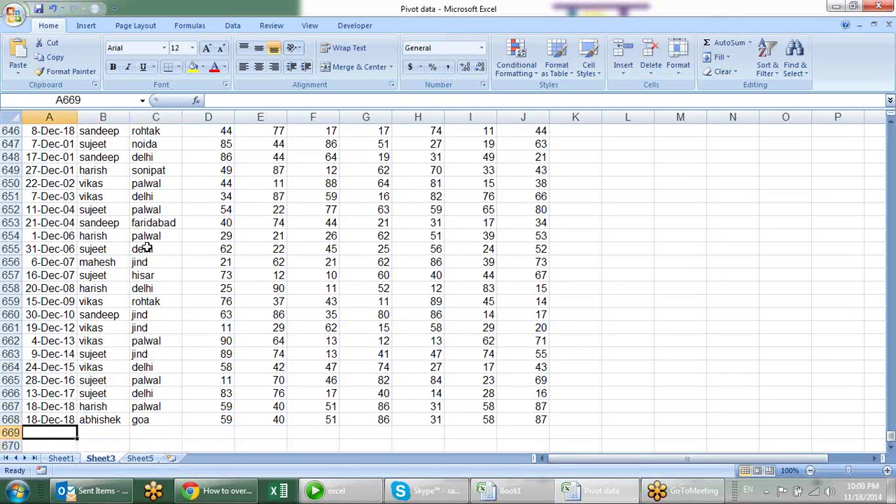
pyautogui.hotkey('ctrl', 'd')
# Enter a salesperson's name and city pune in row 669, then fill D669:J669 from row 668.
pyautogui.press('Right')
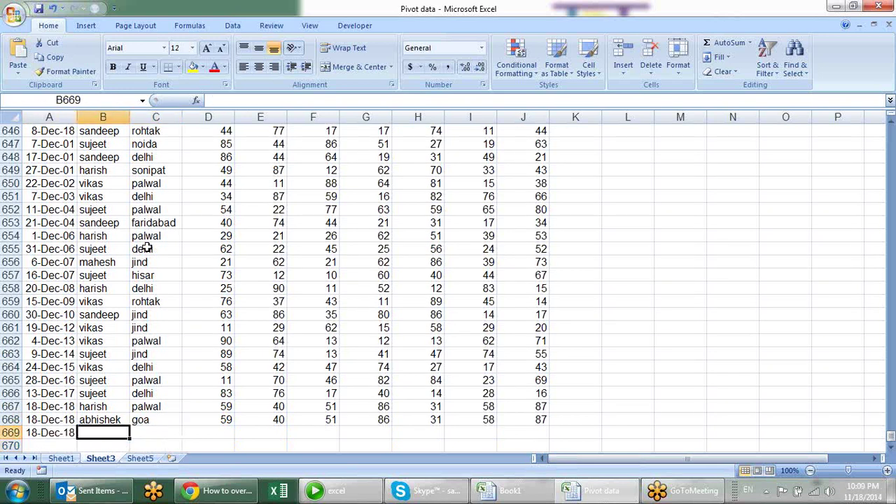
pyautogui.write('Miraj')
pyautogui.press('Right')
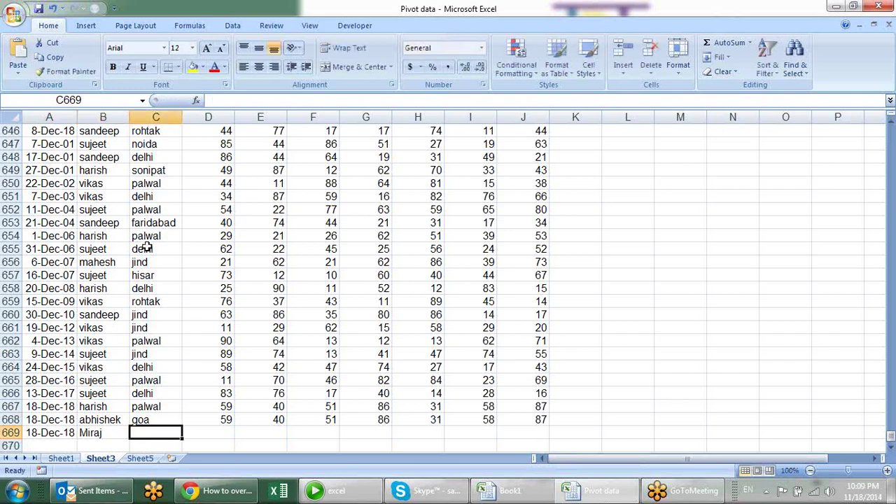
pyautogui.write('l')
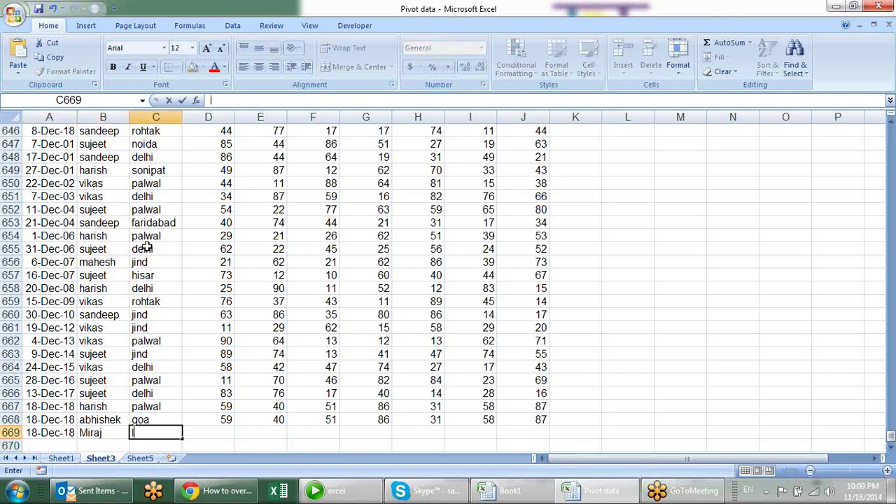
pyautogui.write('pune')
pyautogui.press('Right')
pyautogui.hotkey('shift', 'Right')
pyautogui.hotkey('shift', 'Right')
pyautogui.hotkey('shift', 'Right')
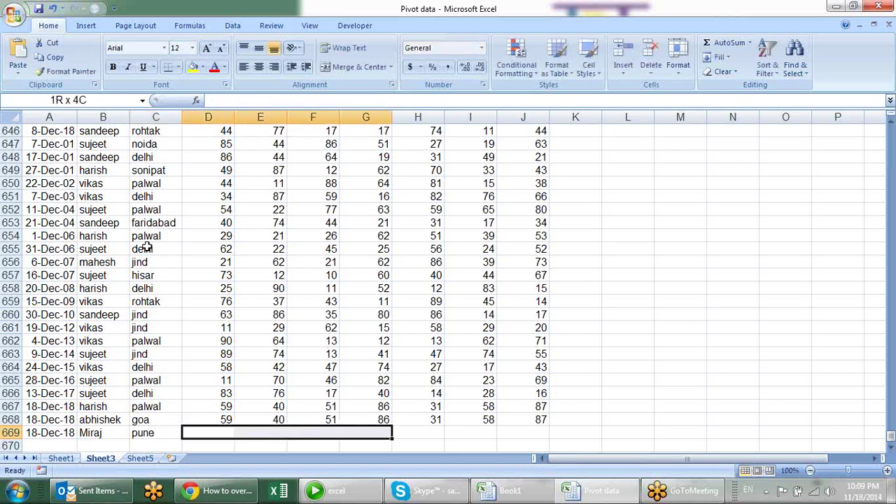
pyautogui.hotkey('shift', 'Right')
pyautogui.hotkey('shift', 'Right')
pyautogui.hotkey('shift', 'Right')
pyautogui.hotkey('ctrl', 'd')
pyautogui.press('Down')
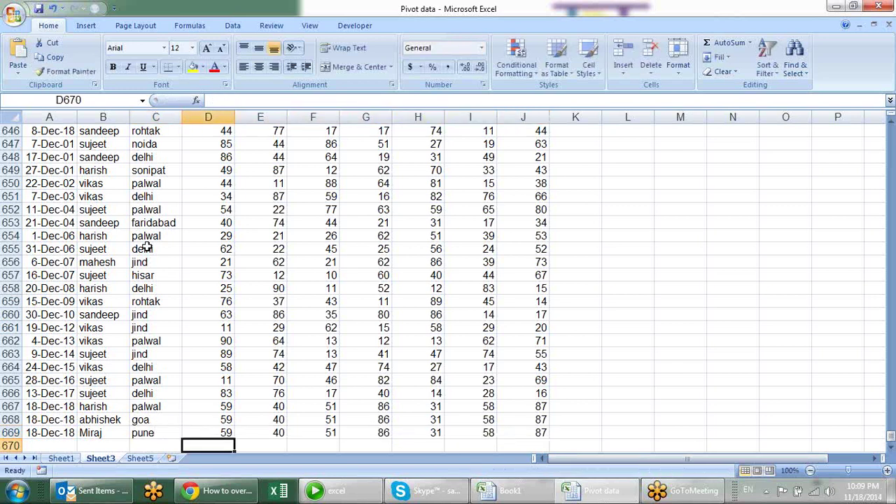
pyautogui.click(61, 458)
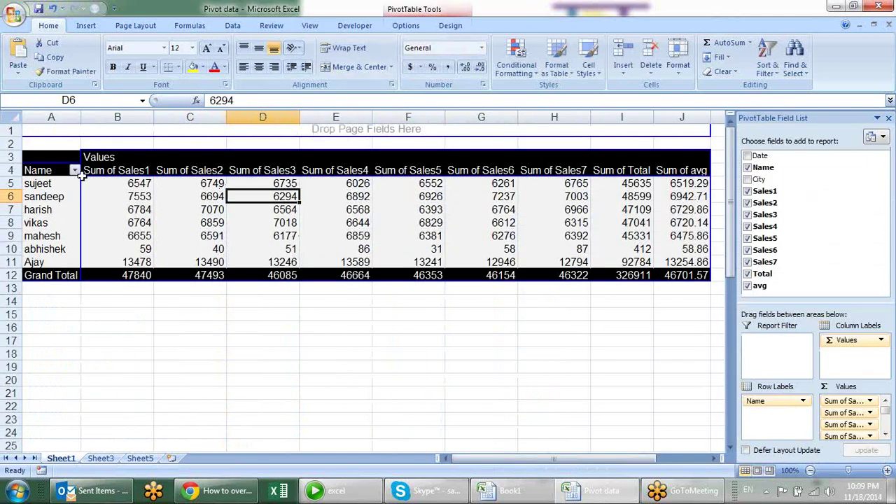
pyautogui.click(406, 26)
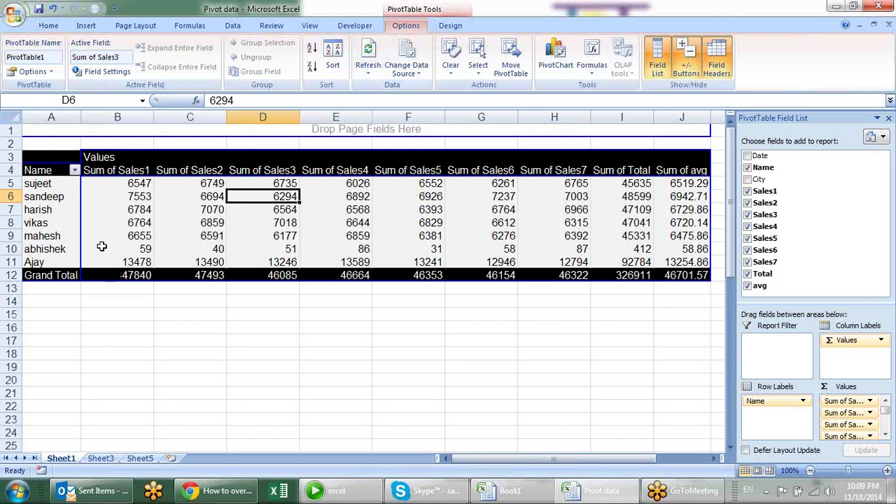
pyautogui.moveTo(101, 247)
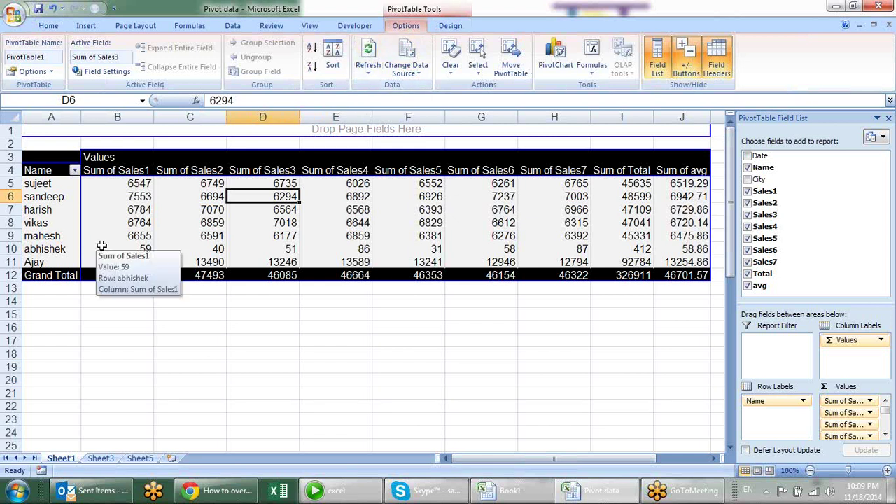
pyautogui.click(406, 53)
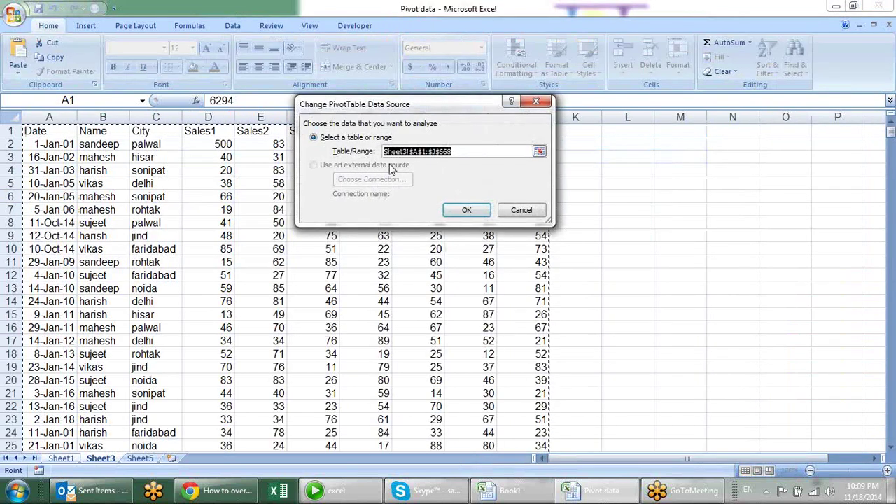
pyautogui.click(466, 210)
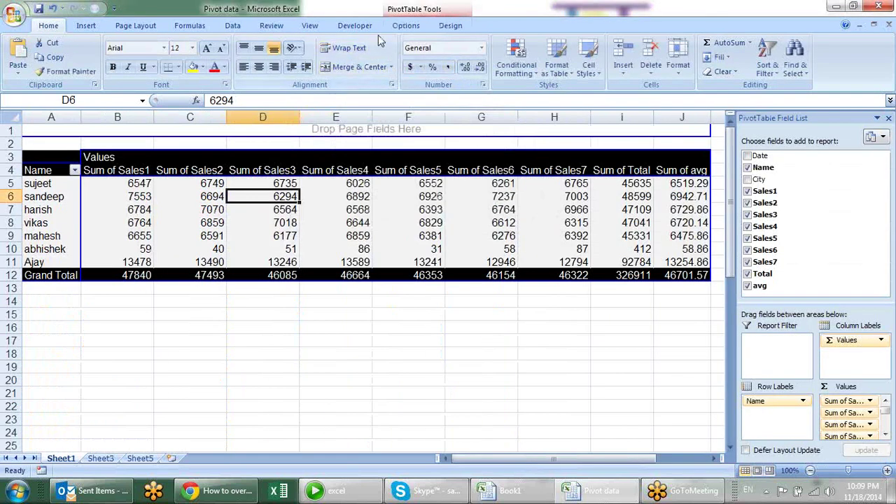
pyautogui.click(417, 26)
pyautogui.click(403, 54)
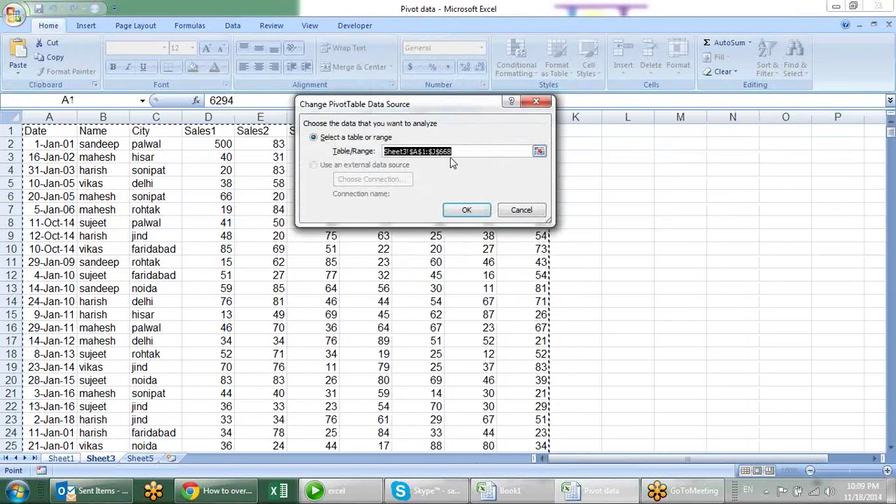
pyautogui.press('Return')
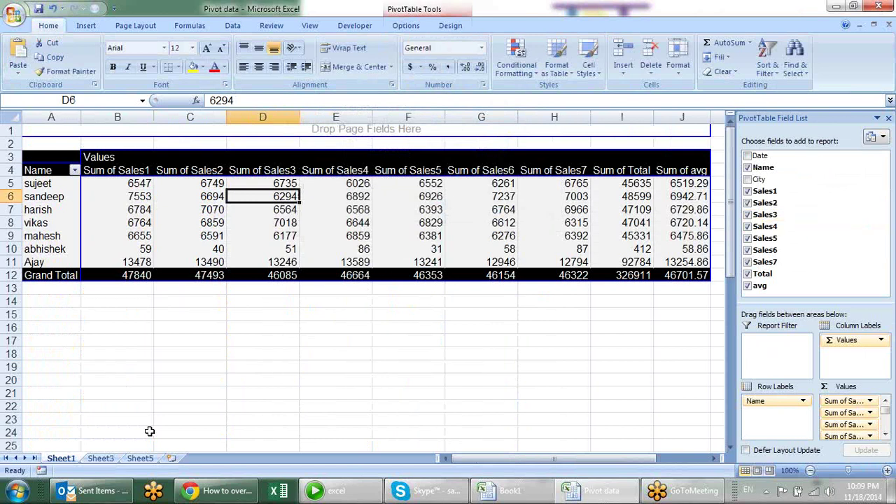
# On Sheet3, jump to the last data row to check the new entry.
pyautogui.click(100, 457)
pyautogui.doubleClick(123, 404)
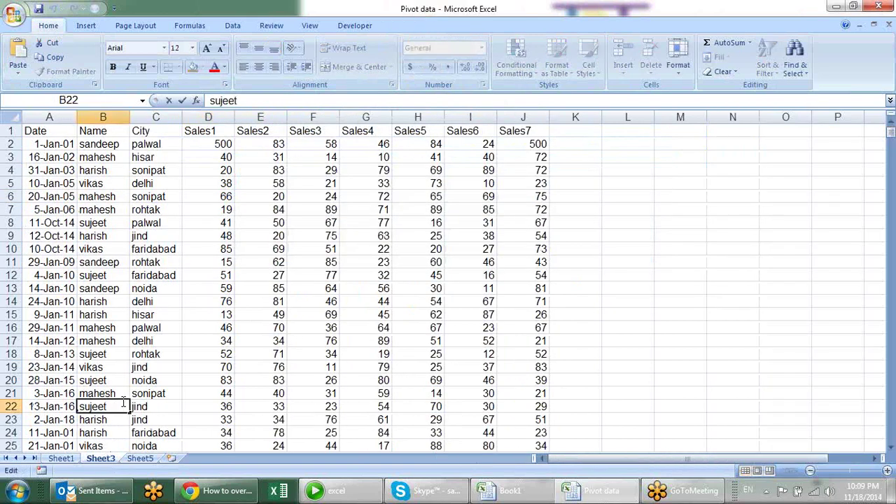
pyautogui.click(176, 367)
pyautogui.hotkey('ctrl', 'Down')
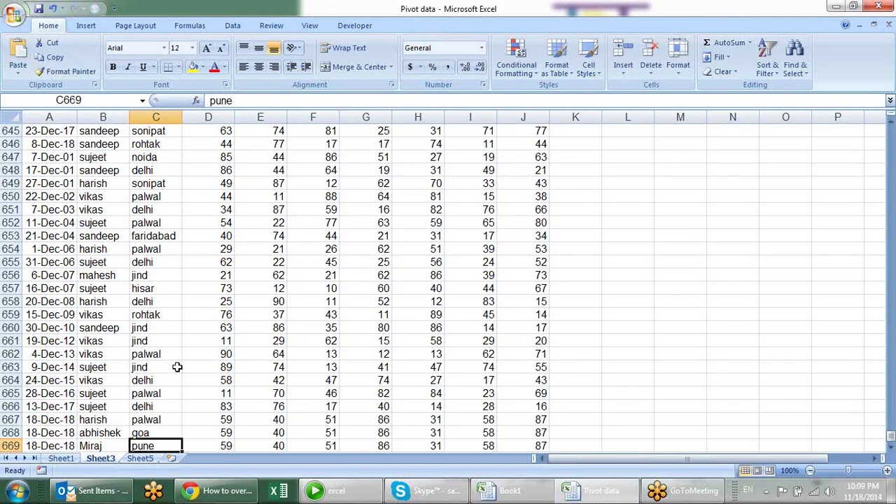
pyautogui.press('Down')
pyautogui.press('Down')
pyautogui.press('Up')
pyautogui.press('Up')
pyautogui.press('Left')
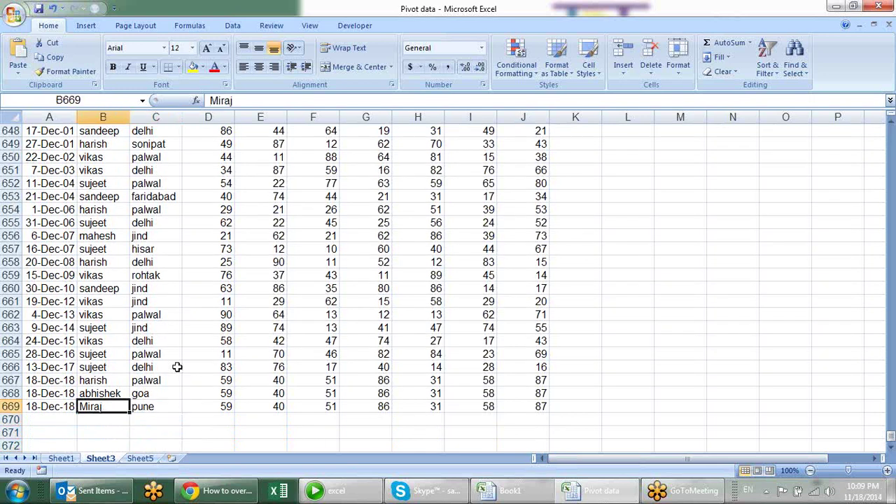
# Select the sales data range A1:J669 by dragging from the bottom rows up to A1.
pyautogui.moveTo(541, 393)
pyautogui.mouseDown()
pyautogui.moveTo(13, 143)
pyautogui.moveTo(16, 117)
pyautogui.mouseUp()
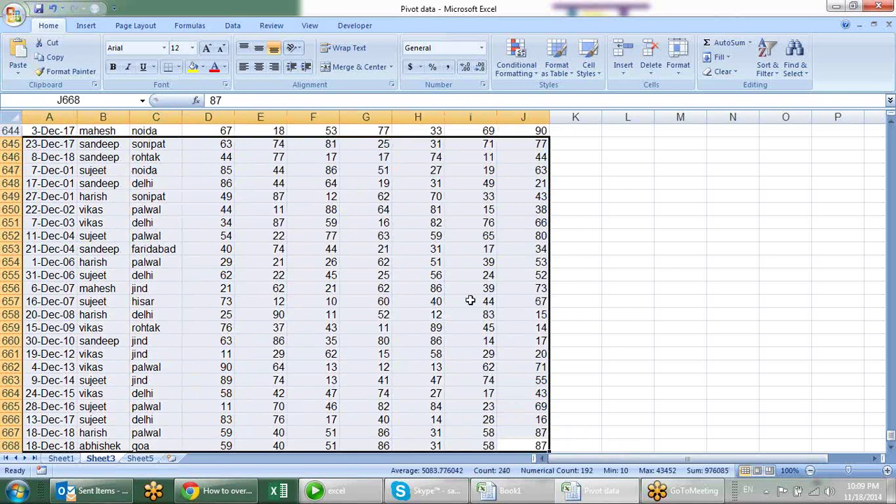
pyautogui.scroll(-5, 471, 299)
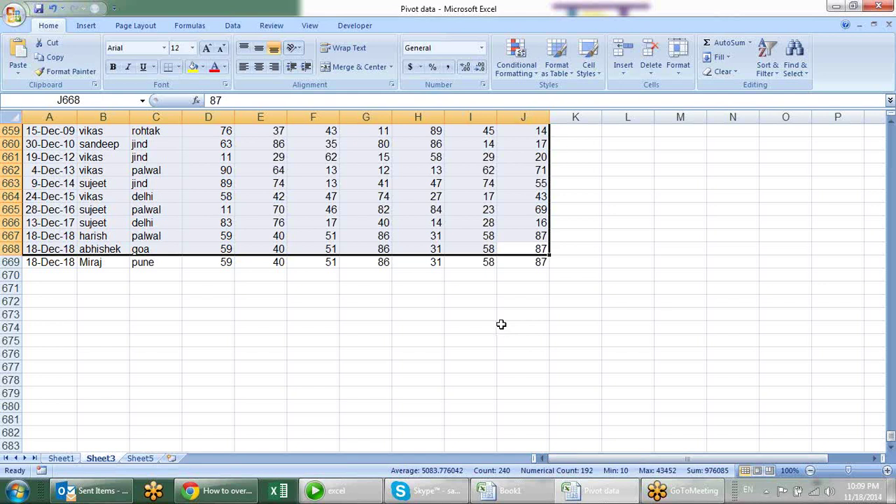
pyautogui.click(470, 312)
pyautogui.moveTo(535, 262)
pyautogui.mouseDown()
pyautogui.moveTo(3, 162)
pyautogui.moveTo(31, 36)
pyautogui.mouseUp()
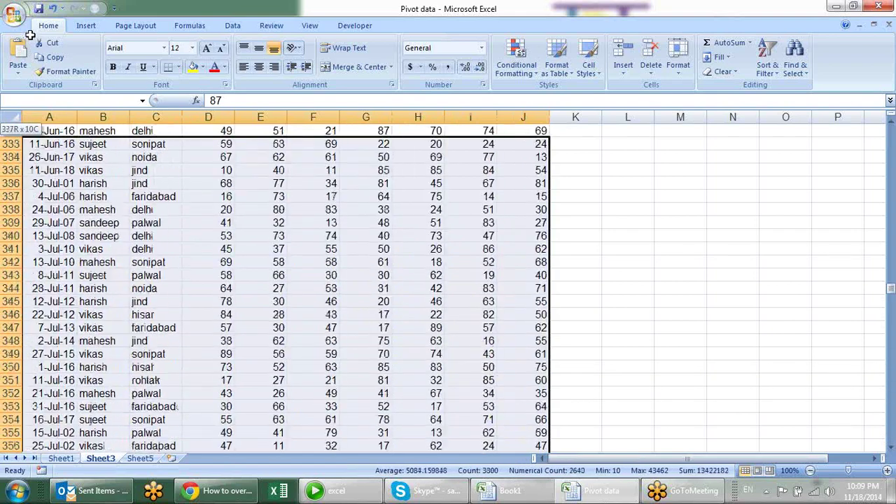
pyautogui.moveTo(31, 36); pyautogui.dragTo(28, 117)
# Format A1:J669 as a styled table with headers using the Format as Table gallery.
pyautogui.hotkey('ctrl', 't')
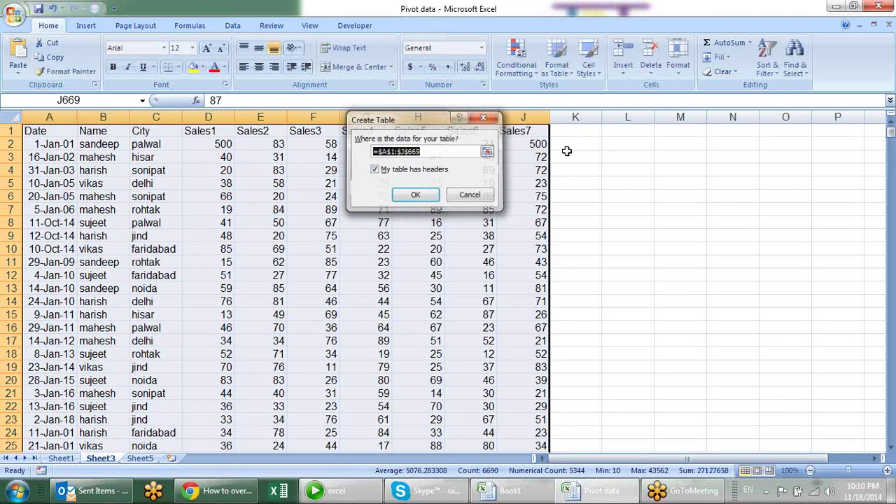
pyautogui.press('Escape')
pyautogui.click(560, 66)
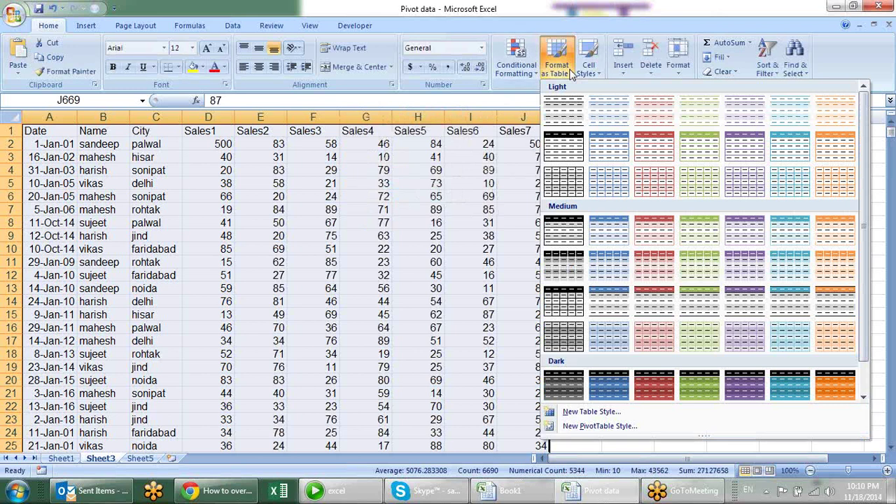
pyautogui.click(609, 147)
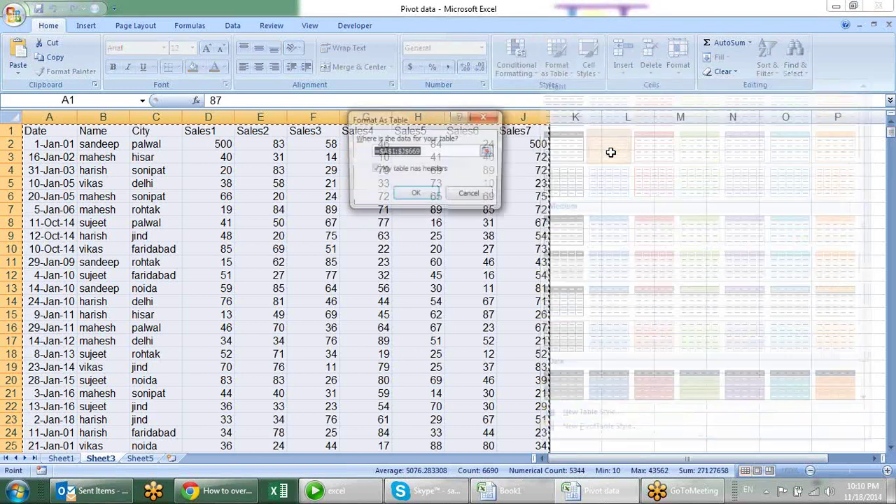
pyautogui.click(420, 198)
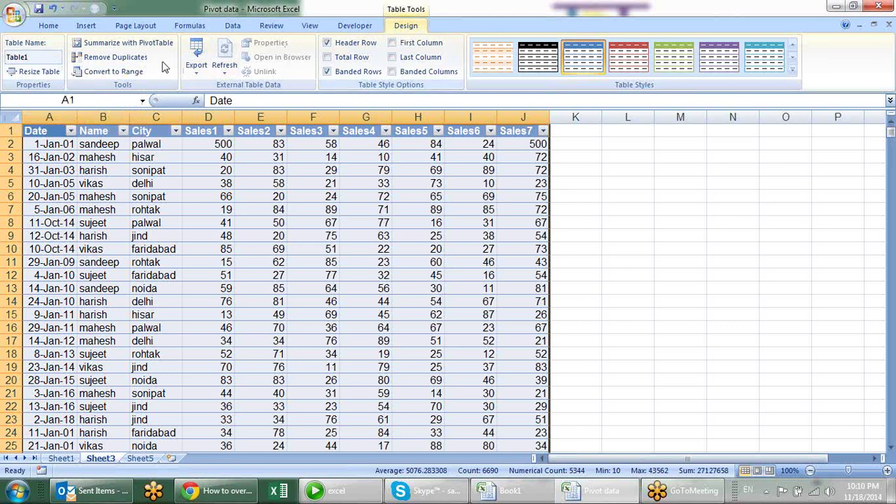
# Rename the table to 'data' in the Table Name box.
pyautogui.click(42, 60)
pyautogui.write('data')
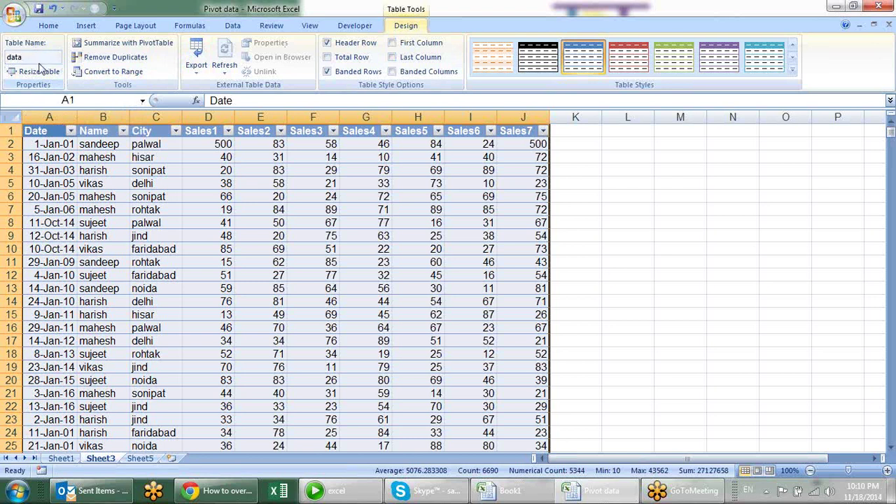
pyautogui.click(630, 222)
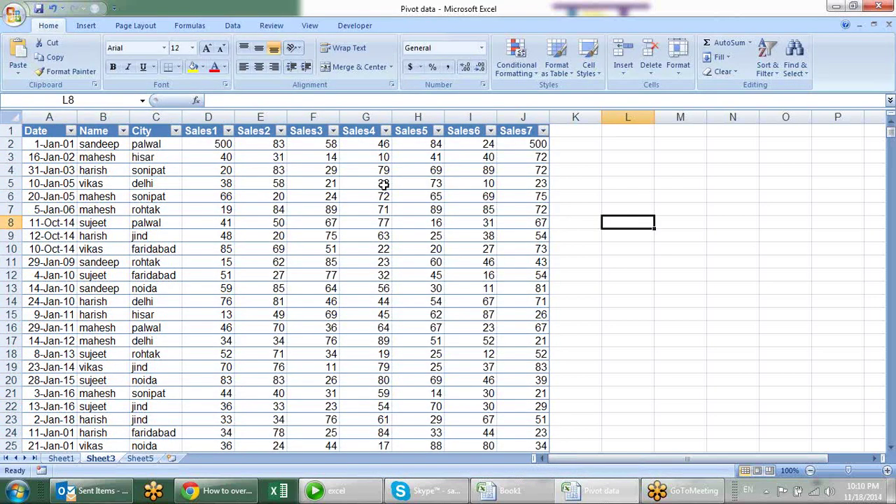
pyautogui.scroll(-2, 384, 184)
pyautogui.scroll(-2, 384, 183)
pyautogui.scroll(5, 410, 180)
# Scroll through the table, then return to the pivot table on Sheet1.
pyautogui.click(435, 165)
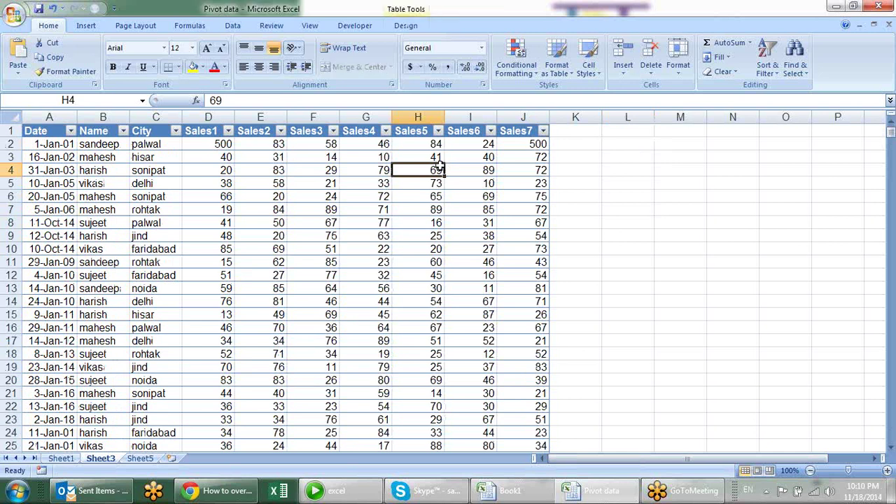
pyautogui.scroll(-3, 472, 175)
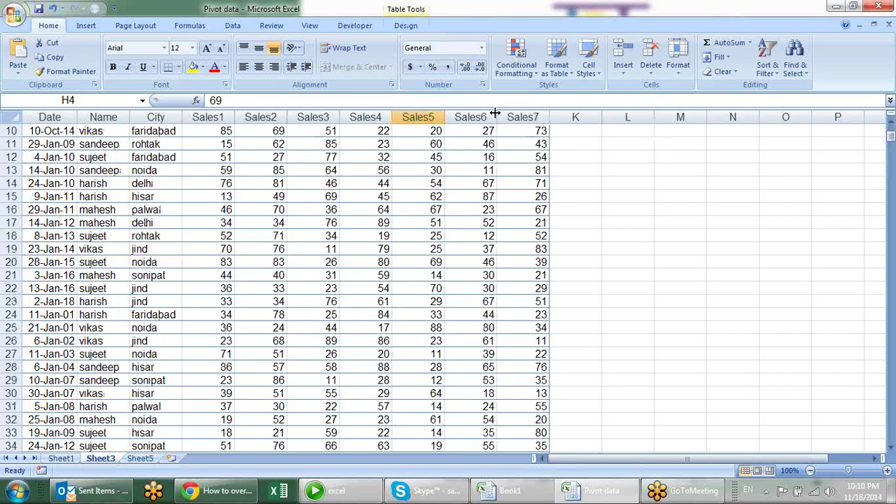
pyautogui.scroll(1, 231, 360)
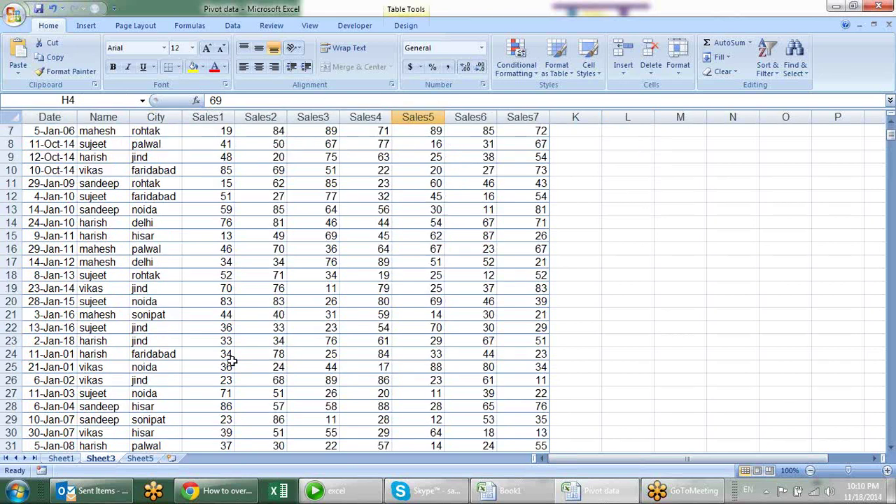
pyautogui.scroll(1, 231, 361)
pyautogui.click(61, 458)
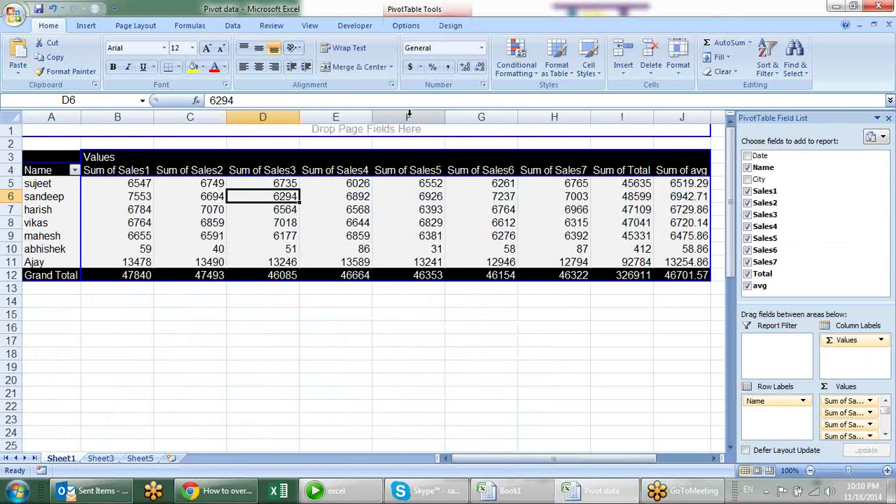
# Change the pivot's data source to Sheet3!data, check the new row, then return to Sheet3.
pyautogui.click(406, 25)
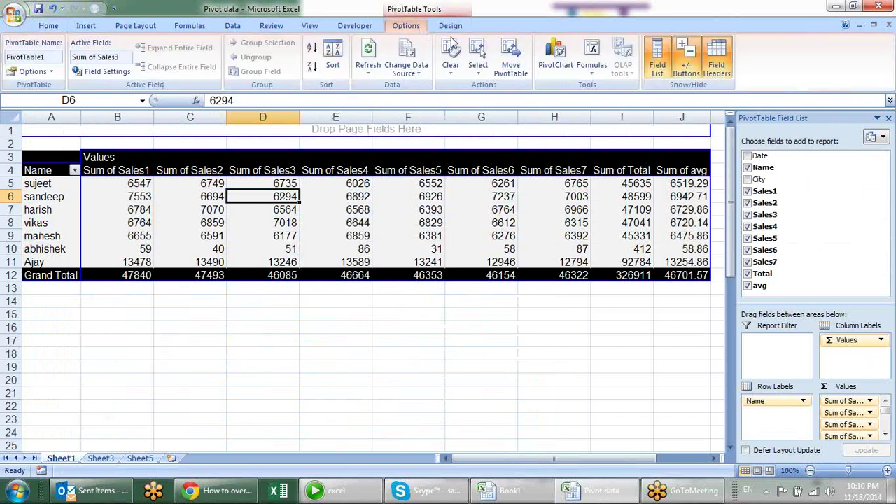
pyautogui.click(409, 54)
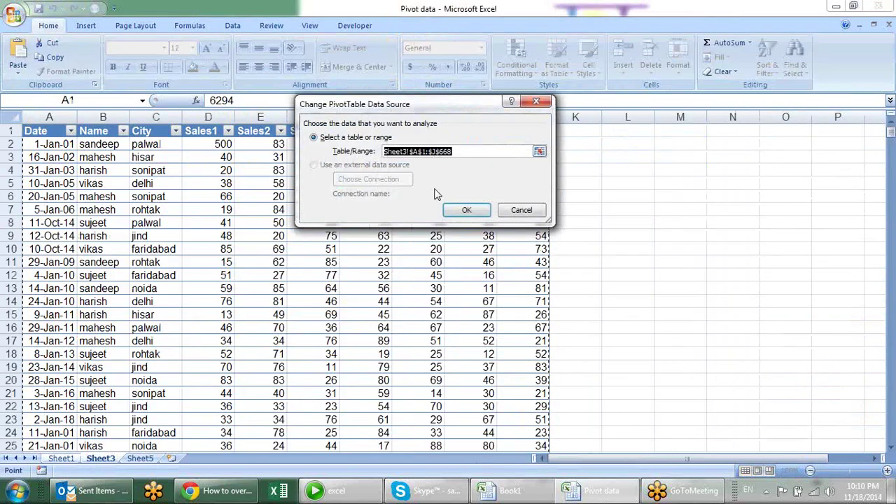
pyautogui.click(466, 151)
pyautogui.write('Sheet3!data')
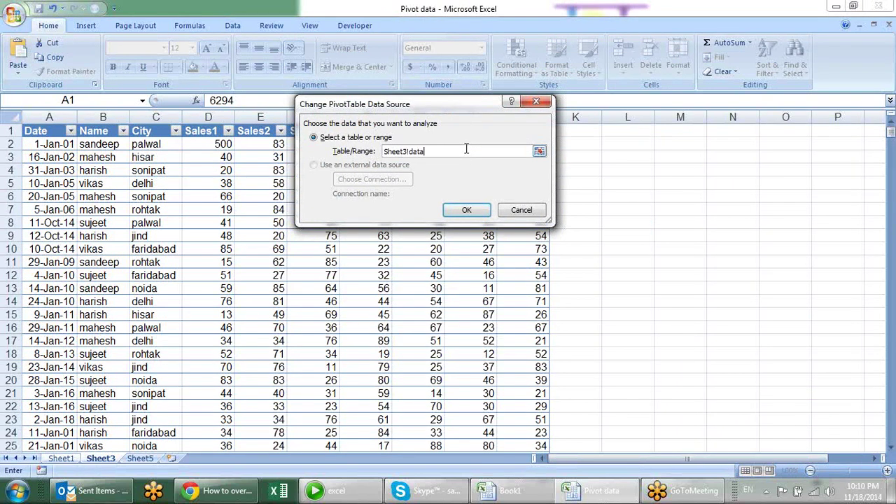
pyautogui.click(466, 210)
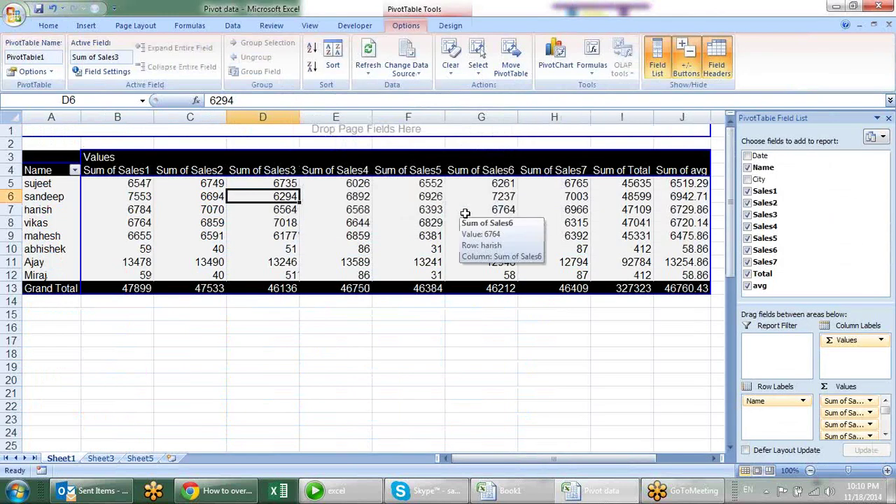
pyautogui.click(56, 275)
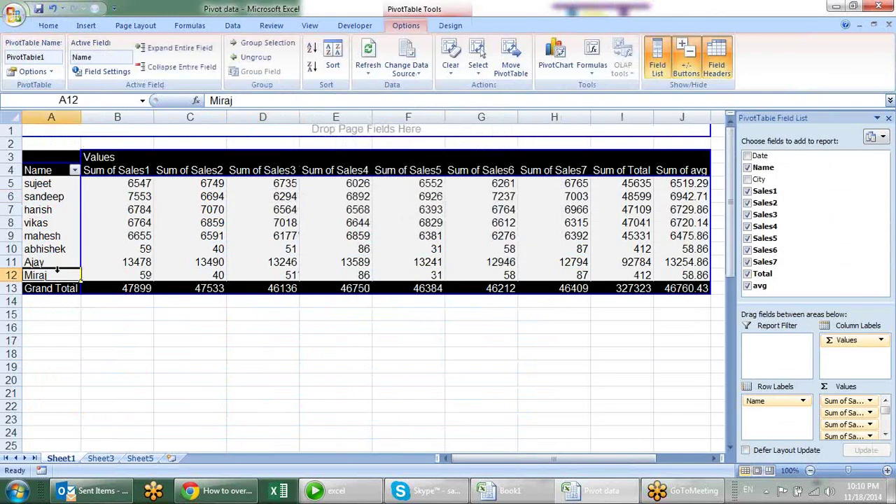
pyautogui.click(105, 458)
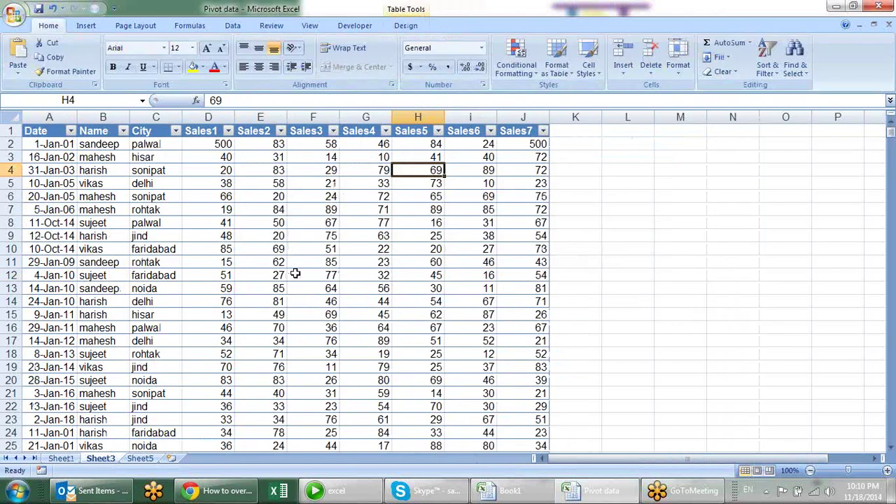
# Type sdf in K1, undo the table's expansion into column K, and clear K1.
pyautogui.click(587, 129)
pyautogui.write('sdf')
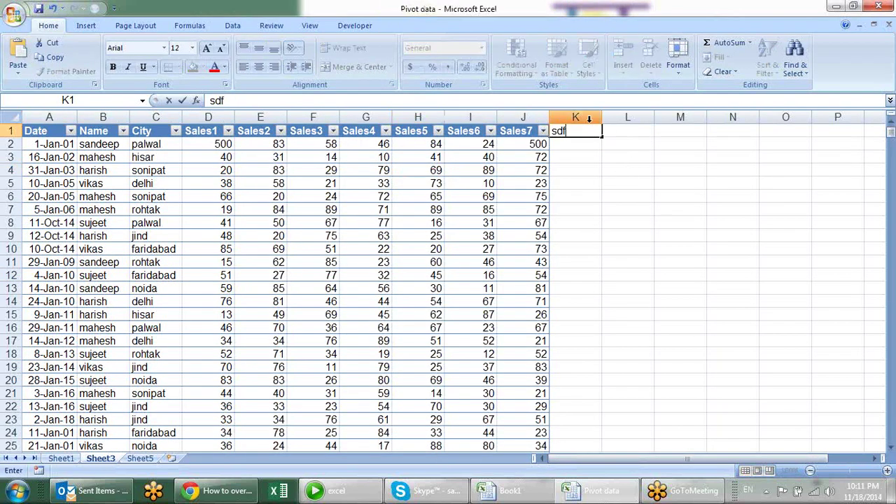
pyautogui.press('Return')
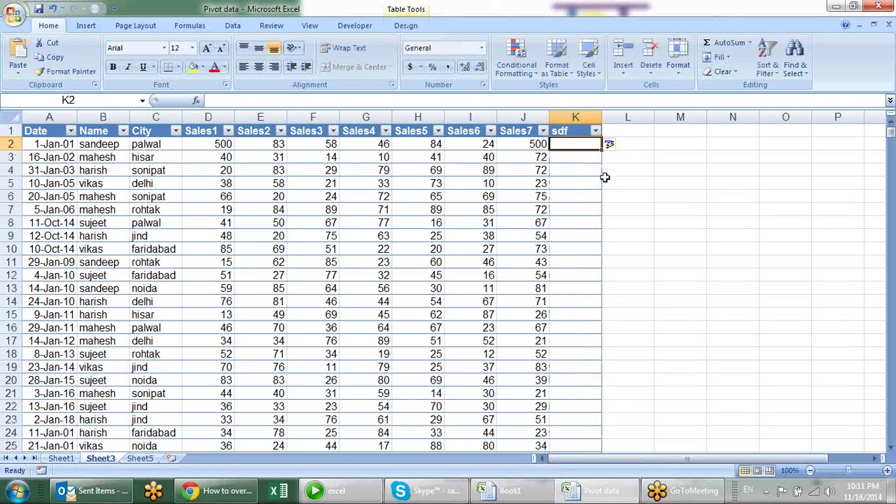
pyautogui.hotkey('ctrl', 'z')
pyautogui.scroll(-2, 366, 172)
pyautogui.scroll(2, 366, 164)
pyautogui.press('Delete')
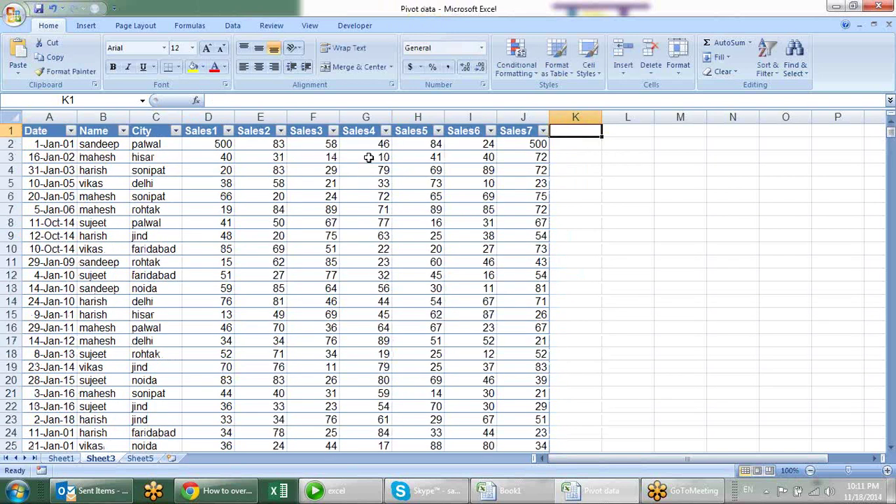
pyautogui.click(341, 223)
# Fill the date 18-Dec-18 into A670 from the row above.
pyautogui.hotkey('ctrl', 'Down')
pyautogui.press('Down')
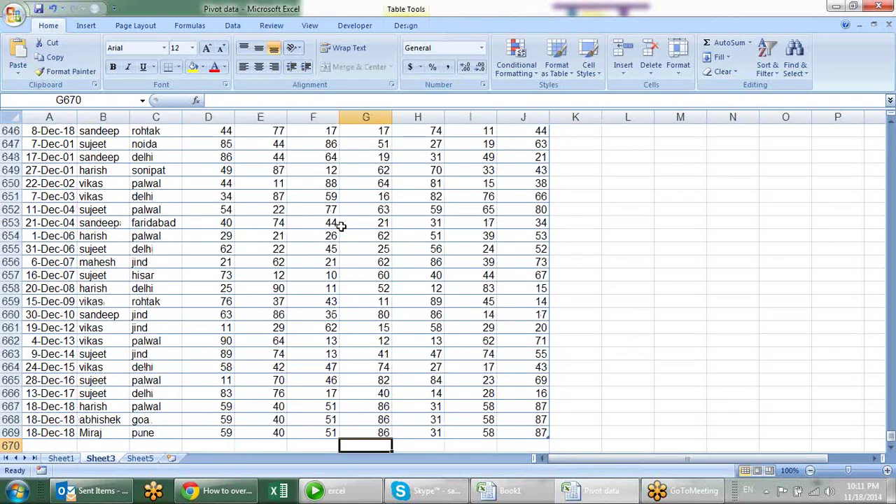
pyautogui.press('Down')
pyautogui.press('Up')
pyautogui.press('Left')
pyautogui.press('Left')
pyautogui.press('Left')
pyautogui.press('Left')
pyautogui.press('Left')
pyautogui.press('Left')
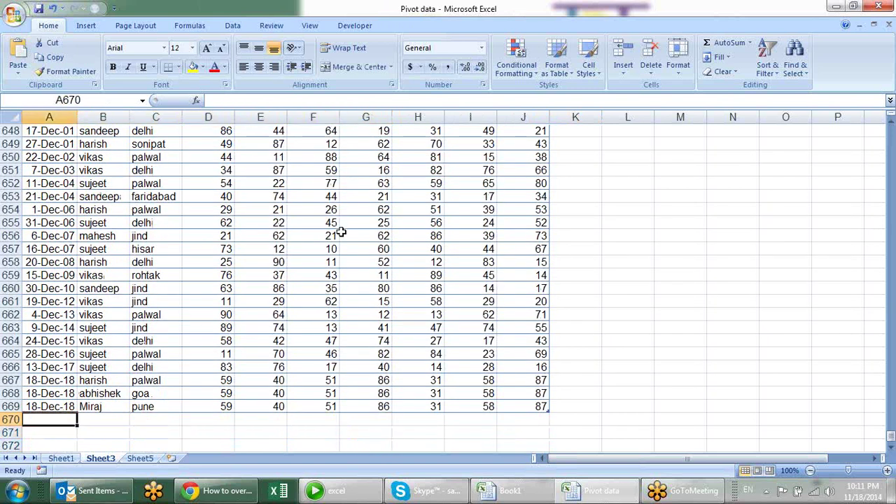
pyautogui.hotkey('ctrl', 'd')
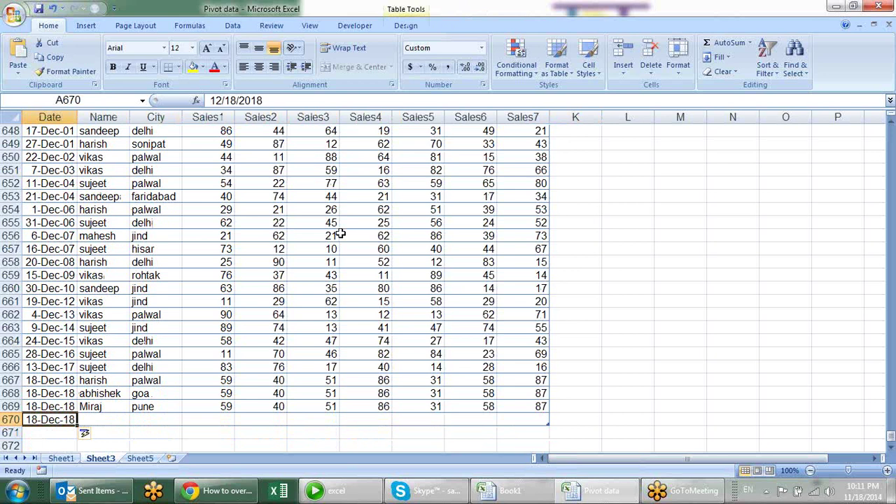
# Enter a salesperson's name and city delhi in row 670, then fill D670:J670 from row 669.
pyautogui.press('Right')
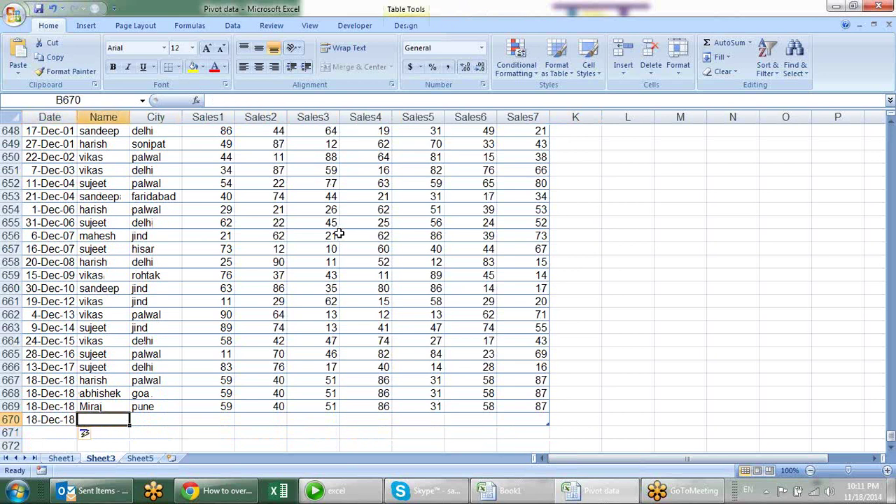
pyautogui.write('Niraj')
pyautogui.press('Tab')
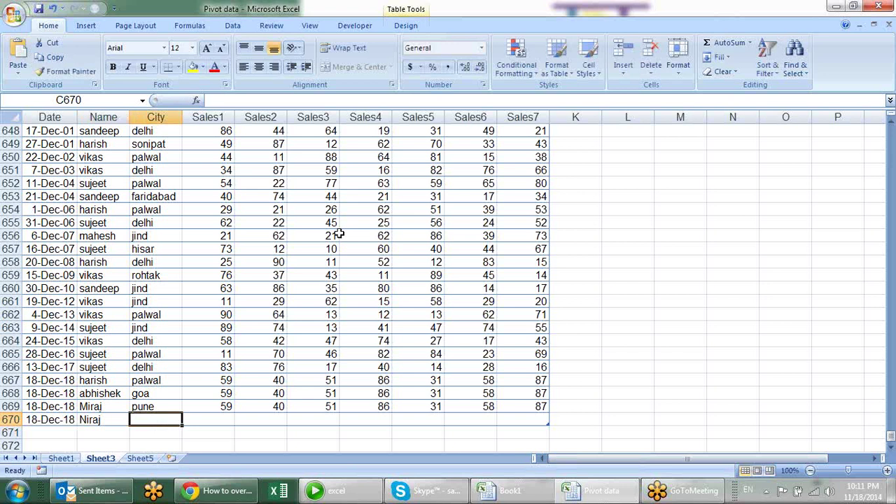
pyautogui.write('de3lh')
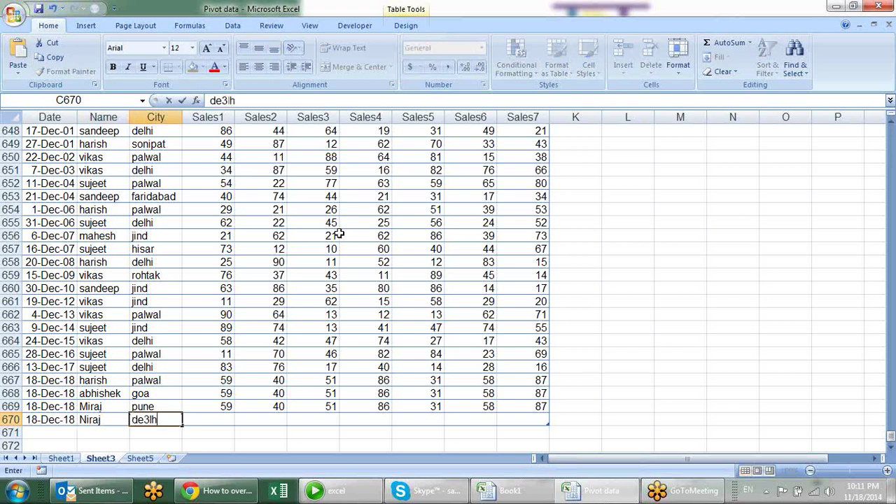
pyautogui.write('l')
pyautogui.press('Tab')
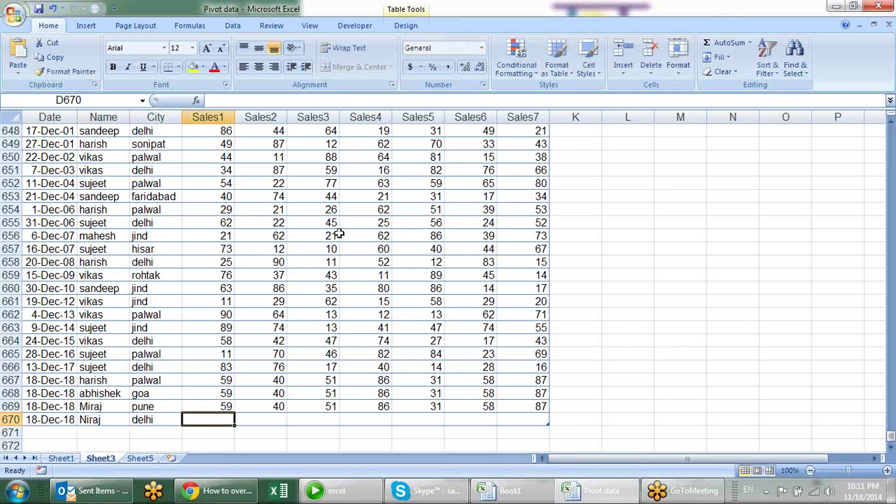
pyautogui.hotkey('shift', 'Right')
pyautogui.hotkey('shift', 'Right')
pyautogui.hotkey('shift', 'Right')
pyautogui.hotkey('shift', 'Right')
pyautogui.hotkey('shift', 'Right')
pyautogui.hotkey('shift', 'Right')
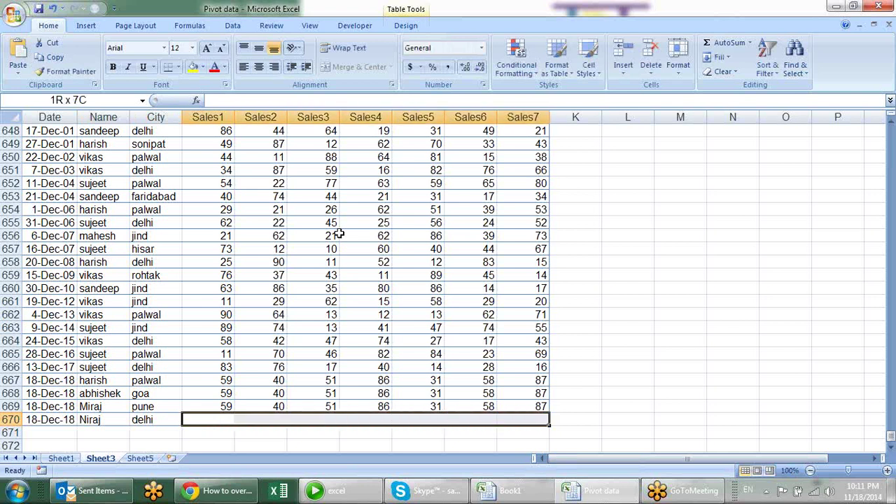
pyautogui.hotkey('ctrl', 'd')
pyautogui.click(606, 358)
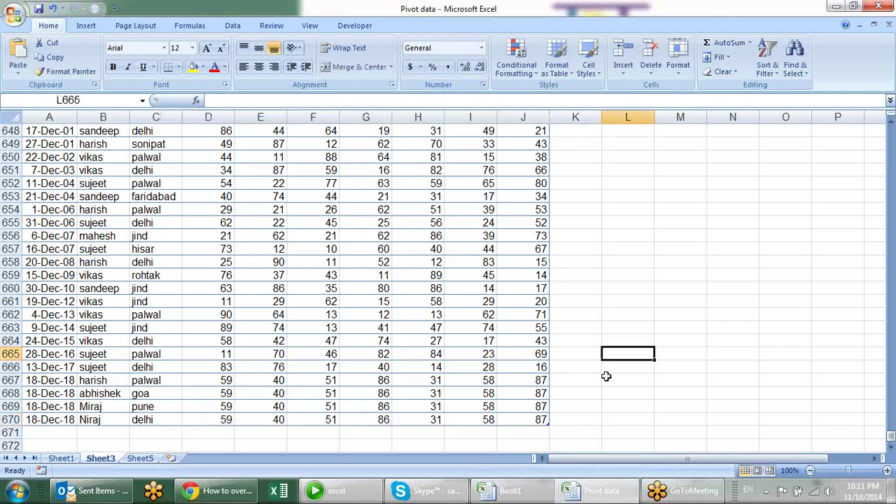
pyautogui.scroll(-1, 539, 378)
pyautogui.scroll(-3, 539, 370)
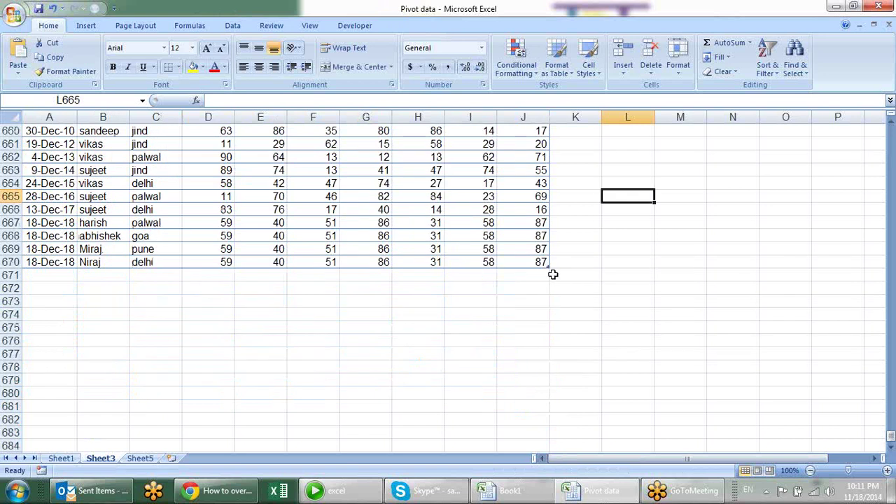
pyautogui.moveTo(548, 264)
pyautogui.mouseDown()
pyautogui.moveTo(550, 190)
pyautogui.moveTo(550, 266)
pyautogui.mouseUp()
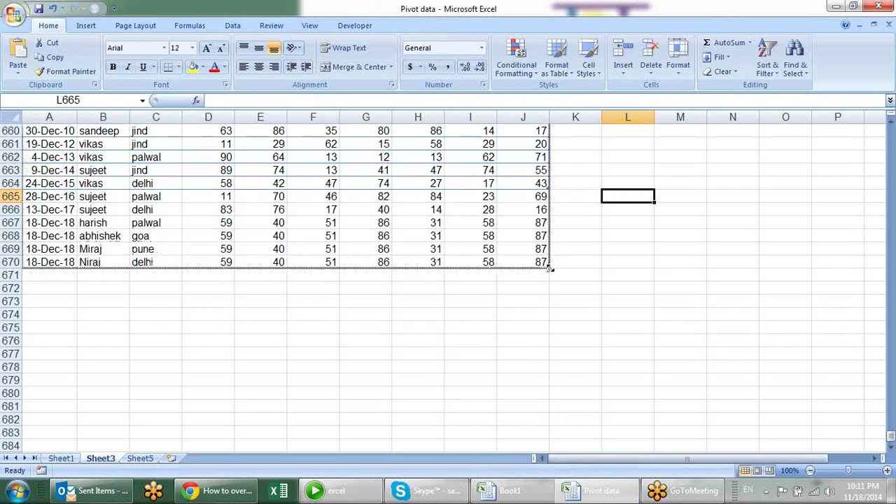
# Refresh the Sheet1 pivot table to show Niraj's row with Grand Total 327735, then return to Sheet3.
pyautogui.click(61, 458)
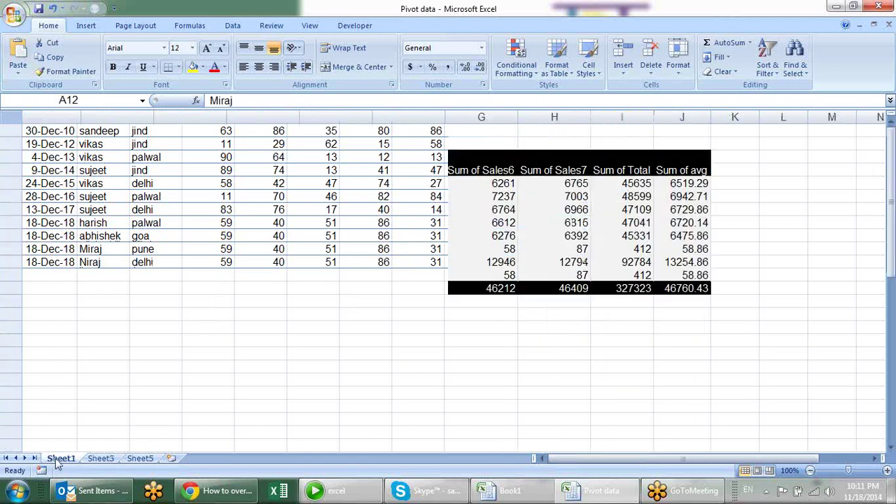
pyautogui.click(336, 208)
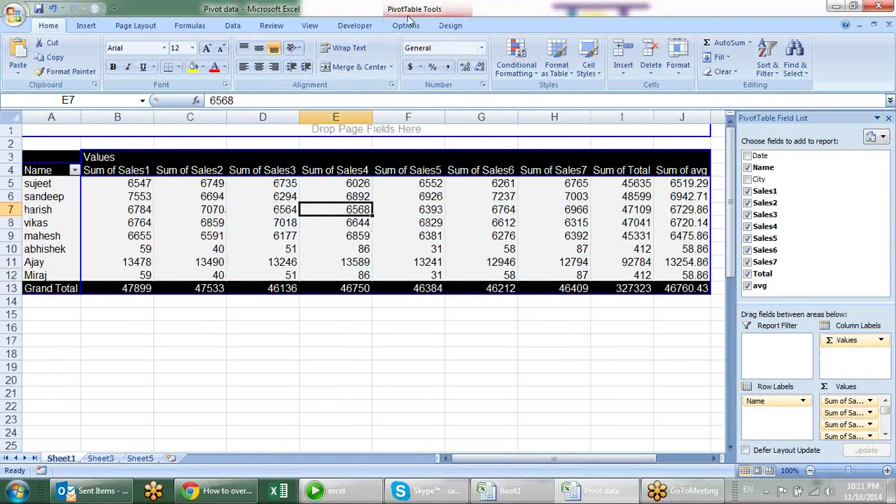
pyautogui.click(409, 28)
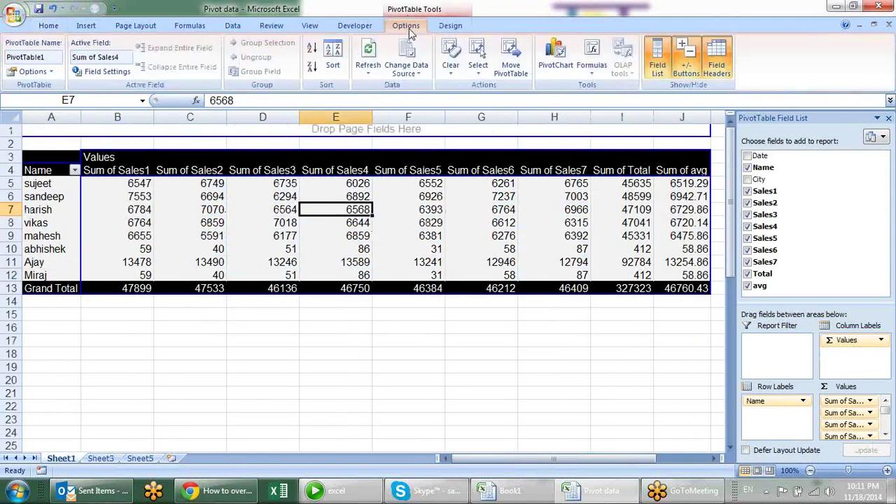
pyautogui.click(369, 50)
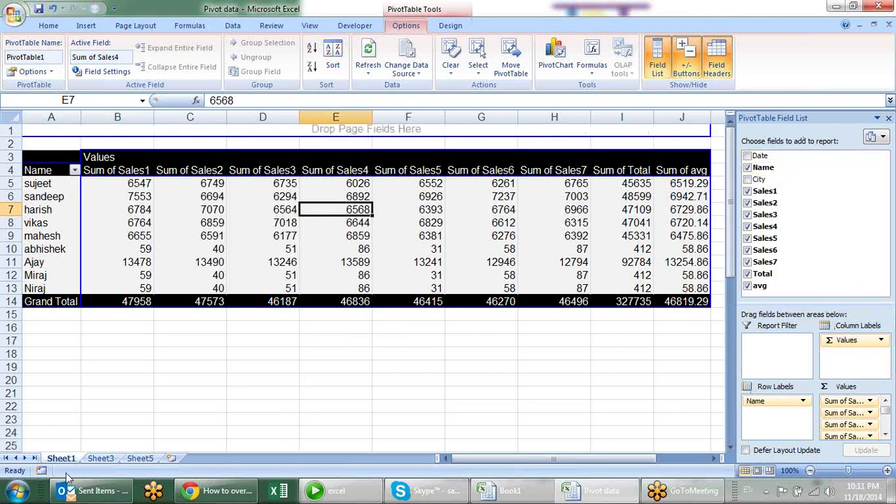
pyautogui.click(100, 461)
# Select a cell in the Sheet3 sales table and show the Table Tools Design options.
pyautogui.scroll(6, 455, 314)
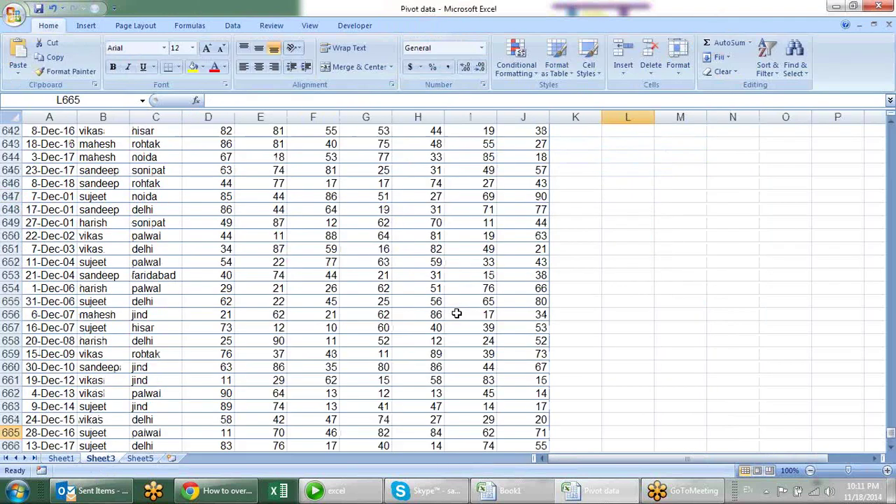
pyautogui.scroll(-1, 336, 259)
pyautogui.click(221, 201)
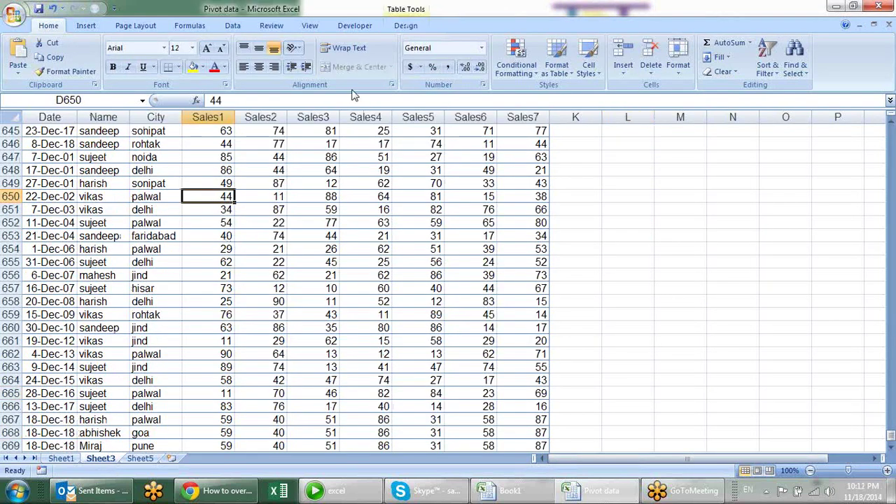
pyautogui.click(406, 27)
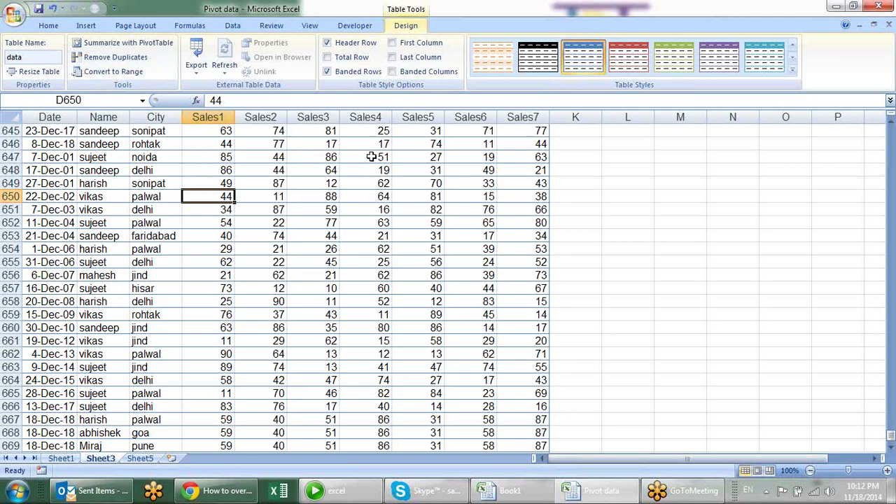
# Inspect the cells at the table's end, around row 670, including D670's last Sales1 value.
pyautogui.scroll(7, 371, 157)
pyautogui.scroll(4, 371, 157)
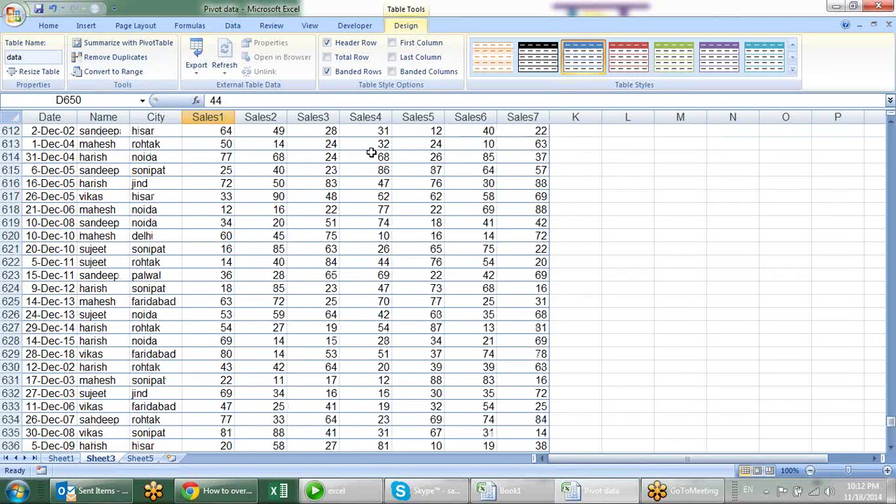
pyautogui.scroll(-15, 367, 157)
pyautogui.scroll(-1, 367, 157)
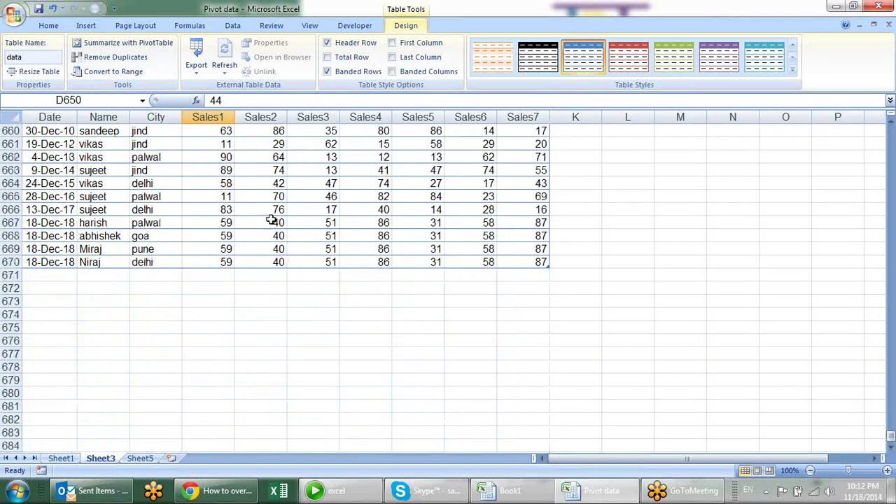
pyautogui.click(104, 273)
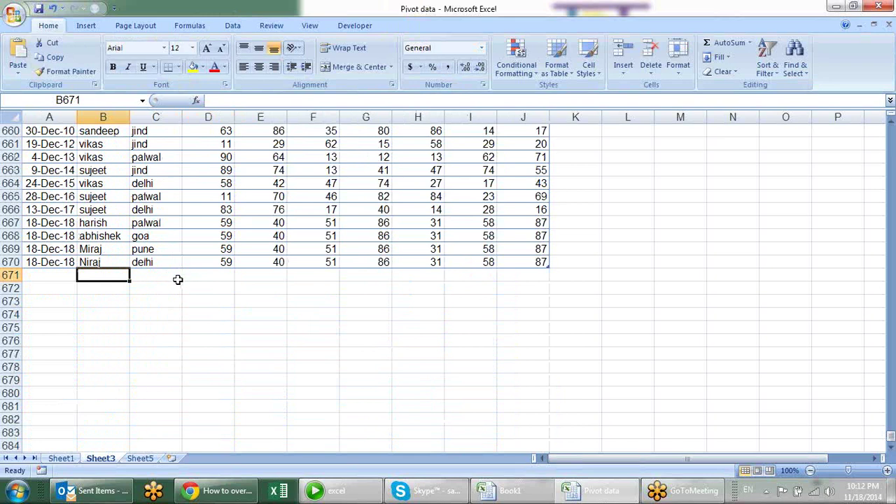
pyautogui.click(216, 277)
pyautogui.click(231, 261)
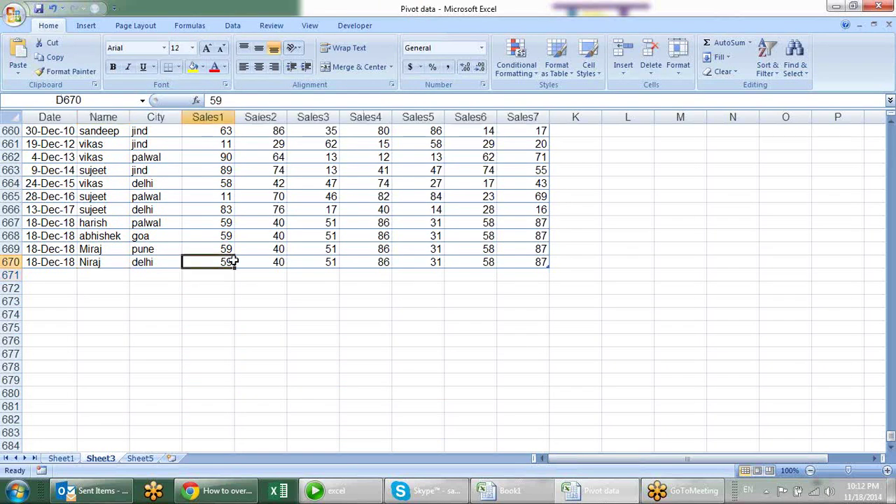
# Add a total row to the data table and set the A671 total to Sum.
pyautogui.click(406, 26)
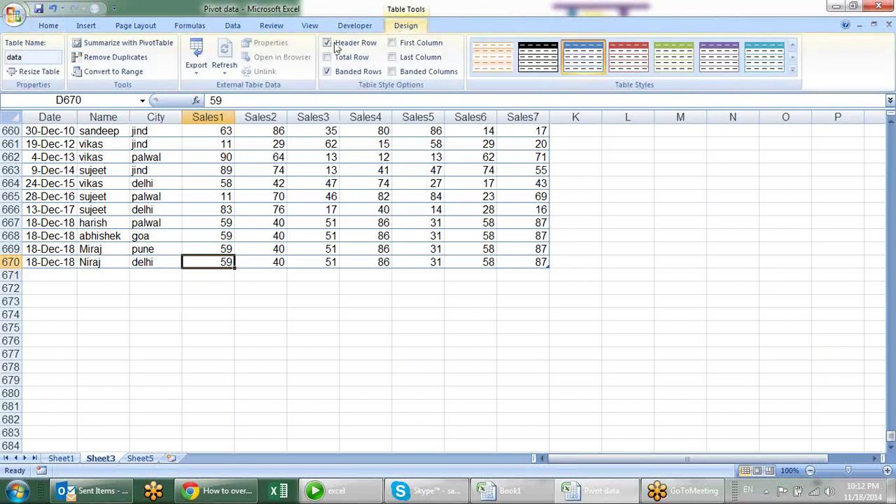
pyautogui.click(344, 57)
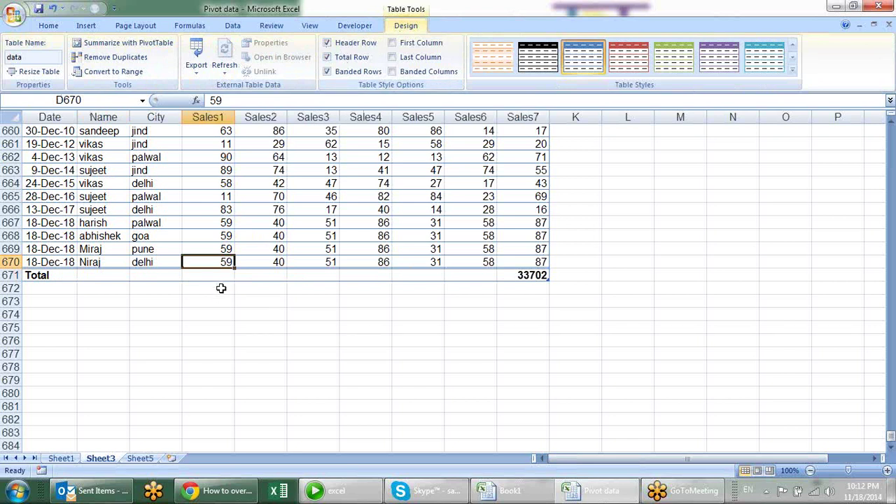
pyautogui.click(349, 59)
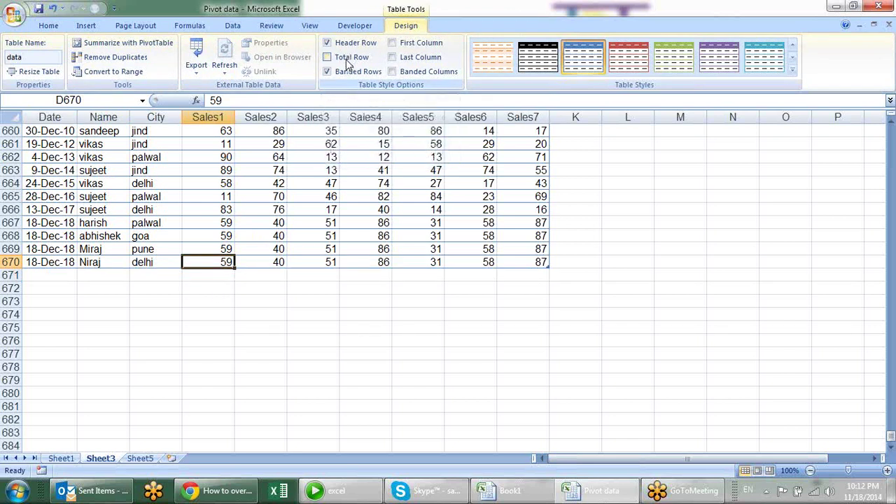
pyautogui.click(349, 60)
pyautogui.click(52, 279)
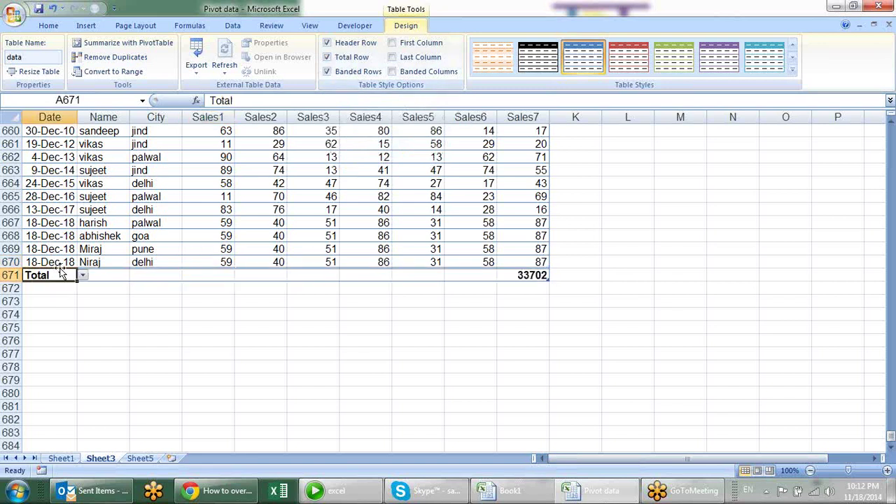
pyautogui.click(82, 275)
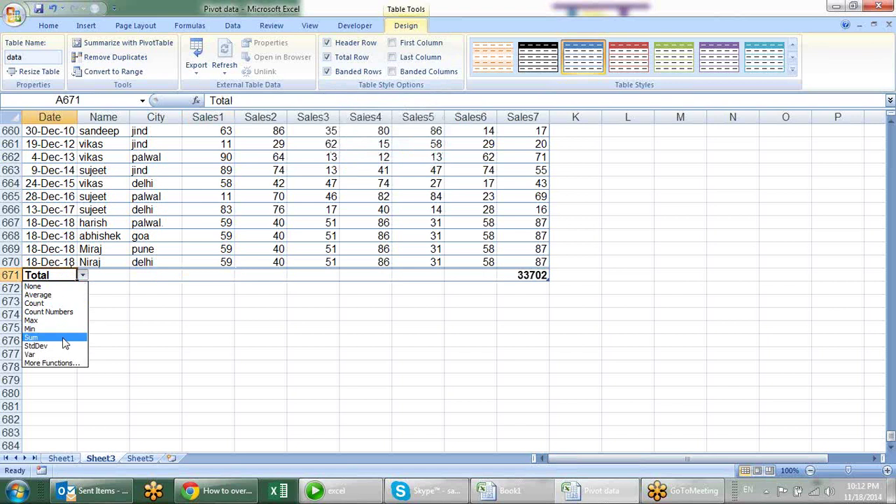
pyautogui.click(31, 337)
# Change the Date total to Count, then turn off the Total Row so the table ends at row 670.
pyautogui.click(83, 275)
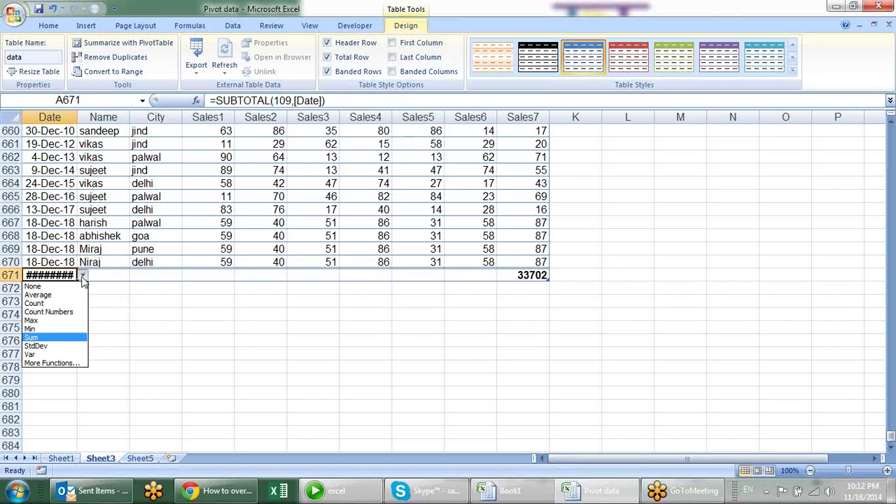
pyautogui.click(68, 304)
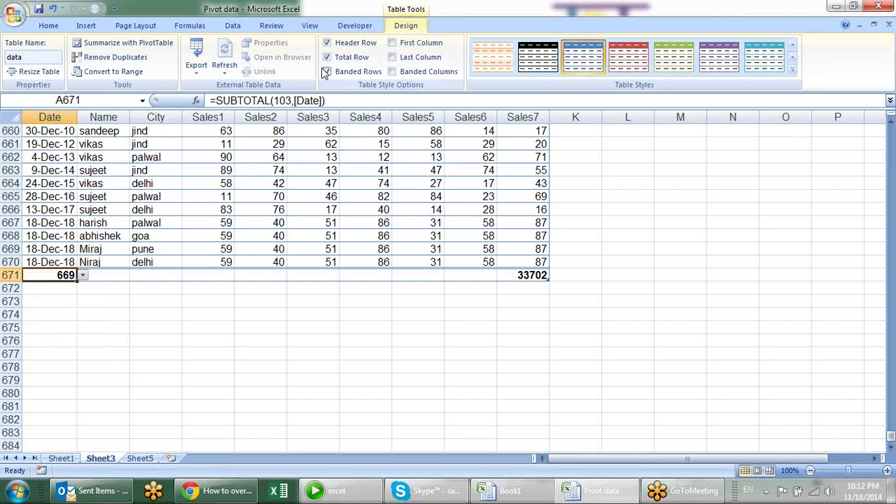
pyautogui.click(326, 57)
pyautogui.click(239, 326)
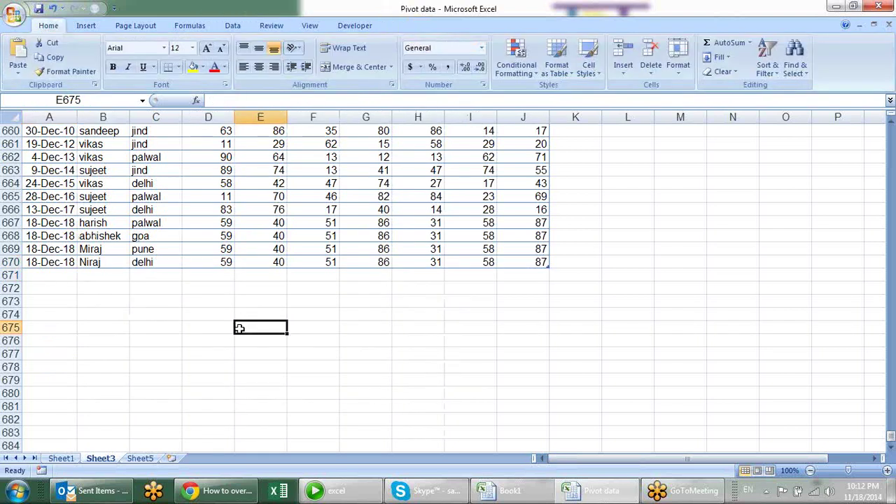
pyautogui.click(271, 211)
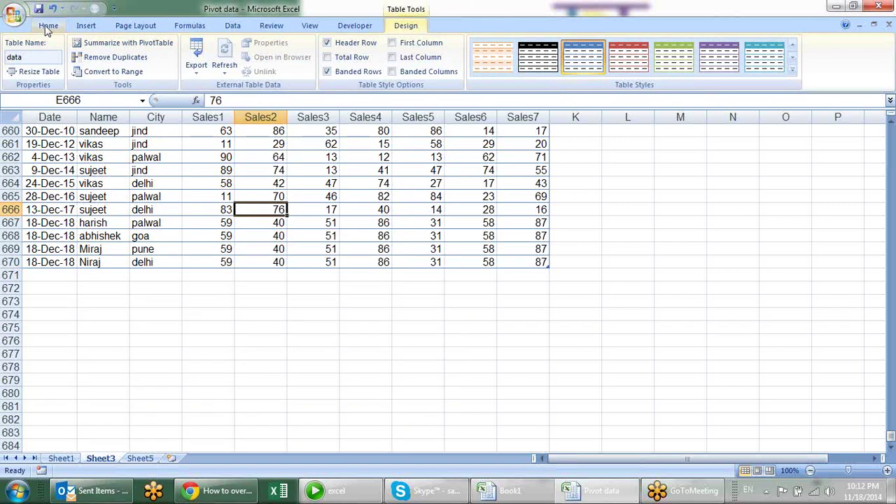
pyautogui.click(46, 26)
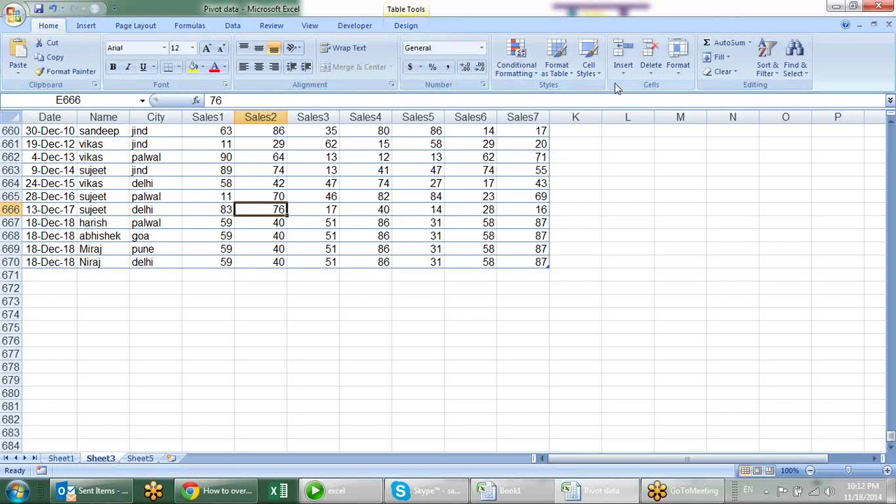
pyautogui.click(626, 66)
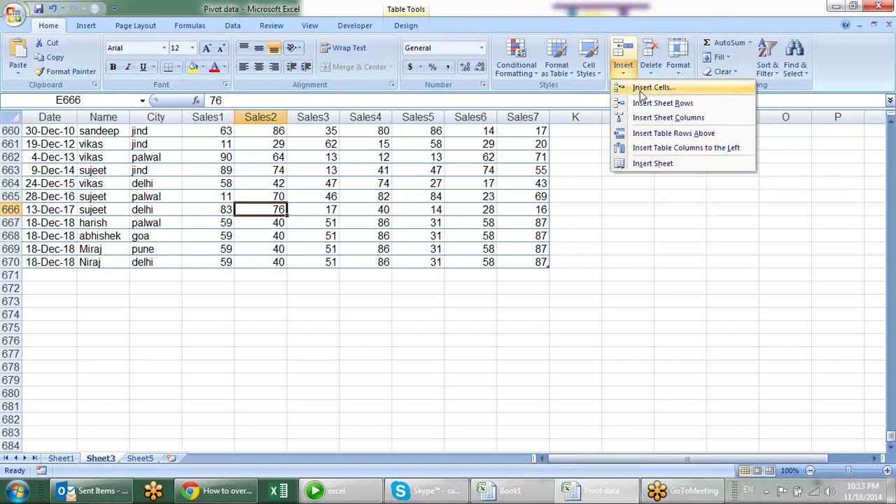
pyautogui.click(654, 70)
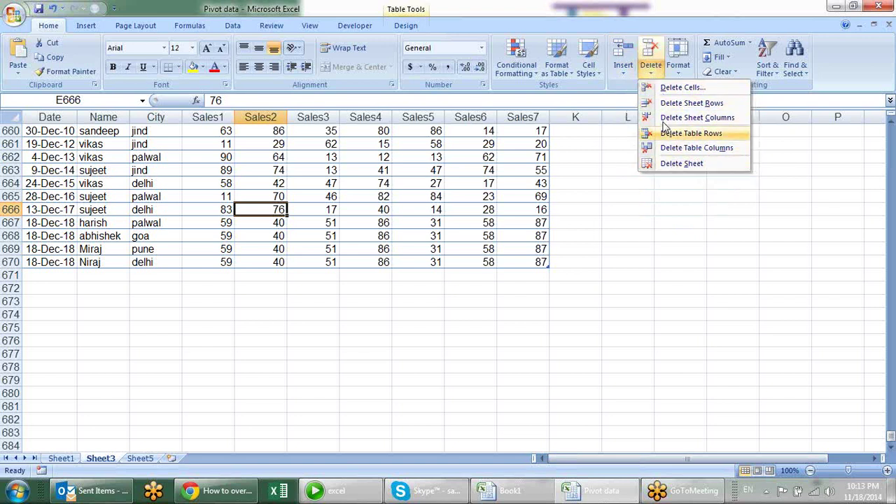
pyautogui.click(686, 70)
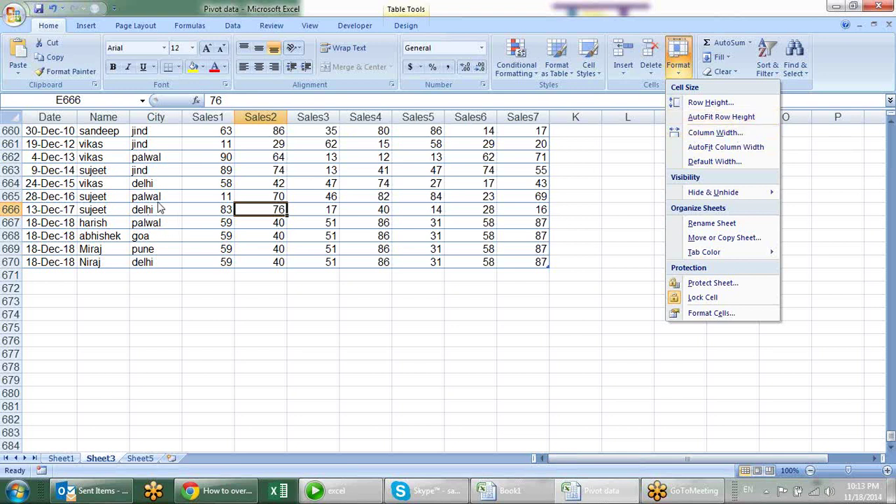
pyautogui.click(14, 217)
pyautogui.moveTo(14, 216); pyautogui.dragTo(14, 237)
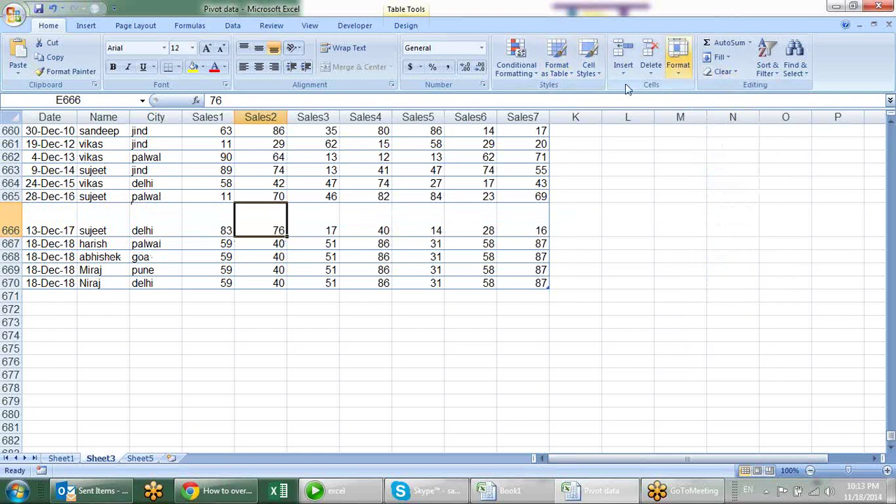
pyautogui.doubleClick(10, 236)
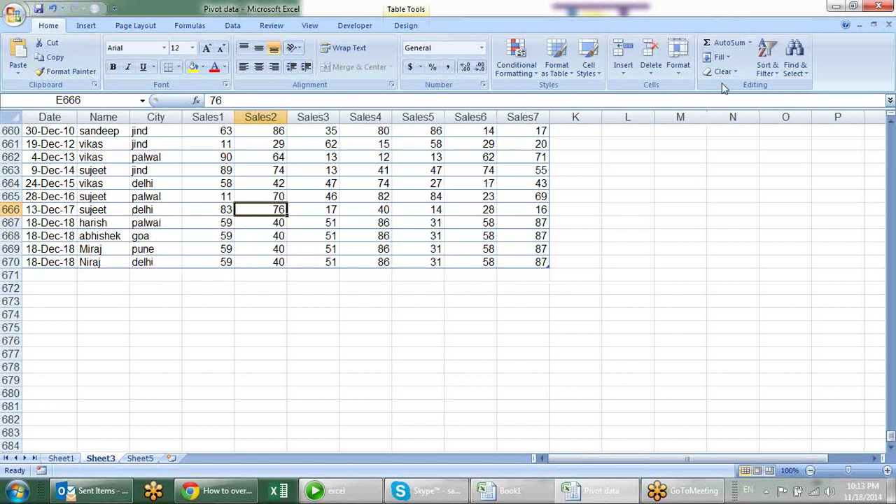
pyautogui.click(678, 60)
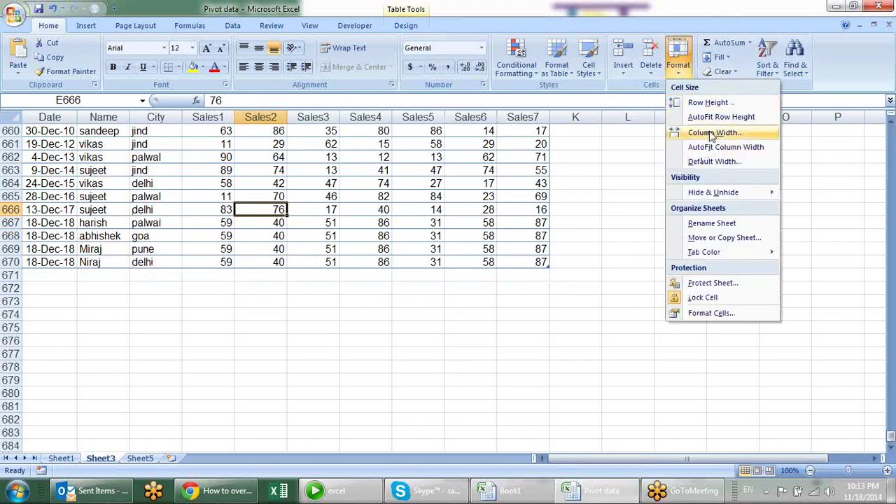
pyautogui.click(714, 132)
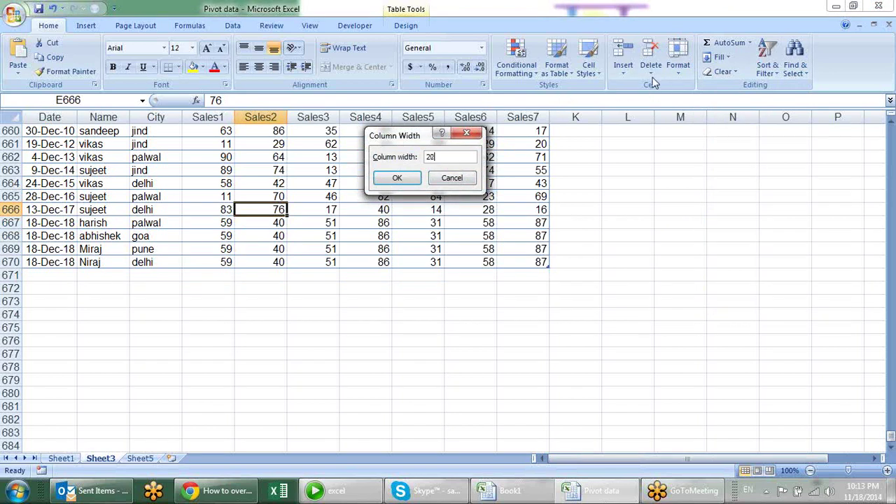
pyautogui.press('Return')
pyautogui.hotkey('ctrl', 'z')
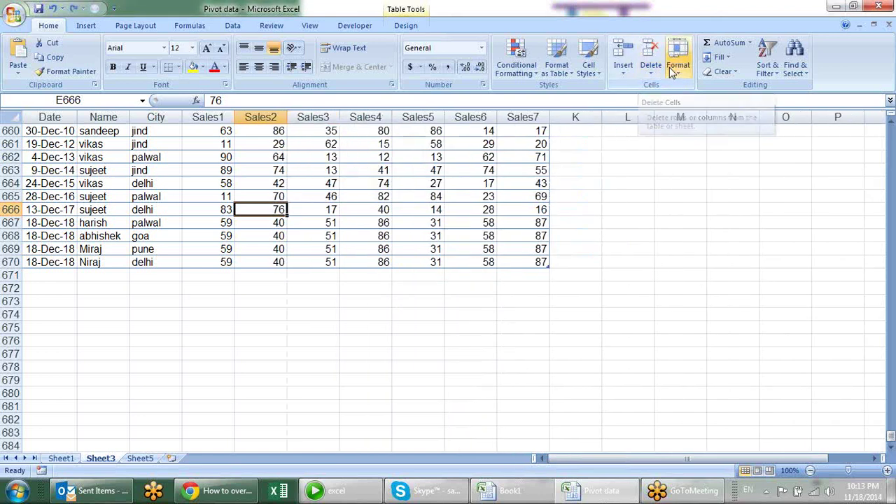
pyautogui.click(678, 63)
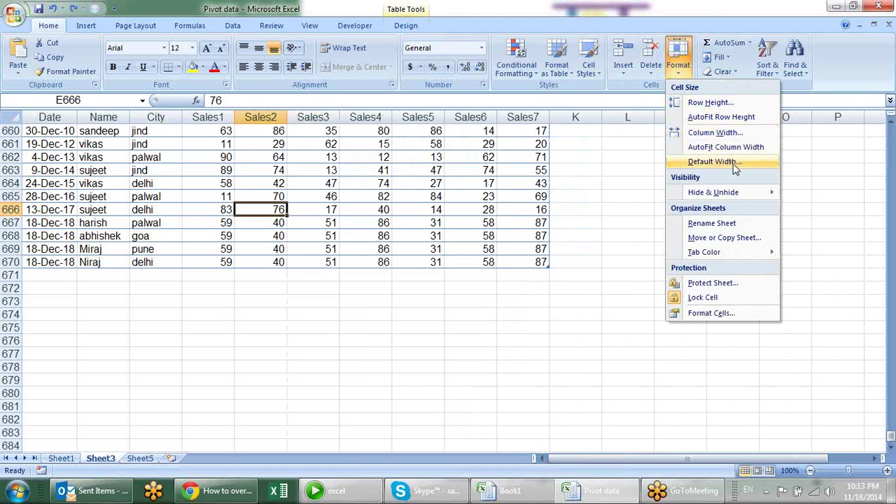
pyautogui.moveTo(727, 199)
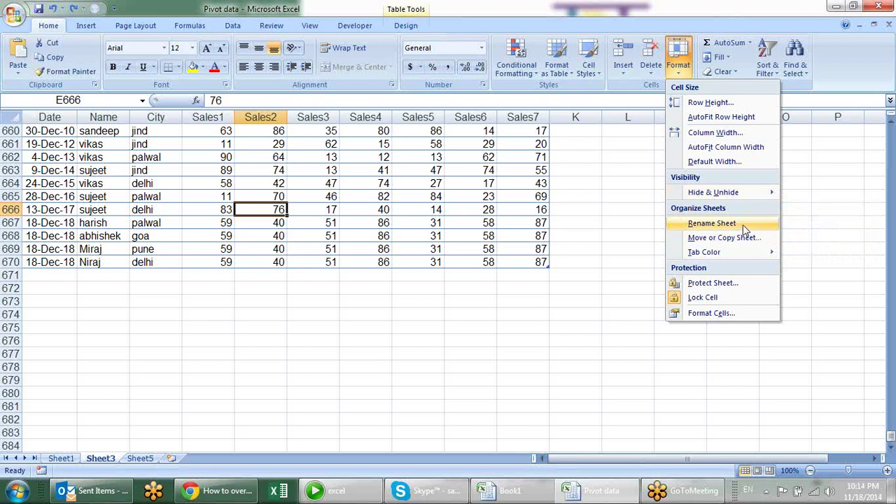
pyautogui.moveTo(745, 252)
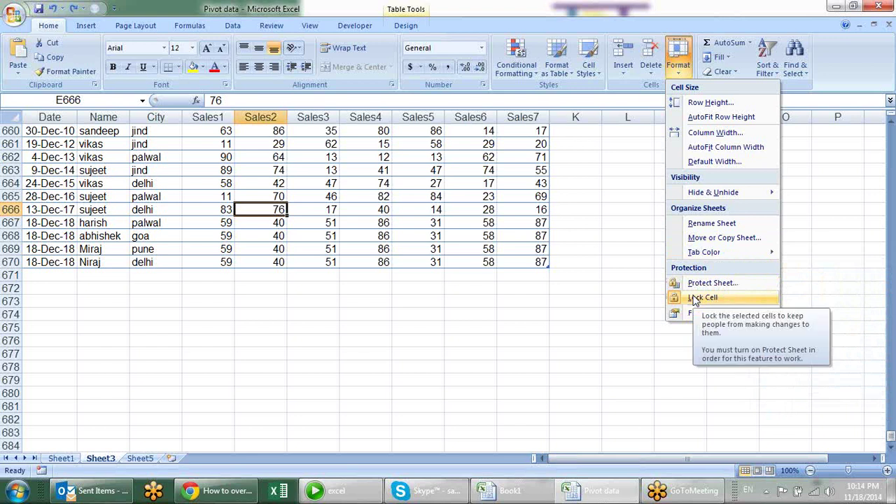
pyautogui.moveTo(471, 287); pyautogui.dragTo(584, 381)
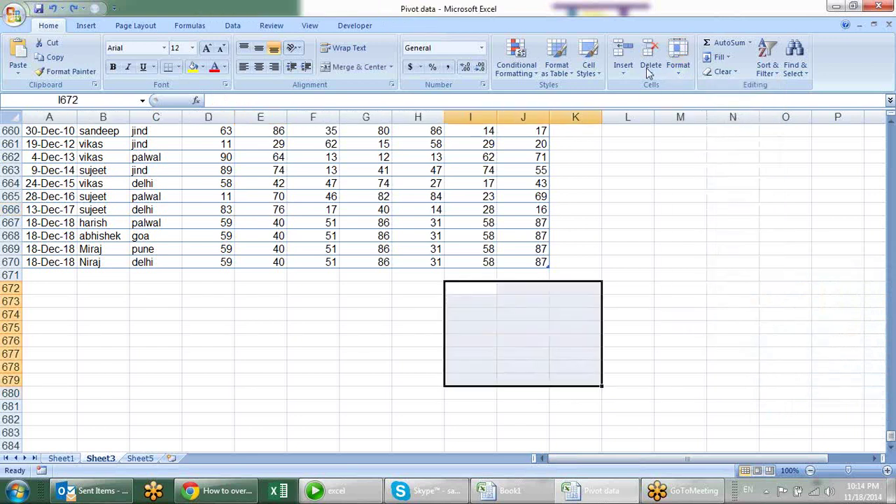
# Open the full Format Cells dialog and cancel it without changes.
pyautogui.click(689, 74)
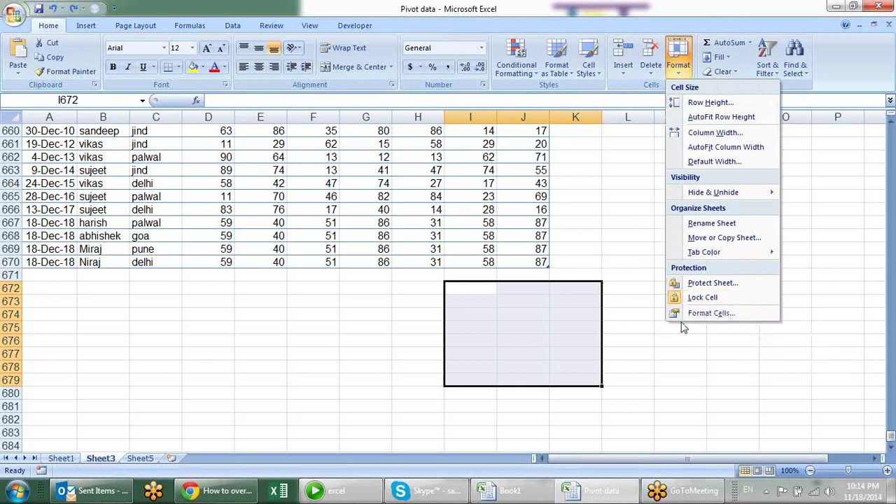
pyautogui.click(688, 314)
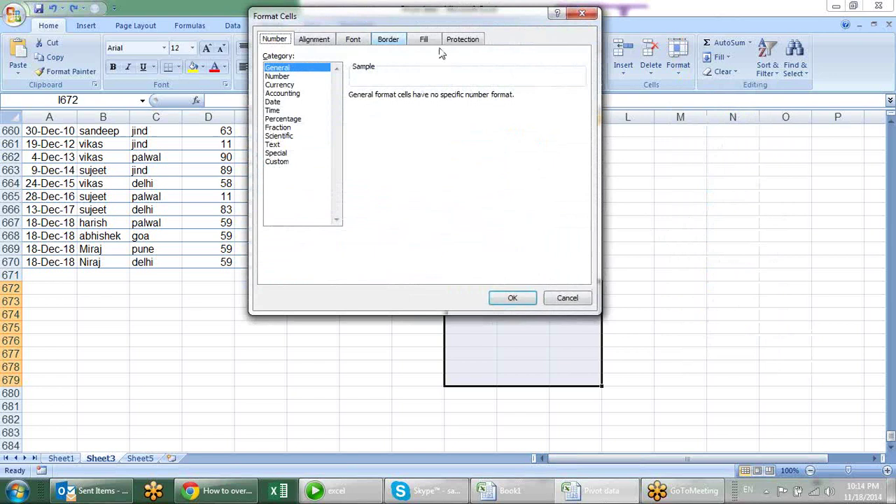
pyautogui.press('Escape')
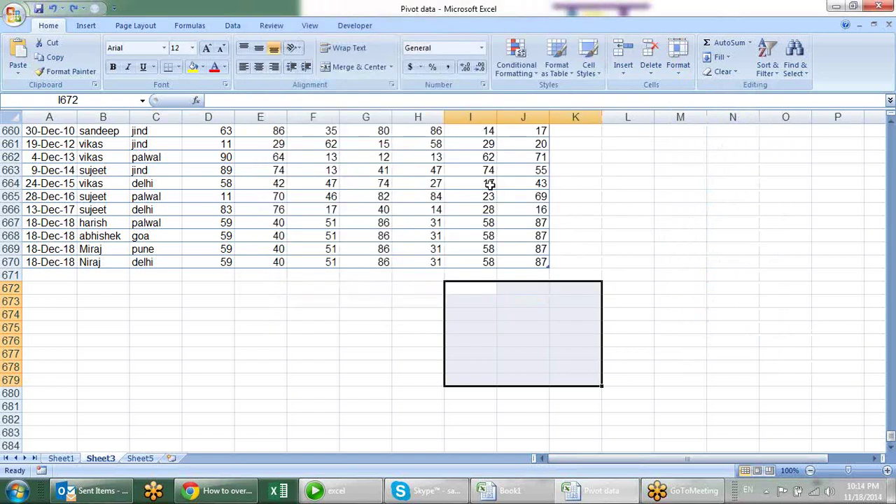
# Select M669 and browse the AutoSum and Fill menus without applying anything.
pyautogui.click(676, 250)
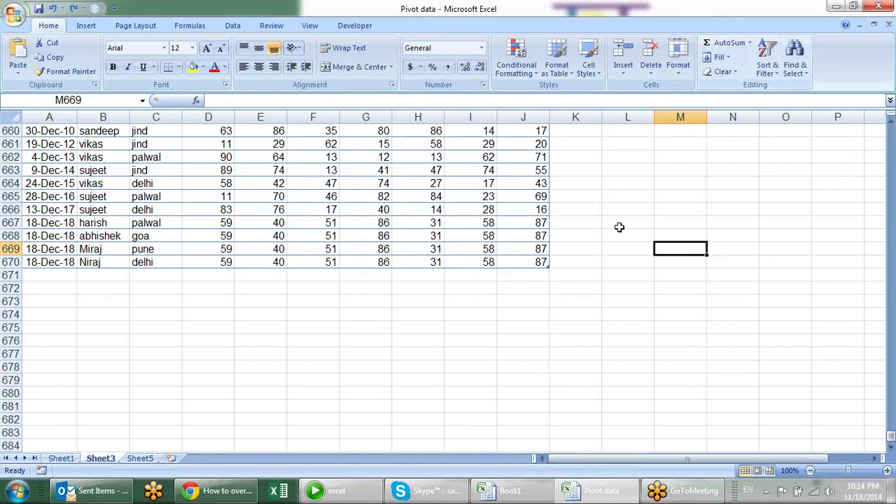
pyautogui.click(749, 45)
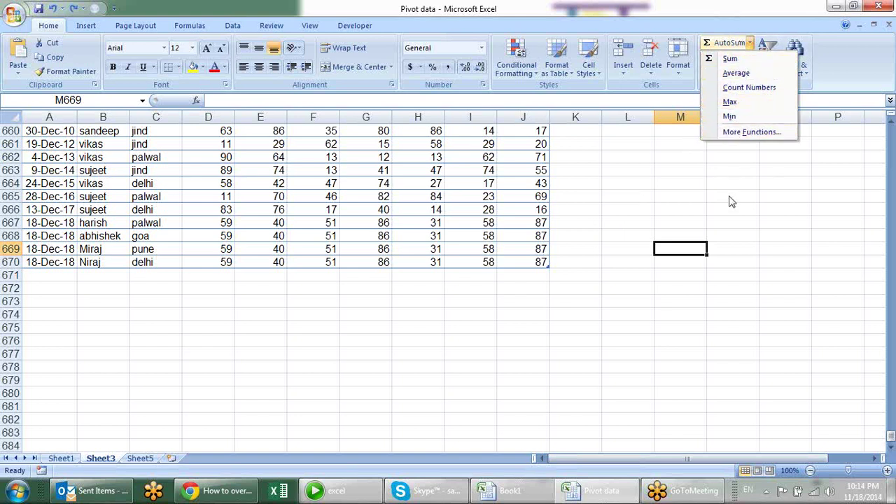
pyautogui.press('Escape')
pyautogui.click(729, 56)
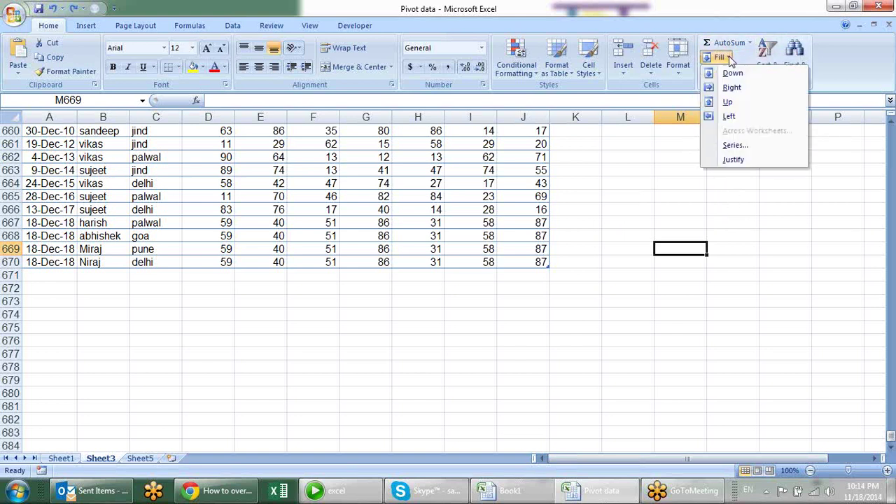
pyautogui.press('Escape')
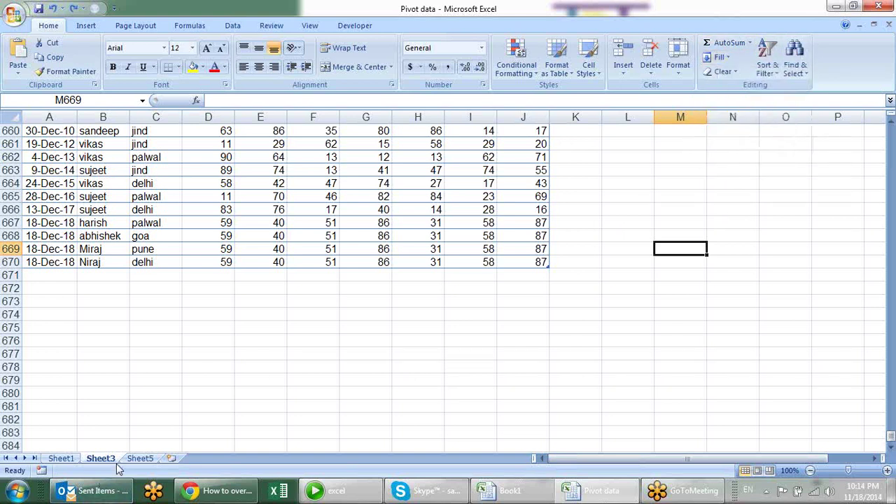
# Close the Pivot data workbook without saving, then cancel a SUM entry in D3 and close Help.
pyautogui.hotkey('ctrl', 'w')
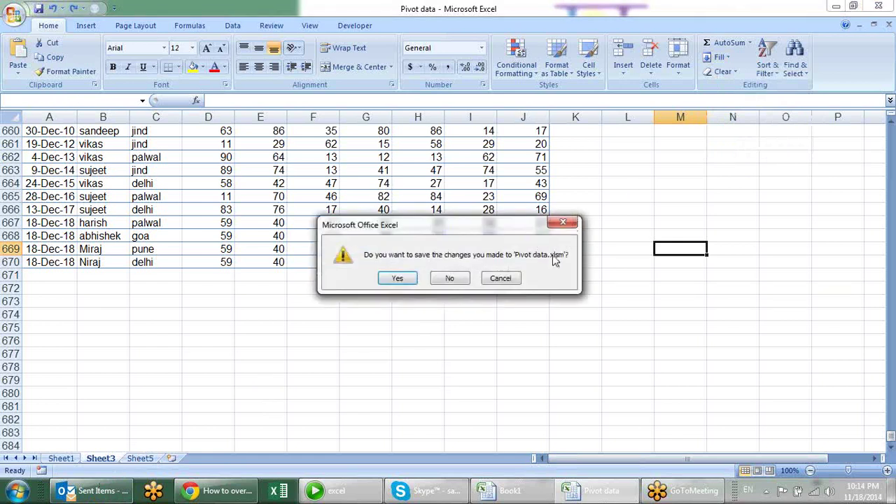
pyautogui.click(453, 277)
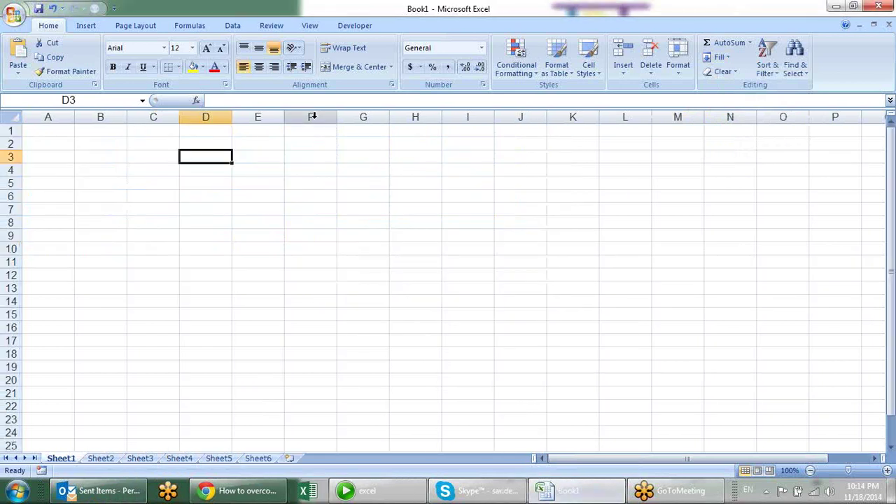
pyautogui.click(726, 45)
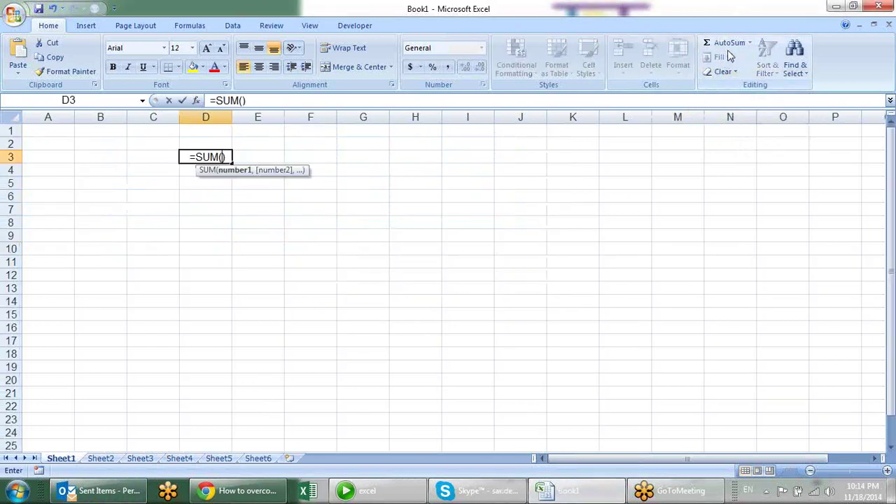
pyautogui.press('Escape')
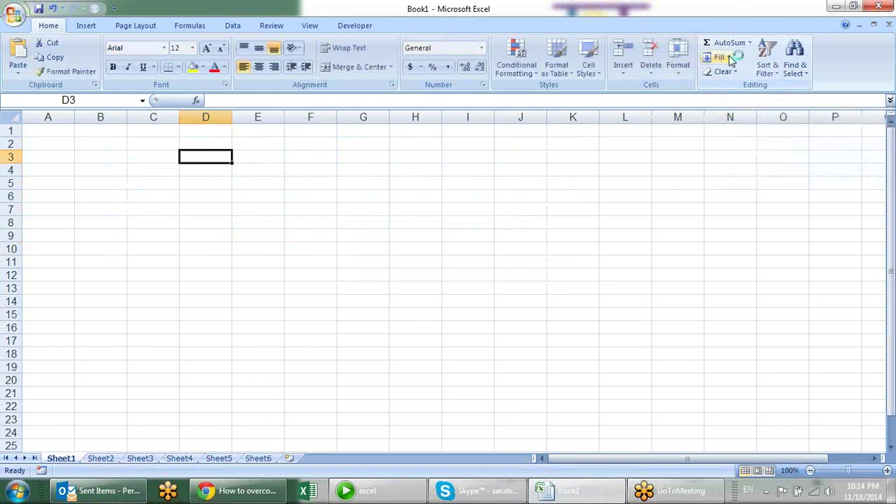
pyautogui.press('F1')
pyautogui.click(503, 74)
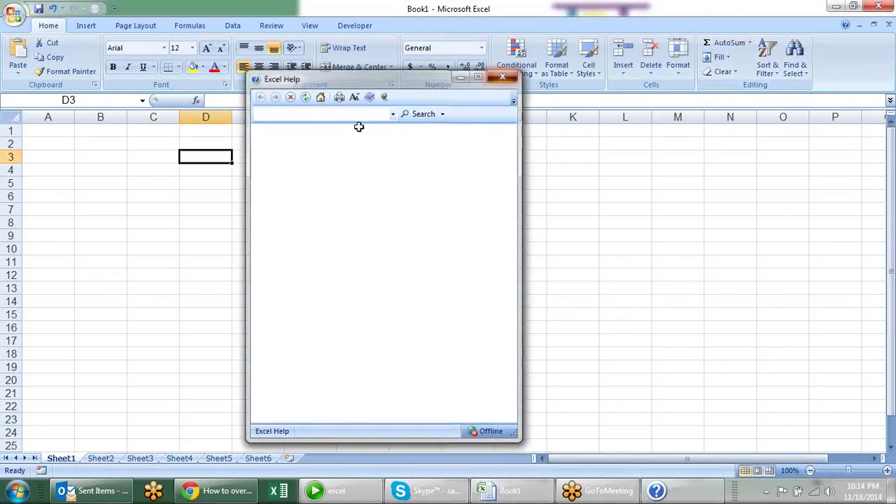
# Enter the numbers 1, 2 and 3 down D3:D5.
pyautogui.write('1')
pyautogui.press('Return')
pyautogui.write('2')
pyautogui.press('Return')
pyautogui.write('3')
pyautogui.press('Return')
# Centre-align the numbers in D3:D12, then delete them to leave the column empty.
pyautogui.moveTo(213, 155); pyautogui.dragTo(231, 278)
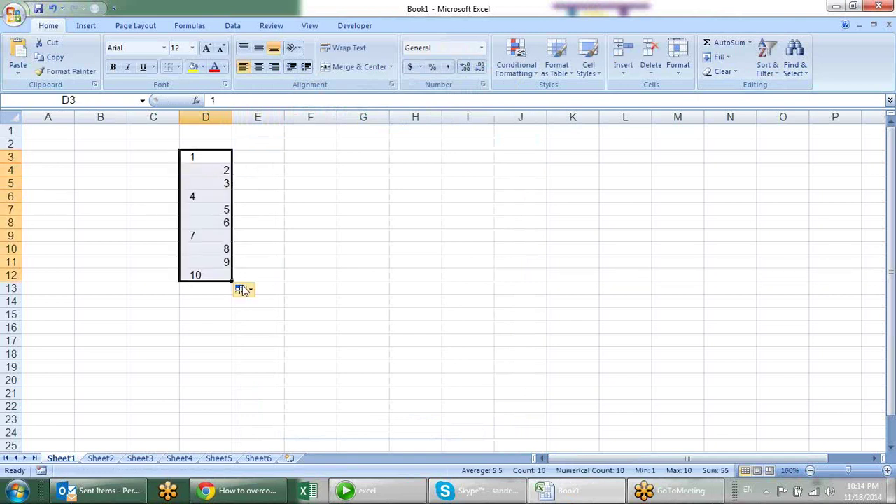
pyautogui.click(259, 68)
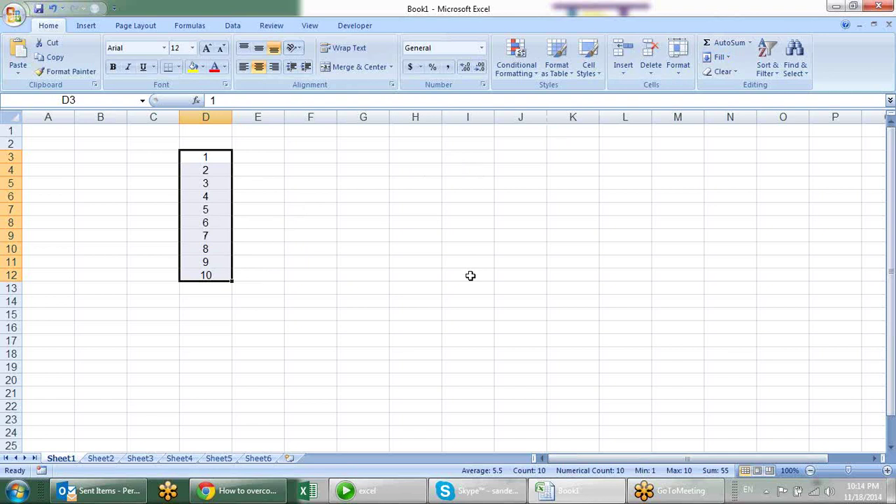
pyautogui.press('Delete')
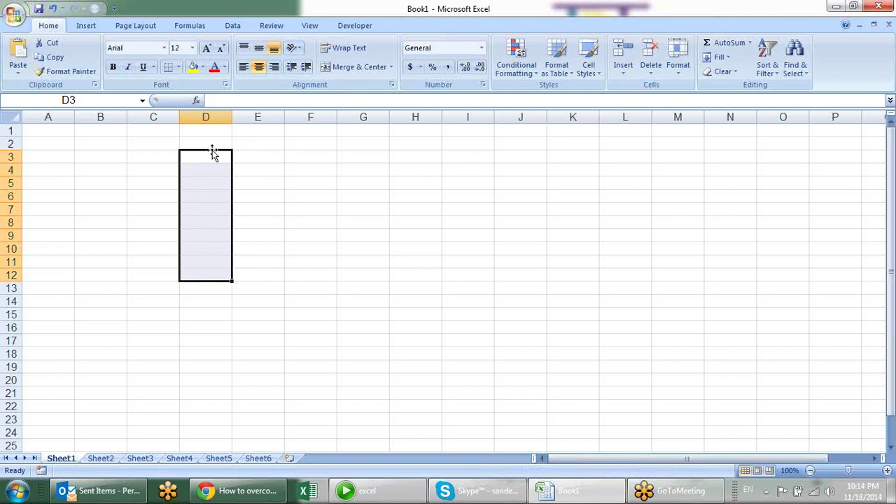
# Enter 1 in D3 and fill it down through D12.
pyautogui.click(212, 158)
pyautogui.write('1')
pyautogui.press('Return')
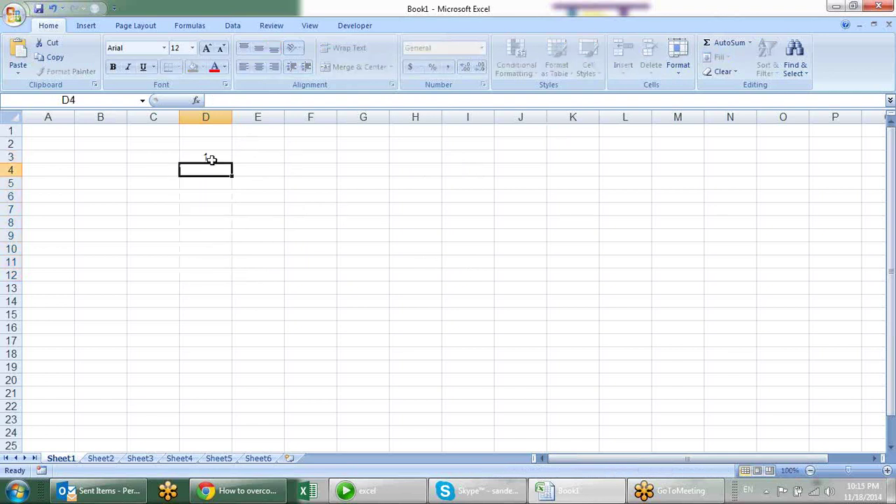
pyautogui.moveTo(217, 158)
pyautogui.mouseDown()
pyautogui.moveTo(205, 338)
pyautogui.moveTo(207, 275)
pyautogui.mouseUp()
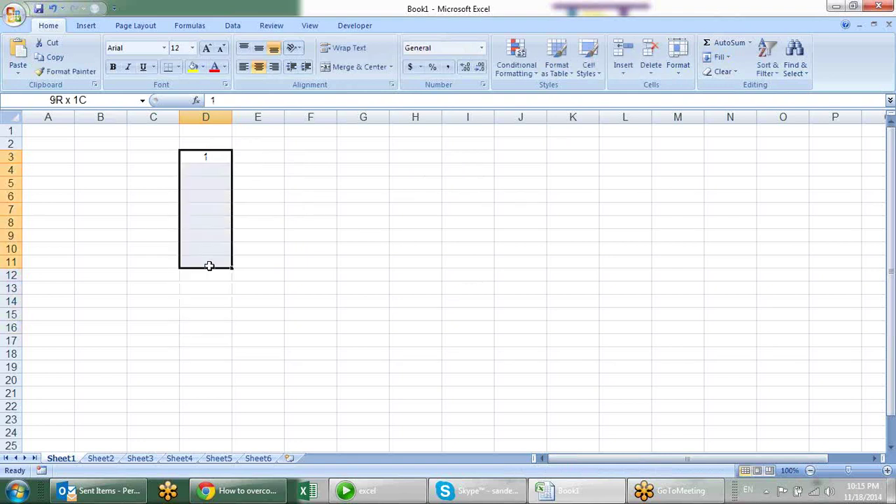
pyautogui.click(726, 58)
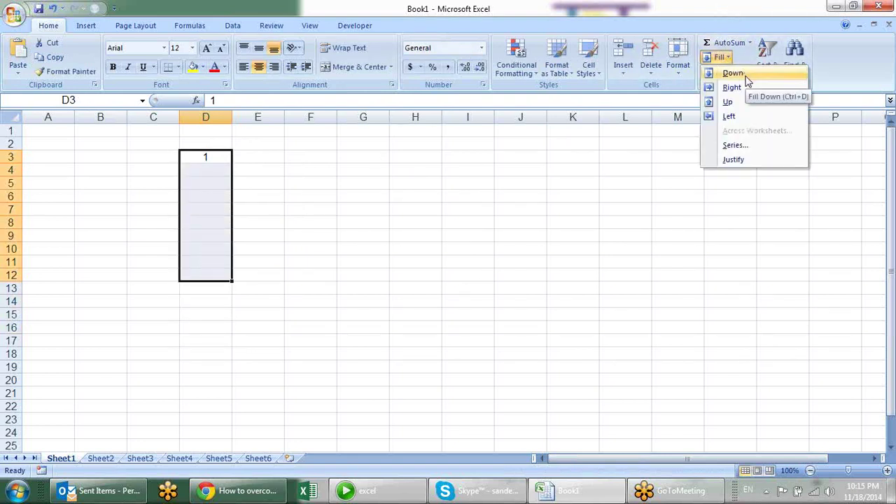
pyautogui.click(745, 76)
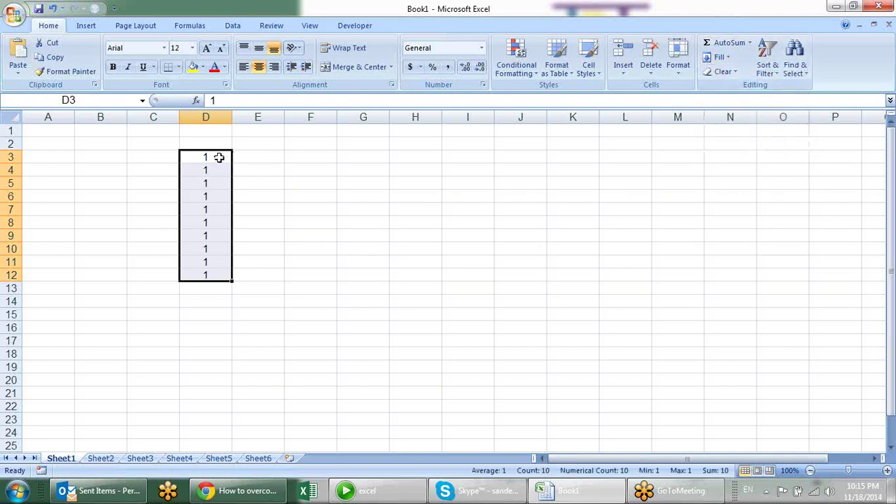
# Fill the 1 right across D3:G3.
pyautogui.moveTo(218, 156); pyautogui.dragTo(378, 154)
pyautogui.click(721, 57)
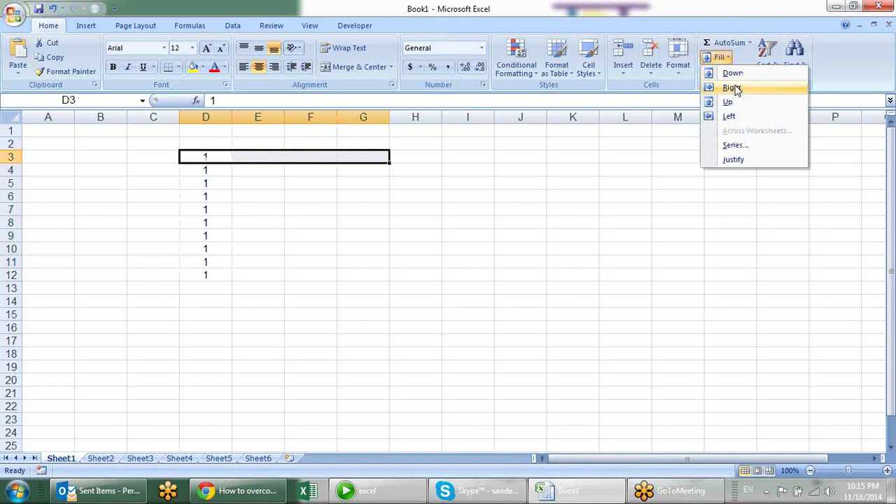
pyautogui.click(731, 88)
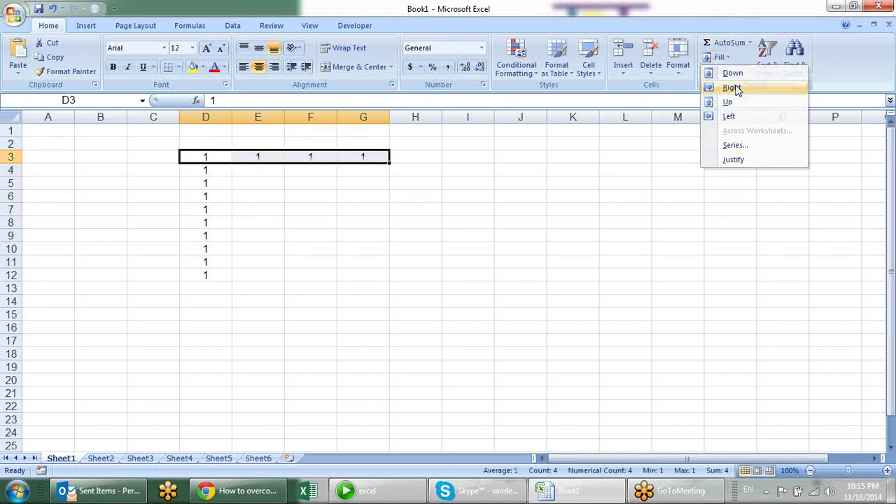
pyautogui.click(723, 57)
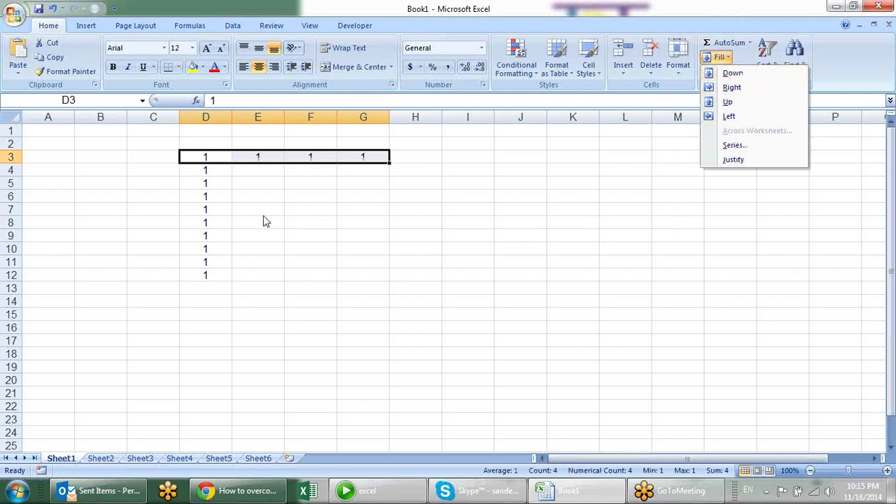
pyautogui.click(242, 180)
pyautogui.click(240, 180)
# Delete the copied 1s from D4:D12 and E3:G3, keeping only the 1 in D3.
pyautogui.click(220, 175)
pyautogui.moveTo(218, 189); pyautogui.dragTo(216, 268)
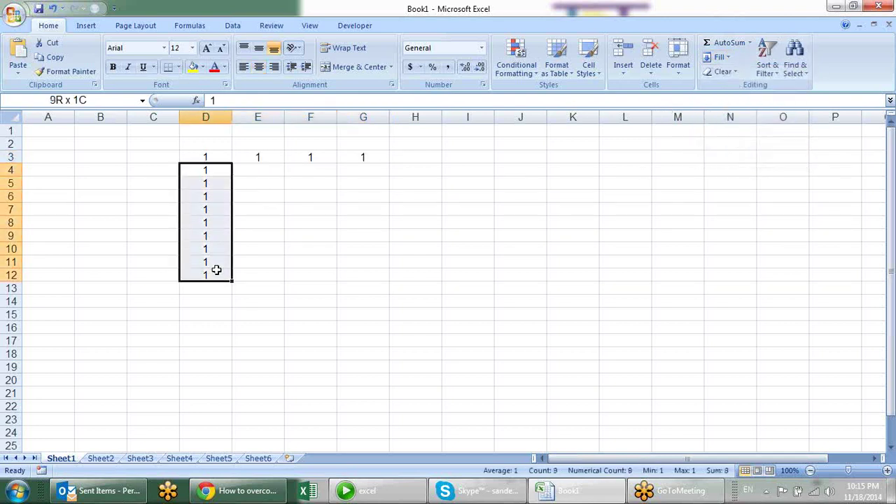
pyautogui.press('Delete')
pyautogui.moveTo(252, 157); pyautogui.dragTo(372, 157)
pyautogui.press('Delete')
pyautogui.moveTo(208, 155); pyautogui.dragTo(206, 277)
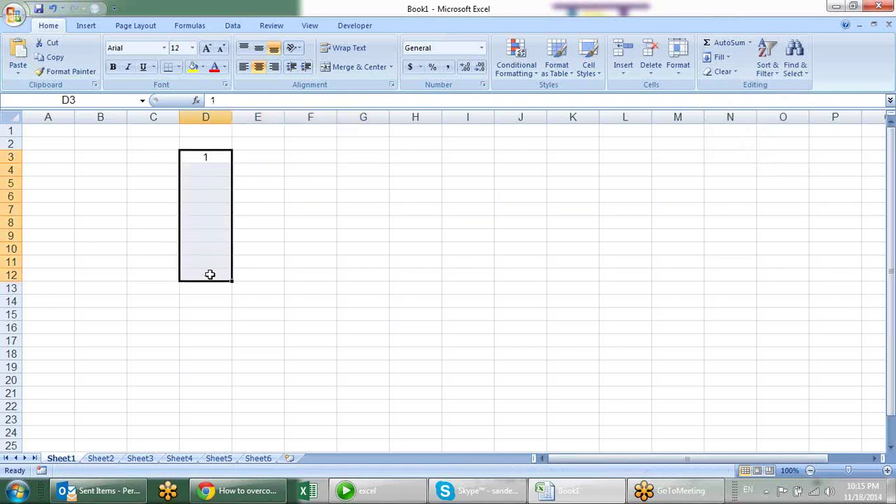
# Fill D3:D12 with the linear series 1–10, then clear the values 2 to 10.
pyautogui.click(720, 57)
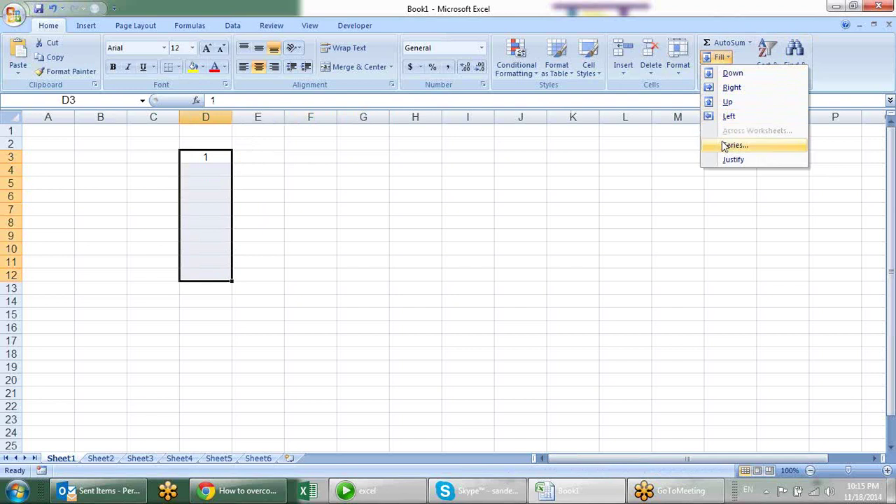
pyautogui.click(730, 145)
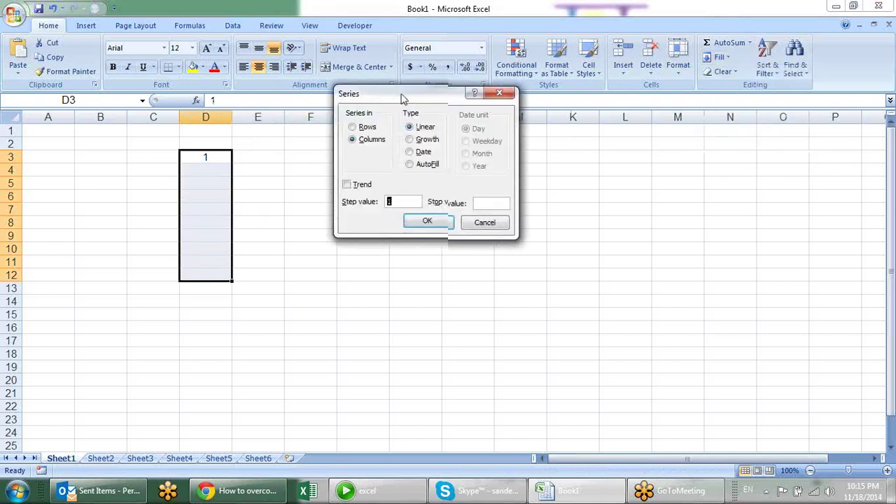
pyautogui.moveTo(394, 97); pyautogui.dragTo(415, 94)
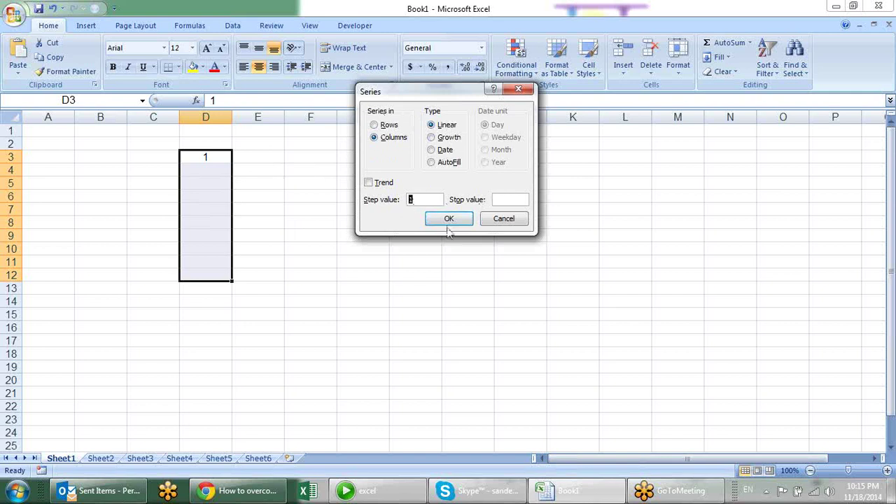
pyautogui.click(469, 218)
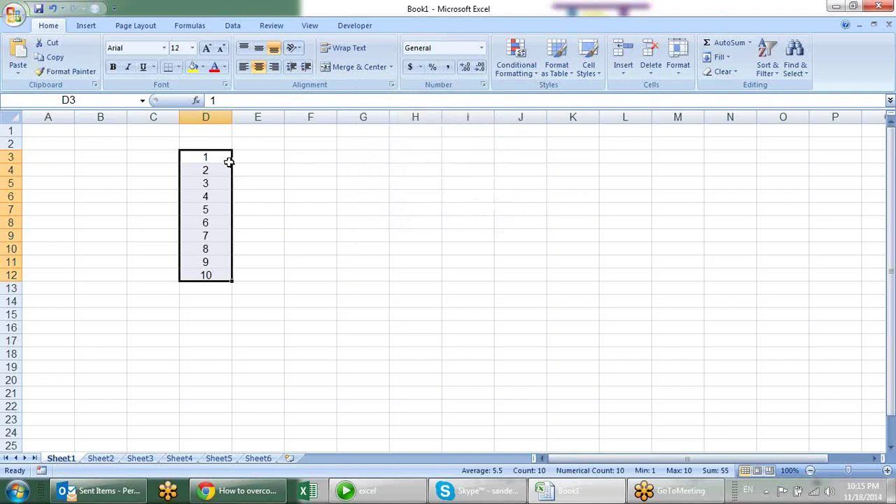
pyautogui.moveTo(220, 170); pyautogui.dragTo(208, 273)
pyautogui.press('Delete')
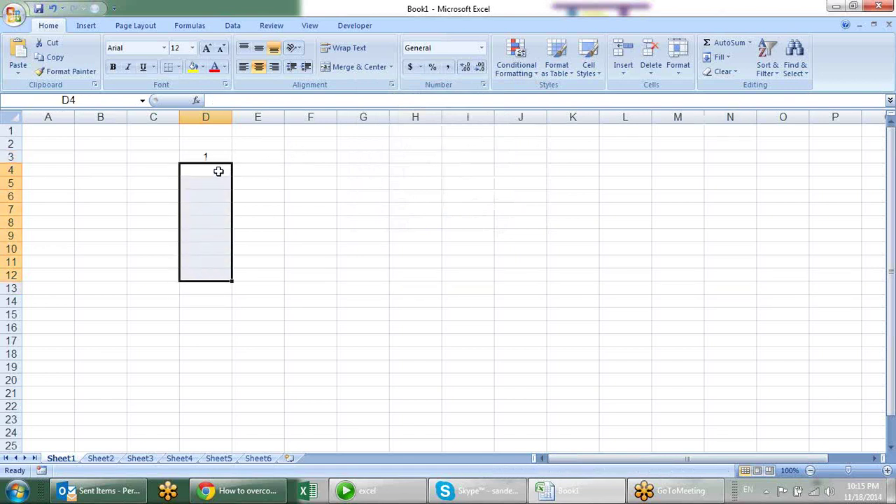
# Fill D3:D11 with odd numbers using step 2, then clear them below D3.
pyautogui.moveTo(220, 157); pyautogui.dragTo(238, 255)
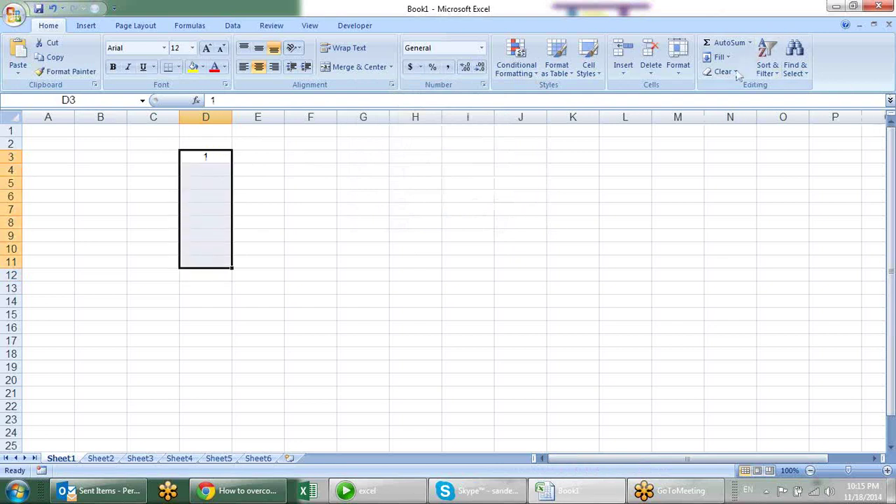
pyautogui.click(721, 57)
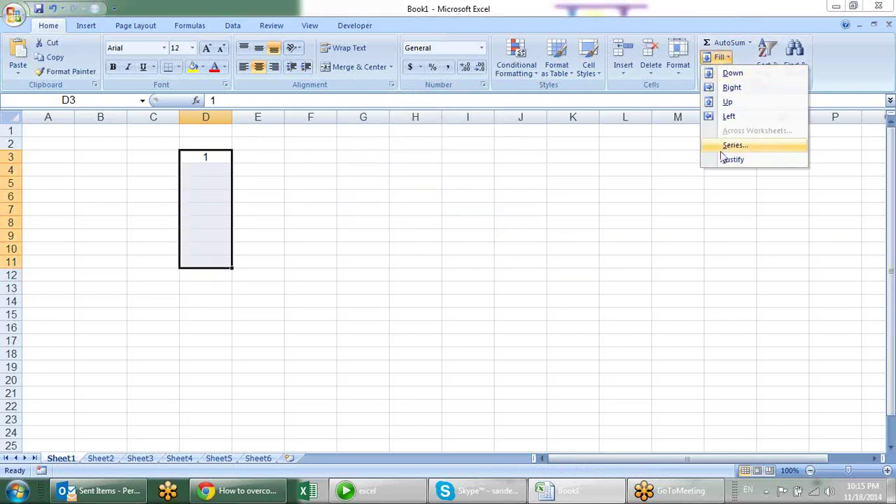
pyautogui.click(731, 145)
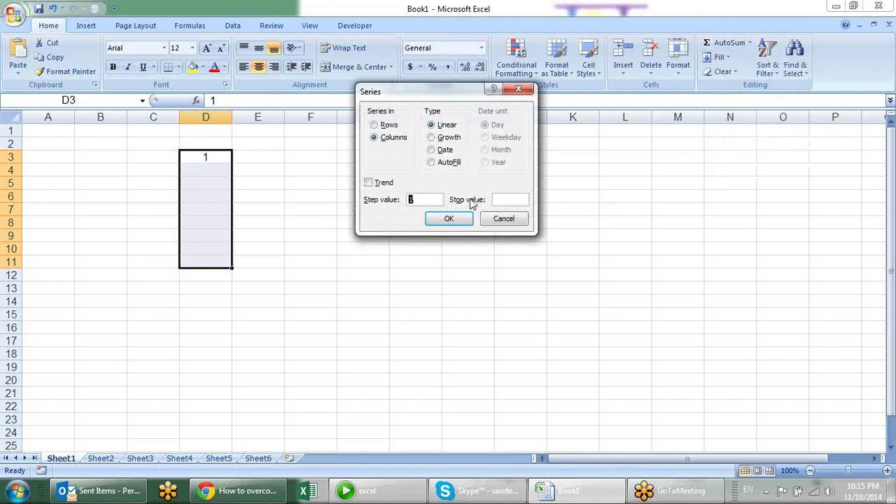
pyautogui.write('2')
pyautogui.click(455, 218)
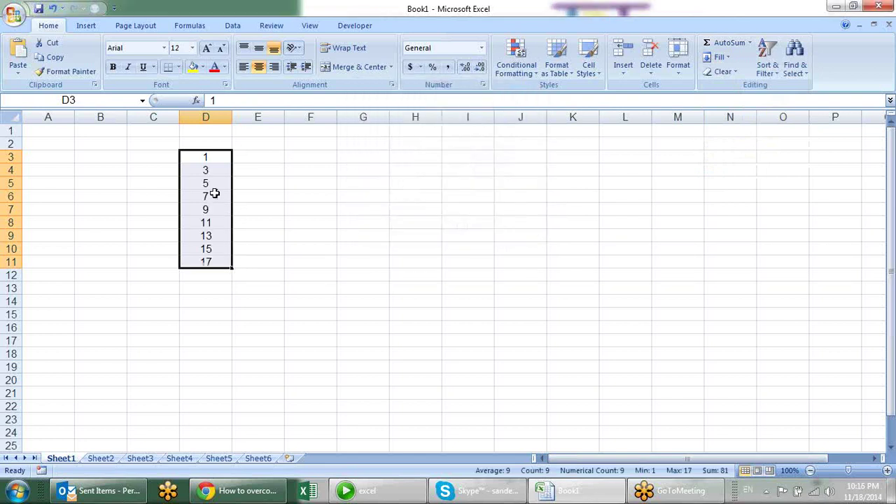
pyautogui.moveTo(214, 170); pyautogui.dragTo(222, 258)
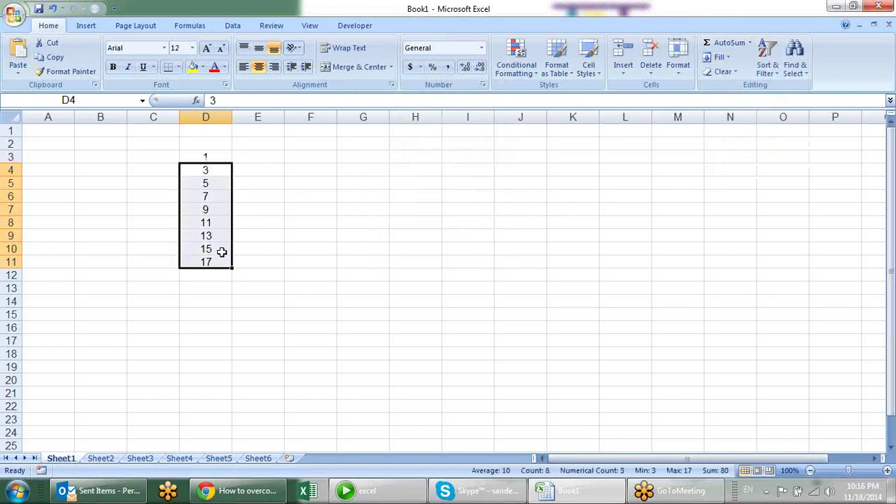
pyautogui.press('Delete')
# Run a step-2 series over D3:D12 ending at 9, then select the results below D3.
pyautogui.moveTo(222, 157); pyautogui.dragTo(223, 277)
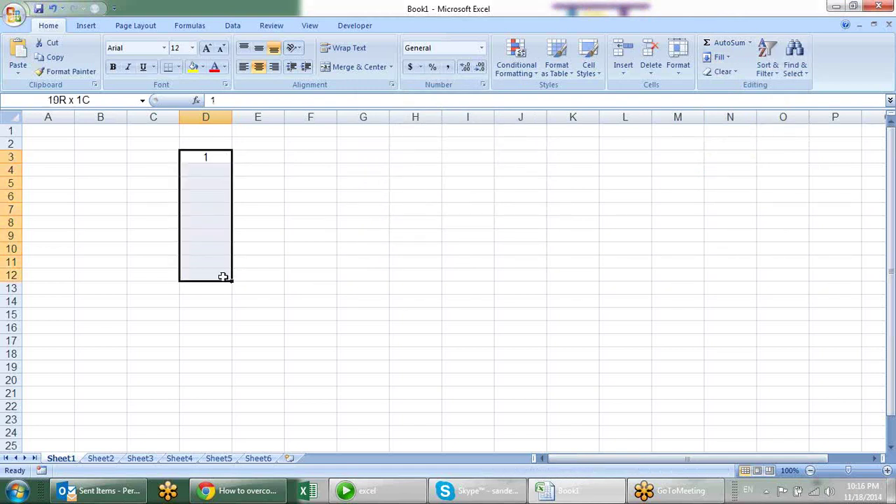
pyautogui.click(720, 56)
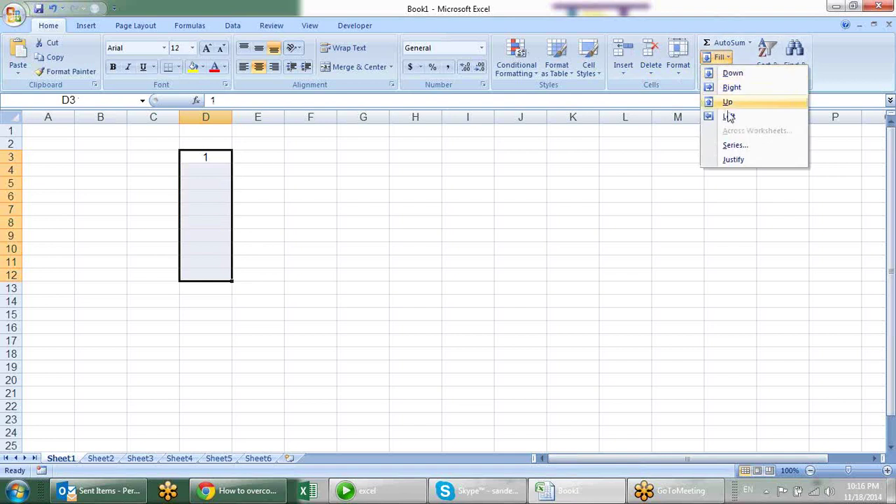
pyautogui.click(736, 144)
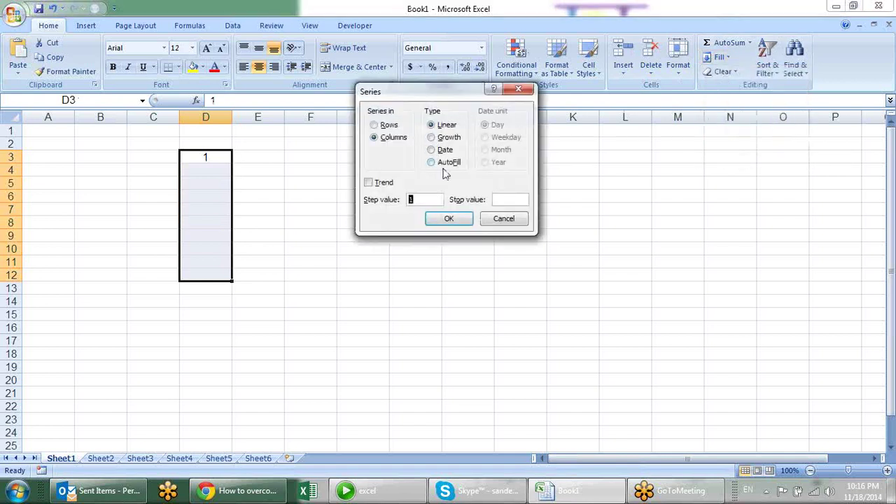
pyautogui.write('2')
pyautogui.click(449, 219)
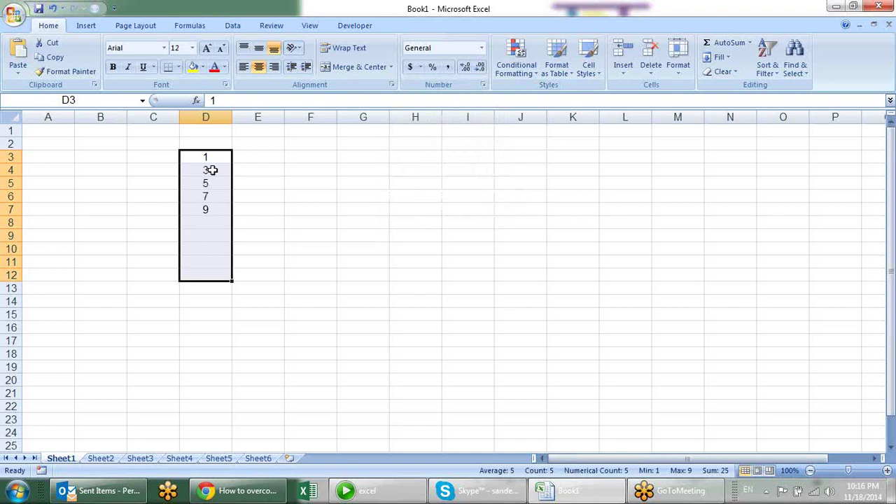
pyautogui.moveTo(220, 170)
pyautogui.mouseDown()
pyautogui.moveTo(228, 220)
pyautogui.moveTo(171, 155)
pyautogui.moveTo(208, 262)
pyautogui.mouseUp()
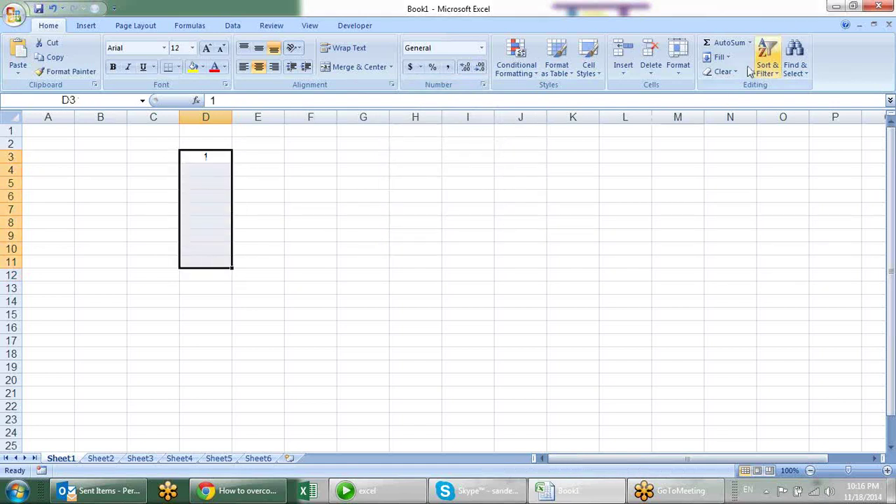
pyautogui.click(724, 62)
pyautogui.click(732, 146)
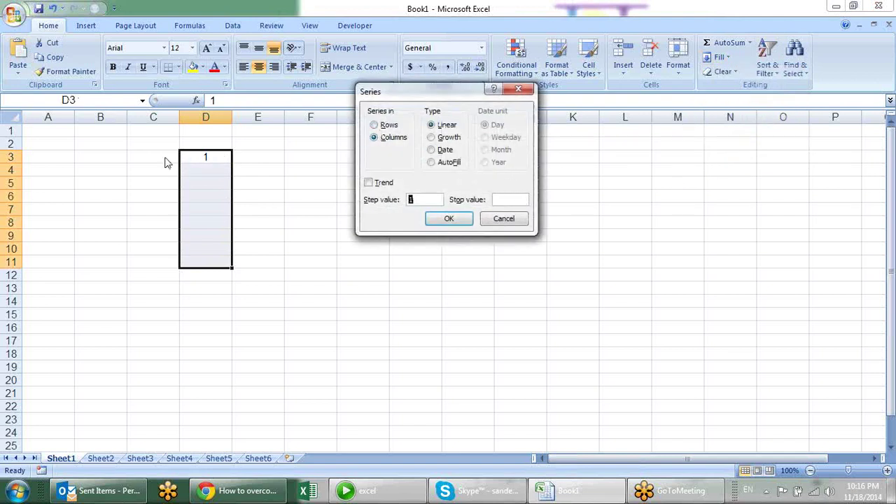
pyautogui.press('Escape')
pyautogui.moveTo(275, 184); pyautogui.dragTo(649, 185)
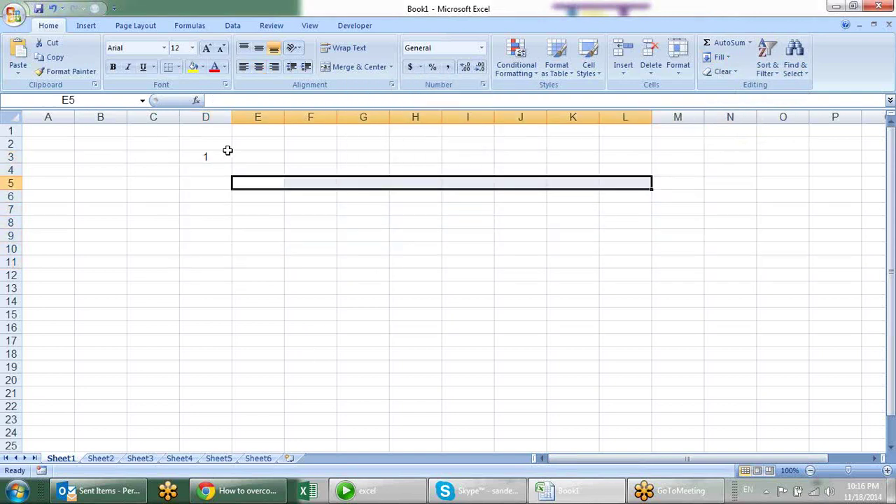
pyautogui.moveTo(229, 151); pyautogui.dragTo(204, 261)
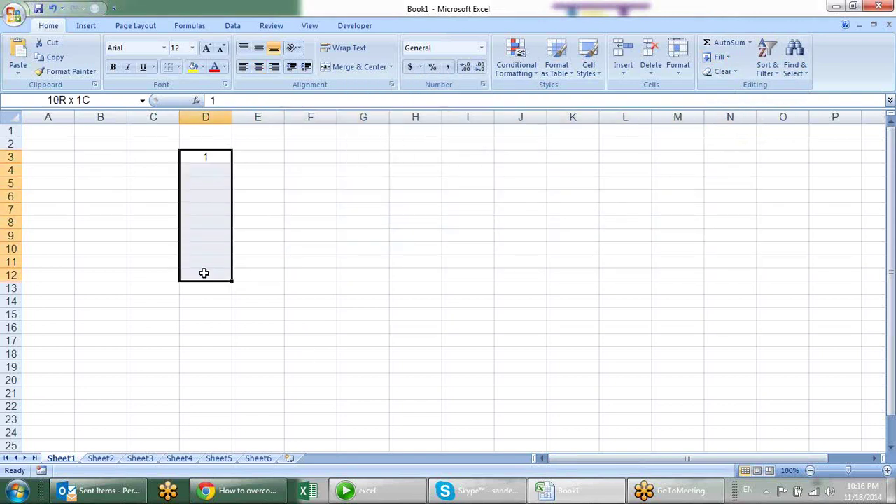
pyautogui.click(734, 72)
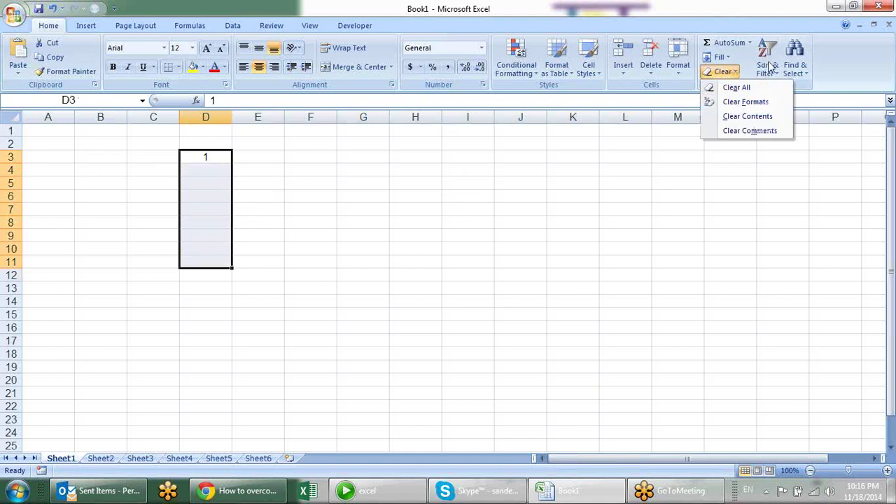
pyautogui.click(720, 57)
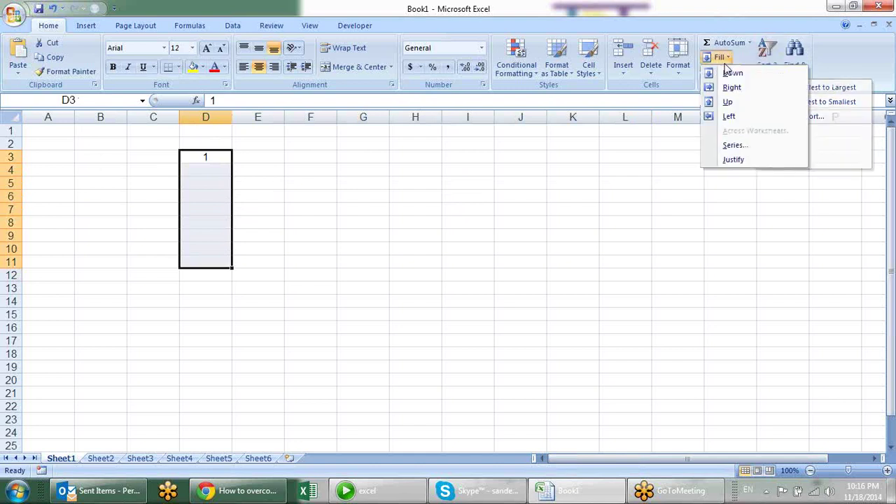
pyautogui.click(734, 145)
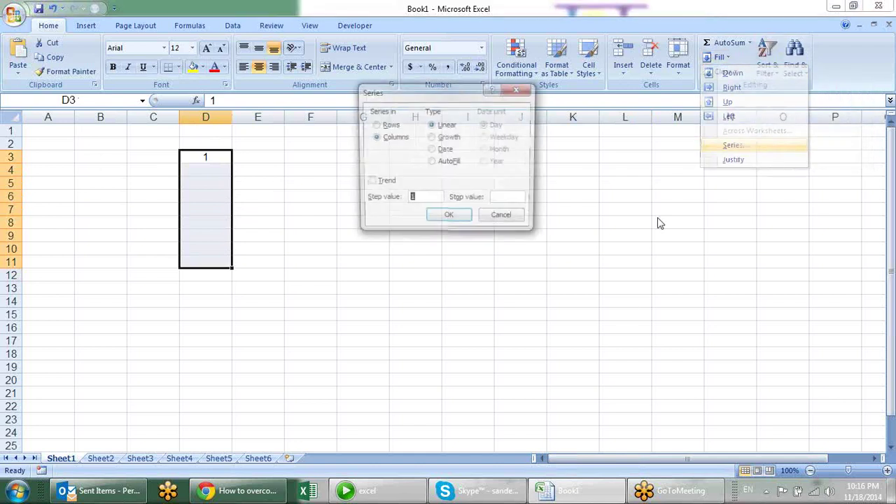
pyautogui.click(452, 138)
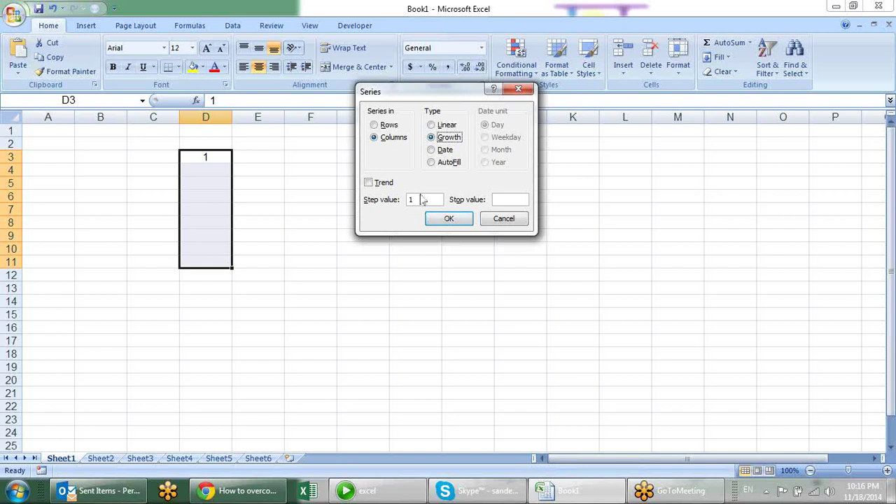
pyautogui.click(448, 220)
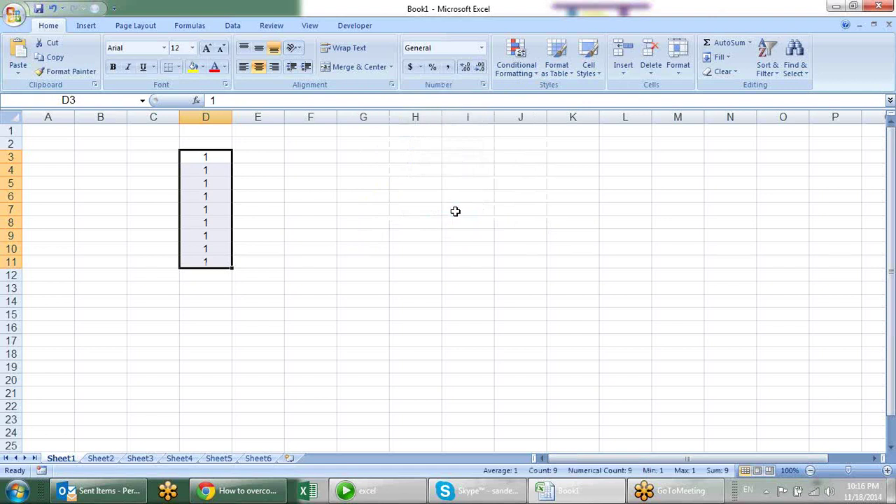
pyautogui.press('Delete')
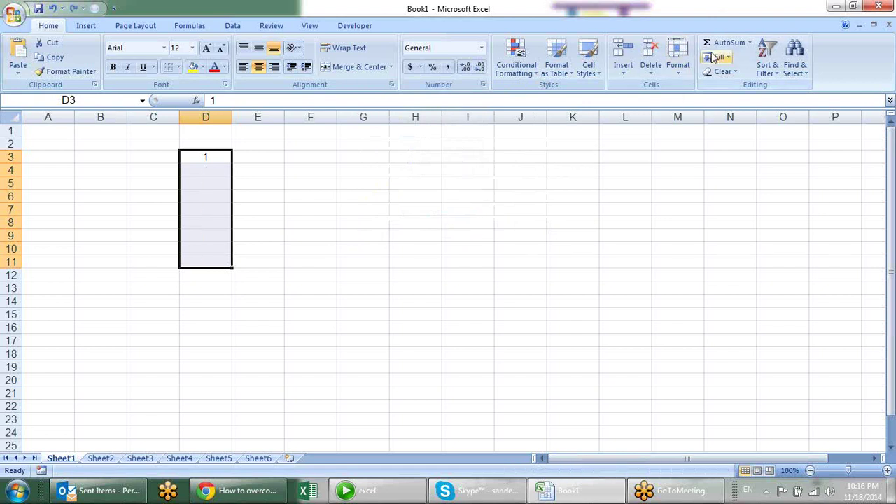
pyautogui.click(719, 59)
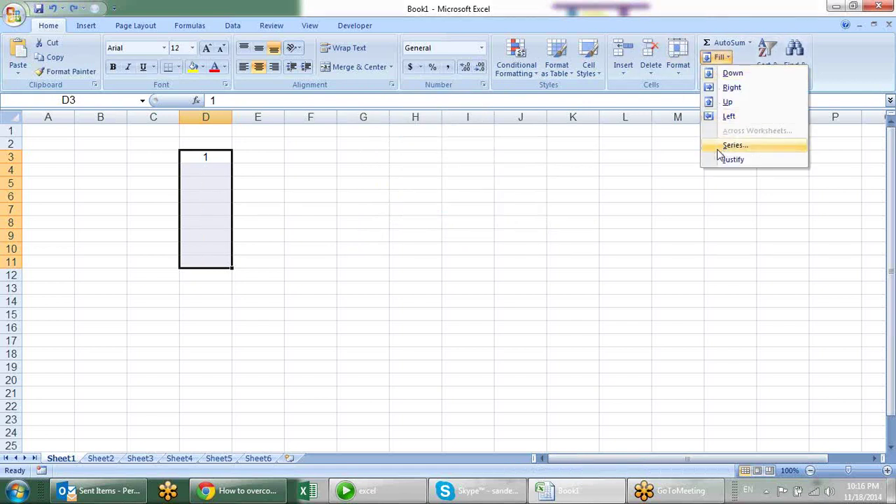
pyautogui.click(728, 146)
pyautogui.click(449, 218)
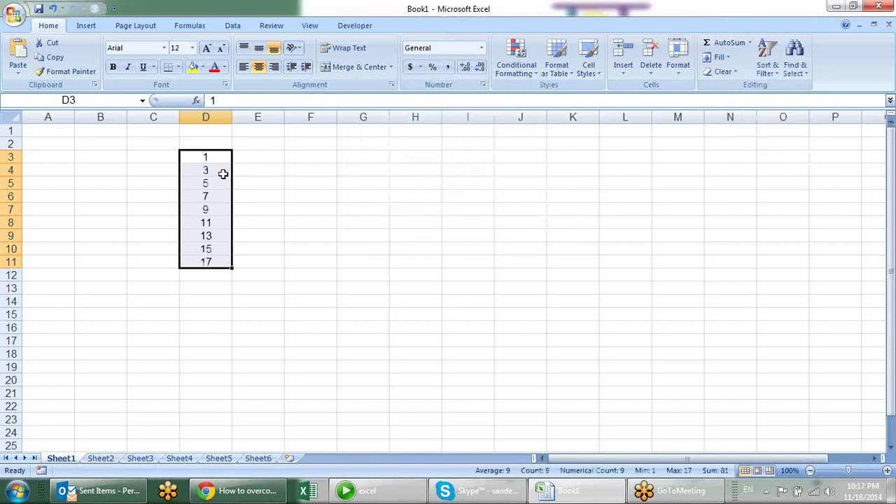
pyautogui.click(719, 57)
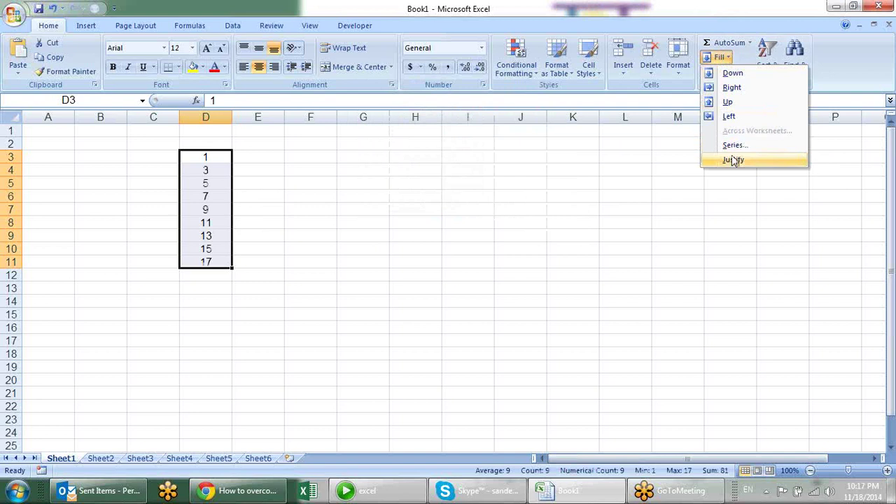
pyautogui.click(732, 145)
pyautogui.click(431, 137)
pyautogui.doubleClick(419, 199)
pyautogui.write('2')
pyautogui.click(449, 218)
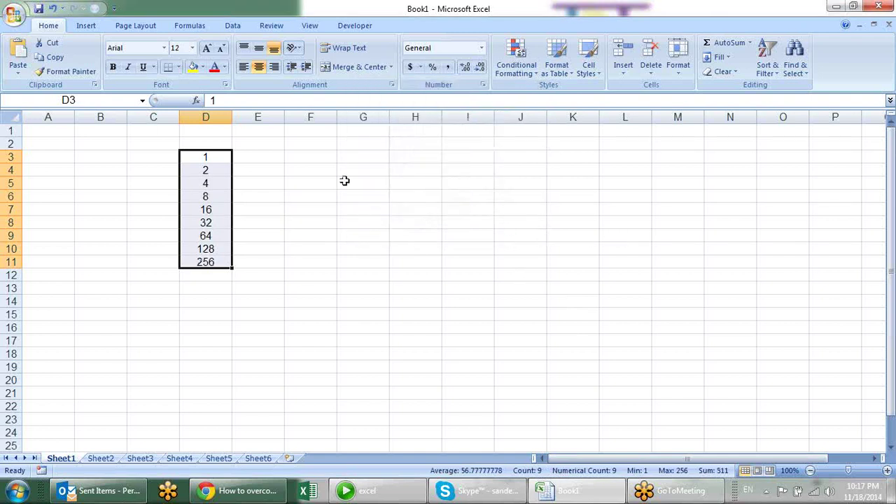
pyautogui.click(221, 156)
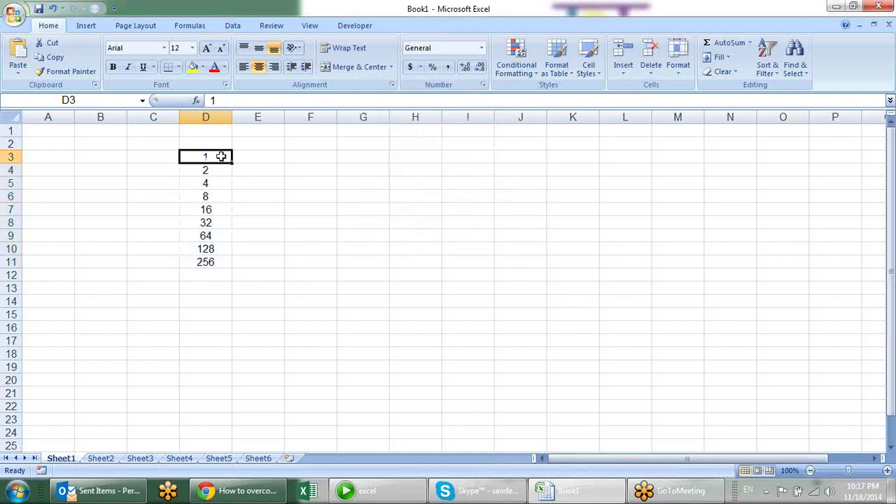
pyautogui.click(215, 174)
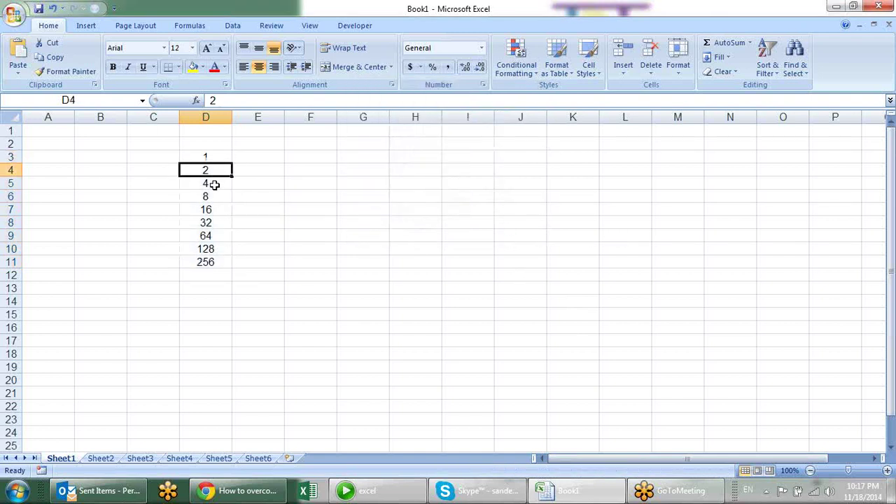
pyautogui.click(214, 184)
pyautogui.click(216, 196)
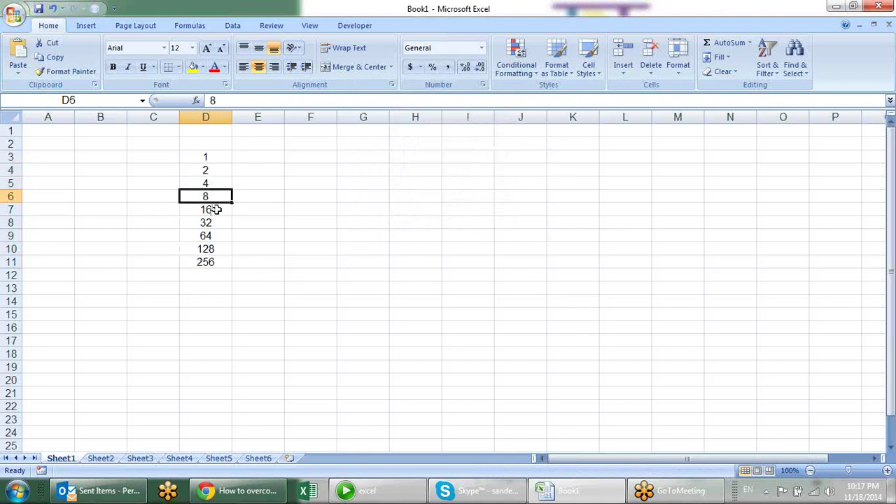
pyautogui.click(216, 170)
pyautogui.click(215, 182)
pyautogui.click(216, 201)
pyautogui.click(217, 209)
pyautogui.moveTo(226, 158); pyautogui.dragTo(224, 256)
# Clear the values below D3 and dismiss the Series dialog without filling.
pyautogui.press('Delete')
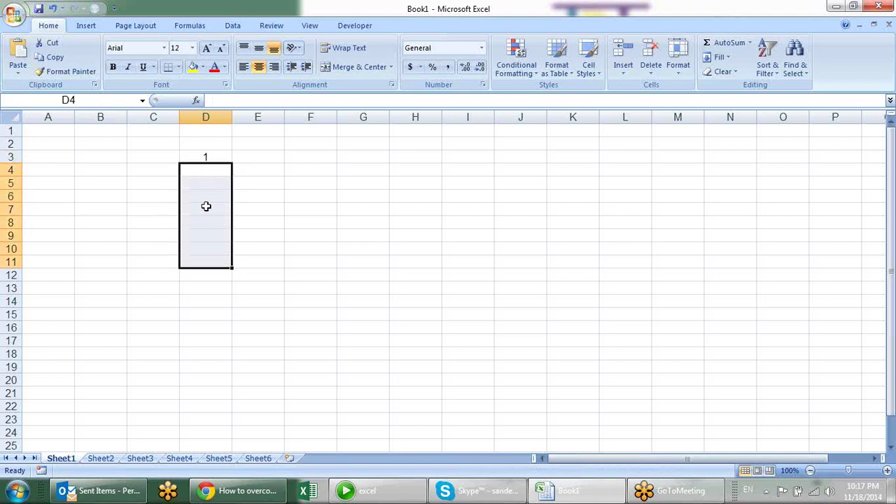
pyautogui.moveTo(222, 154); pyautogui.dragTo(226, 259)
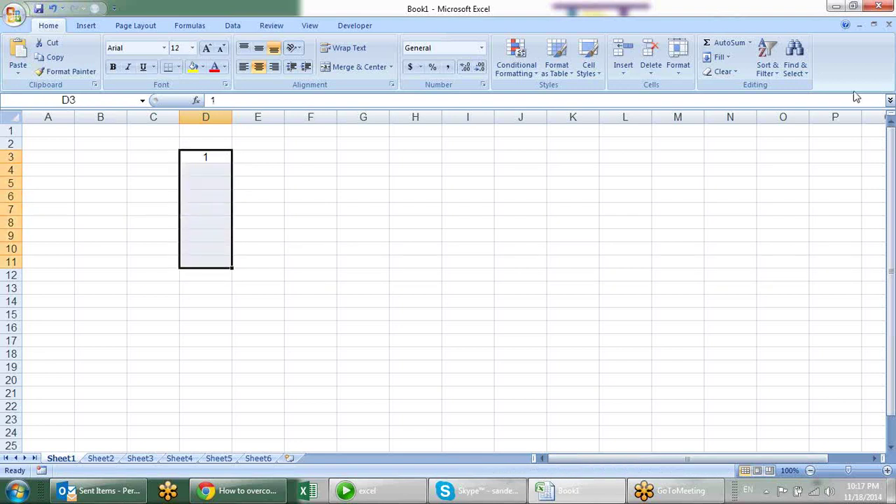
pyautogui.click(719, 57)
pyautogui.click(735, 144)
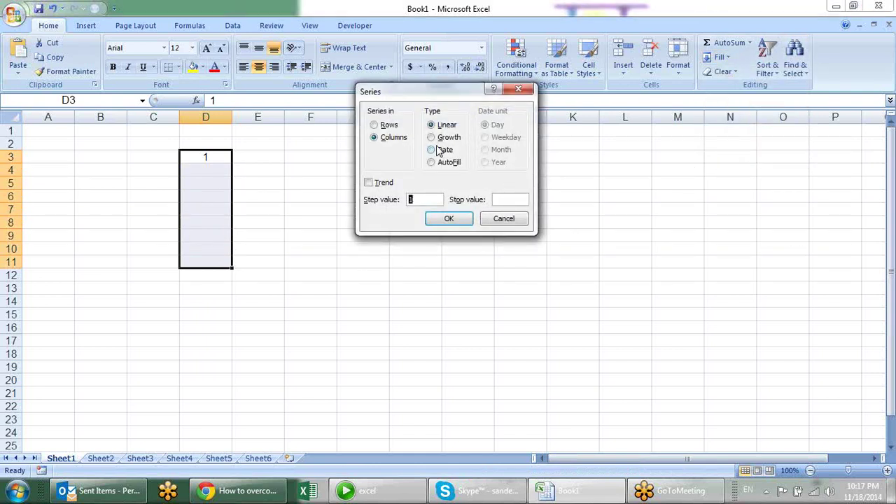
pyautogui.press('Escape')
# Enter today's date in E3 and format it as 18-Nov-14.
pyautogui.click(277, 159)
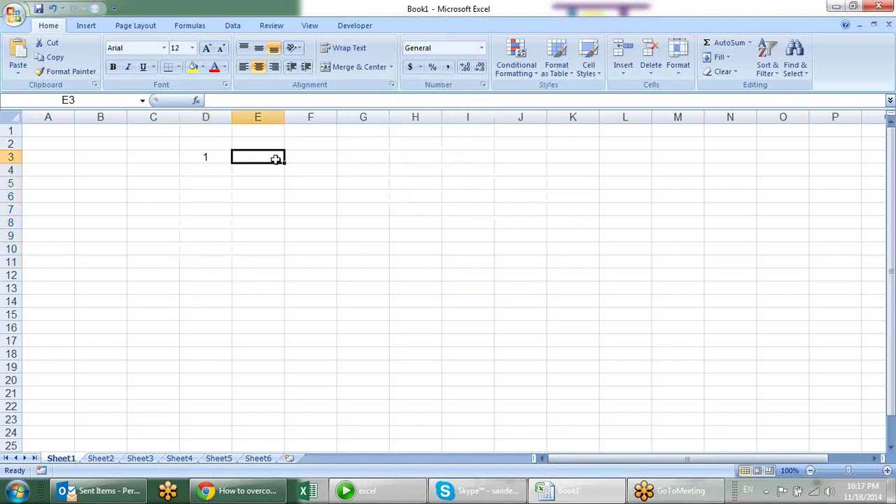
pyautogui.hotkey('ctrl', ';')
pyautogui.press('Return')
pyautogui.click(276, 159)
pyautogui.hotkey('ctrl', 'shift', '3')
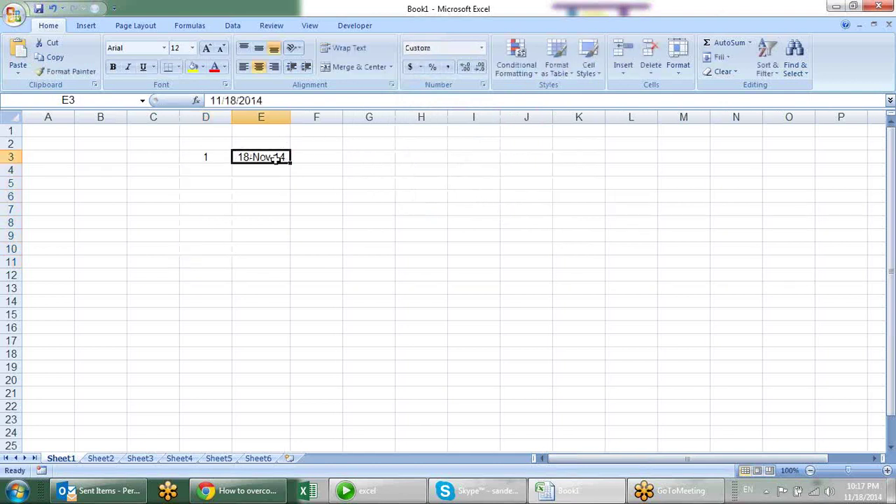
# Fill E3:E17 with a date series two days apart.
pyautogui.moveTo(275, 258); pyautogui.dragTo(275, 344)
pyautogui.click(722, 58)
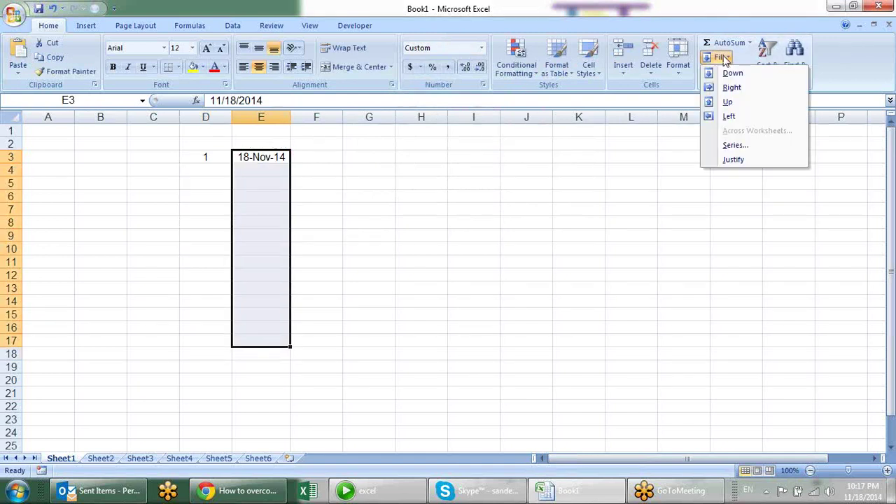
pyautogui.click(733, 145)
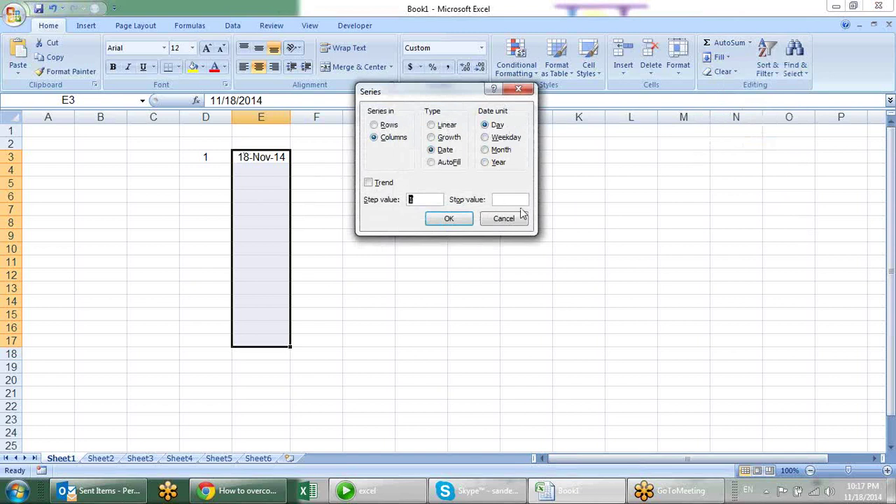
pyautogui.click(457, 219)
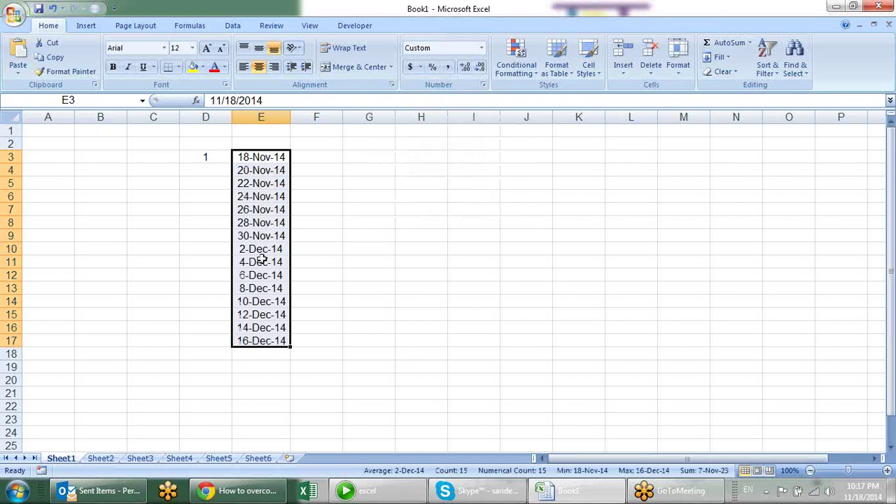
# Undo the date fill, then try a weekday series with step 2 and undo it.
pyautogui.hotkey('ctrl', 'z')
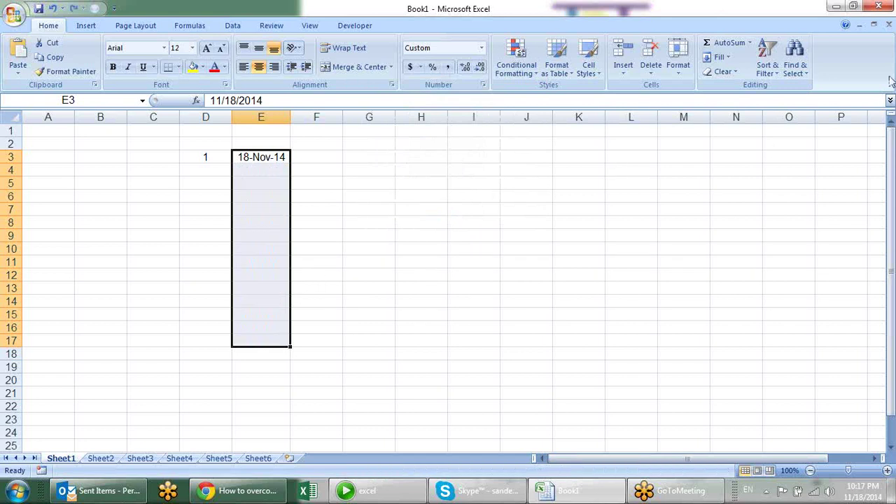
pyautogui.click(725, 56)
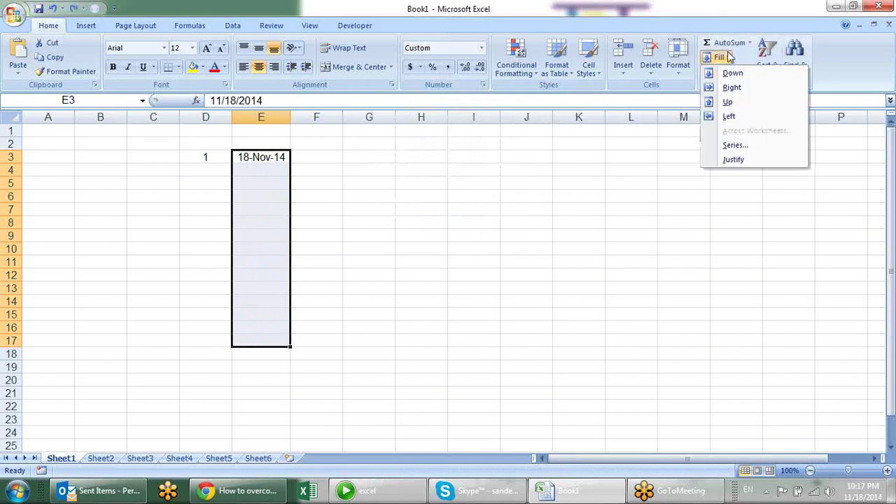
pyautogui.click(735, 145)
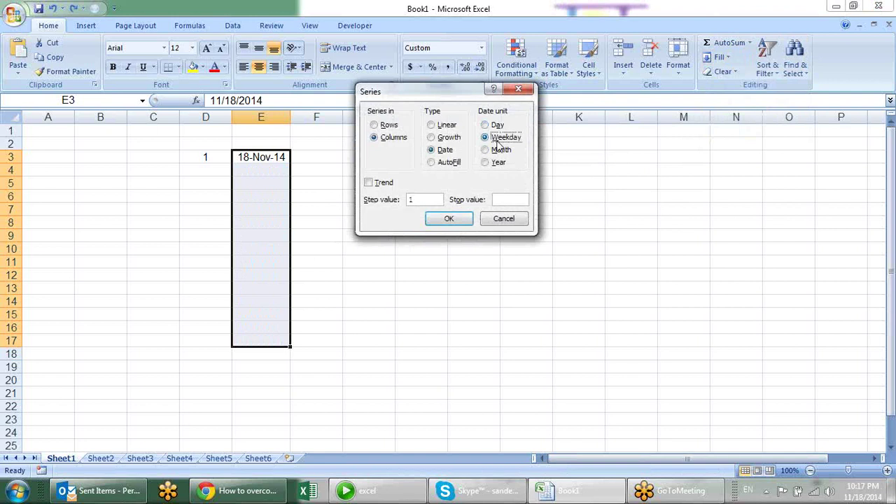
pyautogui.moveTo(434, 201); pyautogui.dragTo(400, 201)
pyautogui.write('2')
pyautogui.click(448, 218)
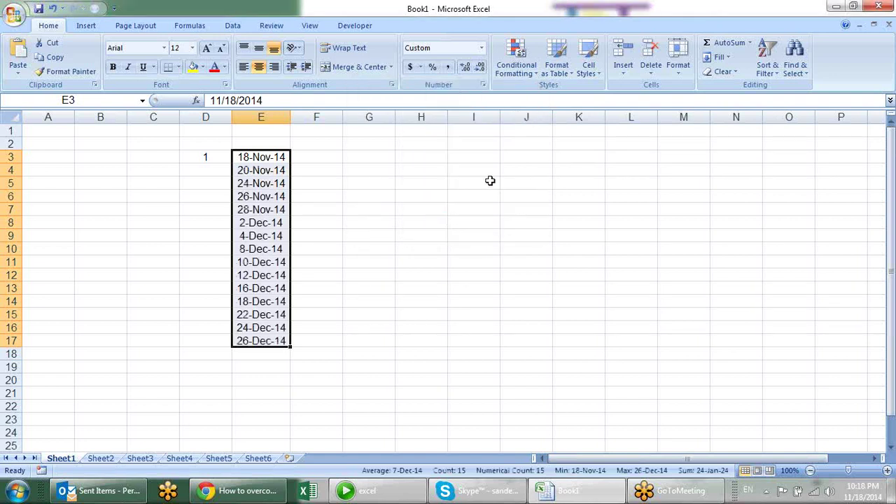
pyautogui.hotkey('ctrl', 'z')
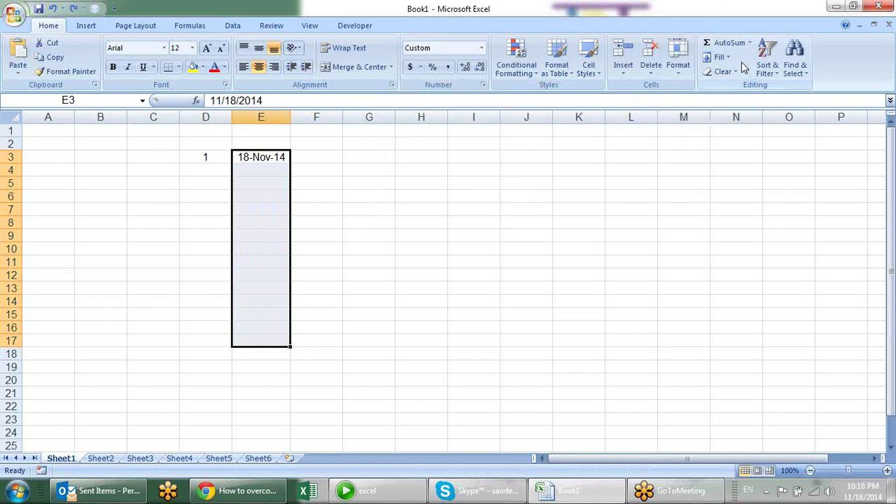
# Fill E3:E17 with monthly dates, then delete the dates below E3.
pyautogui.click(722, 59)
pyautogui.click(728, 144)
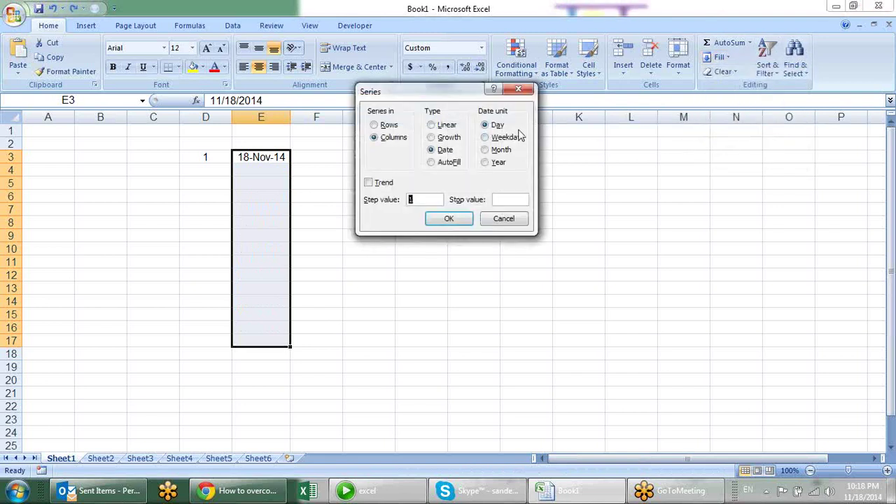
pyautogui.click(506, 150)
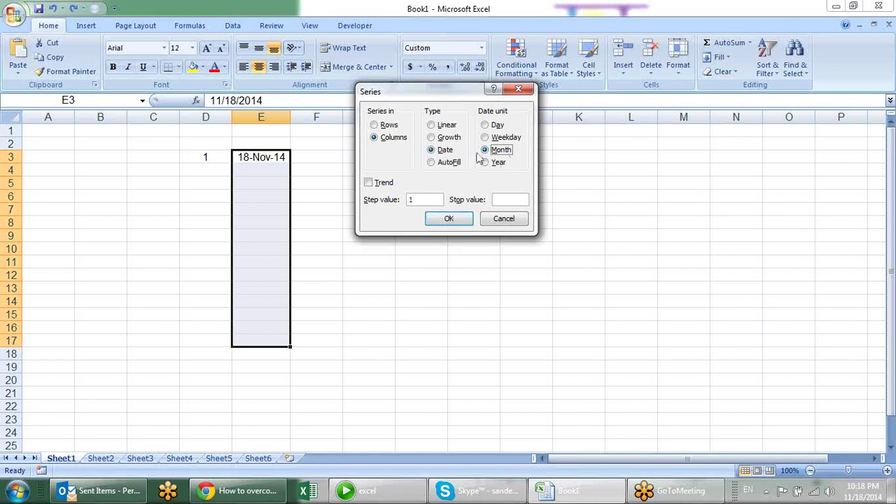
pyautogui.click(460, 220)
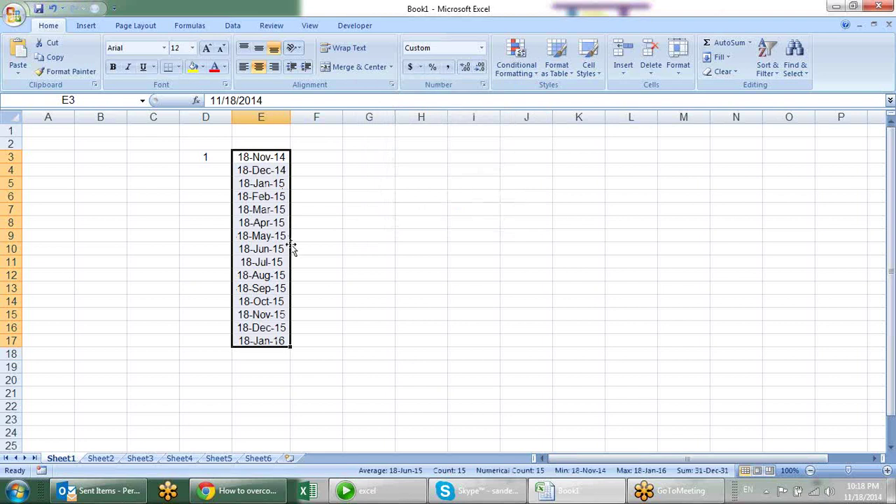
pyautogui.press('Delete')
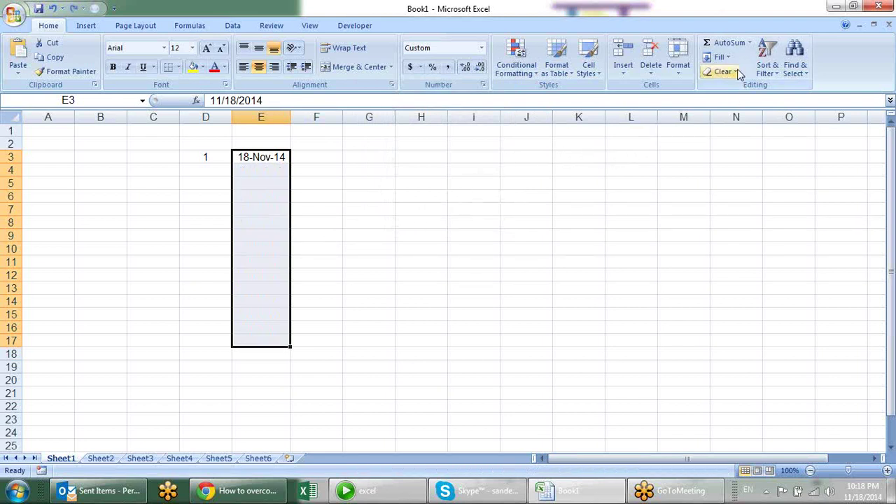
# Set the Series type to AutoFill, then cancel the dialog without filling.
pyautogui.click(720, 56)
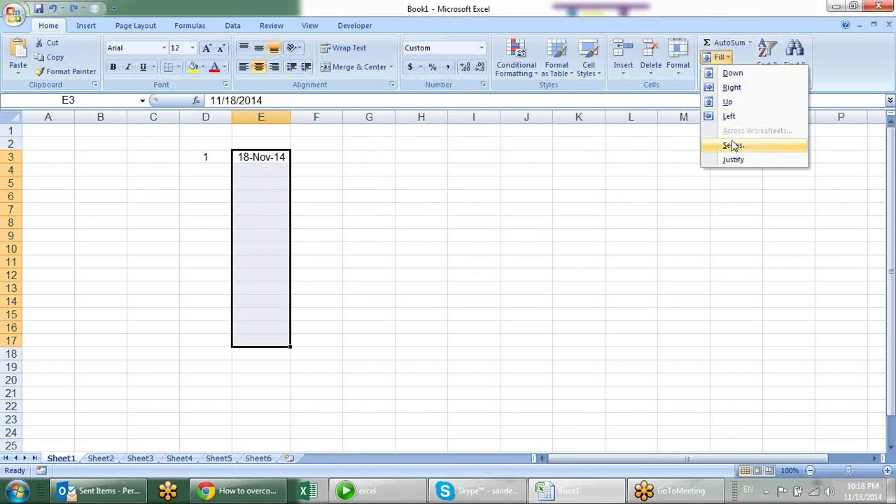
pyautogui.click(734, 145)
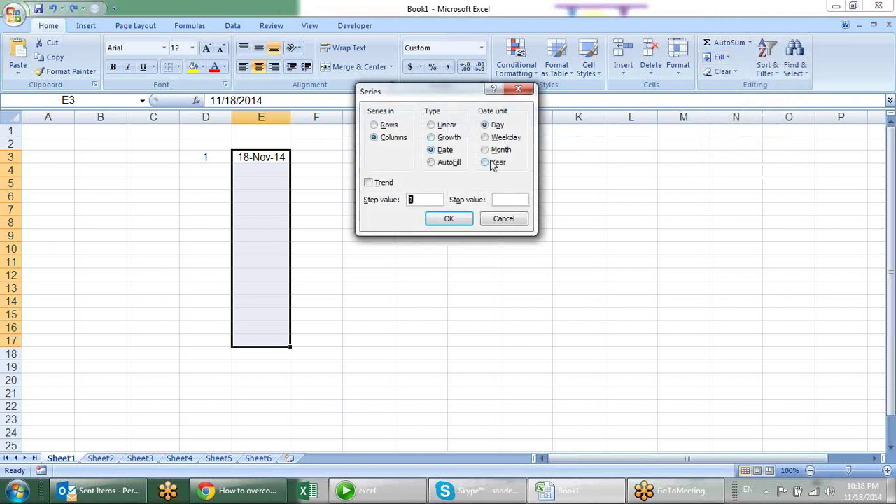
pyautogui.click(448, 163)
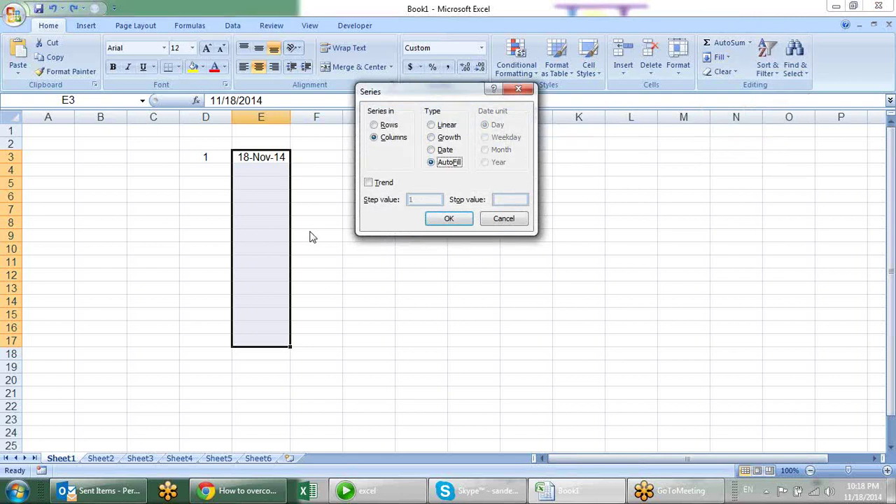
pyautogui.press('Escape')
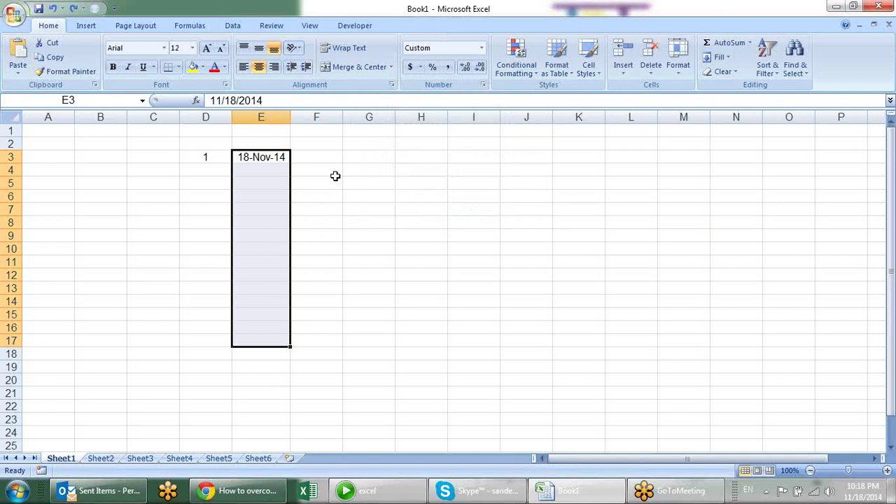
# Replace the date in E3 with jan and fill the months down to dec in E14.
pyautogui.press('Delete')
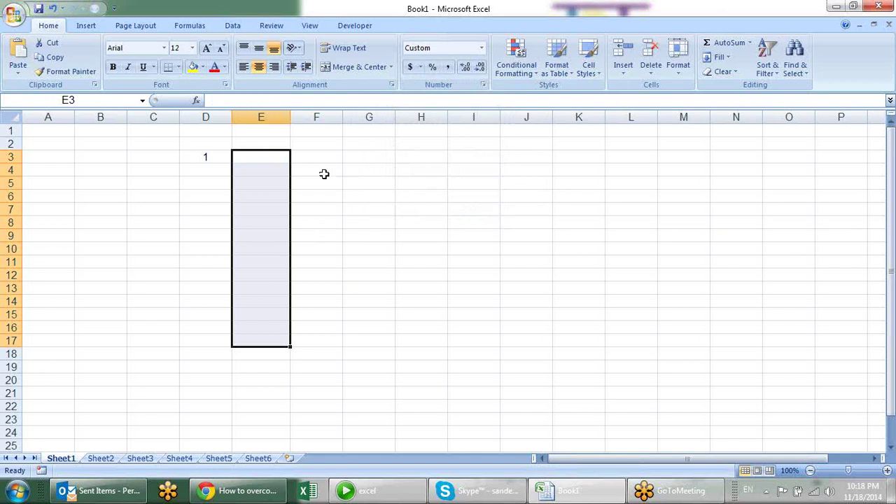
pyautogui.click(318, 161)
pyautogui.click(280, 162)
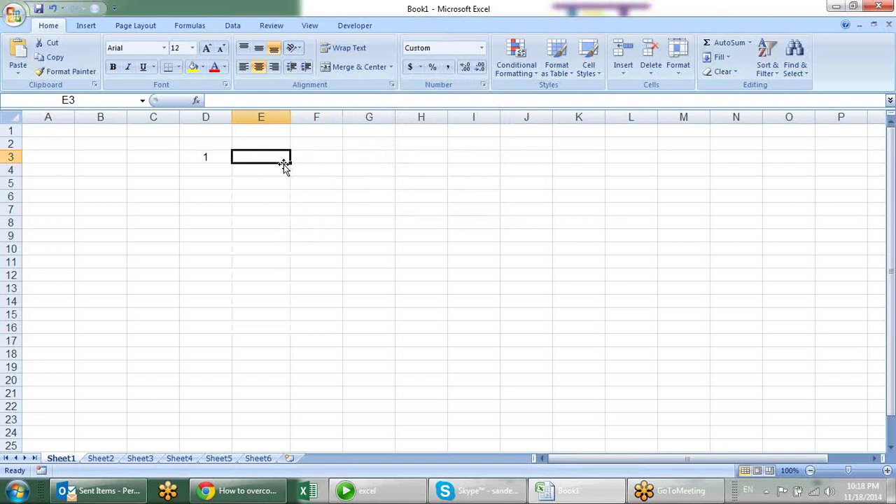
pyautogui.click(294, 117)
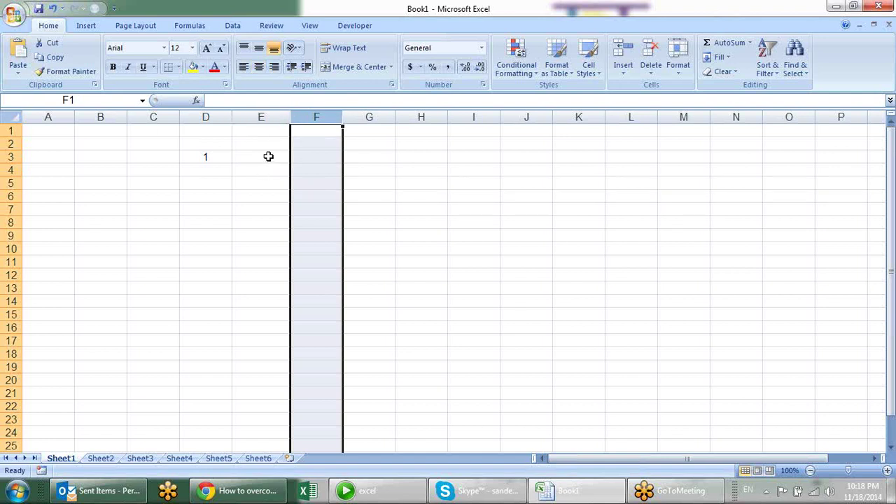
pyautogui.click(268, 156)
pyautogui.write('jan')
pyautogui.press('Return')
pyautogui.click(267, 155)
pyautogui.moveTo(290, 161); pyautogui.dragTo(290, 303)
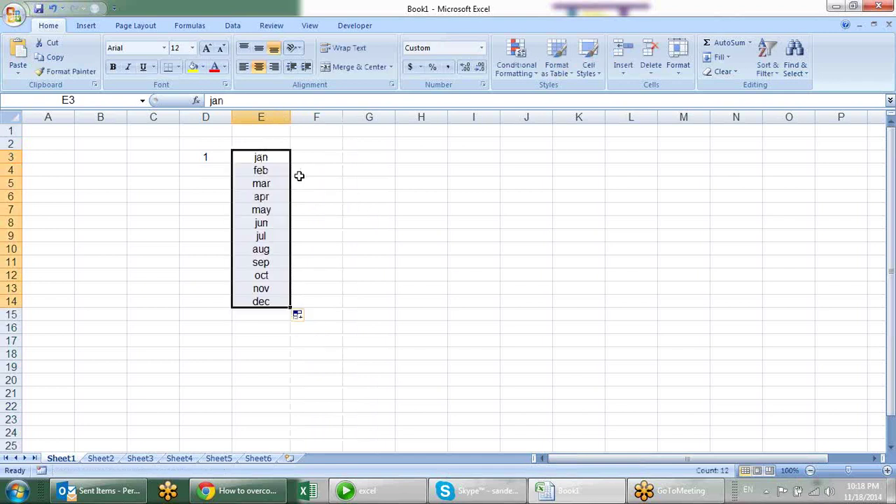
# Check the filled months, select E3:E14, and widen column E considerably.
pyautogui.click(273, 156)
pyautogui.click(268, 289)
pyautogui.click(266, 250)
pyautogui.click(263, 208)
pyautogui.click(266, 184)
pyautogui.moveTo(276, 155); pyautogui.dragTo(261, 302)
pyautogui.moveTo(294, 115)
pyautogui.mouseDown()
pyautogui.moveTo(552, 120)
pyautogui.moveTo(564, 111)
pyautogui.mouseUp()
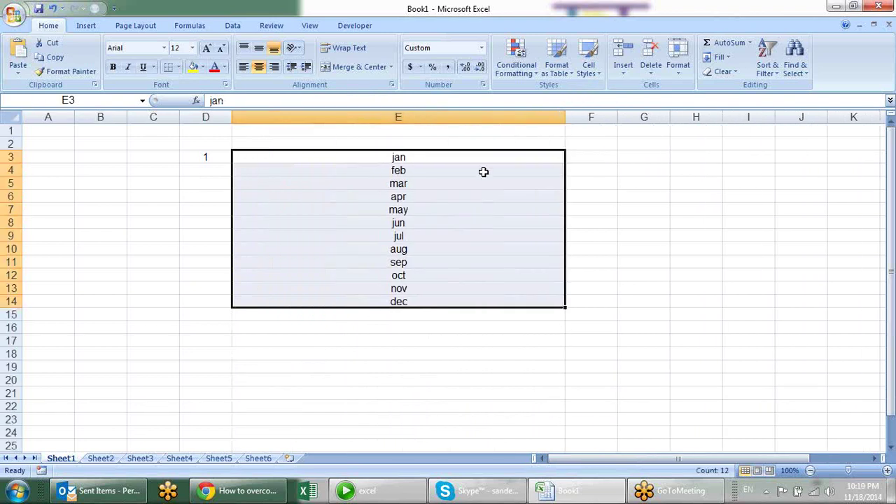
# Justify the months into one line in E3, then shrink column E to a tiny width.
pyautogui.click(728, 58)
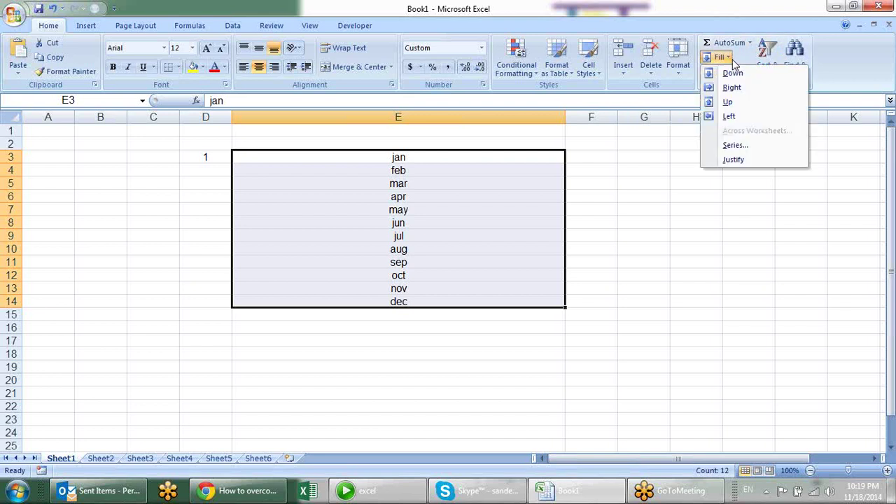
pyautogui.click(734, 159)
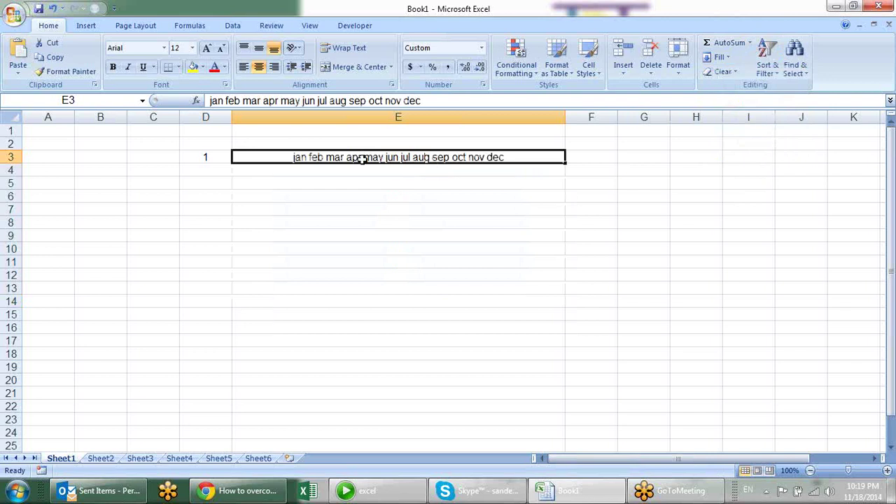
pyautogui.click(356, 218)
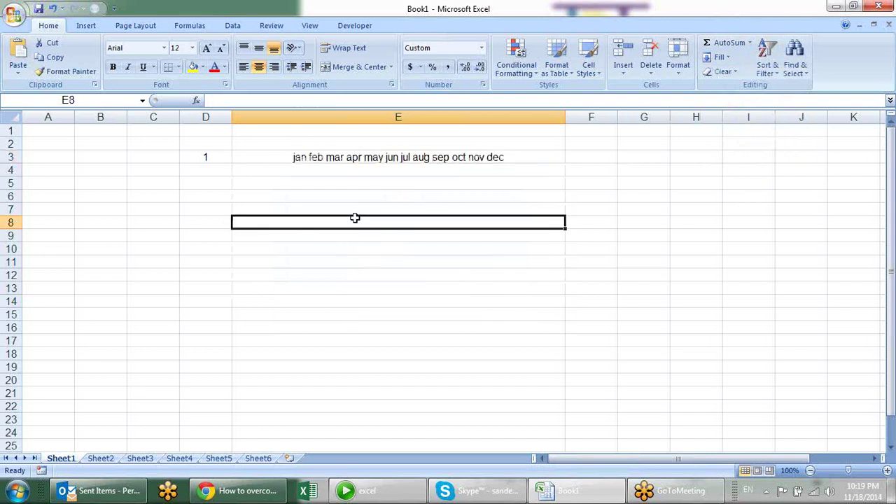
pyautogui.click(358, 158)
pyautogui.moveTo(565, 114); pyautogui.dragTo(265, 114)
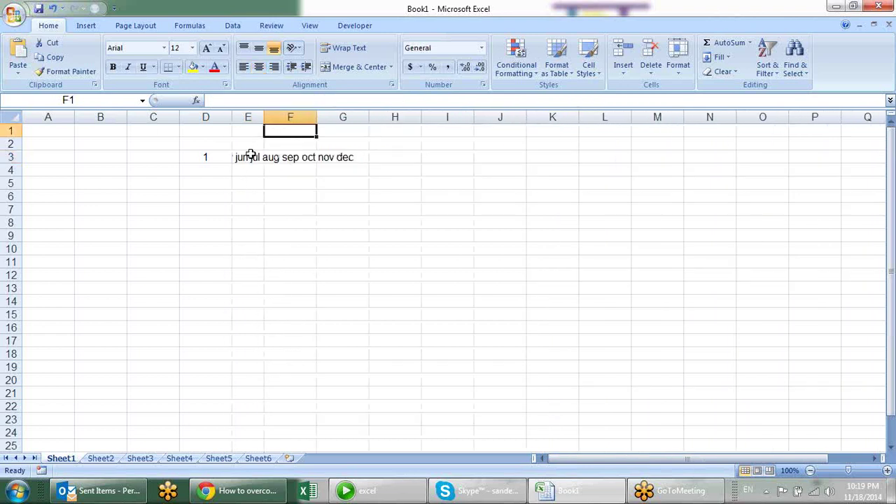
pyautogui.click(250, 155)
pyautogui.moveTo(263, 118); pyautogui.dragTo(253, 121)
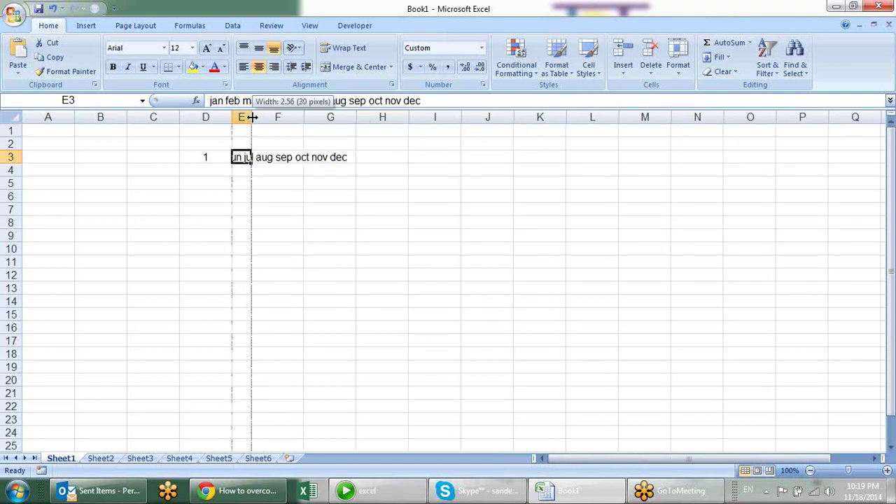
# Justify again to split the months down E3:E14, accepting the overflow, and widen column E slightly.
pyautogui.click(725, 59)
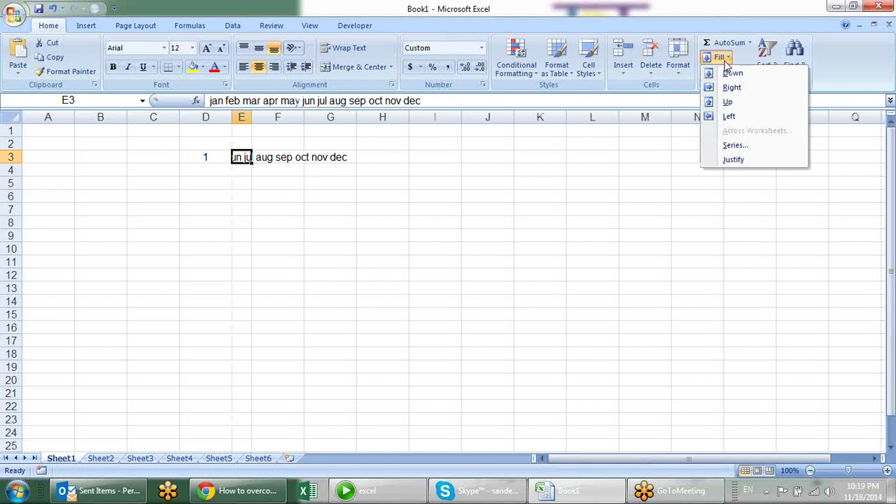
pyautogui.click(743, 159)
pyautogui.click(429, 280)
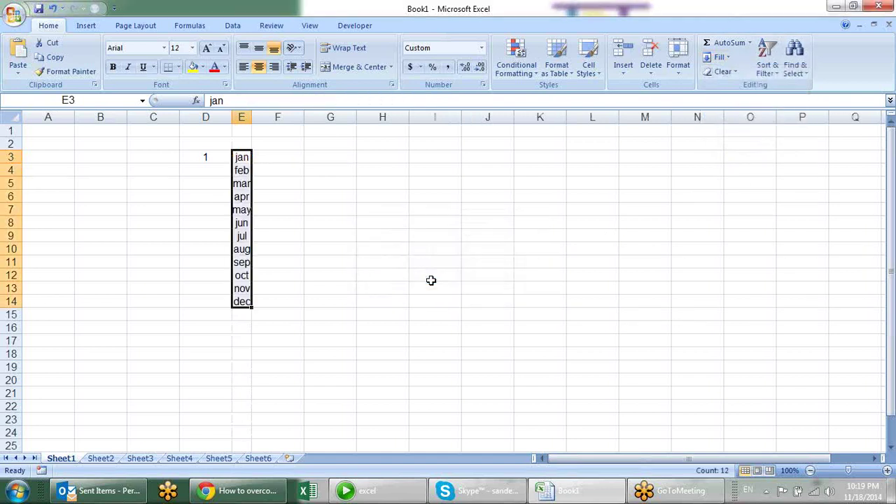
pyautogui.click(300, 174)
pyautogui.moveTo(252, 117); pyautogui.dragTo(273, 117)
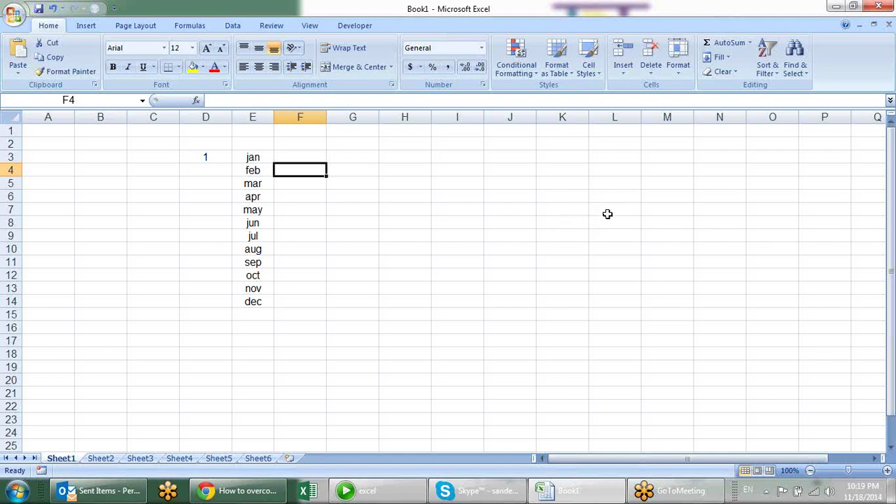
# Give the jan–dec month cells yellow fill and bold text.
pyautogui.click(722, 59)
pyautogui.click(714, 216)
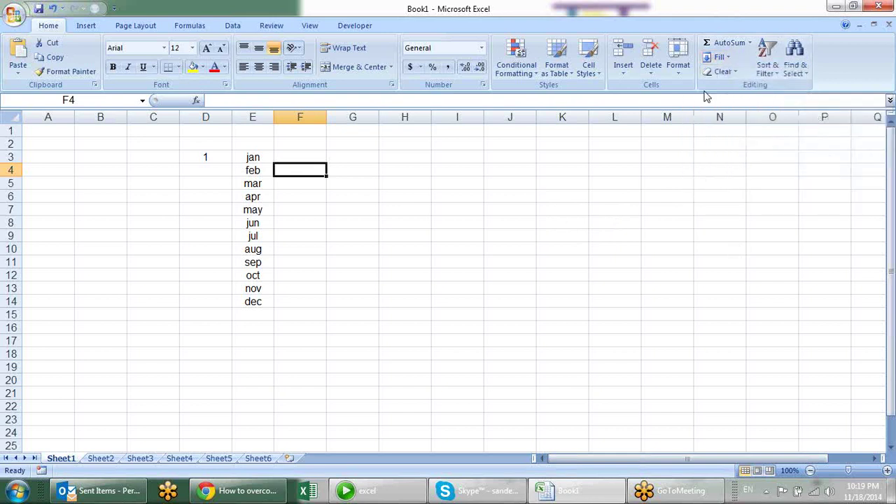
pyautogui.click(736, 73)
pyautogui.moveTo(252, 156); pyautogui.dragTo(259, 301)
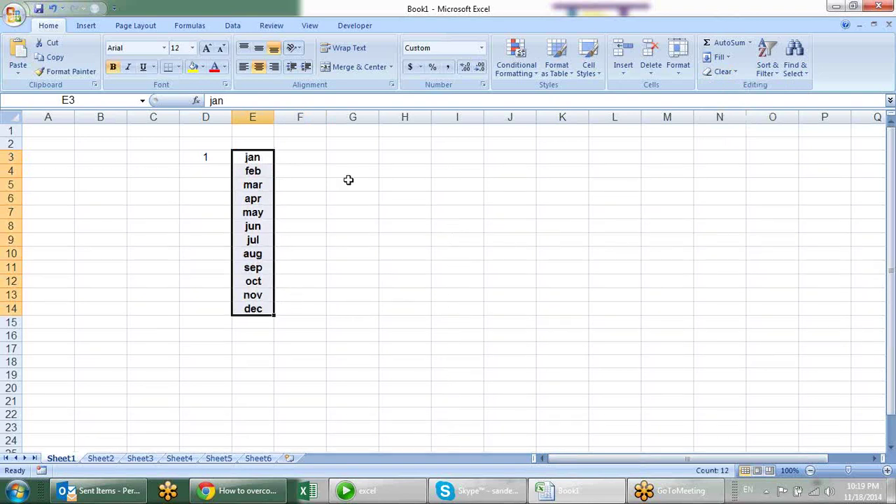
pyautogui.hotkey('ctrl', 'm')
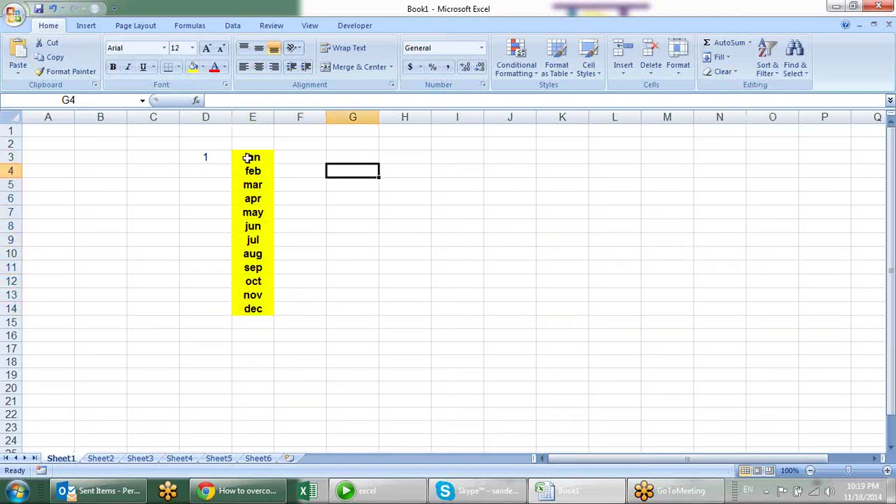
# Clear E3 entirely, strip only the formatting from feb in E4, and erase mar's contents in E5.
pyautogui.click(251, 157)
pyautogui.click(728, 74)
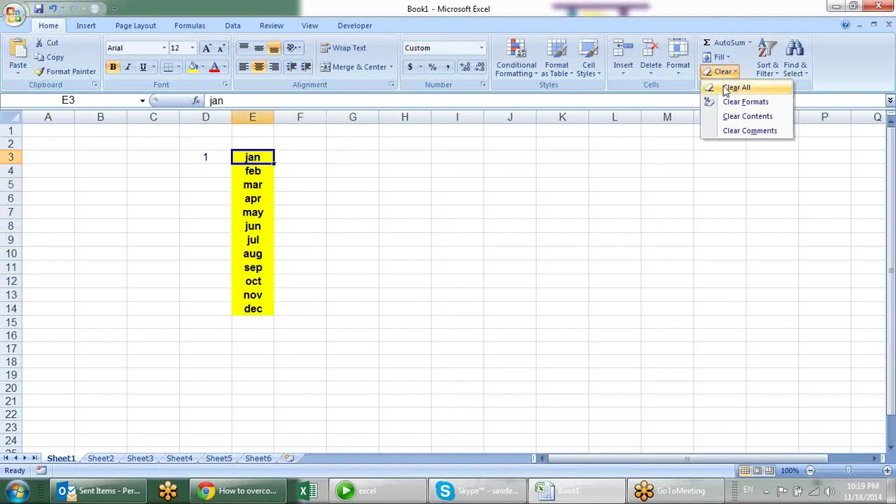
pyautogui.click(735, 88)
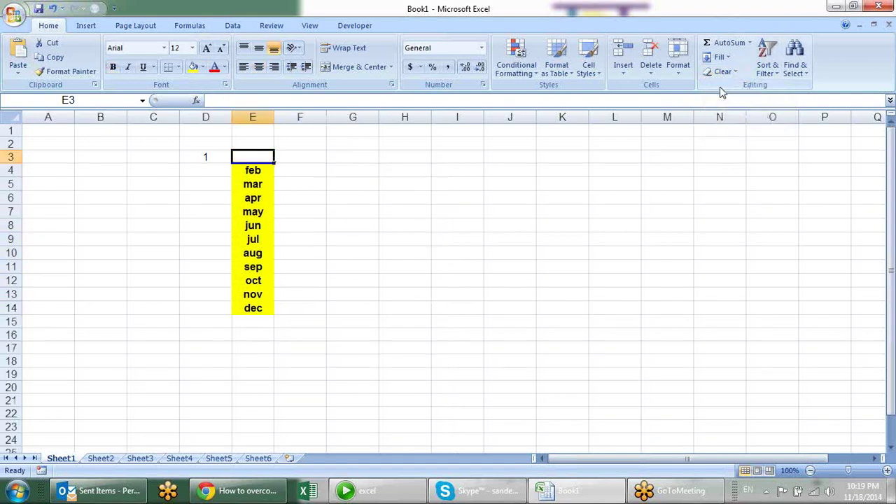
pyautogui.click(256, 171)
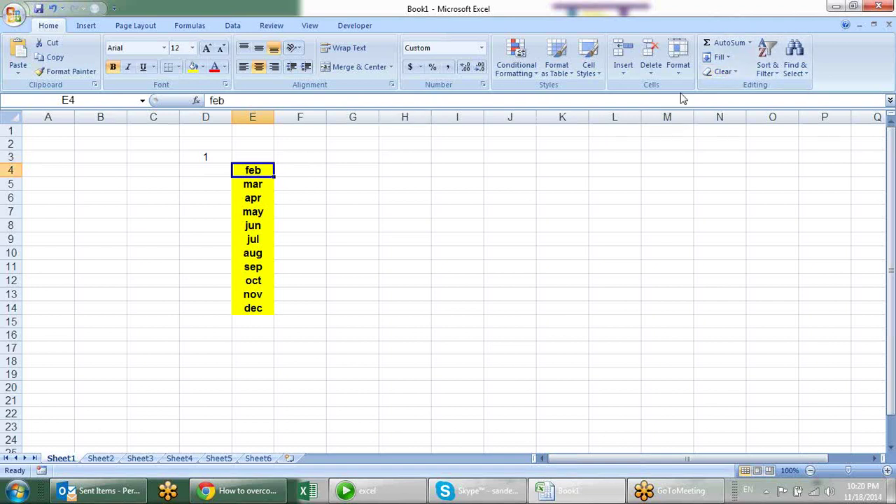
pyautogui.click(731, 72)
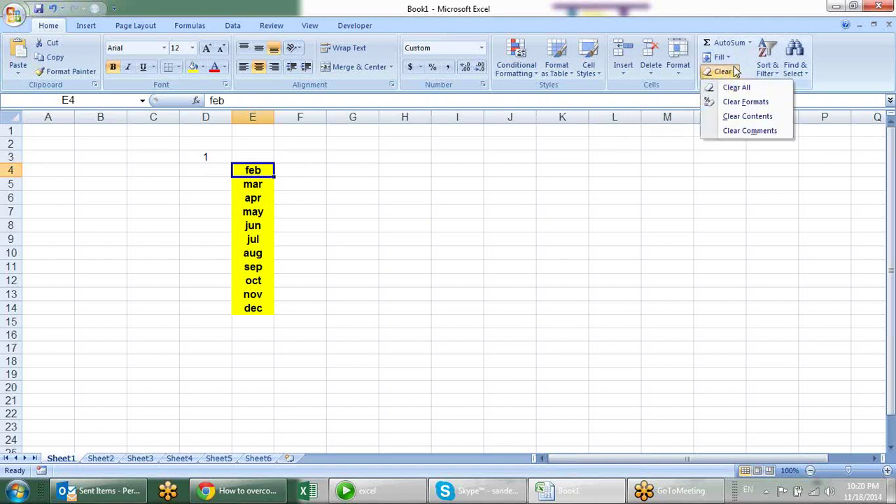
pyautogui.click(735, 103)
pyautogui.click(259, 186)
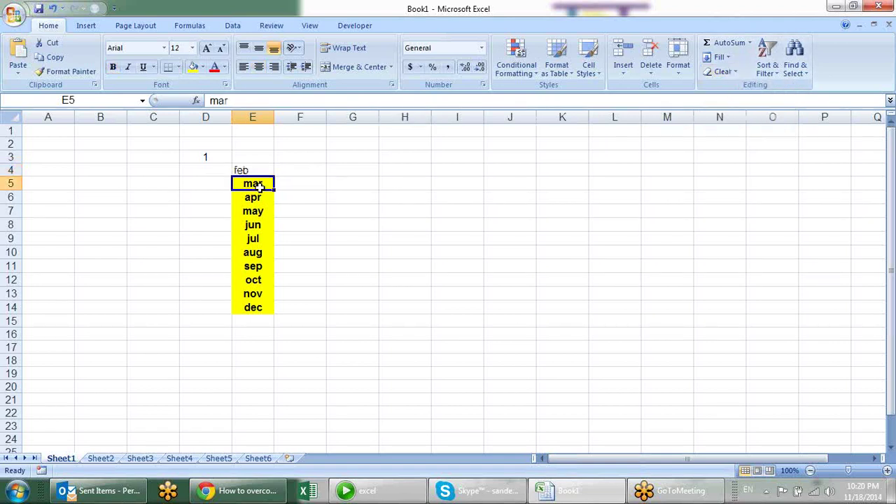
pyautogui.click(723, 71)
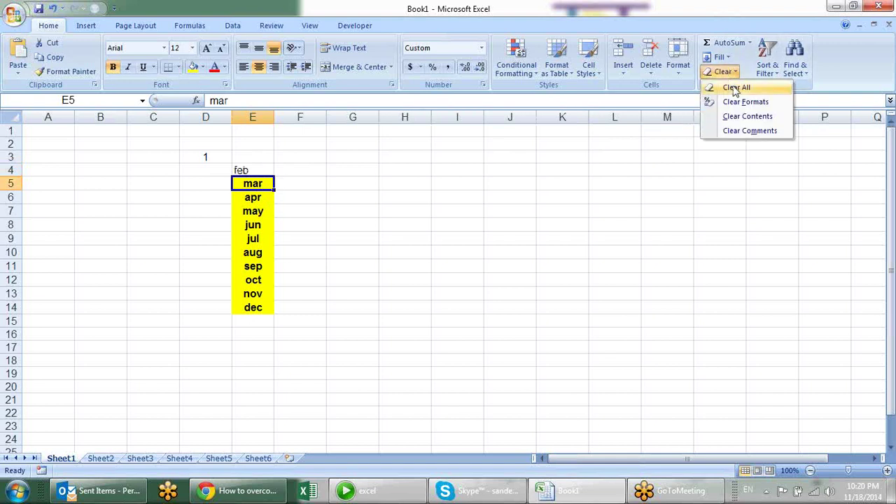
pyautogui.click(740, 119)
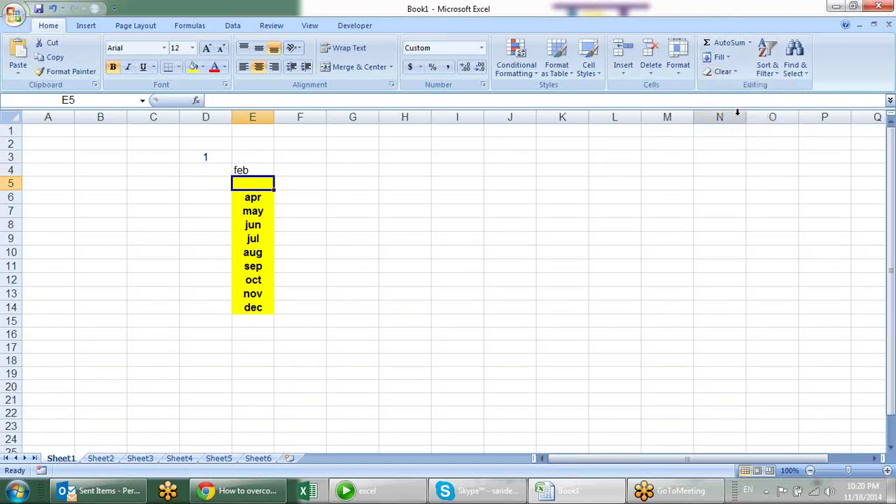
# Add a 'dfdsf' comment to jun in E8, then remove it with Clear Comments.
pyautogui.click(263, 224)
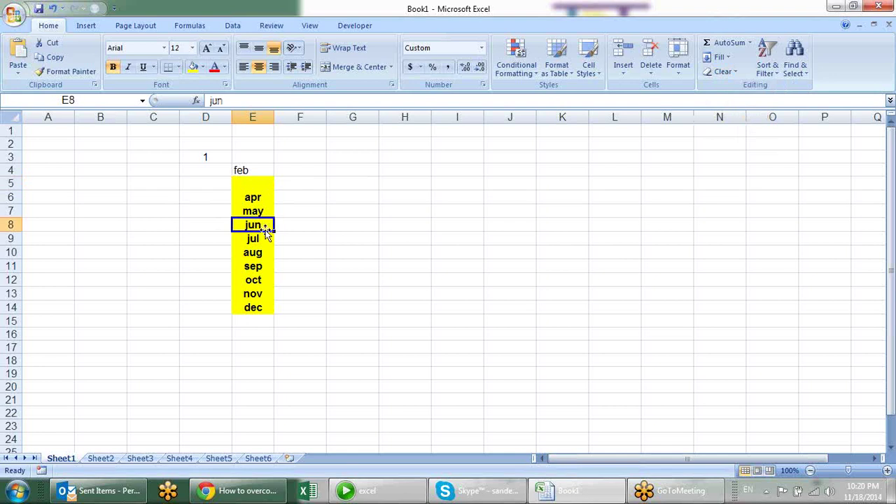
pyautogui.hotkey('shift', 'F2')
pyautogui.write('sdfdsf')
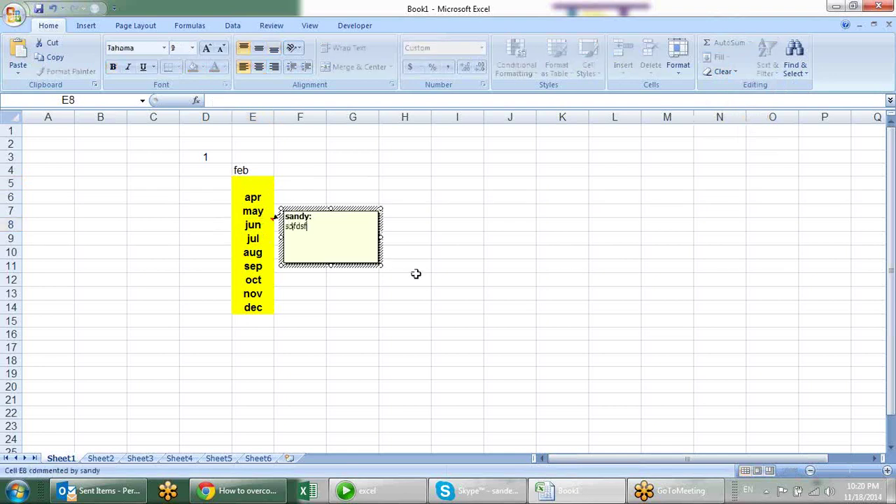
pyautogui.click(416, 276)
pyautogui.click(253, 225)
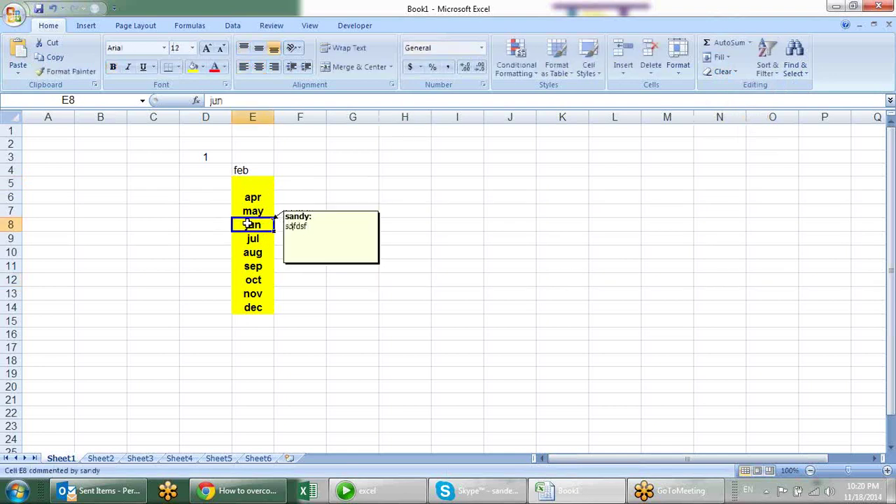
pyautogui.click(740, 71)
pyautogui.click(745, 131)
pyautogui.click(745, 130)
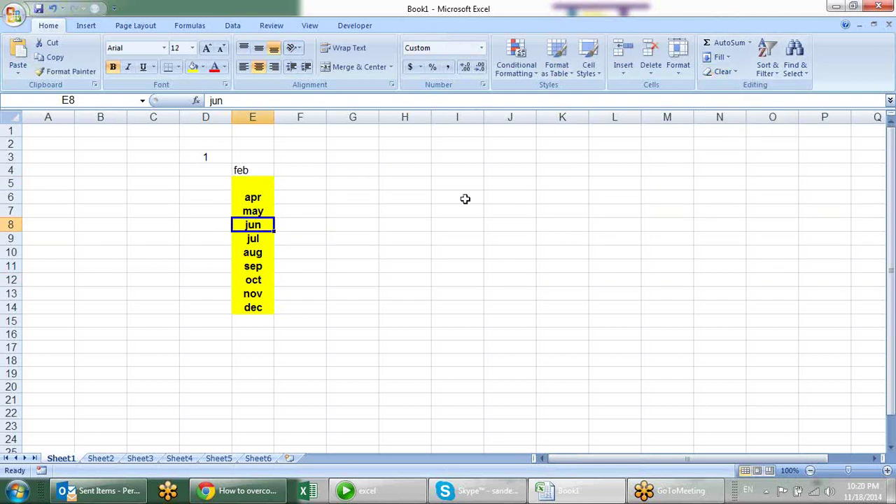
# Clear the yellow bold formats from the month list E5:E14 with Alt+H, E, F.
pyautogui.moveTo(252, 185); pyautogui.dragTo(252, 307)
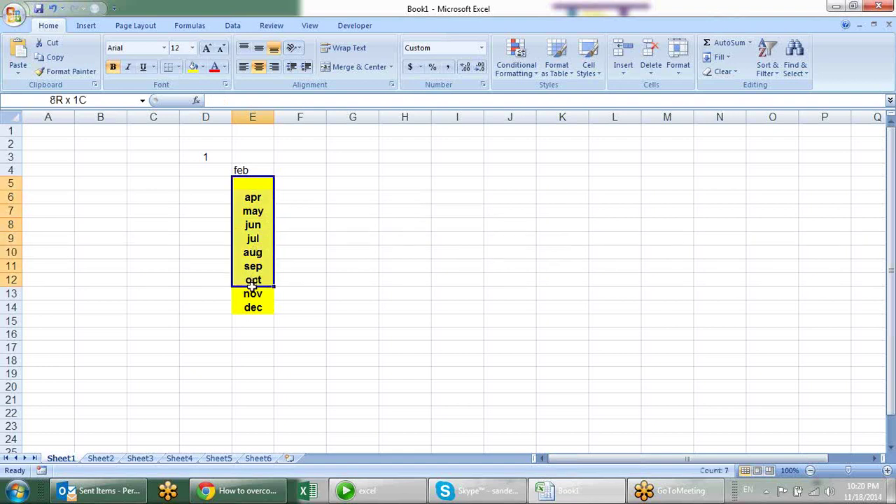
pyautogui.hotkey('alt', 'h')
pyautogui.press('e')
pyautogui.press('f')
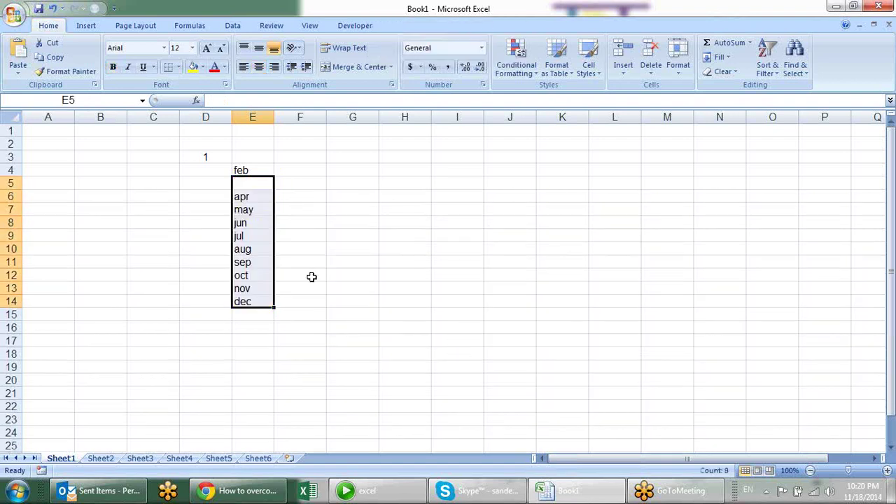
pyautogui.click(378, 205)
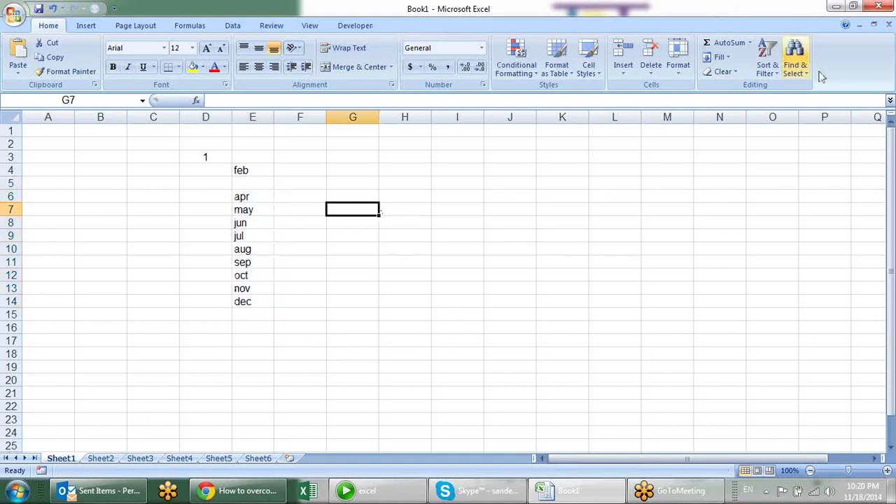
# Erase all contents of D2:F15, removing the 1 and the remaining months.
pyautogui.click(779, 73)
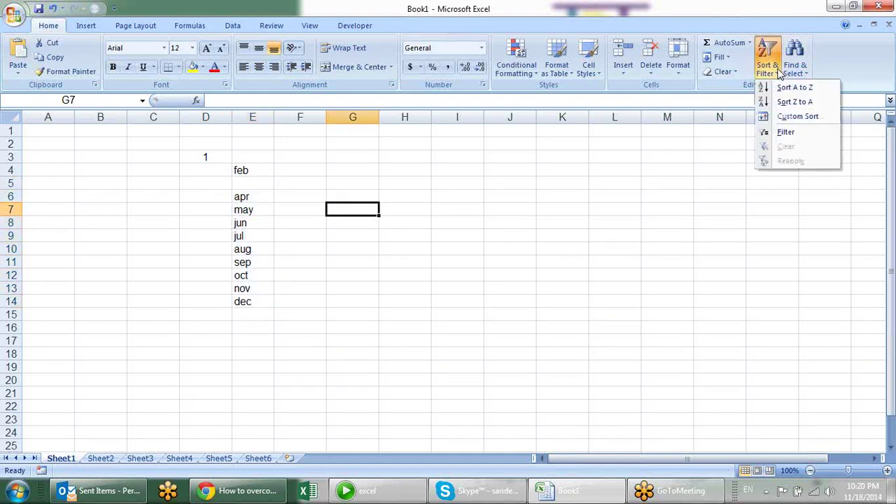
pyautogui.click(802, 262)
pyautogui.click(805, 70)
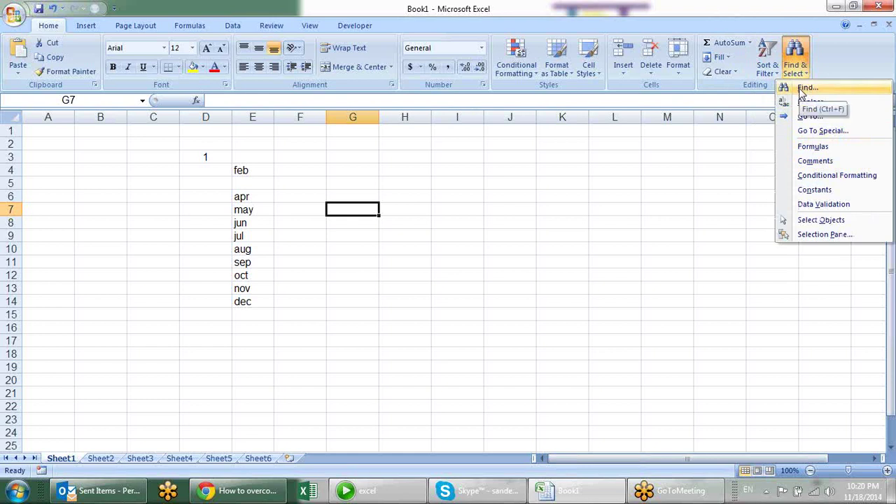
pyautogui.click(623, 227)
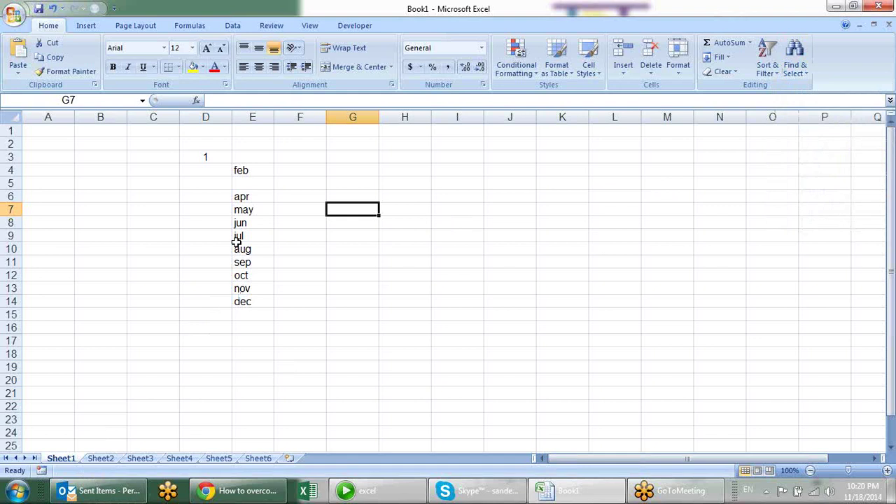
pyautogui.moveTo(204, 144); pyautogui.dragTo(302, 307)
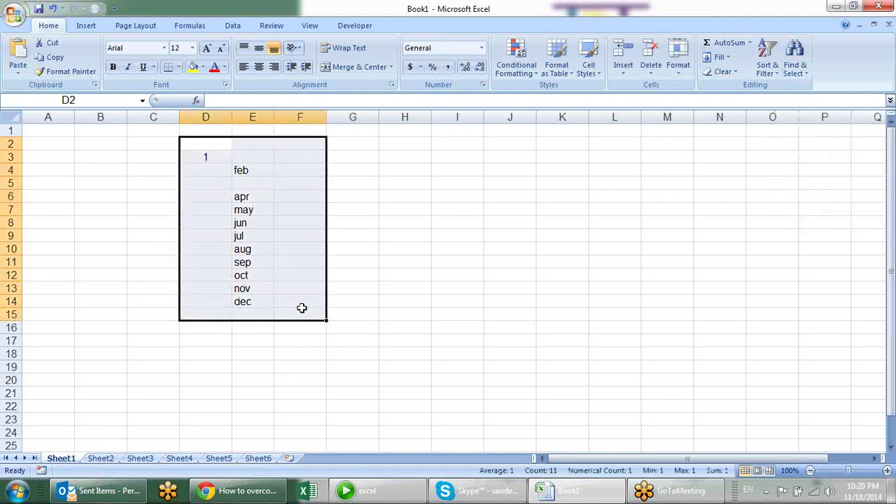
pyautogui.press('Delete')
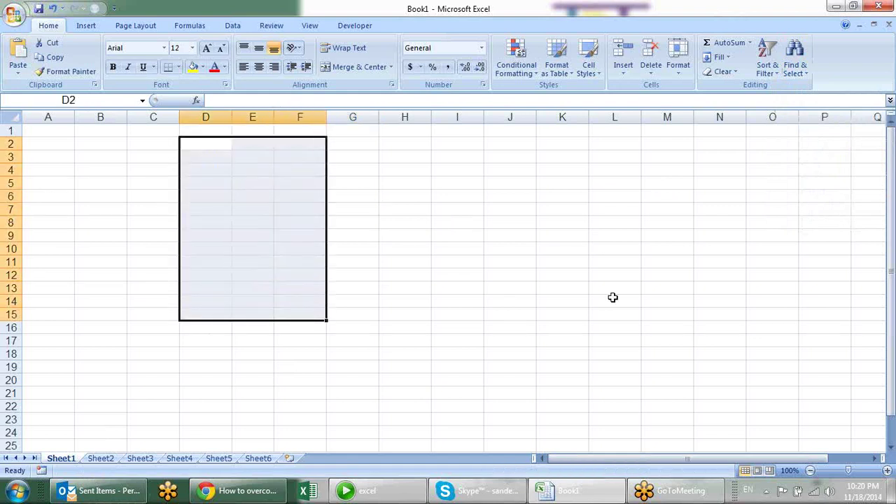
# Open the Pivot data workbook from the excel folder.
pyautogui.click(514, 300)
pyautogui.click(560, 490)
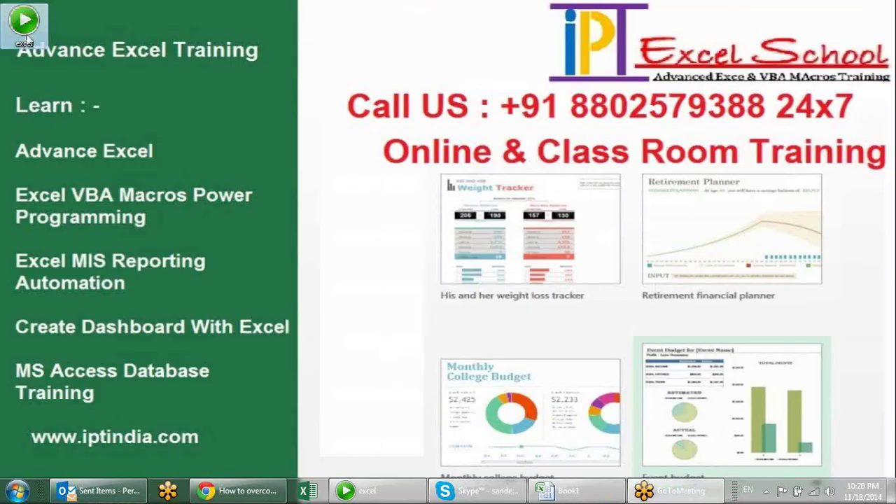
pyautogui.click(364, 490)
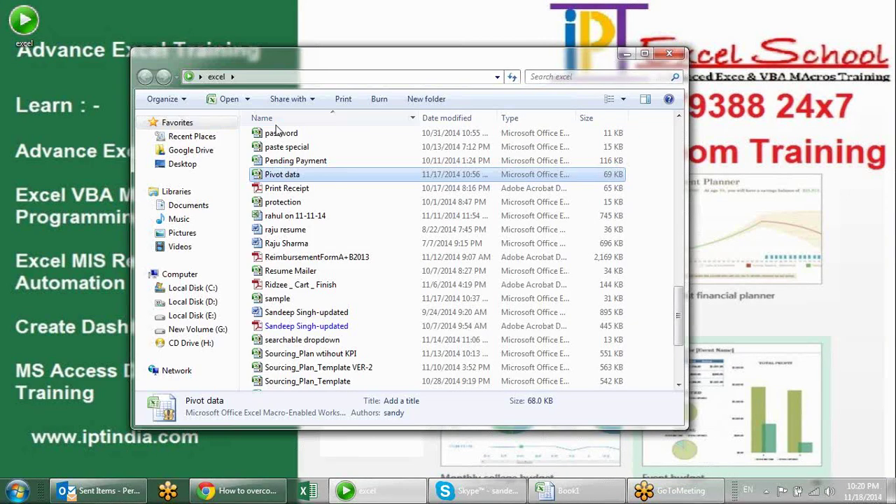
pyautogui.doubleClick(280, 174)
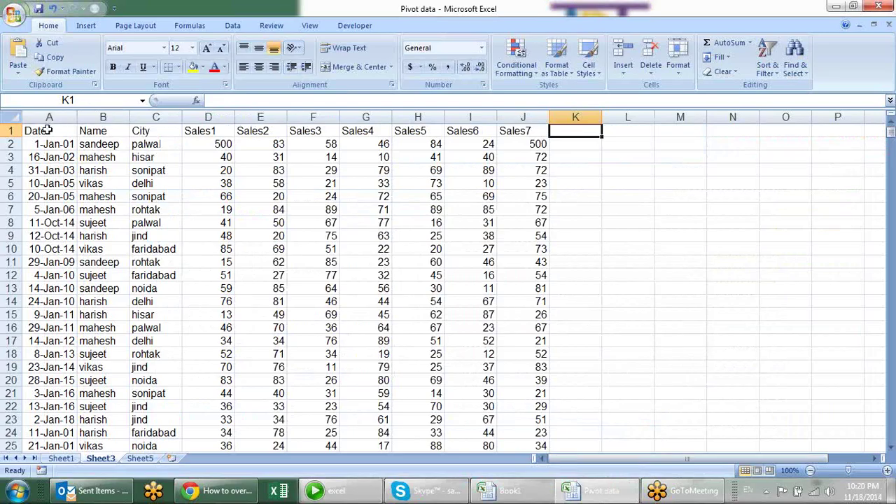
# Copy the sales table A1:I21 and paste it at A1 of Book1's Sheet1.
pyautogui.moveTo(48, 130); pyautogui.dragTo(455, 392)
pyautogui.hotkey('ctrl', 'c')
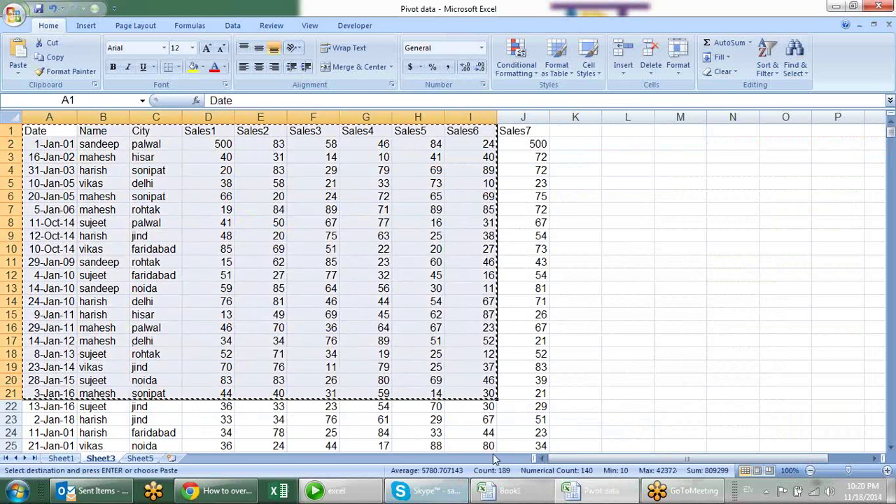
pyautogui.hotkey('ctrl', 'Tab')
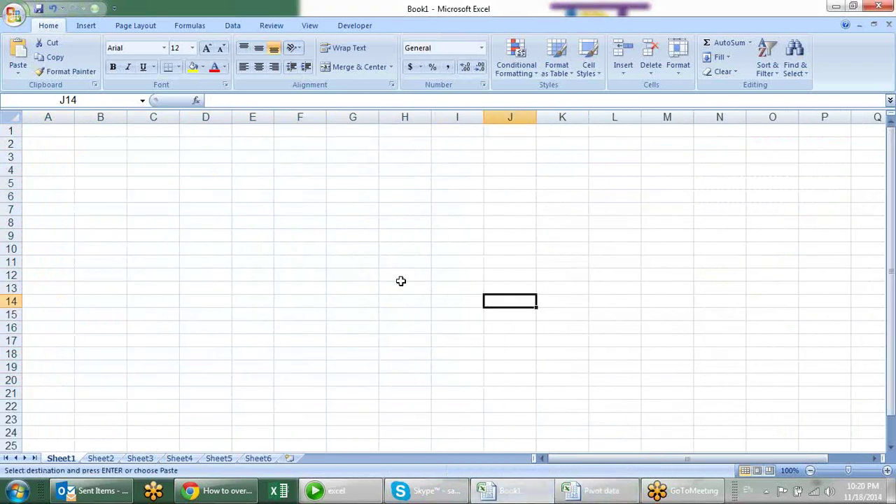
pyautogui.hotkey('ctrl', 'Home')
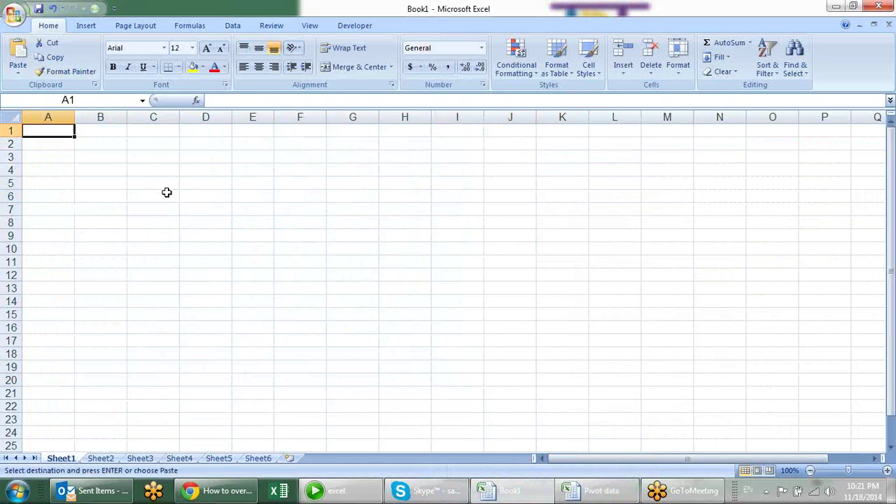
pyautogui.hotkey('ctrl', 'v')
# Select E5 in the pasted table and briefly open the Find dialog.
pyautogui.click(521, 235)
pyautogui.click(265, 183)
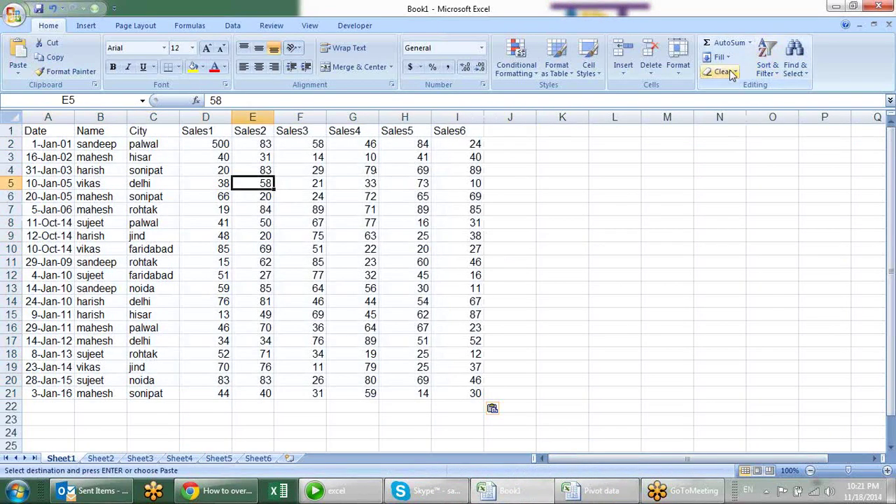
pyautogui.click(796, 64)
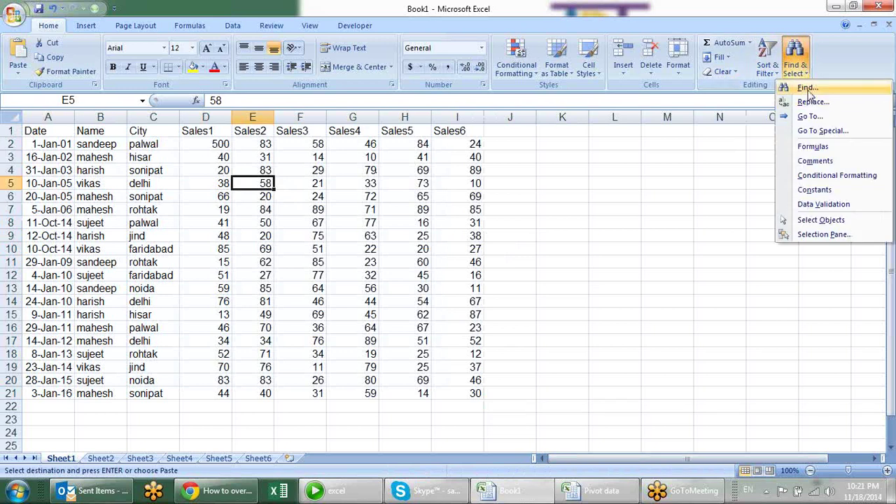
pyautogui.click(807, 89)
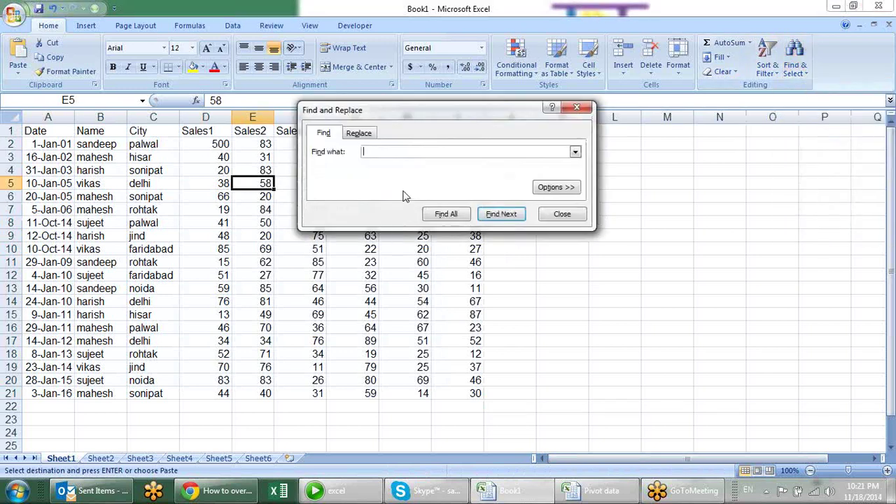
pyautogui.press('Escape')
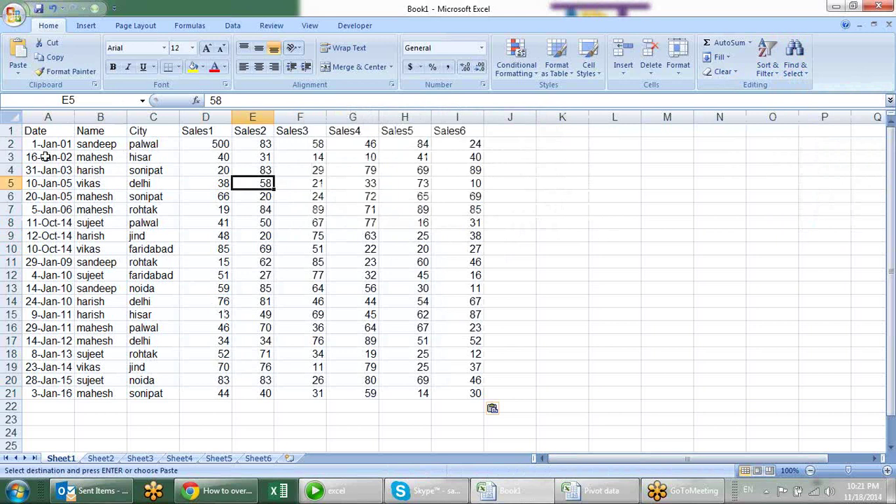
# Paste the copied A1:I21 sales table into the grouped sheets, then ungroup back to Sheet1.
pyautogui.moveTo(39, 133); pyautogui.dragTo(465, 396)
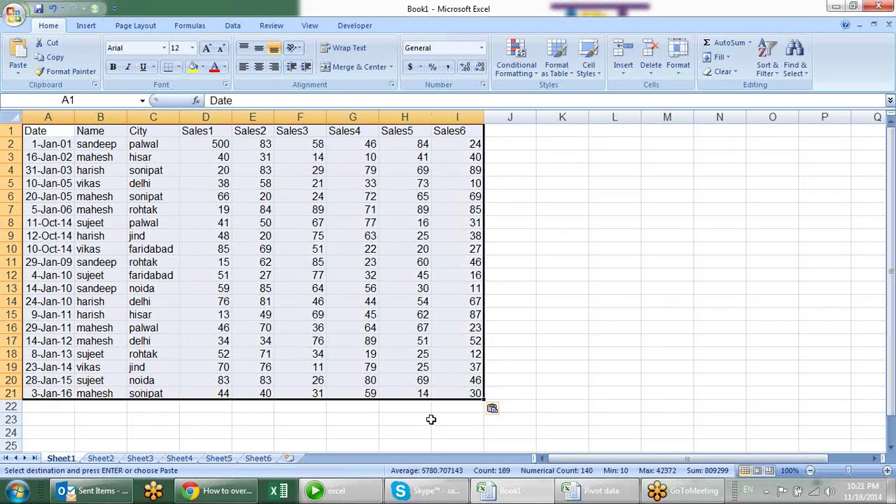
pyautogui.keyDown('ctrl'); pyautogui.click(103, 460); pyautogui.keyUp('ctrl')
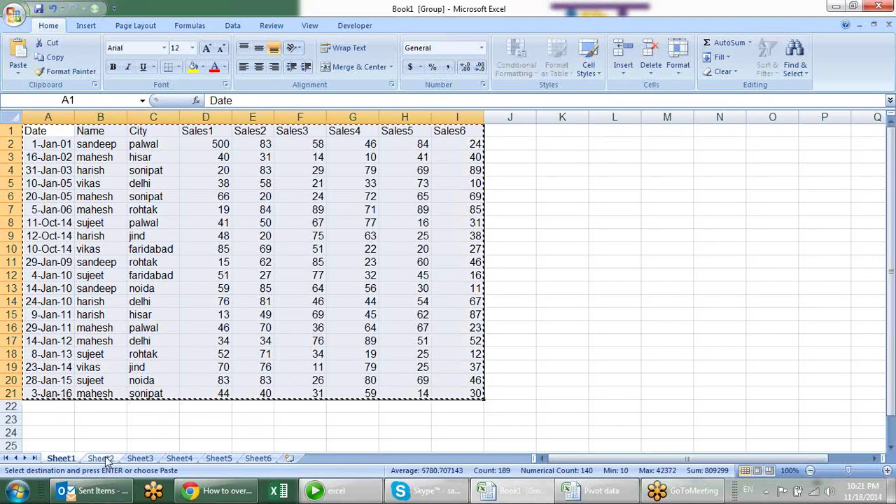
pyautogui.click(102, 459)
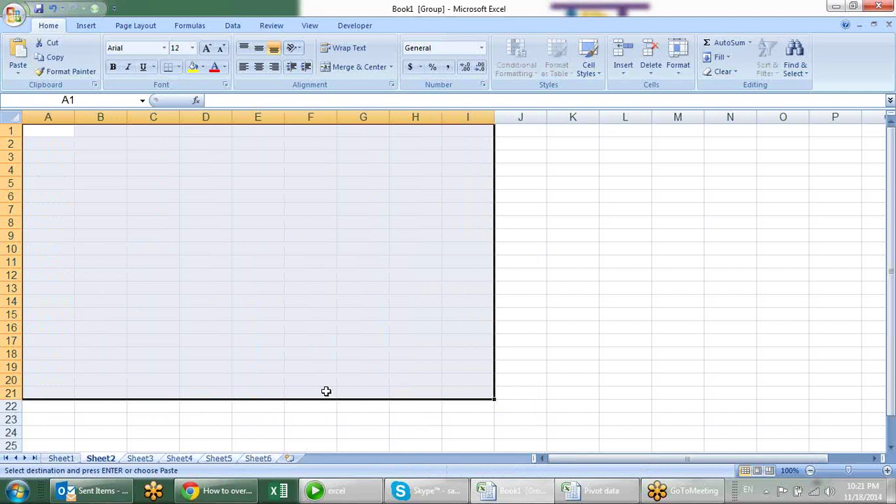
pyautogui.hotkey('ctrl', 'v')
pyautogui.click(308, 420)
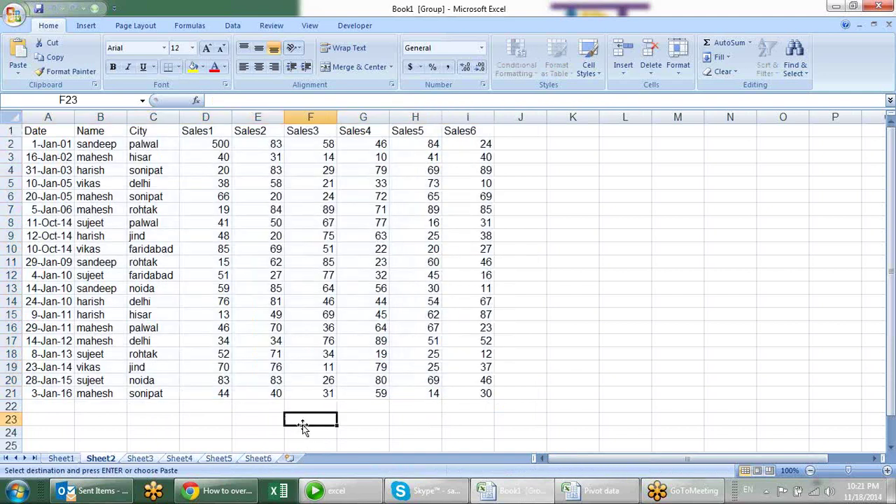
pyautogui.click(77, 459)
# Check the pasted table on Sheet2 through Sheet6, return to Sheet1, and end copy mode.
pyautogui.click(102, 459)
pyautogui.click(140, 460)
pyautogui.click(181, 459)
pyautogui.click(218, 459)
pyautogui.click(258, 460)
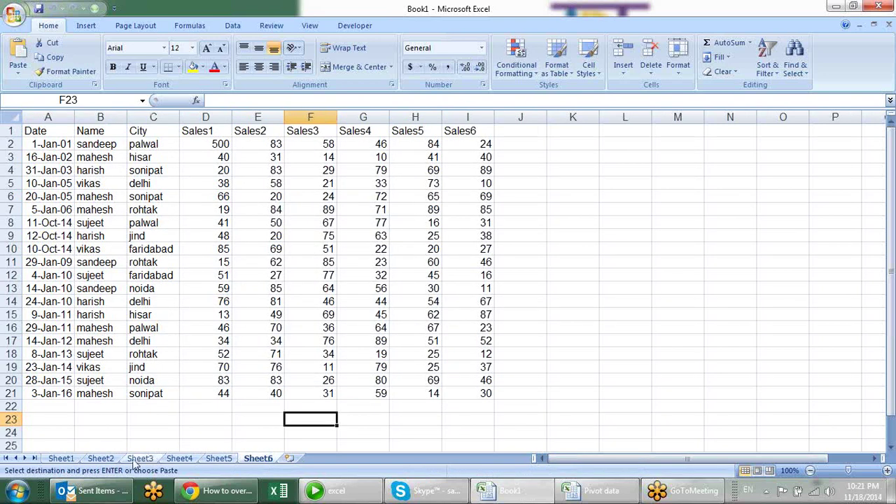
pyautogui.click(70, 459)
pyautogui.press('Escape')
pyautogui.click(556, 246)
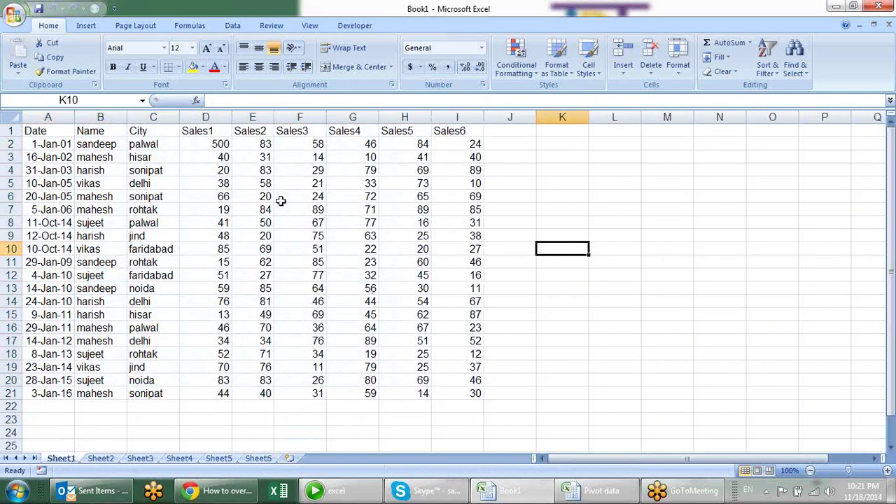
pyautogui.click(157, 197)
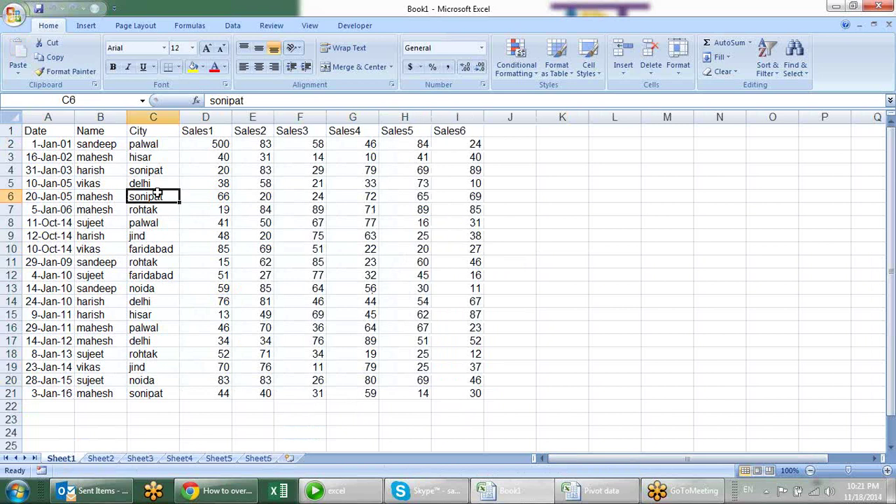
# Step through the sandeep matches with Find Next, then expand the Options >> settings.
pyautogui.click(796, 72)
pyautogui.click(805, 87)
pyautogui.write('sandeep')
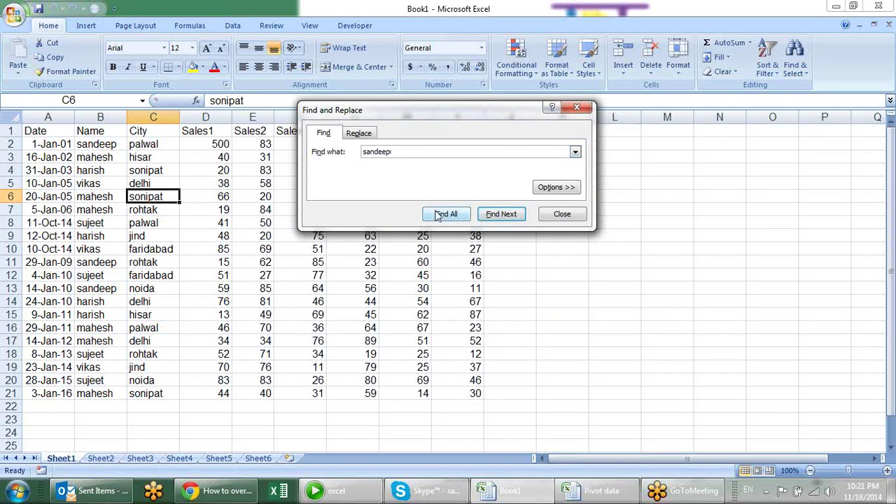
pyautogui.click(504, 215)
pyautogui.click(503, 217)
pyautogui.click(504, 218)
pyautogui.click(504, 217)
pyautogui.click(505, 217)
pyautogui.click(505, 217)
pyautogui.click(504, 217)
pyautogui.click(505, 217)
pyautogui.click(505, 217)
pyautogui.click(505, 217)
pyautogui.click(506, 218)
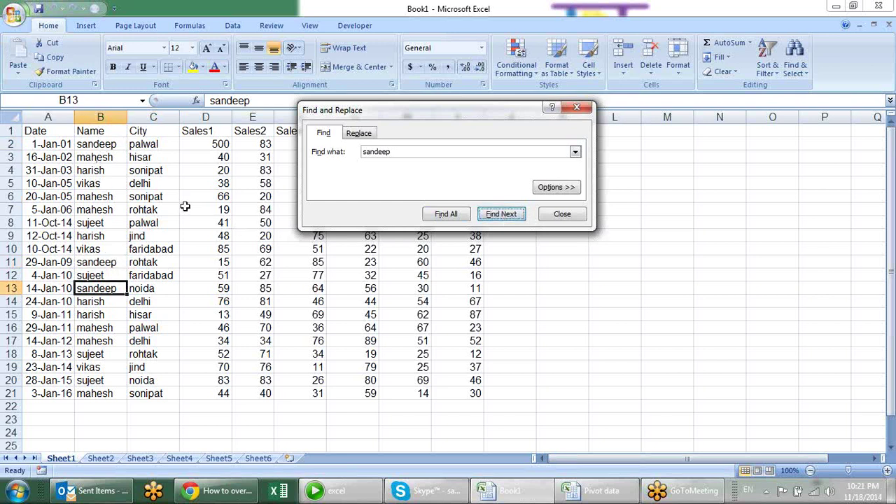
pyautogui.click(573, 189)
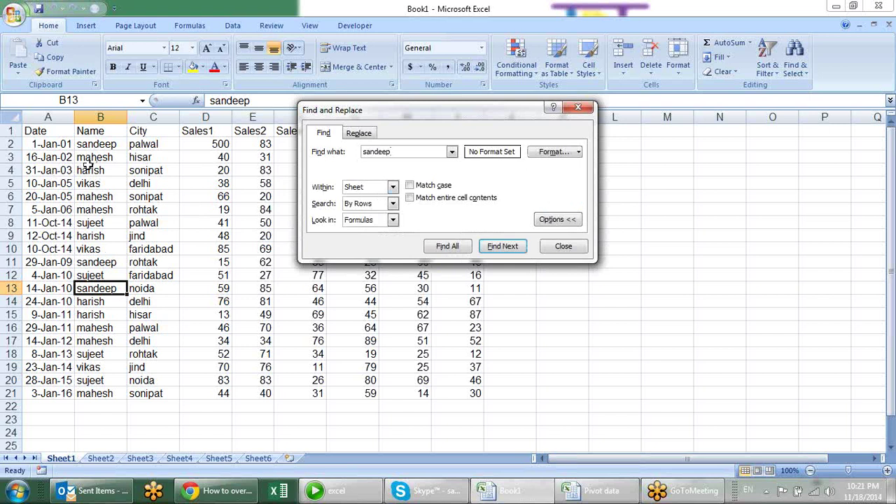
# Set Within to Workbook and find the next few sandeep matches.
pyautogui.click(392, 188)
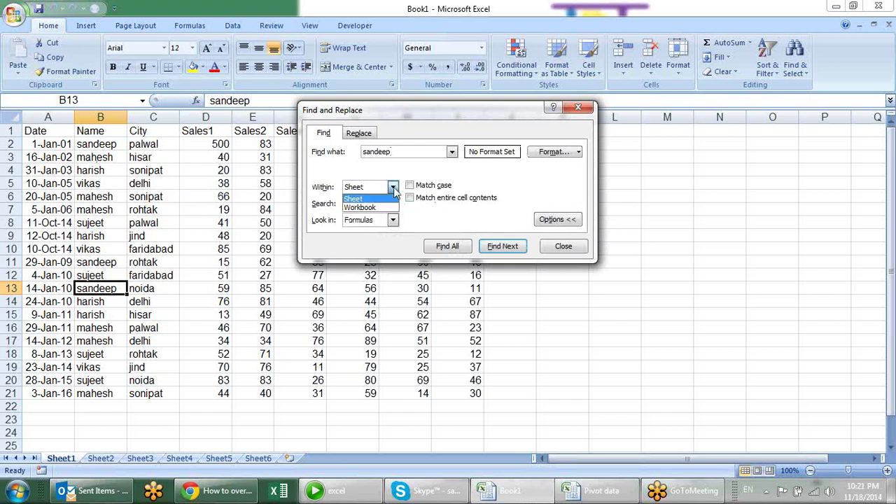
pyautogui.click(371, 208)
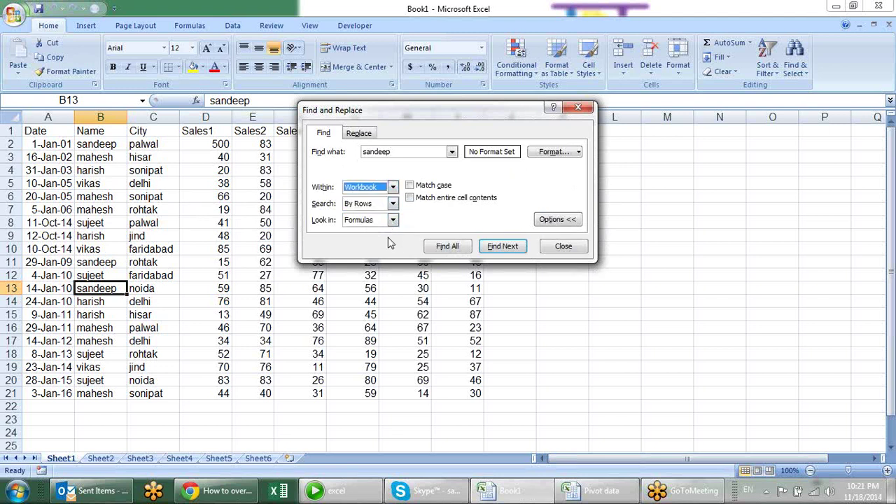
pyautogui.click(490, 245)
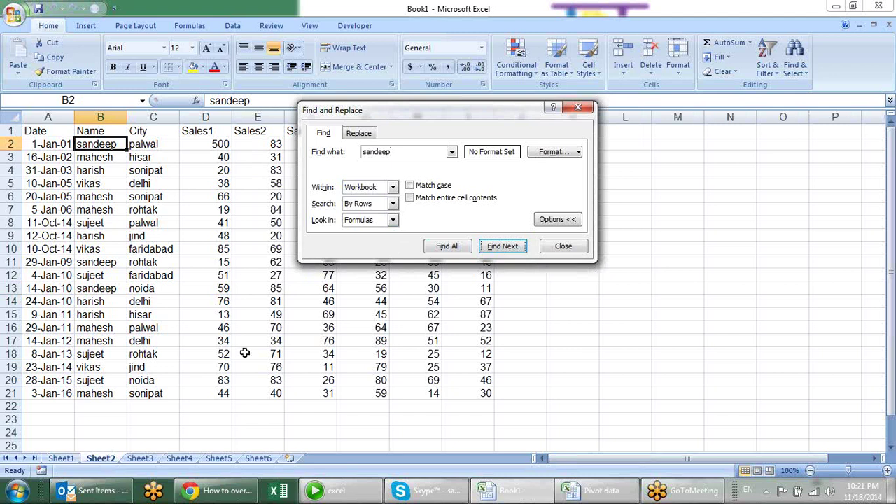
pyautogui.click(512, 249)
pyautogui.click(512, 249)
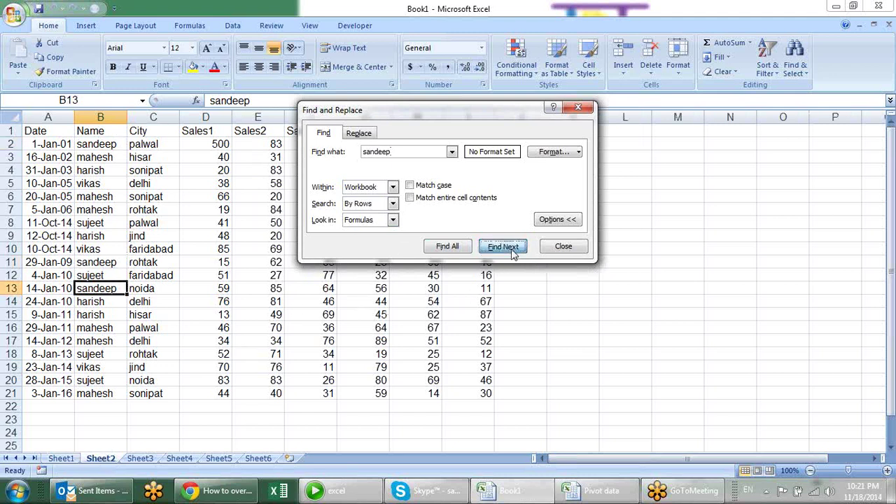
# List all 18 sandeep matches with Find All and enlarge the dialog to show them.
pyautogui.click(388, 187)
pyautogui.click(378, 205)
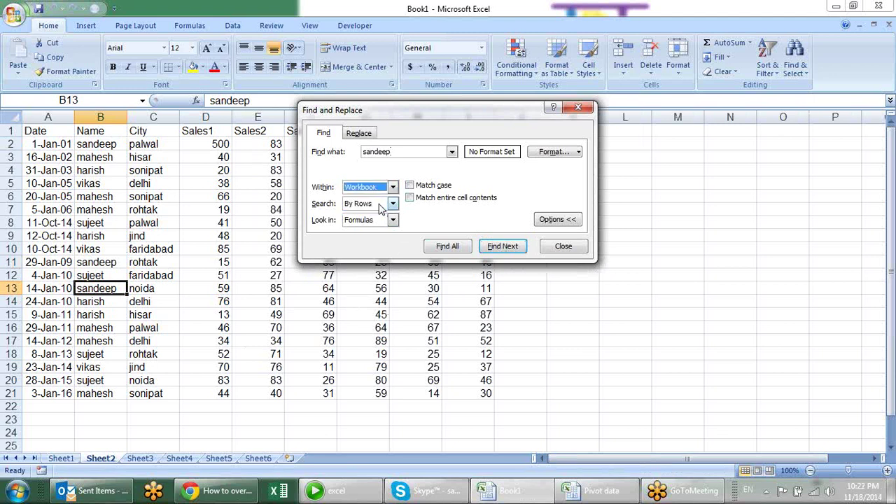
pyautogui.click(409, 151)
pyautogui.click(454, 247)
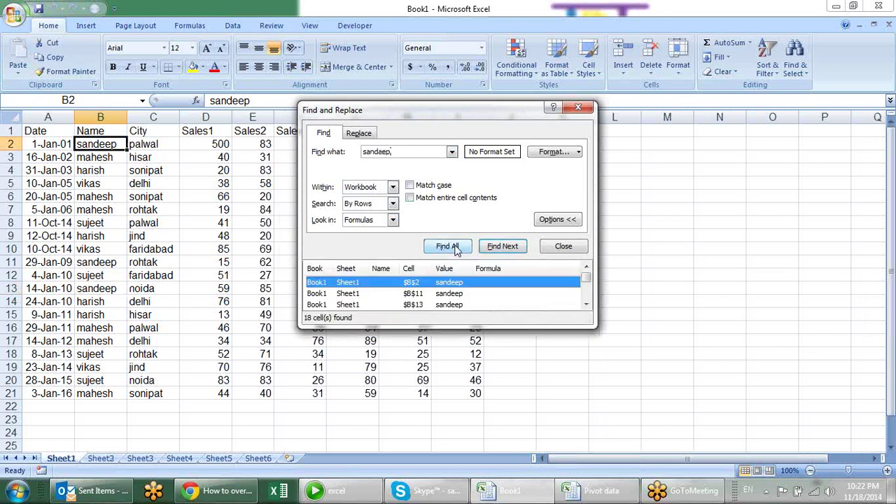
pyautogui.moveTo(588, 319); pyautogui.dragTo(677, 462)
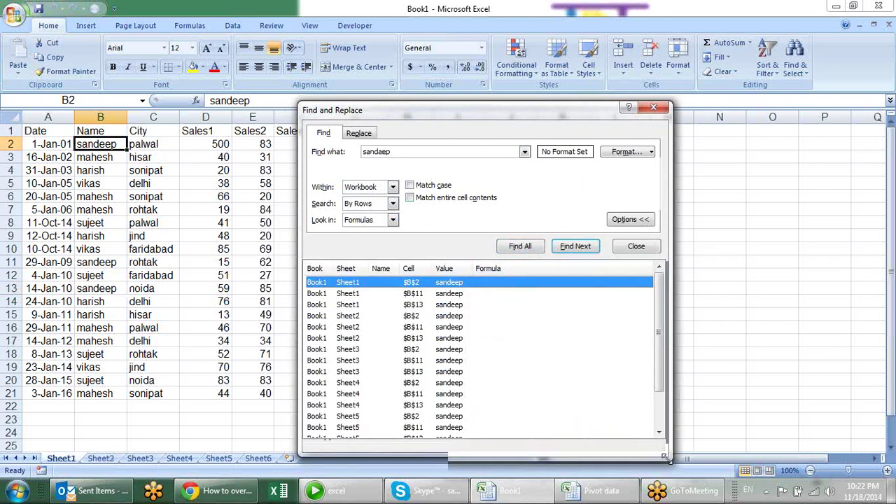
pyautogui.moveTo(465, 119); pyautogui.dragTo(473, 50)
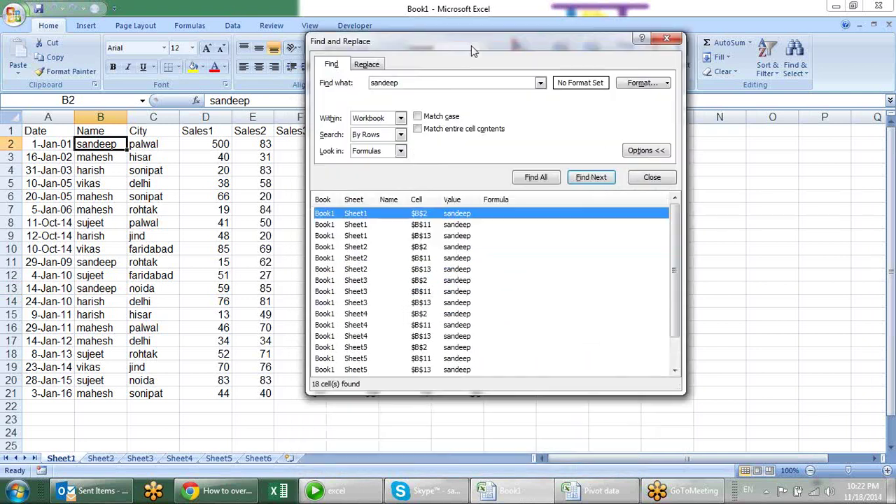
pyautogui.moveTo(676, 387); pyautogui.dragTo(739, 442)
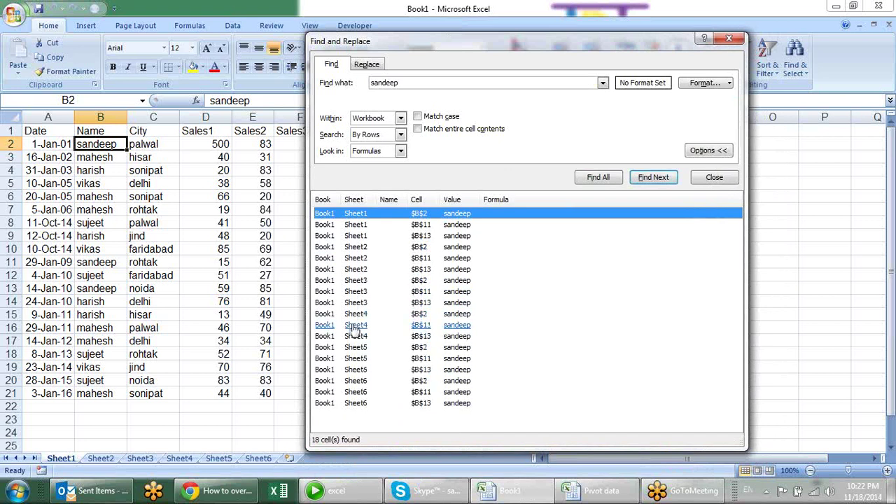
# Browse the listed matches, such as Sheet4 B2, Sheet1 B13 and Sheet5 B13.
pyautogui.click(355, 315)
pyautogui.click(392, 359)
pyautogui.click(390, 392)
pyautogui.click(397, 315)
pyautogui.click(399, 235)
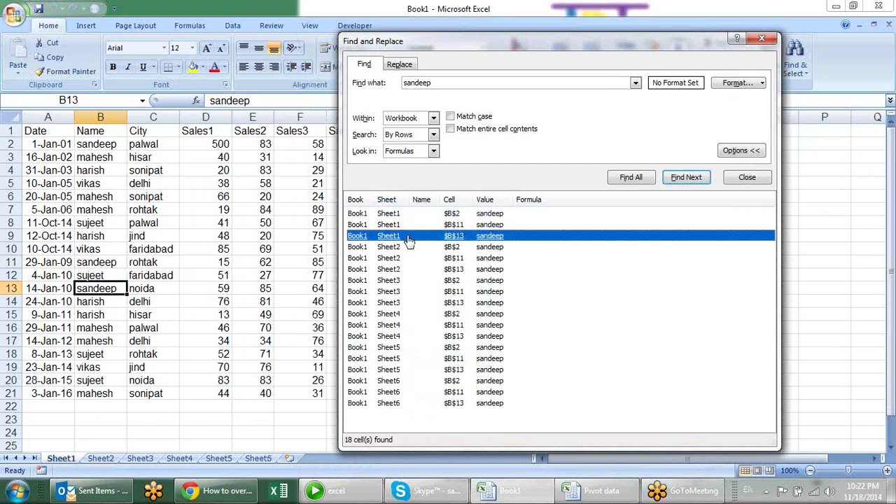
pyautogui.click(409, 302)
pyautogui.click(414, 370)
pyautogui.moveTo(416, 403); pyautogui.dragTo(476, 224)
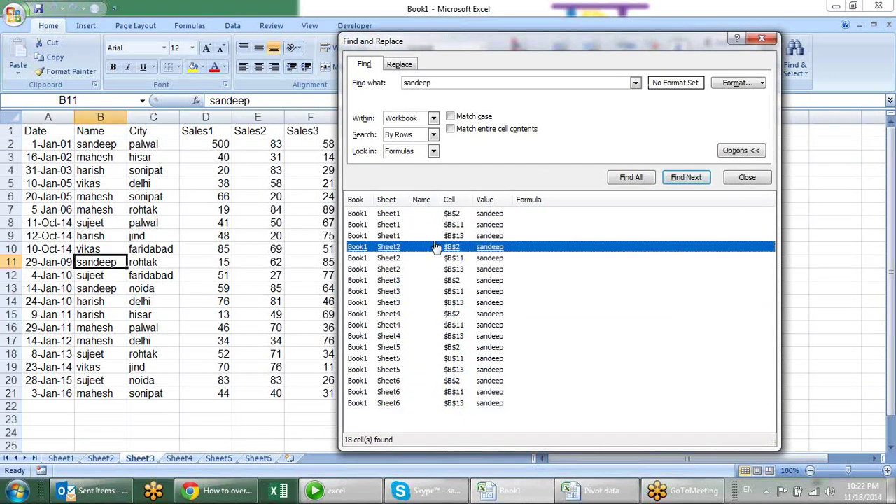
# Switch Search to By Columns and find the next sandeep matches.
pyautogui.click(433, 136)
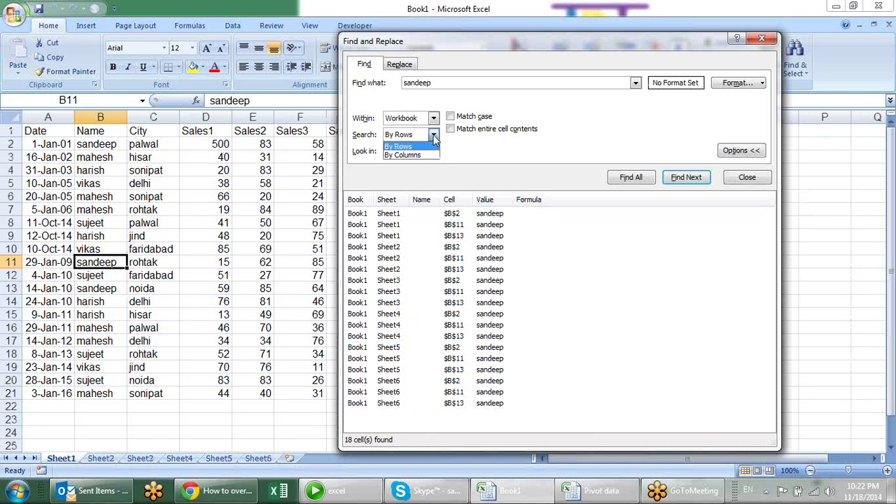
pyautogui.click(424, 157)
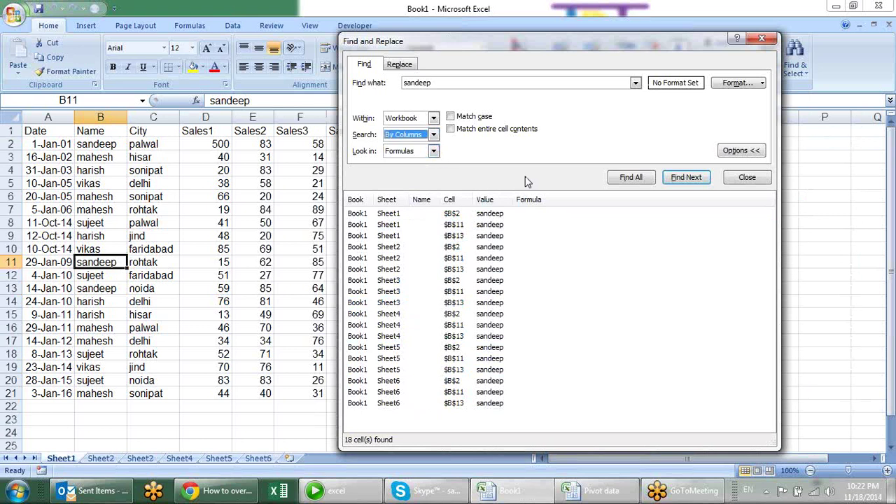
pyautogui.click(686, 177)
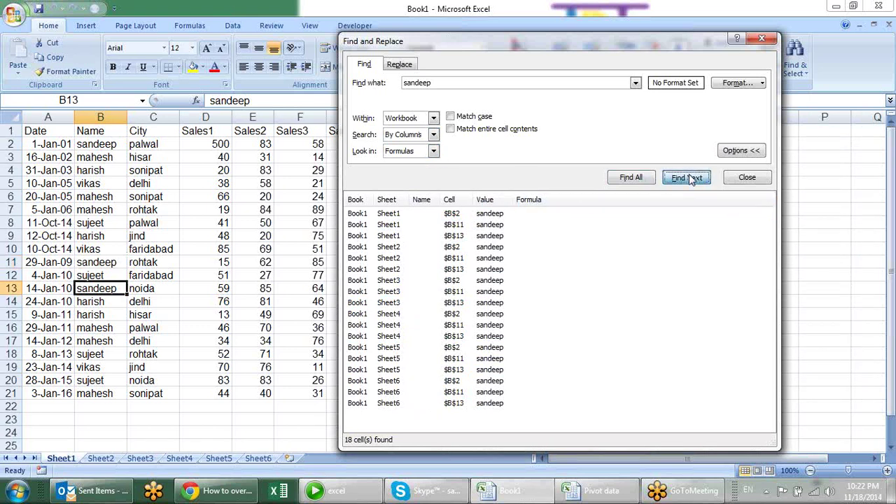
pyautogui.click(686, 177)
pyautogui.click(687, 178)
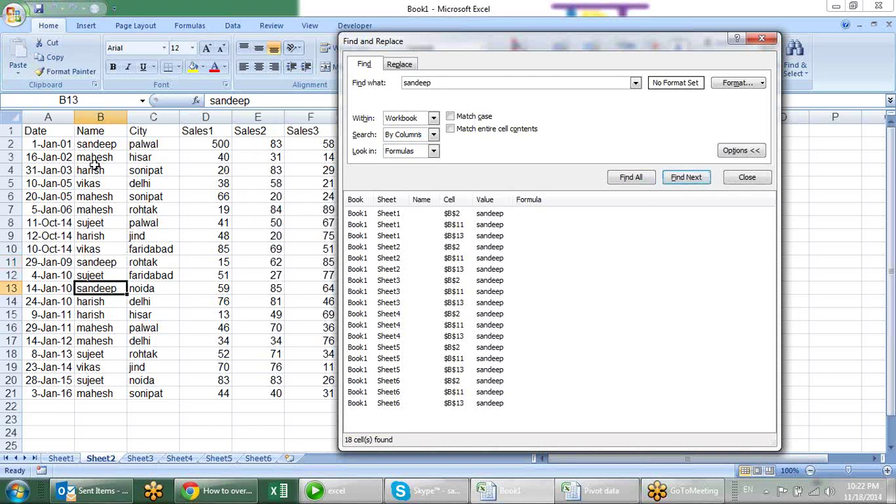
# Fill every cell of K6:N12 with 1 using Ctrl+Enter.
pyautogui.press('Escape')
pyautogui.moveTo(553, 194); pyautogui.dragTo(709, 270)
pyautogui.write('1')
pyautogui.hotkey('ctrl', 'Return')
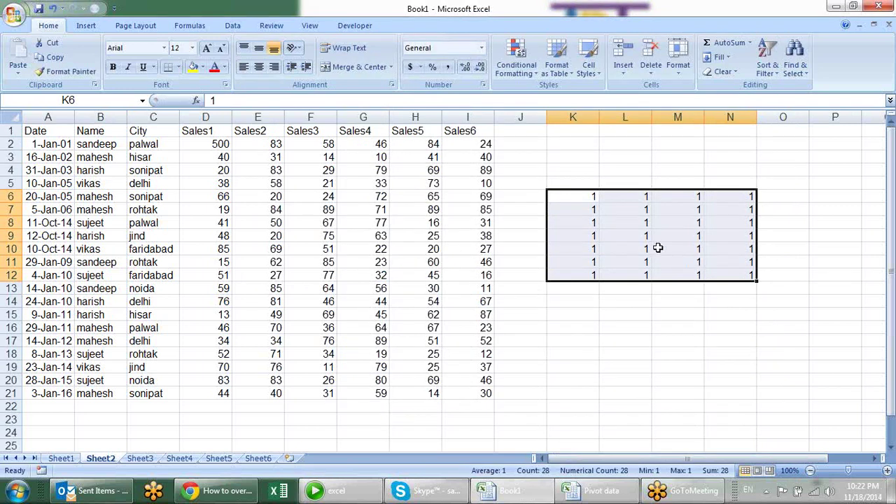
# Search for 1 with Find Next, moving down column K by columns.
pyautogui.hotkey('ctrl', 'f')
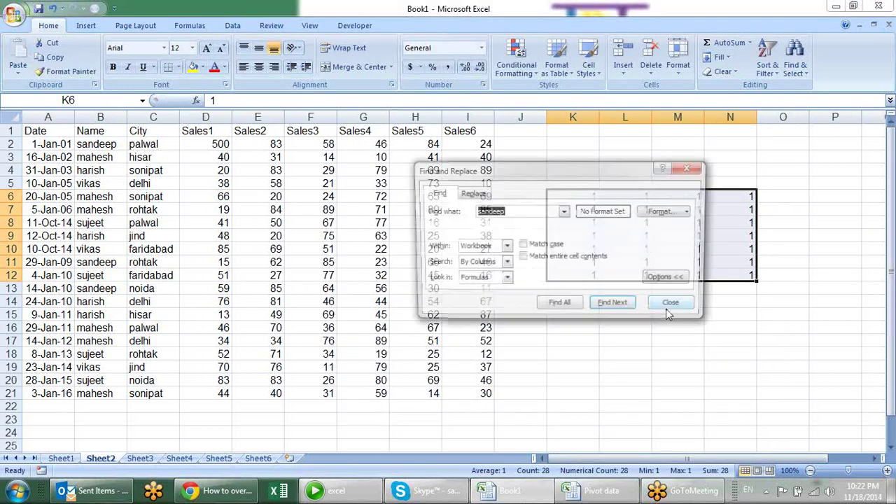
pyautogui.moveTo(596, 181)
pyautogui.mouseDown()
pyautogui.moveTo(273, 177)
pyautogui.moveTo(297, 150)
pyautogui.mouseUp()
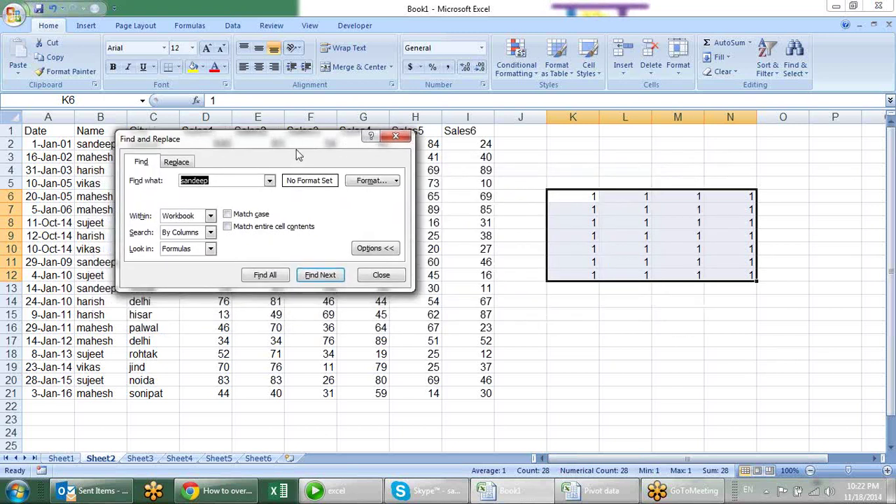
pyautogui.write('1')
pyautogui.click(314, 278)
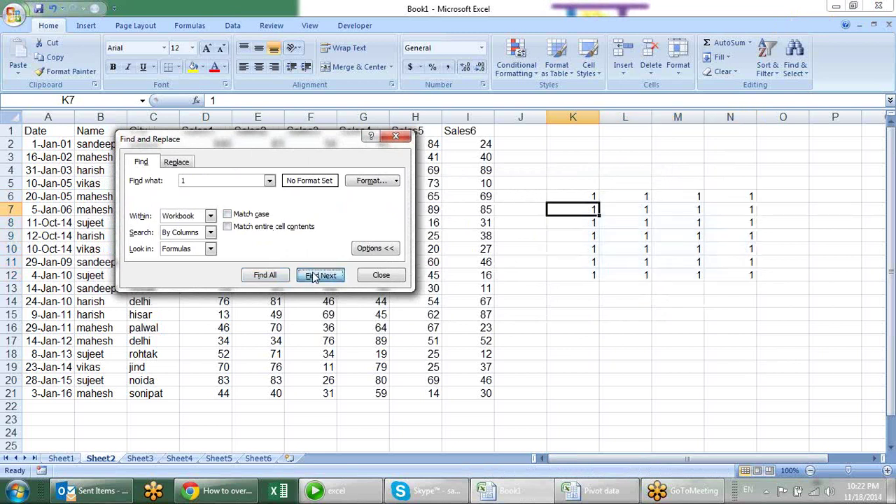
pyautogui.click(314, 278)
pyautogui.click(321, 277)
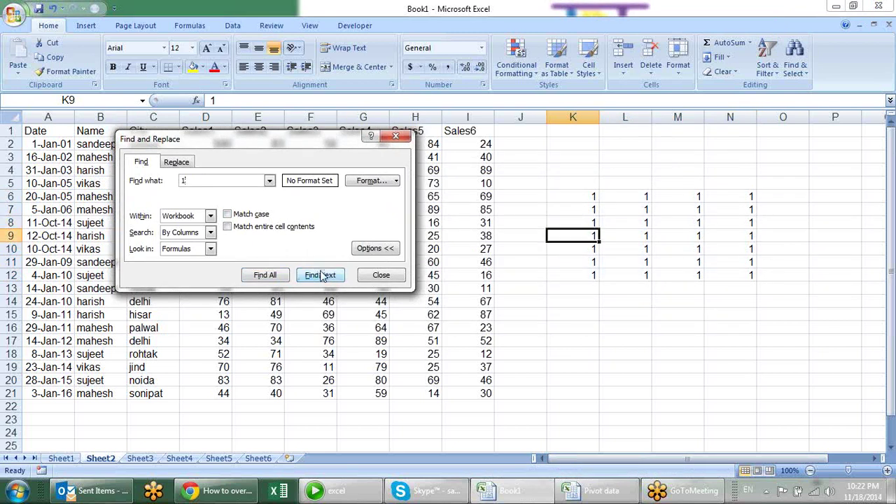
pyautogui.click(321, 277)
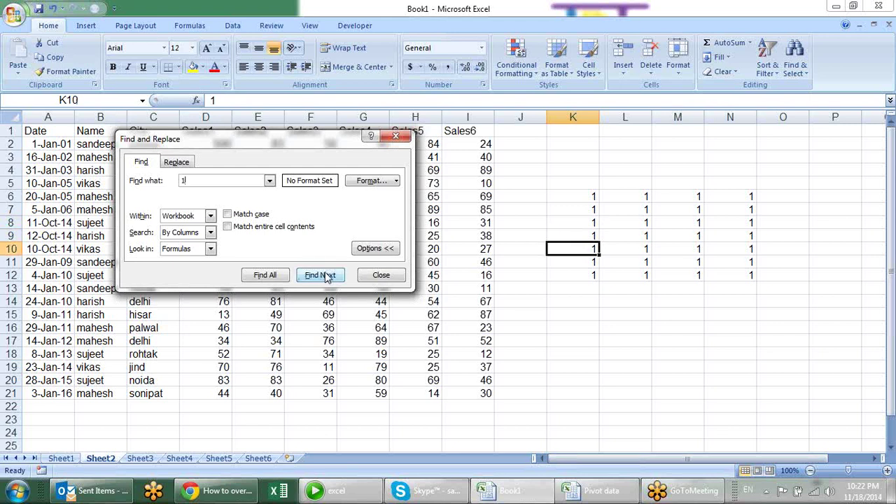
pyautogui.click(326, 278)
# Switch Search to By Rows, find the 1s along row 11, then open Look in.
pyautogui.click(210, 232)
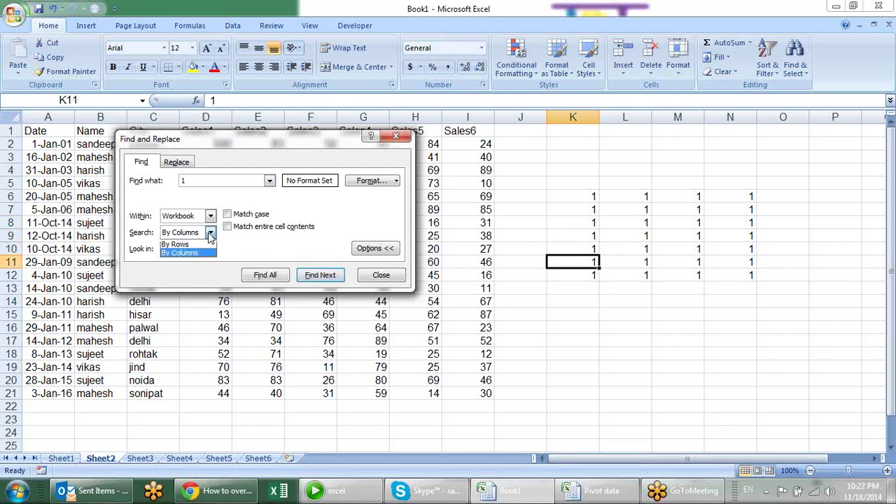
pyautogui.click(186, 242)
pyautogui.click(332, 277)
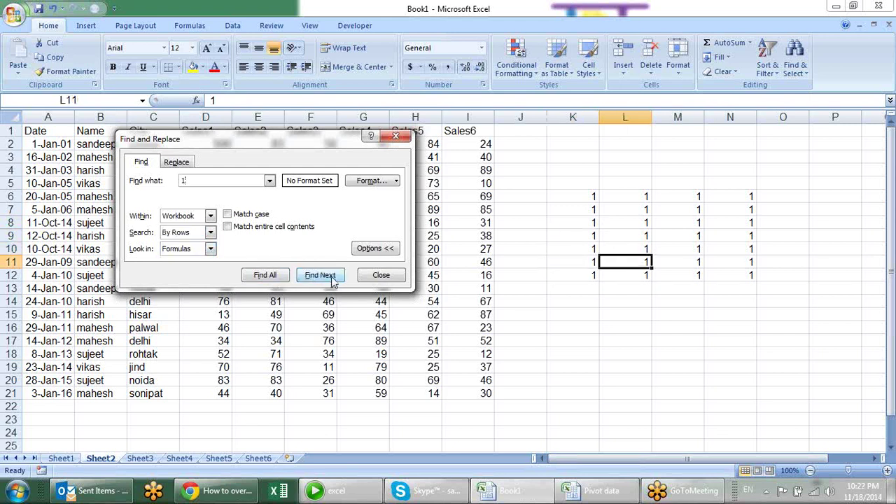
pyautogui.click(332, 277)
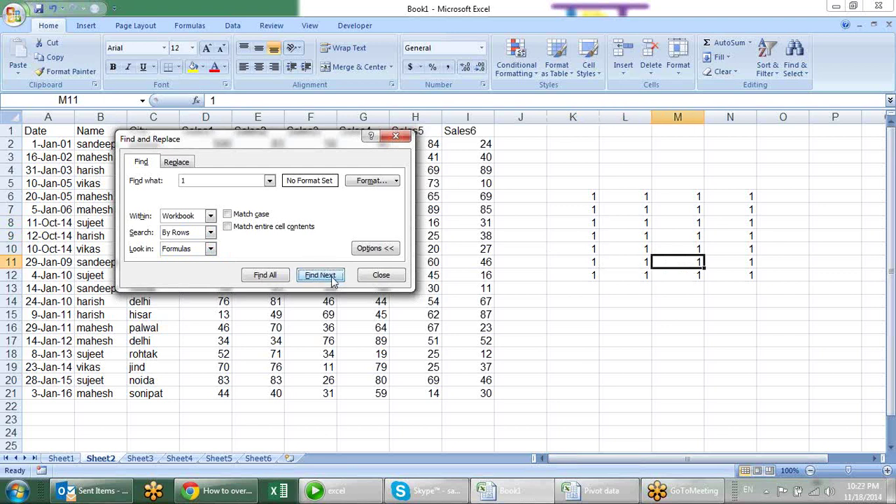
pyautogui.click(332, 277)
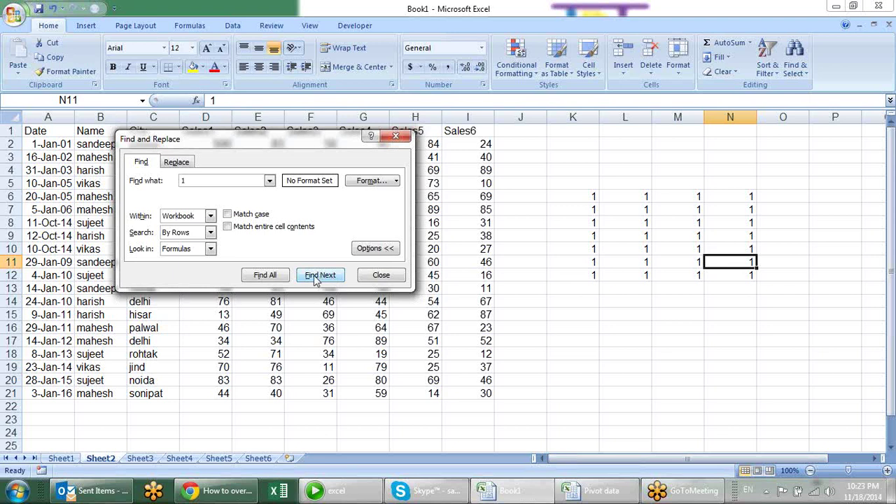
pyautogui.click(210, 250)
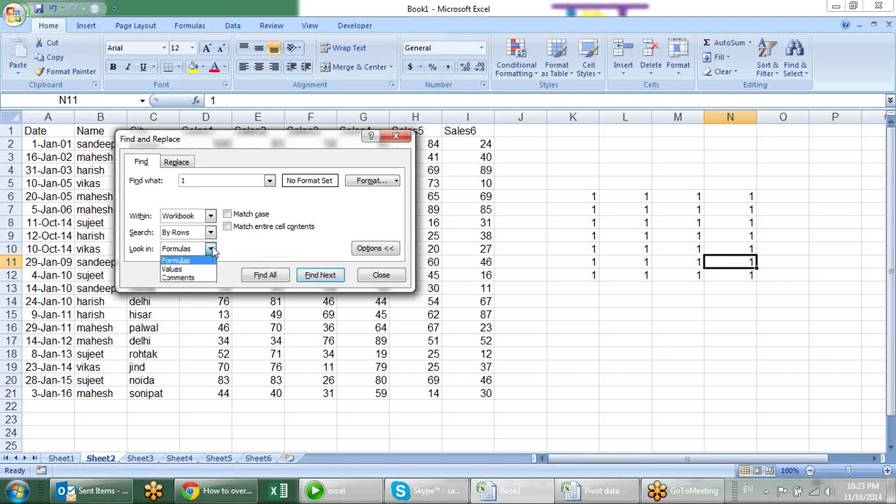
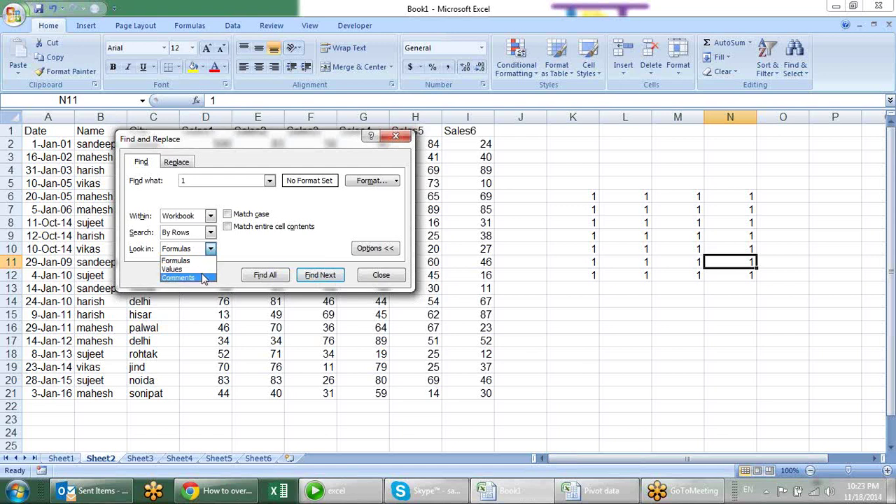
# Compare the Look in options, switching between Comments, Values and Formulas.
pyautogui.click(202, 278)
pyautogui.click(210, 249)
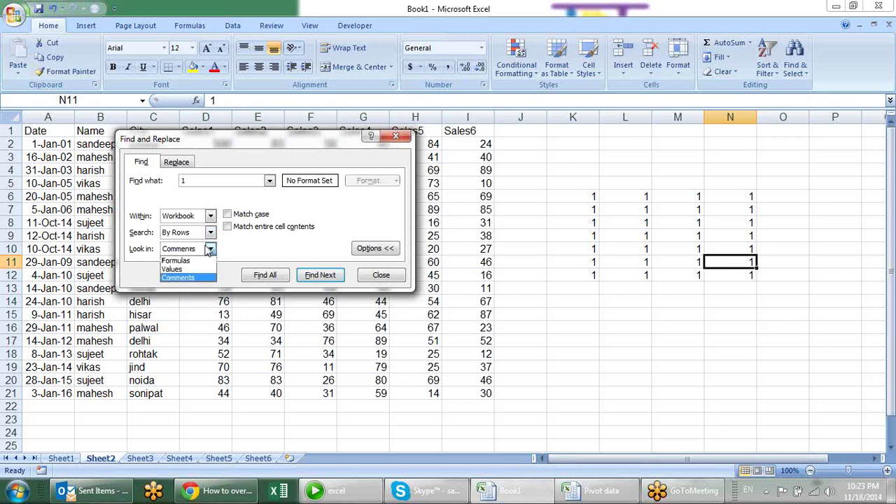
pyautogui.click(201, 270)
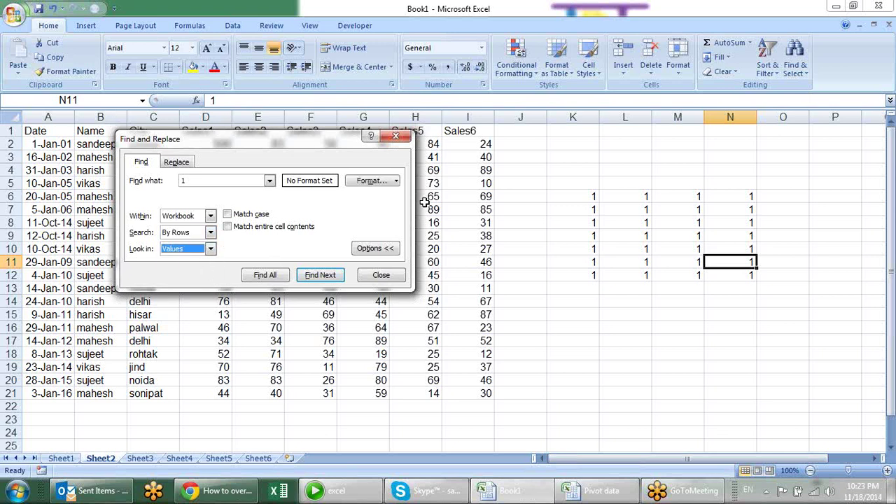
pyautogui.click(478, 210)
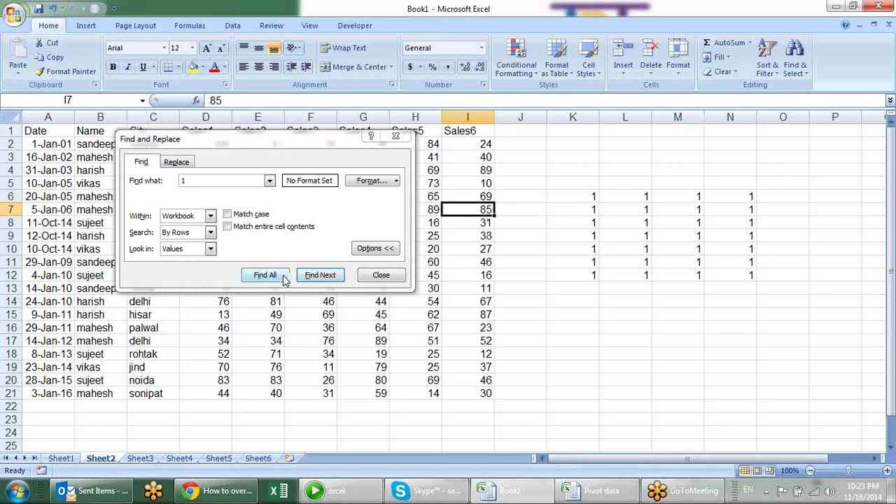
pyautogui.click(211, 250)
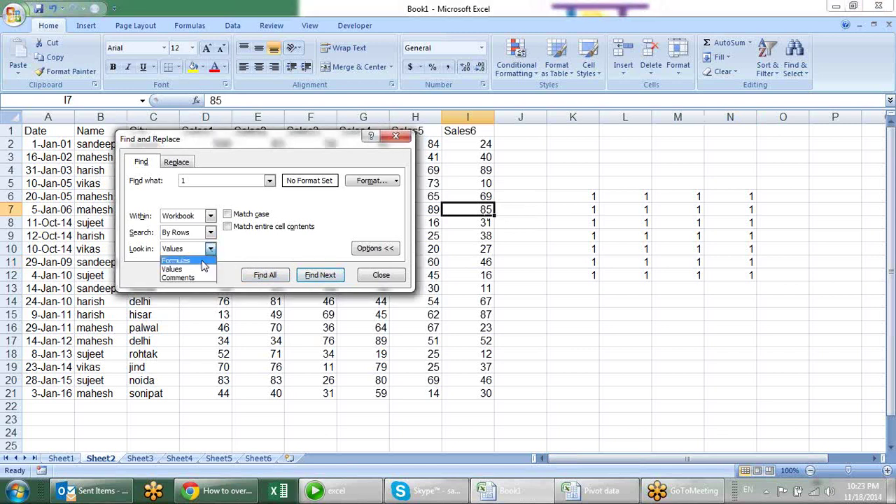
pyautogui.click(201, 261)
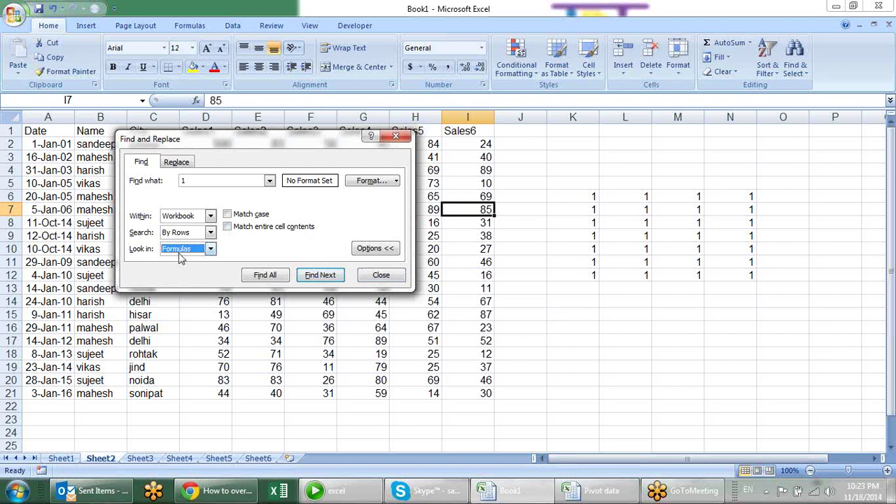
# Set Look in to Values, then Comments, and close Find and Replace.
pyautogui.click(210, 249)
pyautogui.click(205, 268)
pyautogui.click(211, 249)
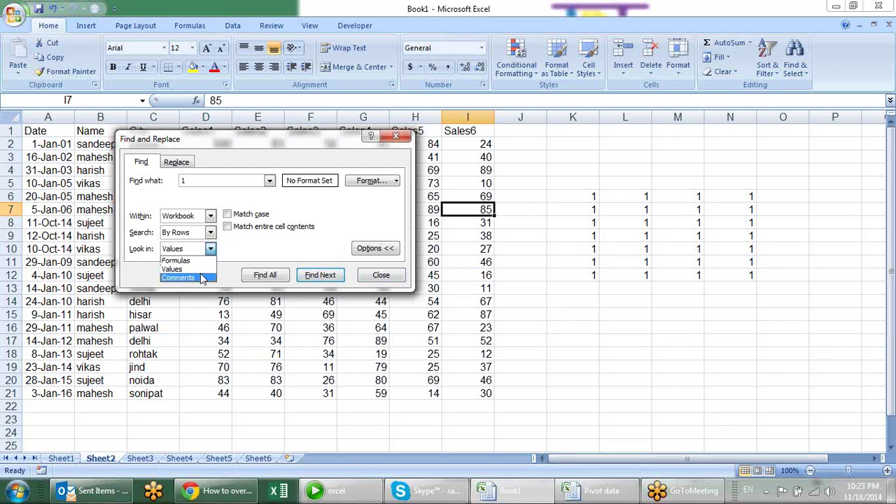
pyautogui.click(201, 277)
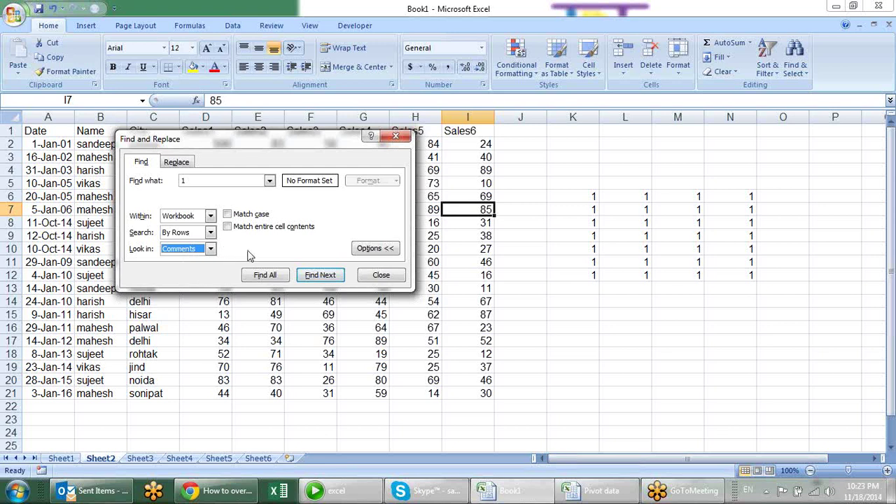
pyautogui.click(395, 135)
# Clear the block of 1s in K6:O13 and return to the sales table.
pyautogui.moveTo(576, 195); pyautogui.dragTo(644, 285)
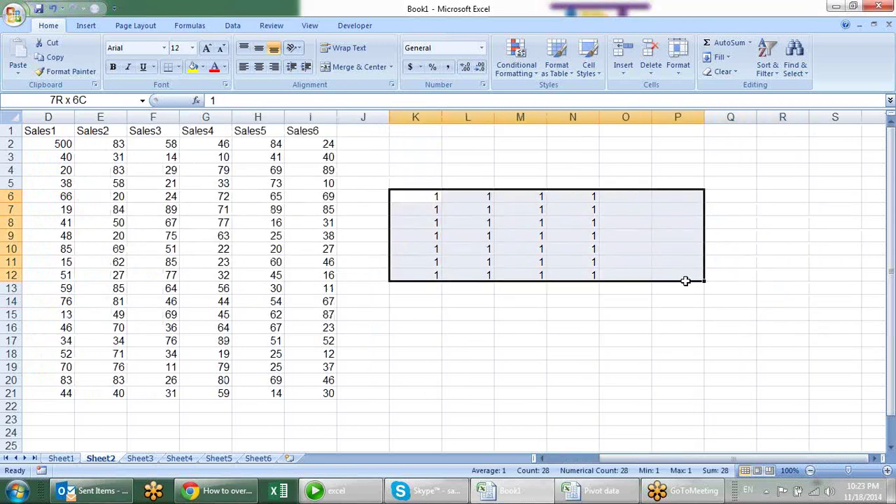
pyautogui.press('Delete')
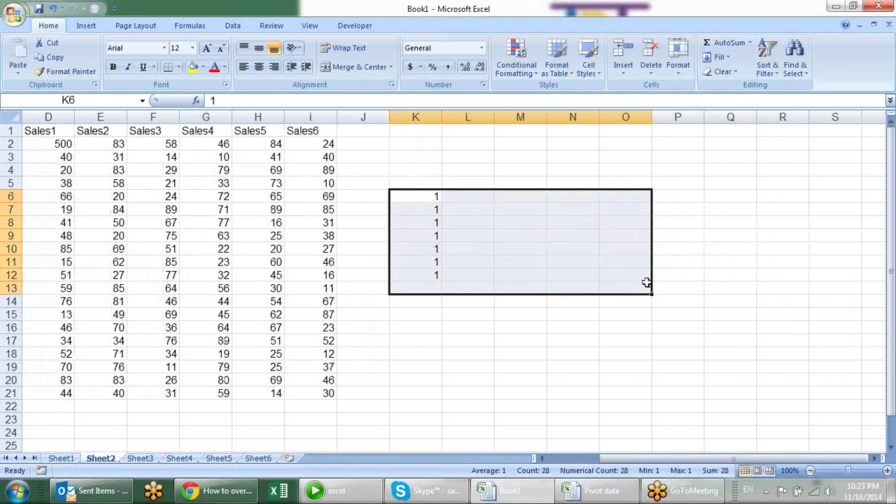
pyautogui.moveTo(644, 458); pyautogui.dragTo(507, 457)
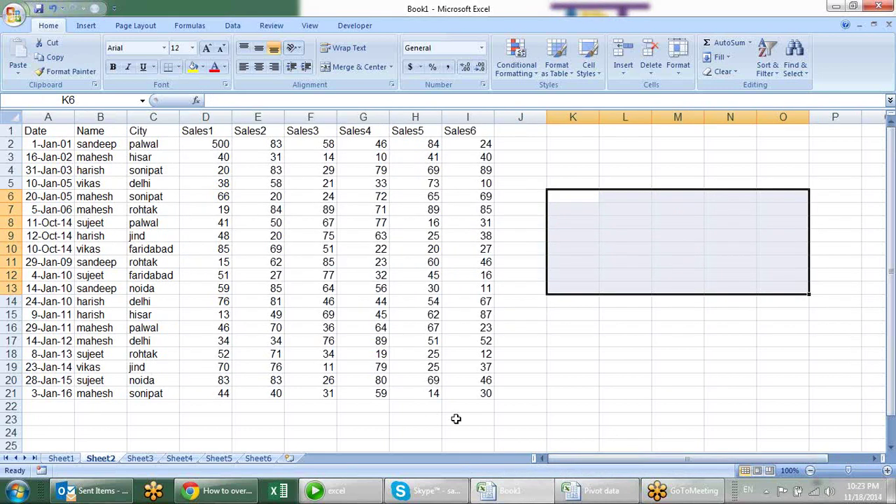
pyautogui.click(467, 430)
# Fill cells E9 and H10, both holding 20, yellow, then reopen Find with Ctrl+F.
pyautogui.moveTo(210, 197); pyautogui.dragTo(210, 183)
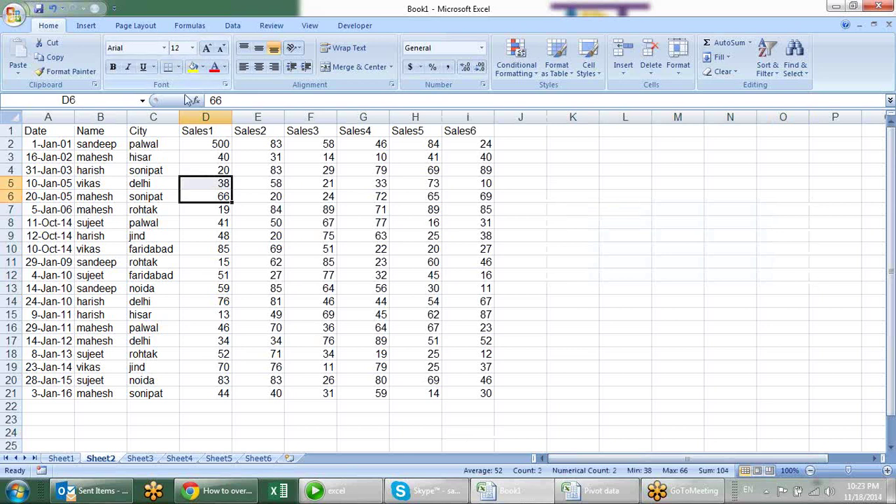
pyautogui.click(259, 236)
pyautogui.click(193, 67)
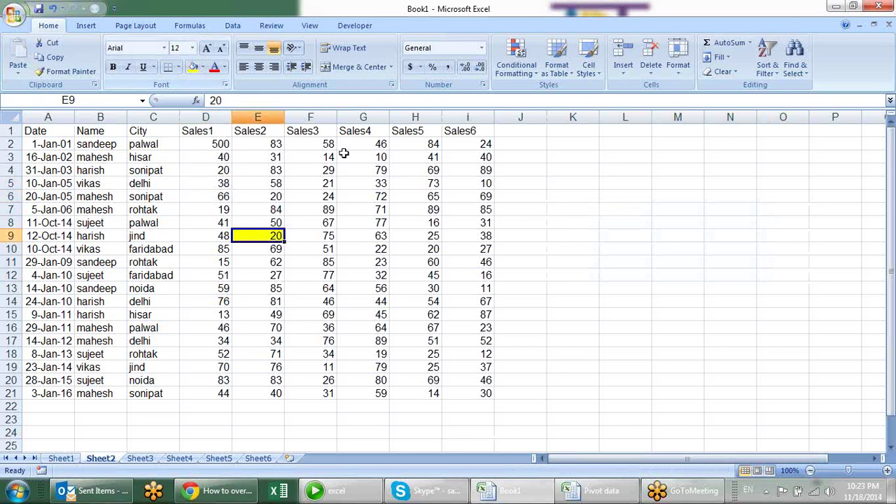
pyautogui.click(416, 250)
pyautogui.click(194, 66)
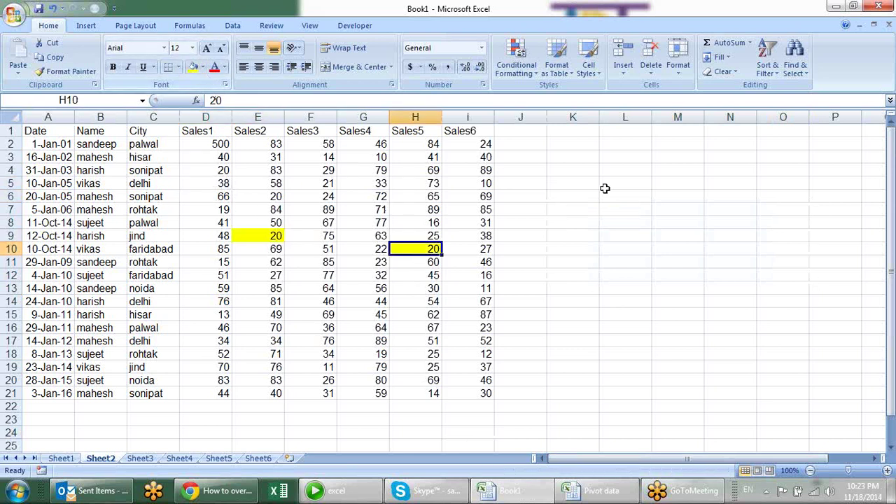
pyautogui.click(619, 199)
pyautogui.hotkey('ctrl', 'f')
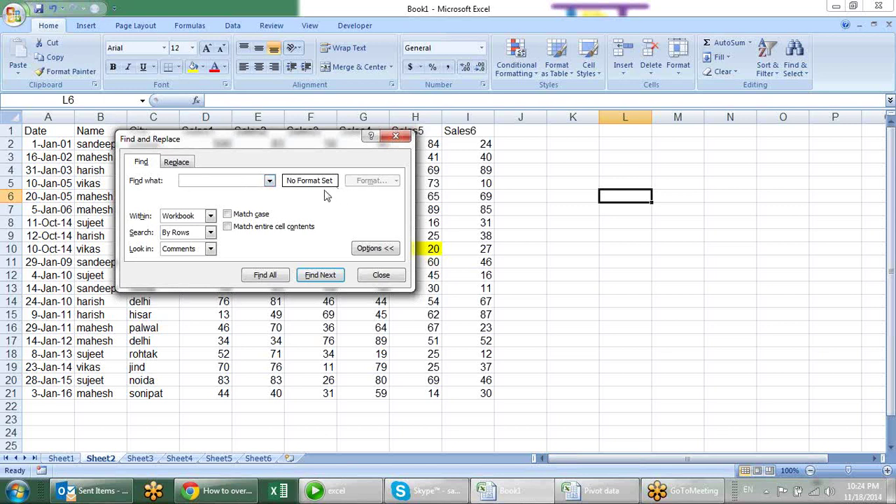
# Search Formulas for the format of yellow cell H10, chosen from the cell.
pyautogui.click(211, 249)
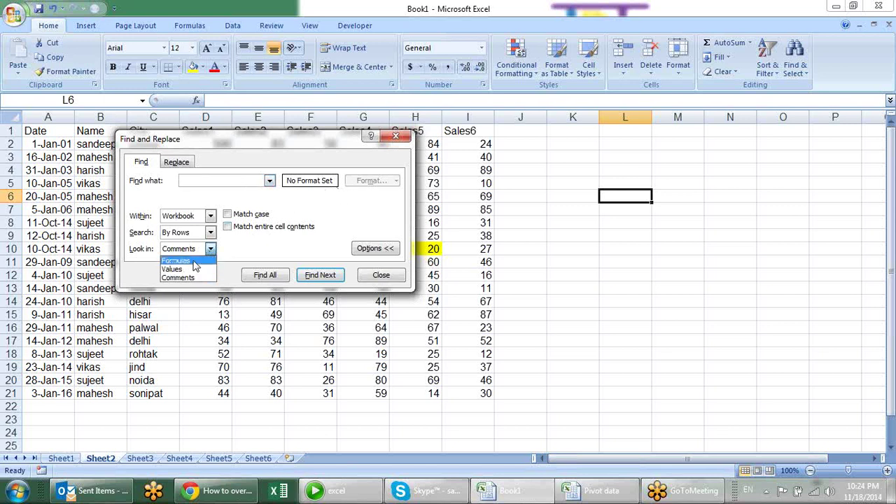
pyautogui.click(210, 258)
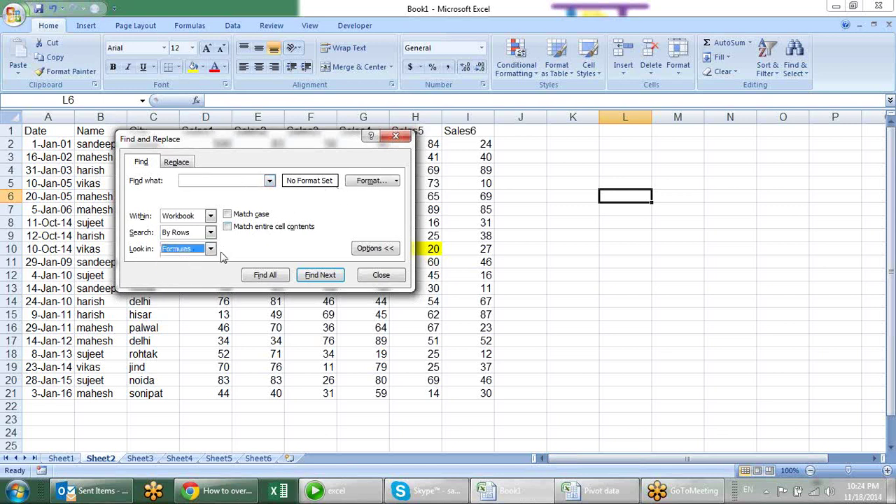
pyautogui.click(395, 181)
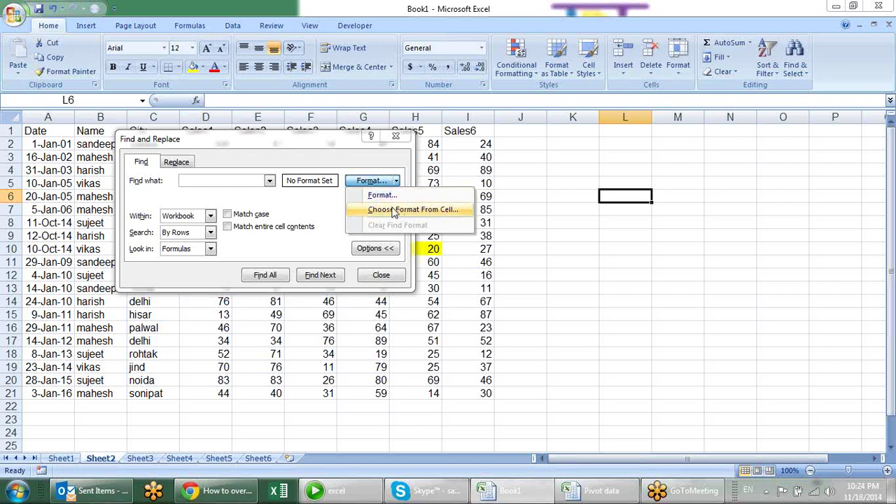
pyautogui.click(413, 210)
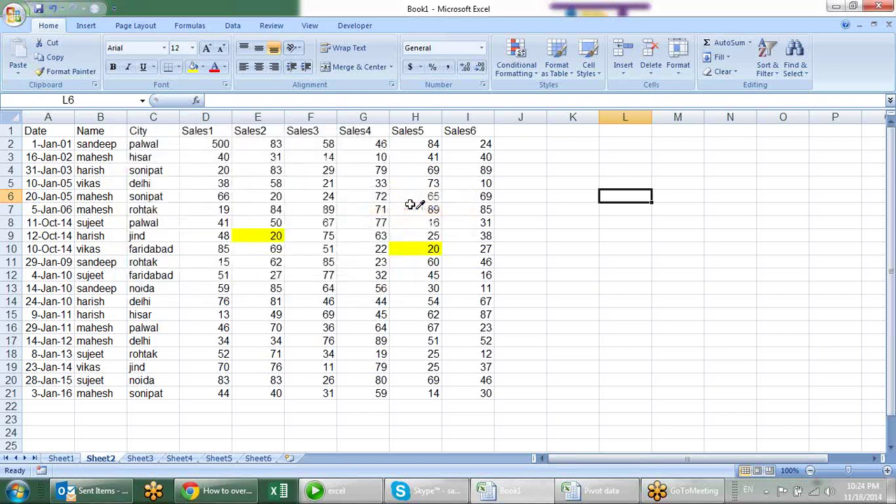
pyautogui.click(405, 247)
pyautogui.moveTo(310, 141)
pyautogui.mouseDown()
pyautogui.moveTo(682, 142)
pyautogui.moveTo(688, 134)
pyautogui.mouseUp()
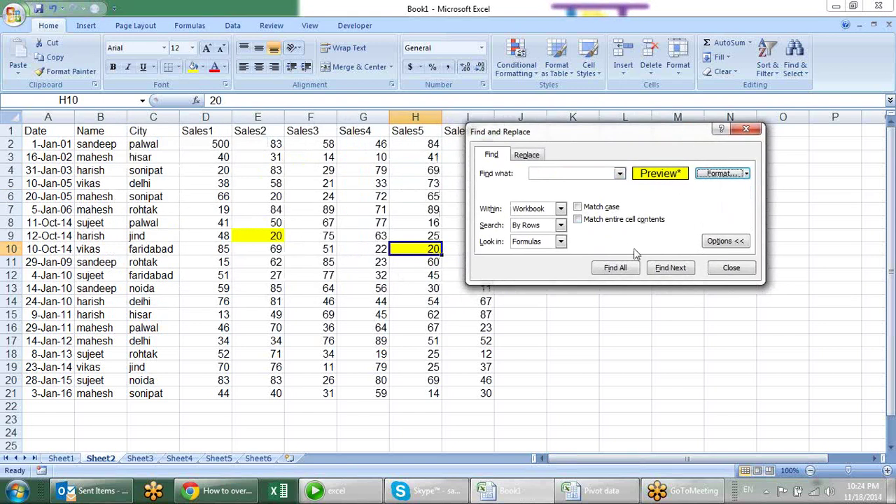
# Find All yellow cells, listing E9 and H10, then switch to Replace.
pyautogui.click(615, 268)
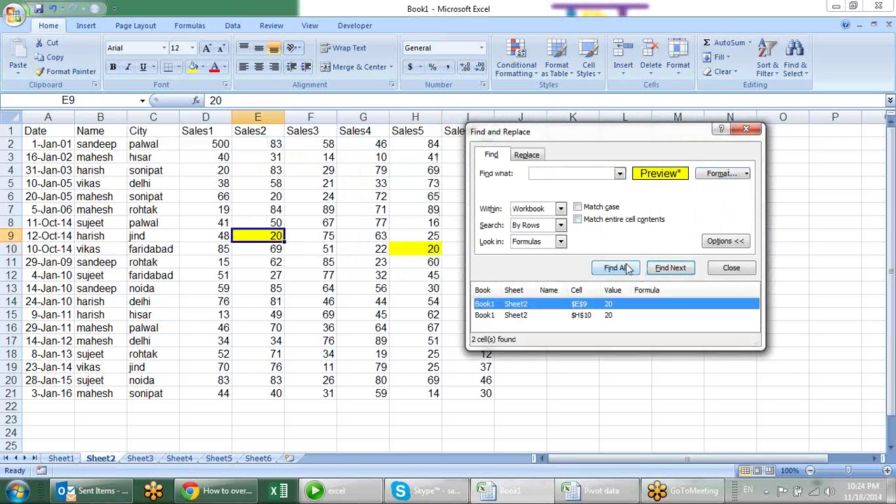
pyautogui.click(595, 315)
pyautogui.click(594, 304)
pyautogui.click(594, 315)
pyautogui.click(594, 304)
pyautogui.click(592, 316)
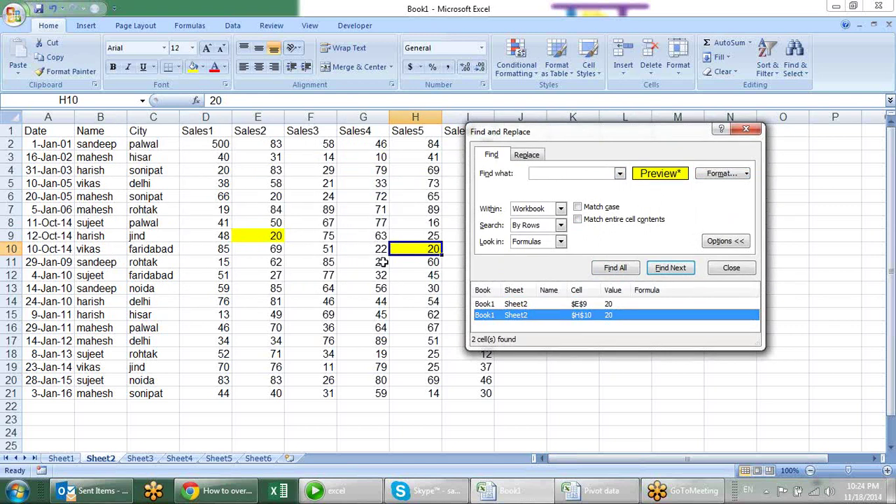
pyautogui.click(538, 157)
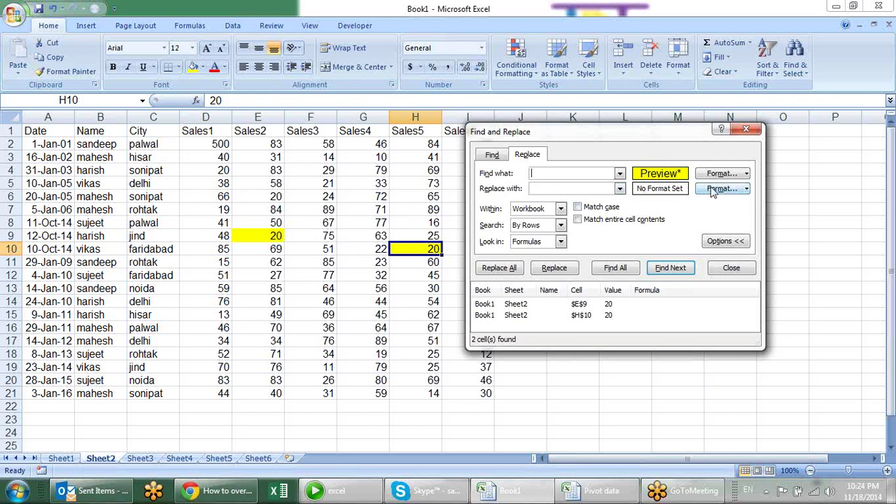
# Set the replacement format to a light green fill.
pyautogui.click(746, 189)
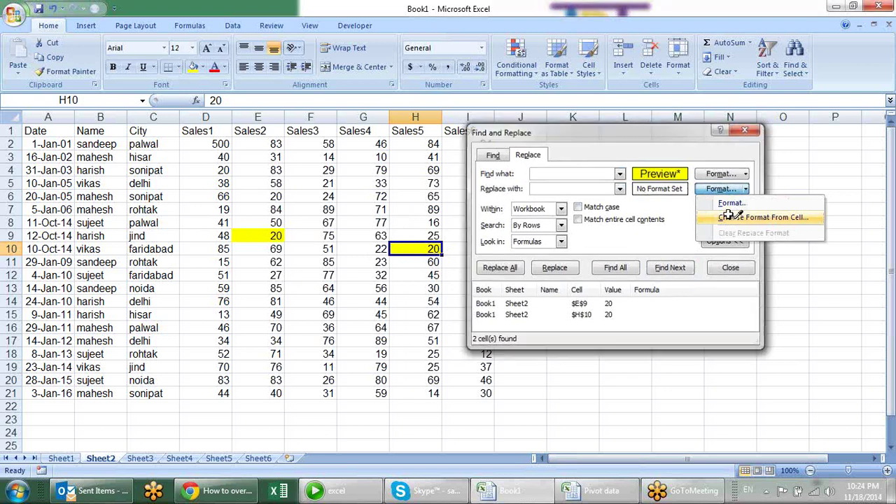
pyautogui.click(730, 217)
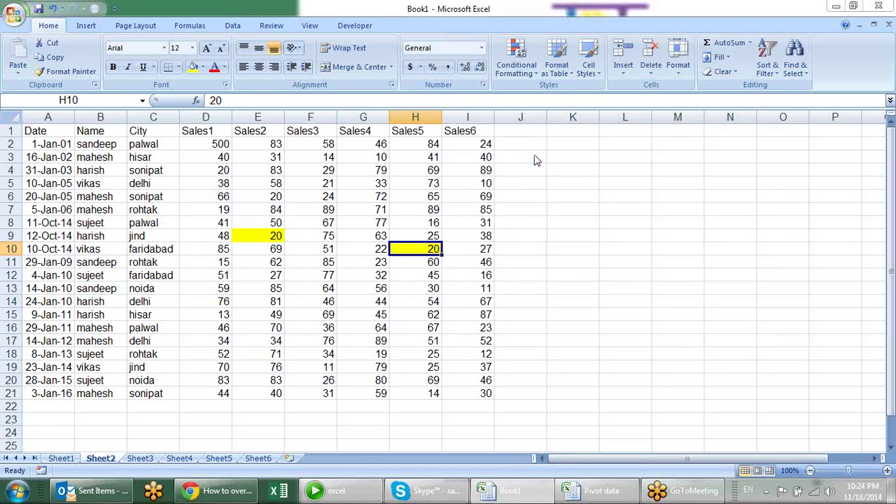
pyautogui.press('F5')
pyautogui.press('Escape')
pyautogui.press('Escape')
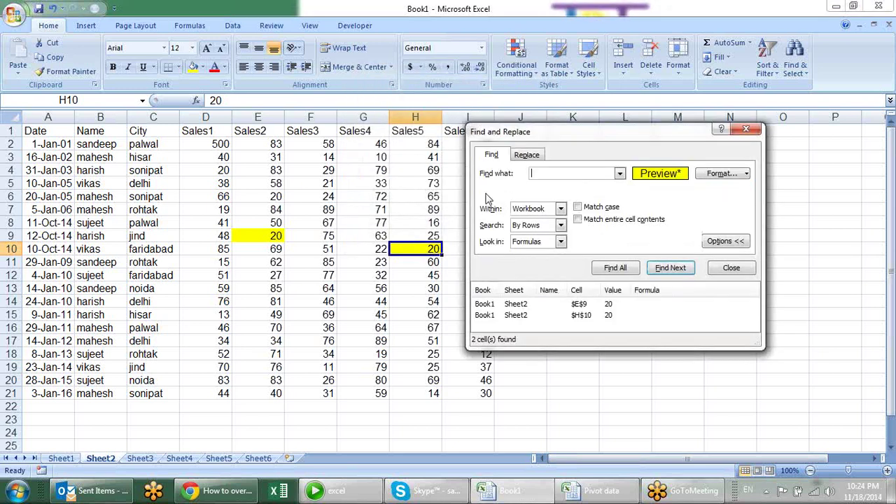
pyautogui.click(527, 154)
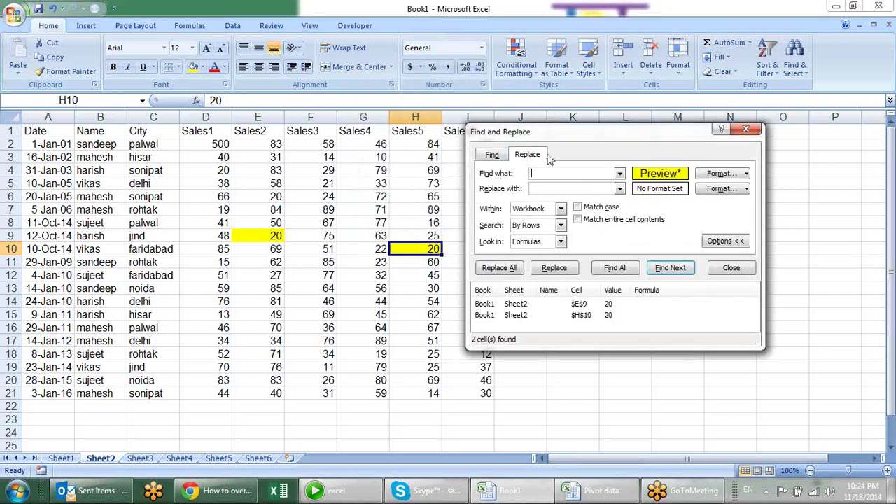
pyautogui.click(720, 188)
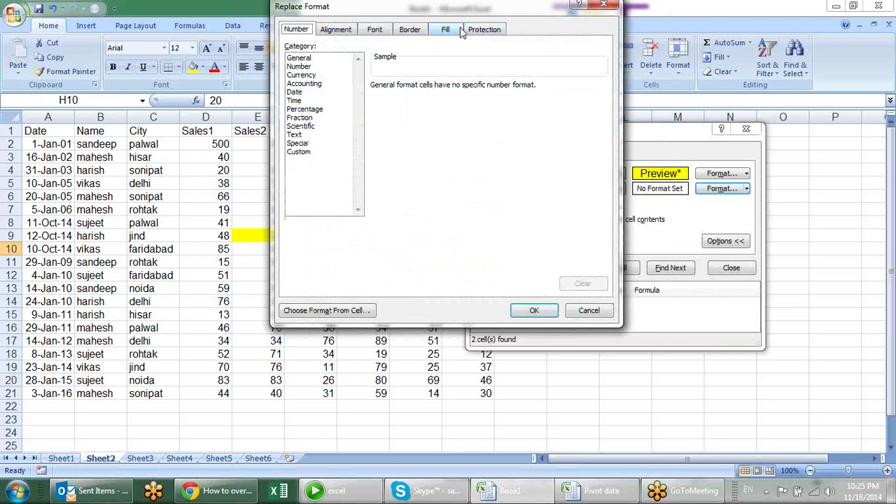
pyautogui.click(452, 30)
pyautogui.click(344, 159)
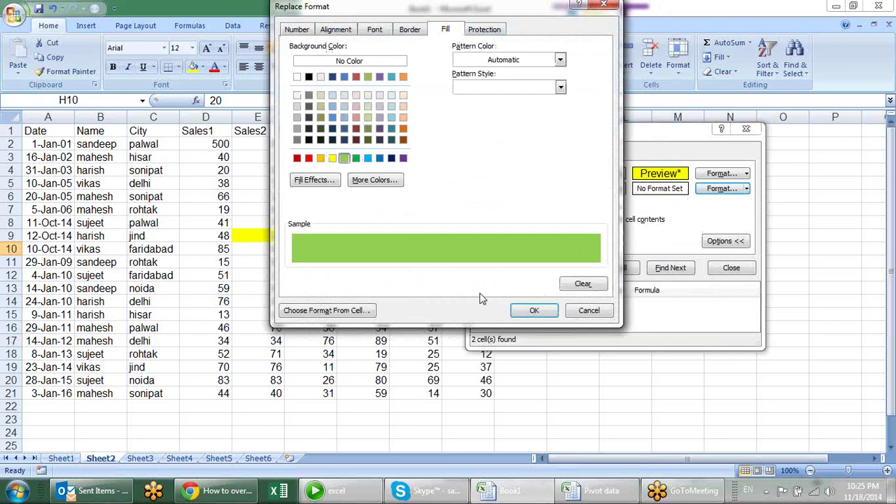
pyautogui.click(534, 310)
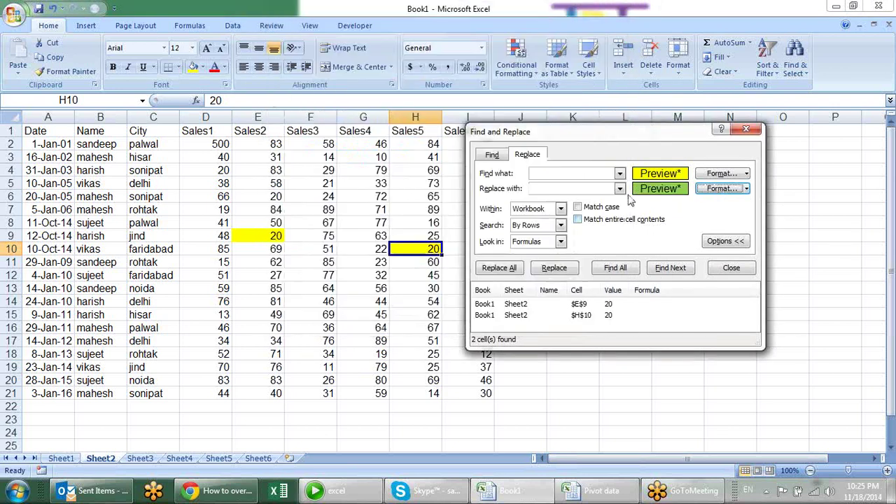
# Replace All to recolour E9 and H10 green, then close Find and Replace.
pyautogui.click(516, 271)
pyautogui.click(453, 278)
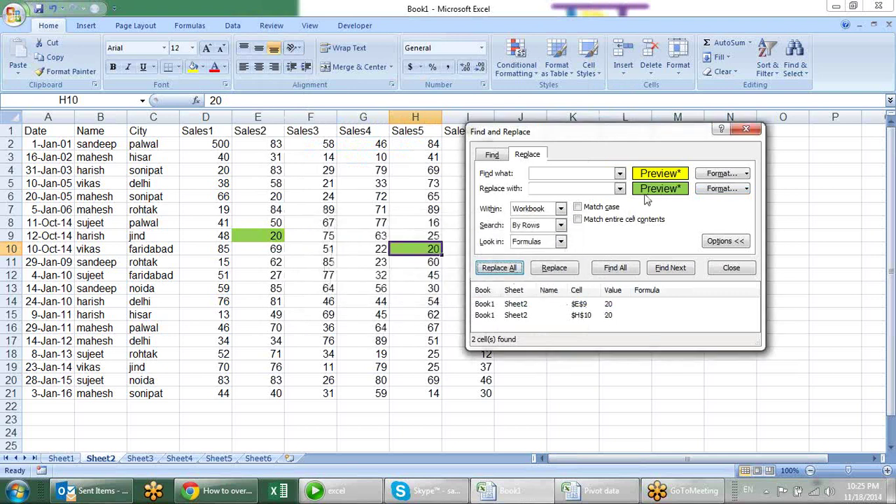
pyautogui.click(746, 129)
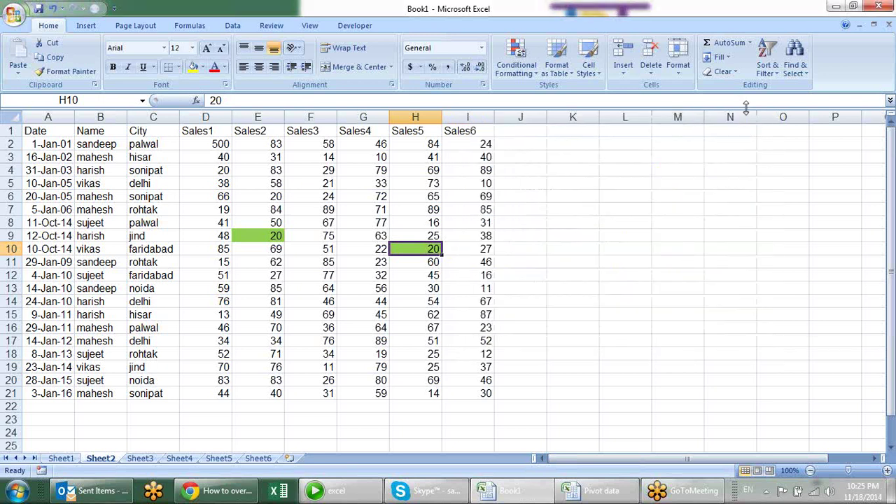
# Jump to cell AA500 with Find & Select > Go To.
pyautogui.click(798, 74)
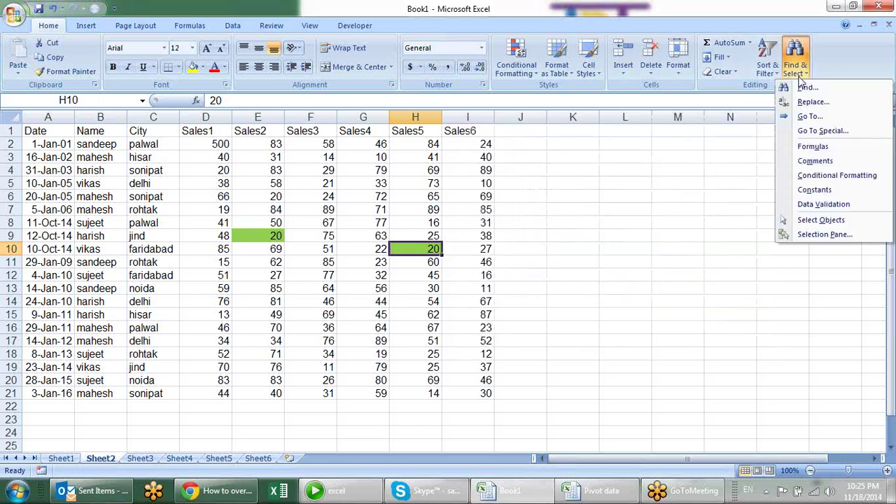
pyautogui.click(801, 117)
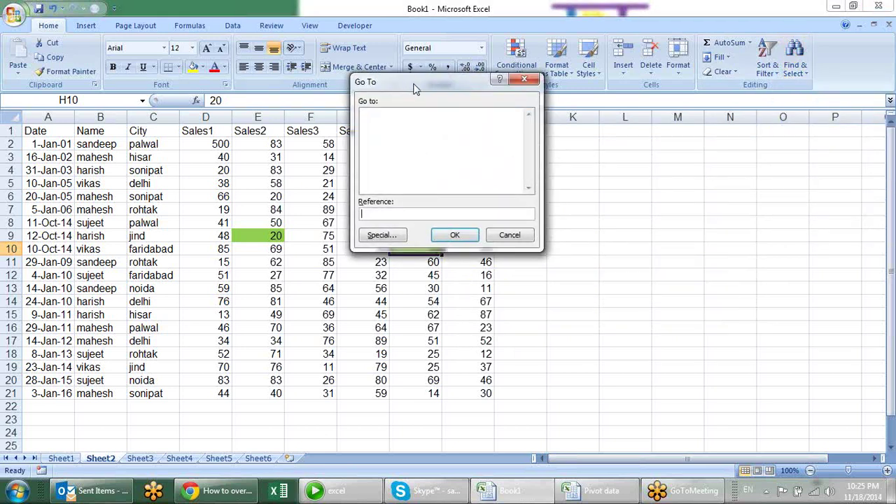
pyautogui.moveTo(410, 84); pyautogui.dragTo(455, 106)
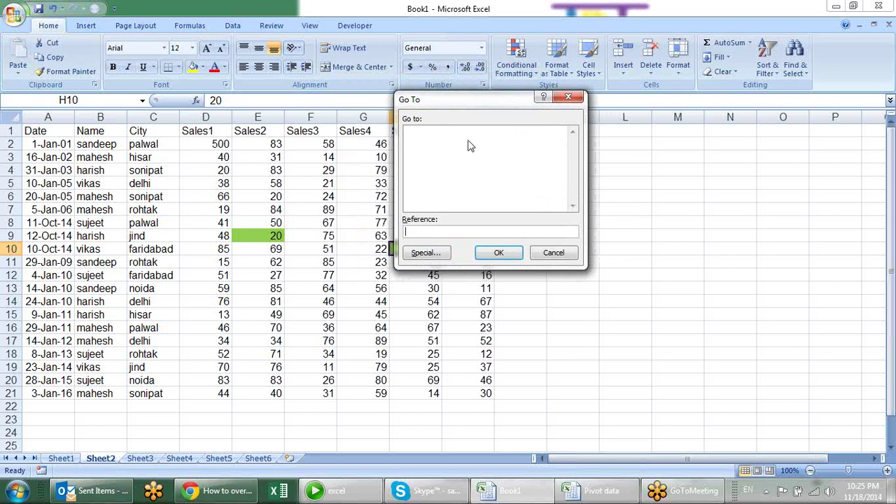
pyautogui.write('aa500')
pyautogui.press('Return')
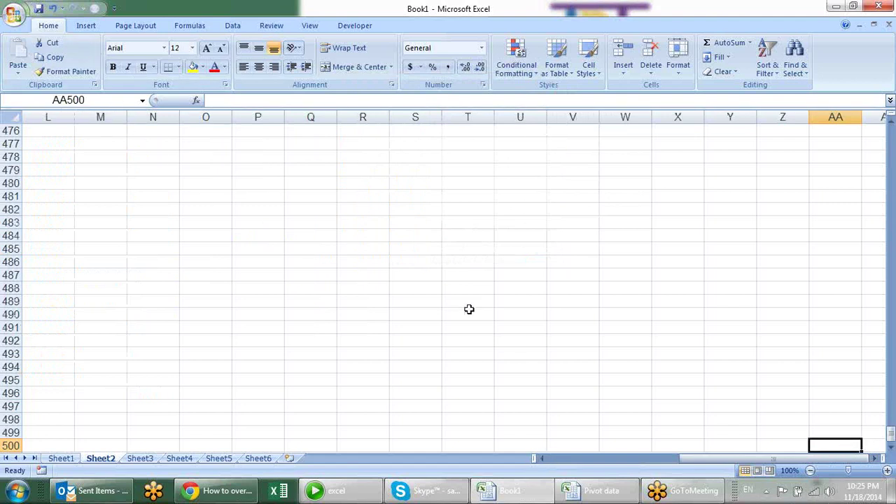
# Return to cell A1 with F5, then cancel a second Go To.
pyautogui.press('F5')
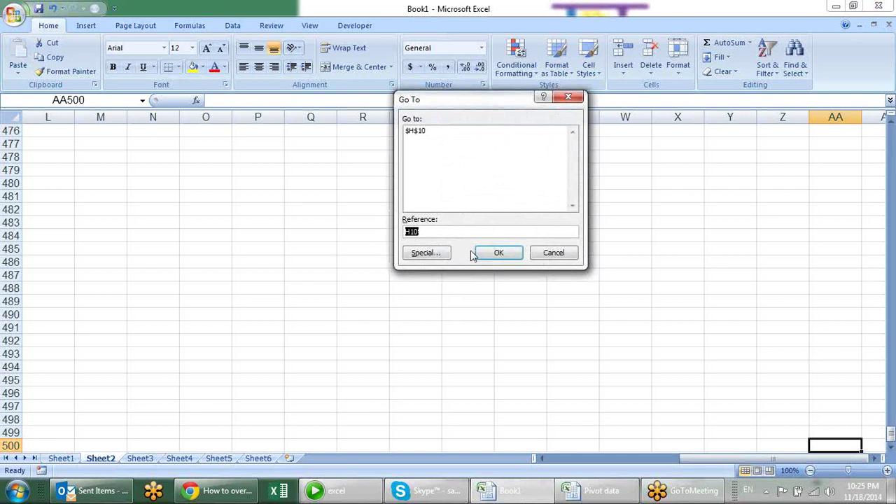
pyautogui.press('Return')
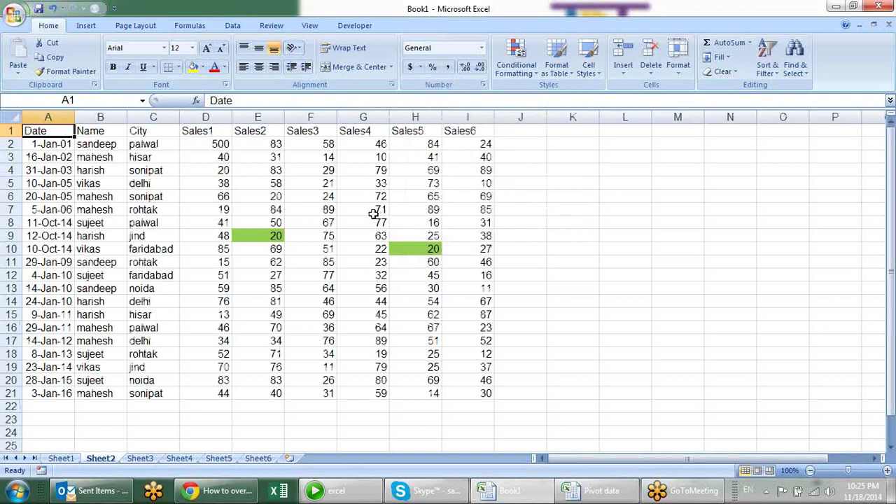
pyautogui.press('F5')
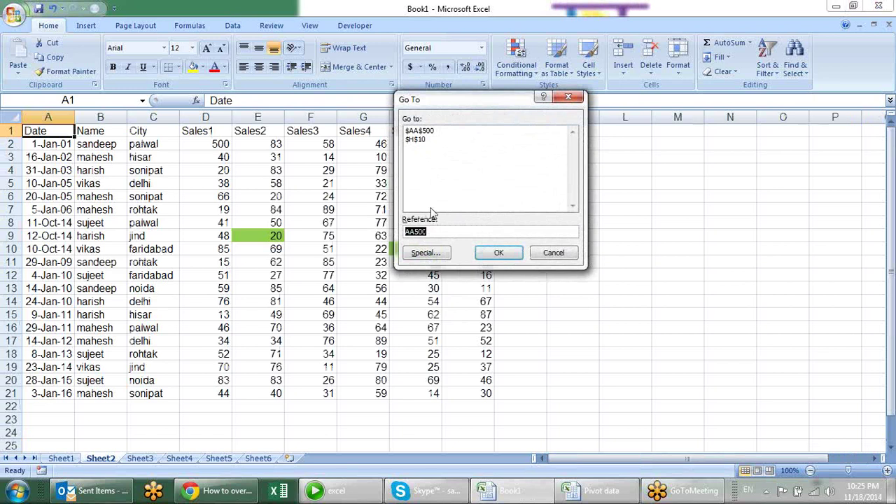
pyautogui.press('Escape')
pyautogui.click(794, 56)
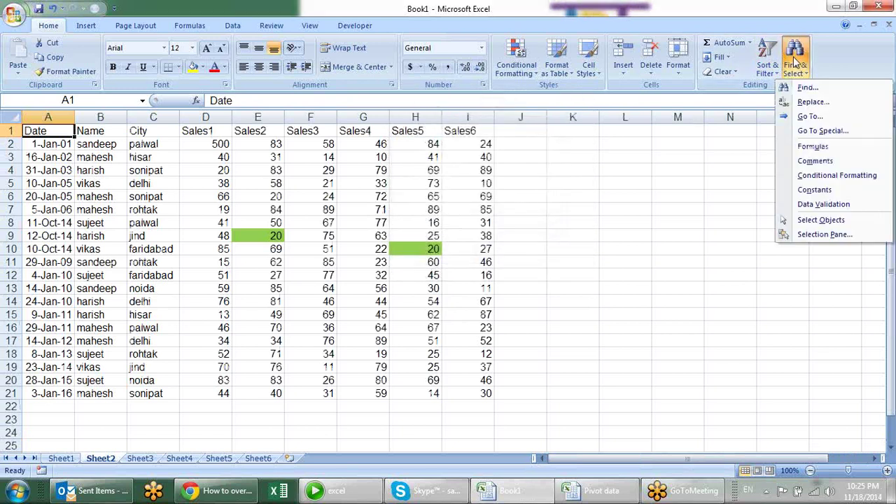
# Dismiss Go To Special without running it and select cell C9.
pyautogui.click(828, 135)
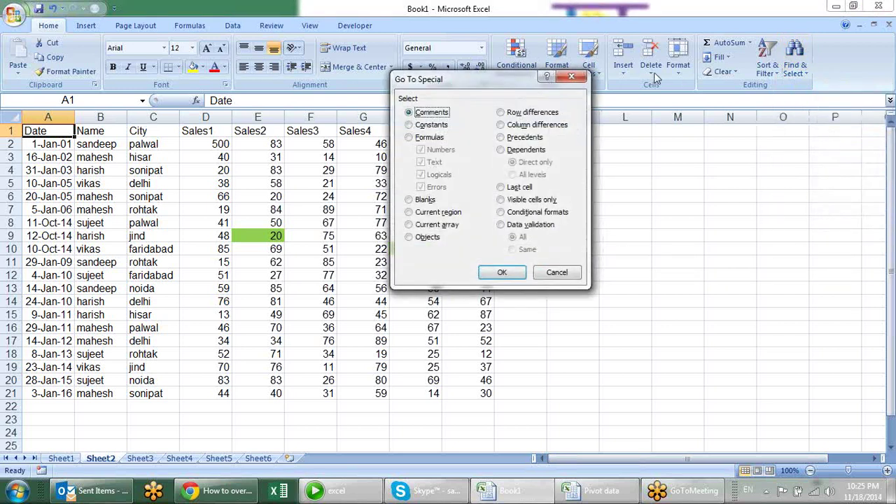
pyautogui.moveTo(504, 75); pyautogui.dragTo(651, 126)
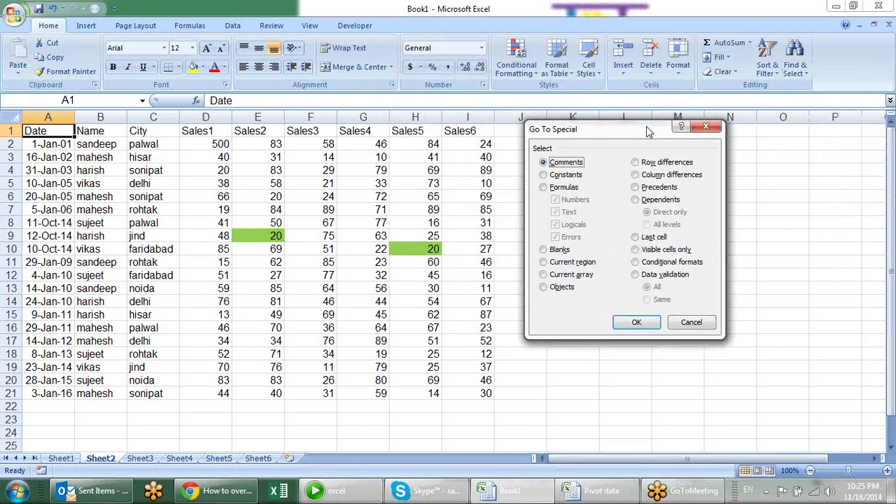
pyautogui.press('Escape')
pyautogui.click(177, 234)
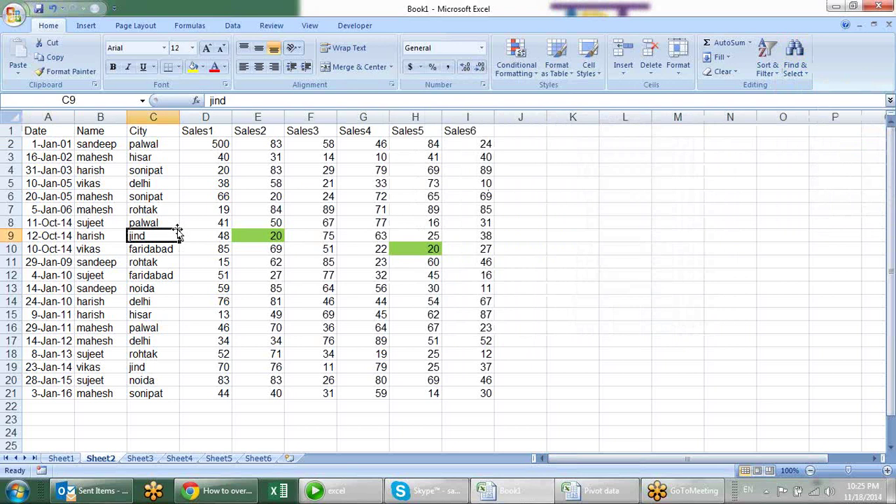
# Add comments to cells C9 and F17, typing 'sdfsdafs' in F17's comment.
pyautogui.hotkey('shift', 'F2')
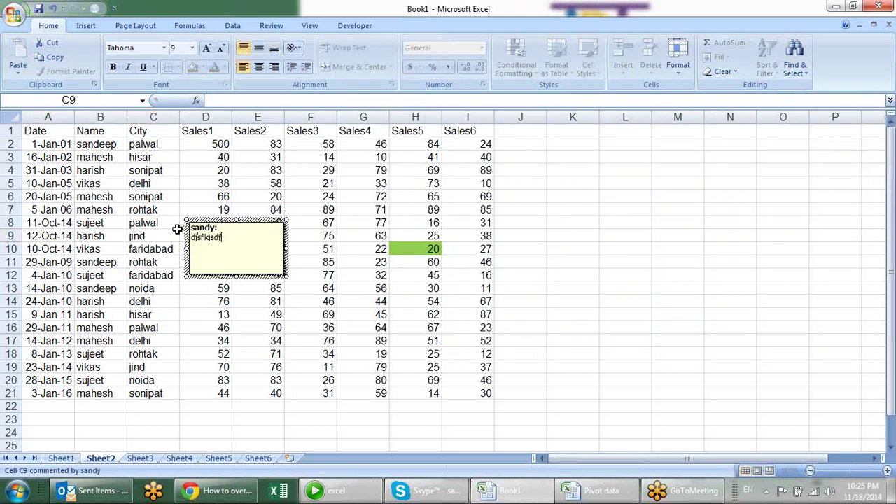
pyautogui.click(305, 341)
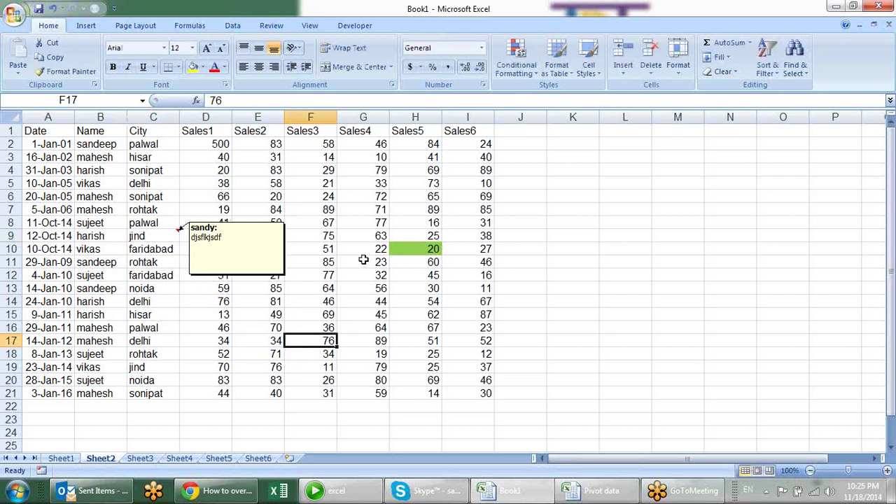
pyautogui.hotkey('shift', 'F2')
pyautogui.write('sdfsdafs')
pyautogui.click(552, 324)
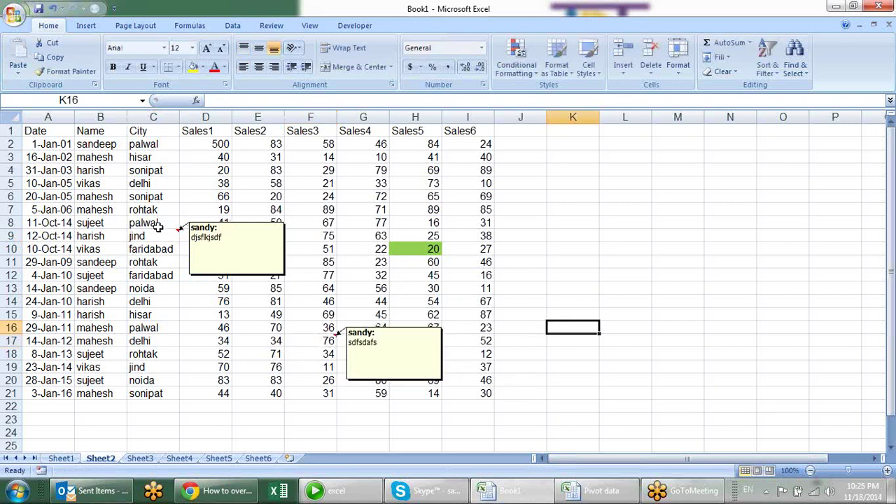
pyautogui.click(329, 181)
# Select all commented cells with Go To Special > Comments, previewing fill colours.
pyautogui.click(795, 55)
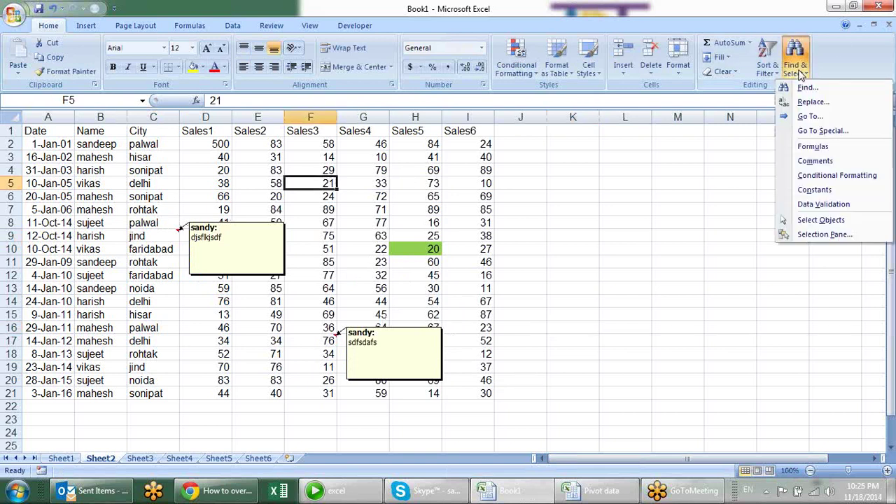
pyautogui.click(815, 131)
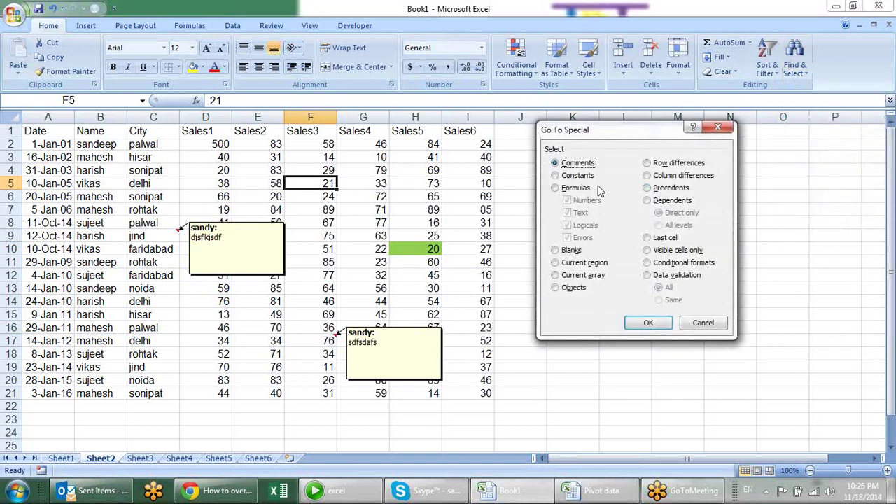
pyautogui.click(648, 323)
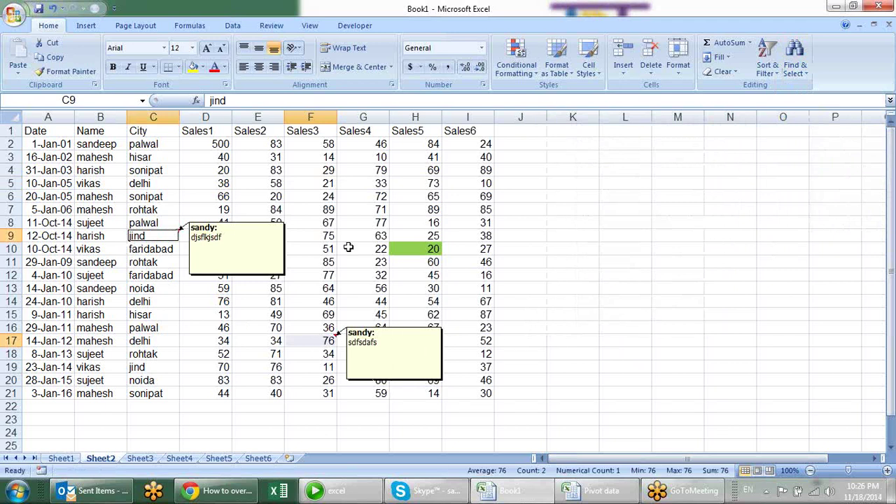
pyautogui.click(203, 68)
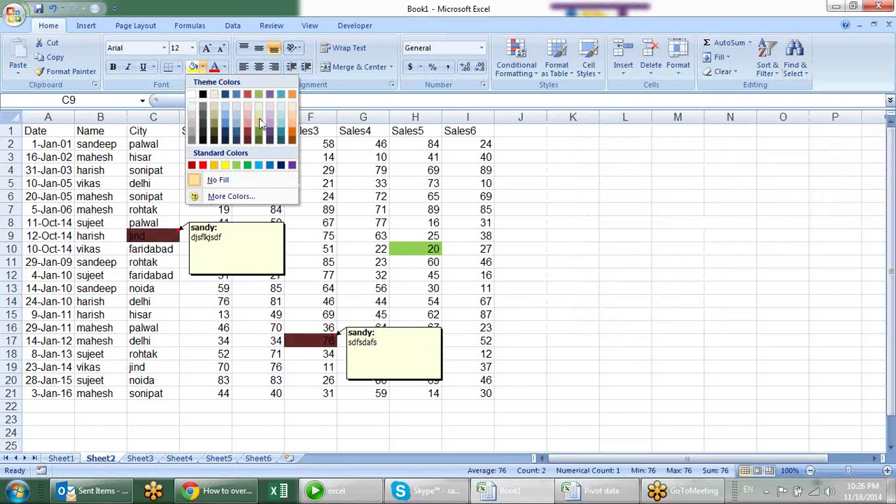
pyautogui.click(795, 76)
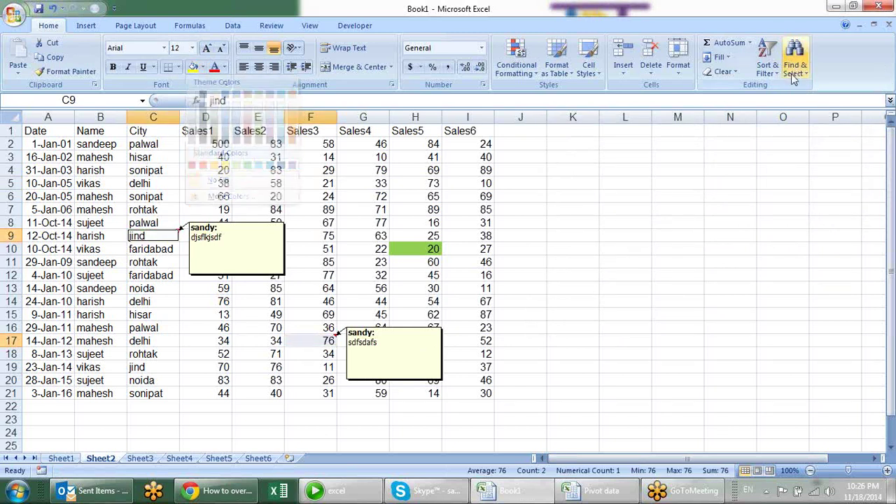
pyautogui.click(794, 77)
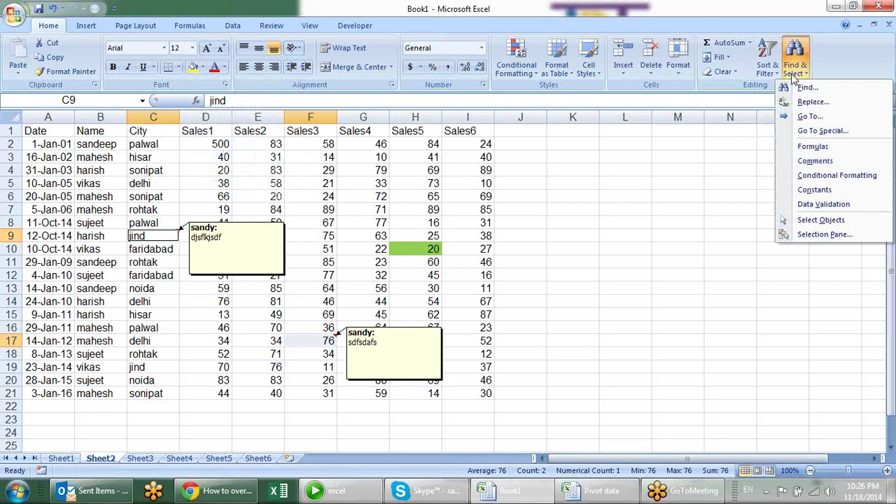
# Select all constant cells in A1:I21 via Go To Special > Constants, twice.
pyautogui.click(822, 131)
pyautogui.click(590, 181)
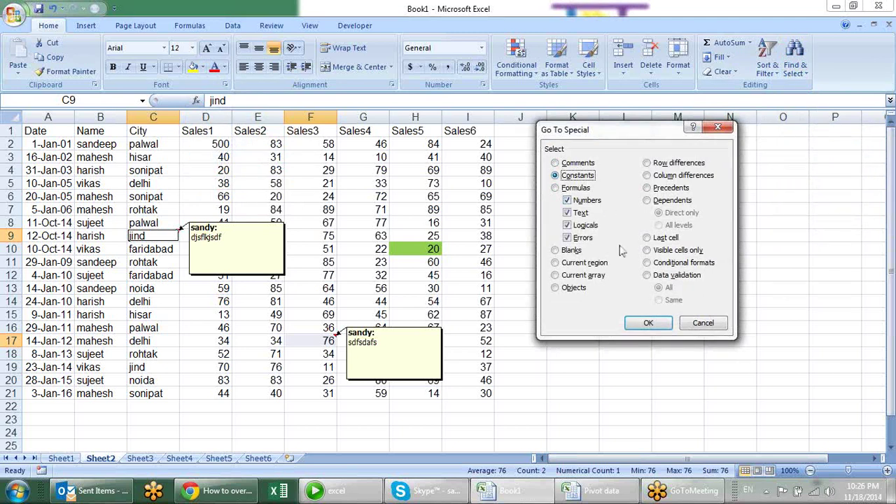
pyautogui.click(628, 323)
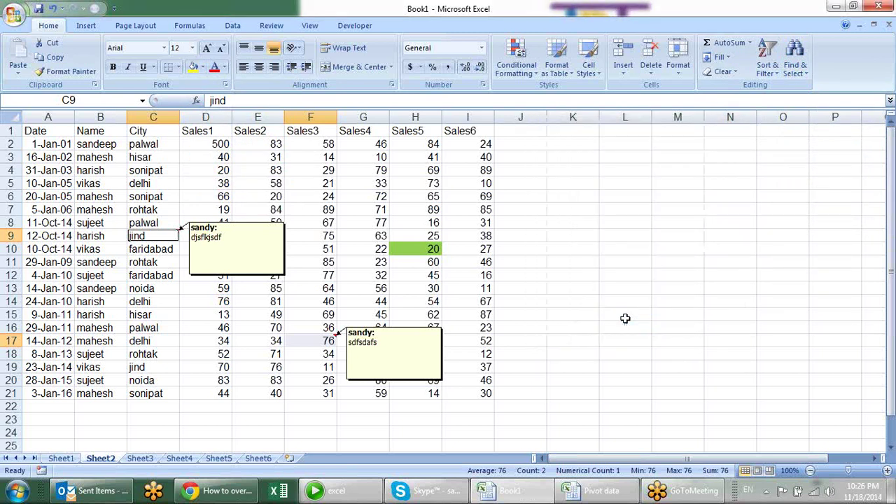
pyautogui.click(221, 146)
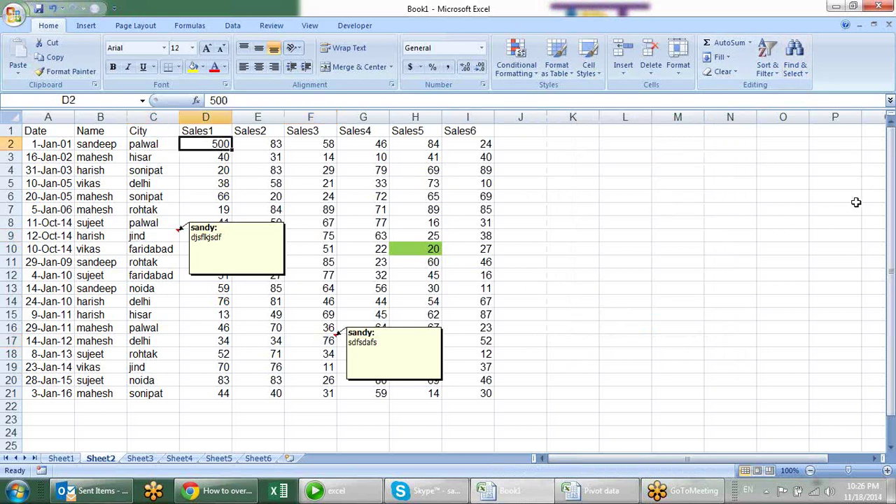
pyautogui.press('F5')
pyautogui.click(572, 302)
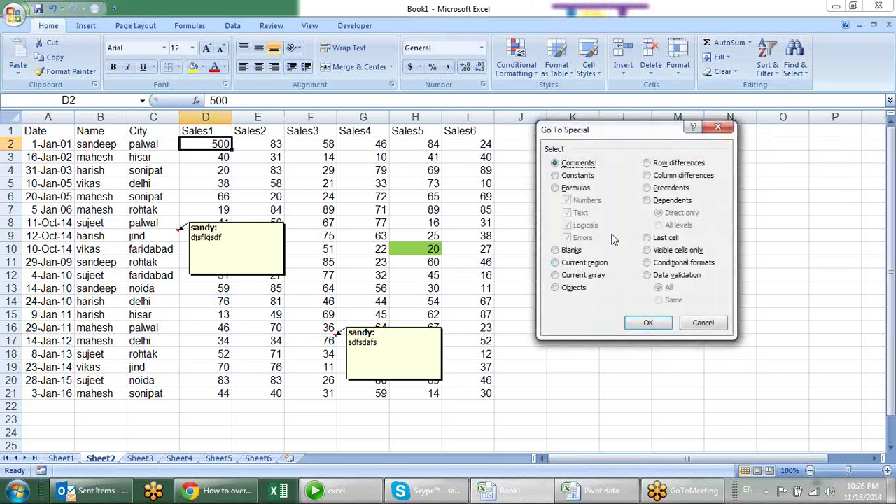
pyautogui.click(578, 176)
pyautogui.click(648, 323)
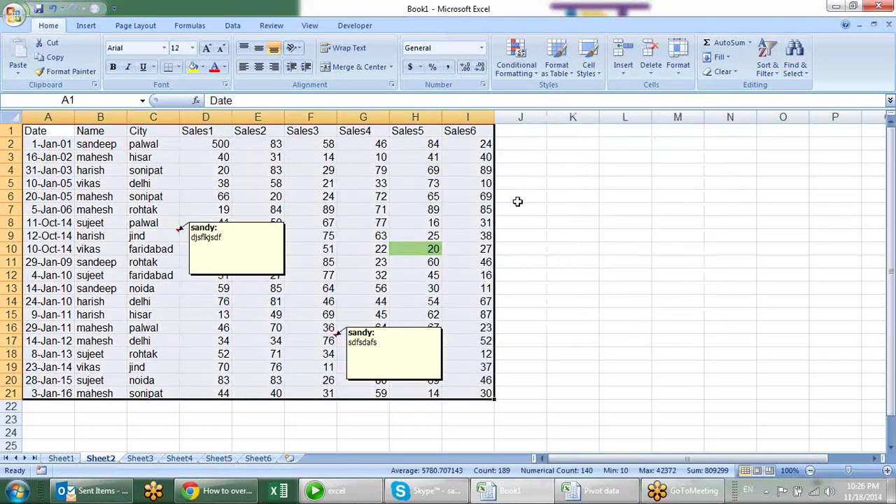
pyautogui.click(419, 173)
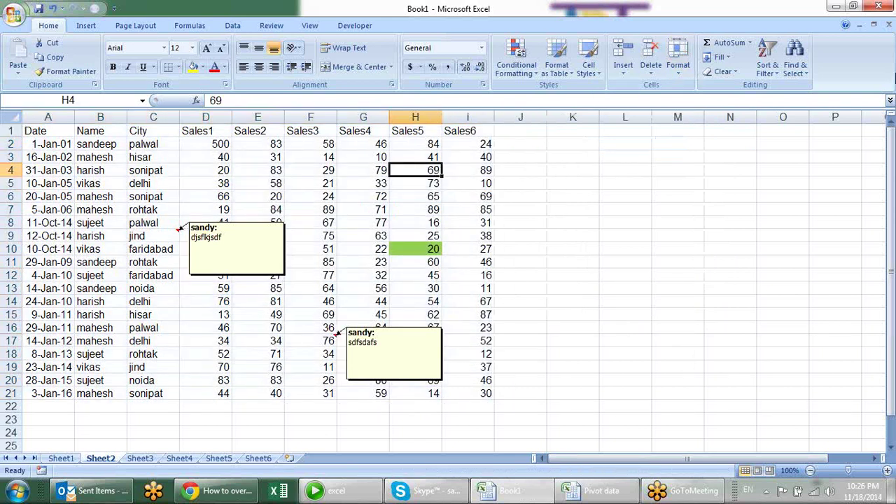
pyautogui.click(806, 61)
pyautogui.click(824, 128)
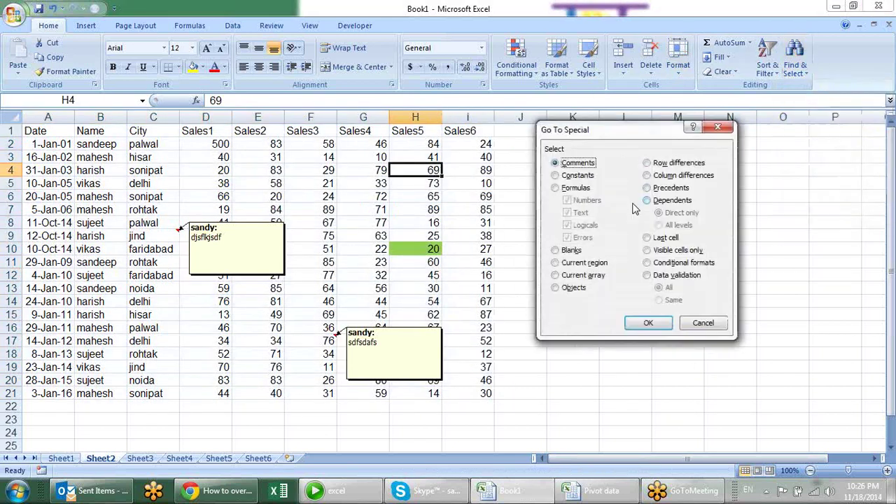
pyautogui.click(576, 175)
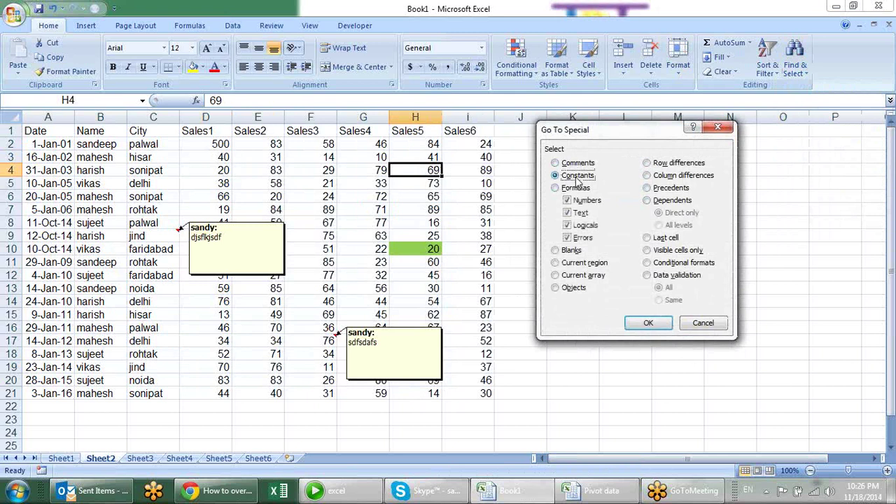
pyautogui.click(568, 201)
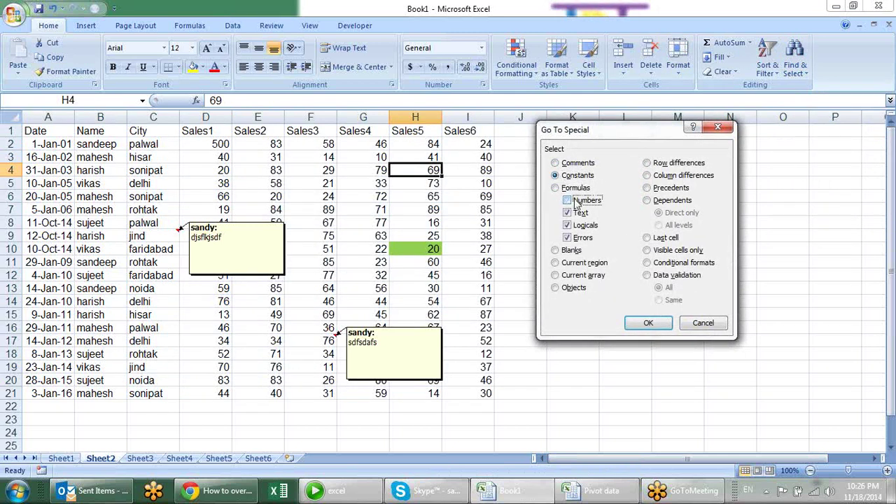
pyautogui.click(581, 213)
pyautogui.click(579, 201)
pyautogui.click(585, 191)
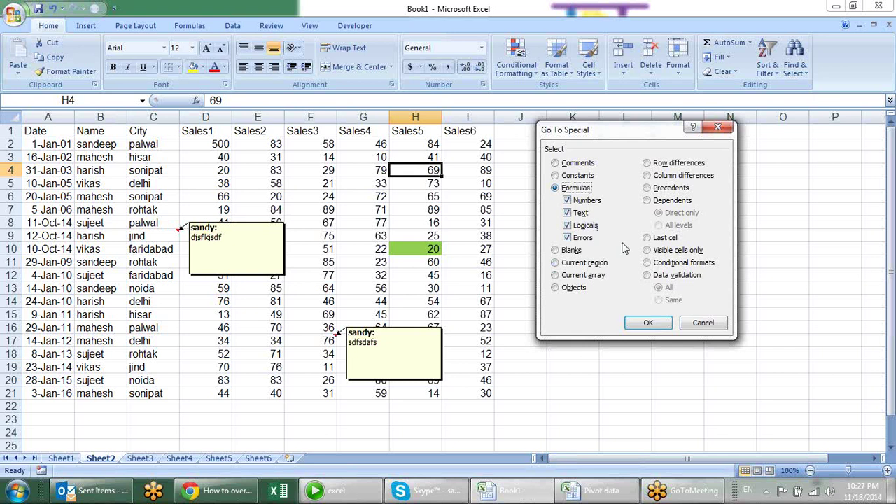
pyautogui.click(579, 252)
pyautogui.click(648, 323)
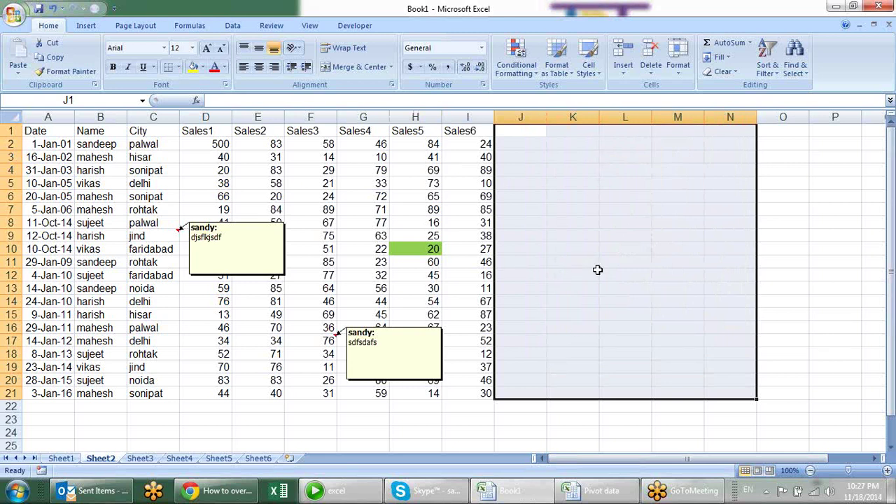
pyautogui.click(403, 185)
pyautogui.click(402, 186)
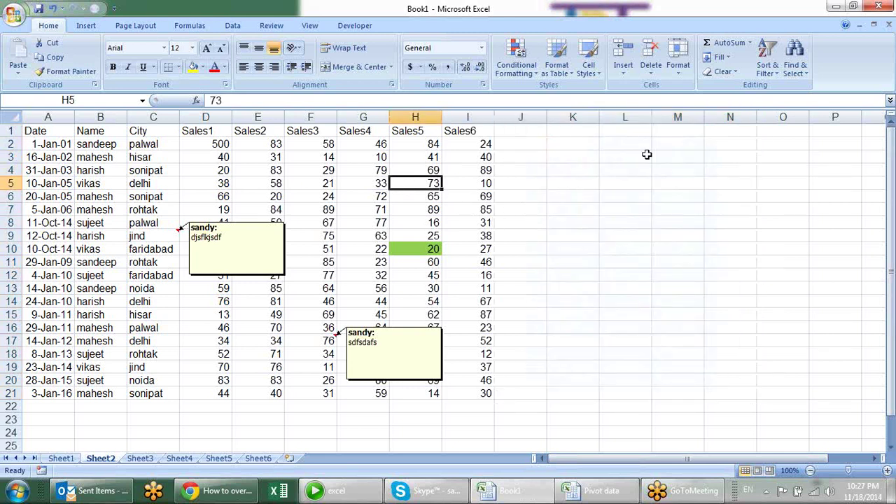
# Dismiss Go To Special and clear the Sales1 and Sales2 values in D4:E6.
pyautogui.click(792, 70)
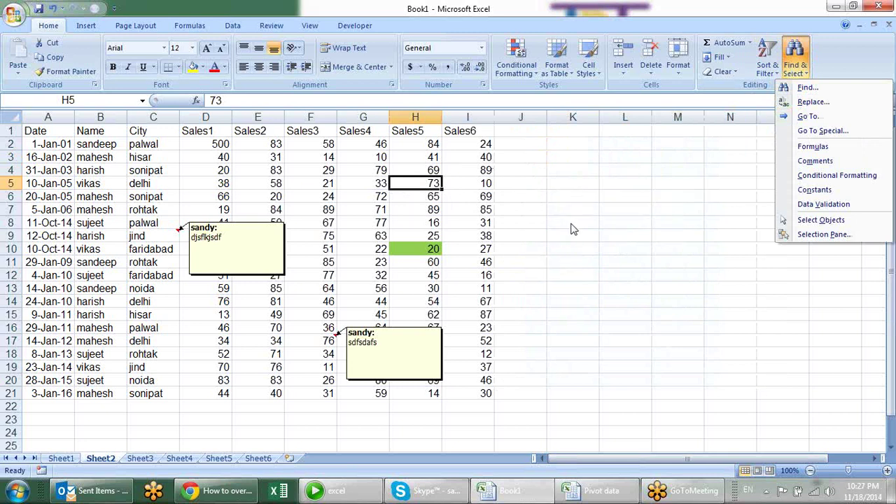
pyautogui.click(805, 133)
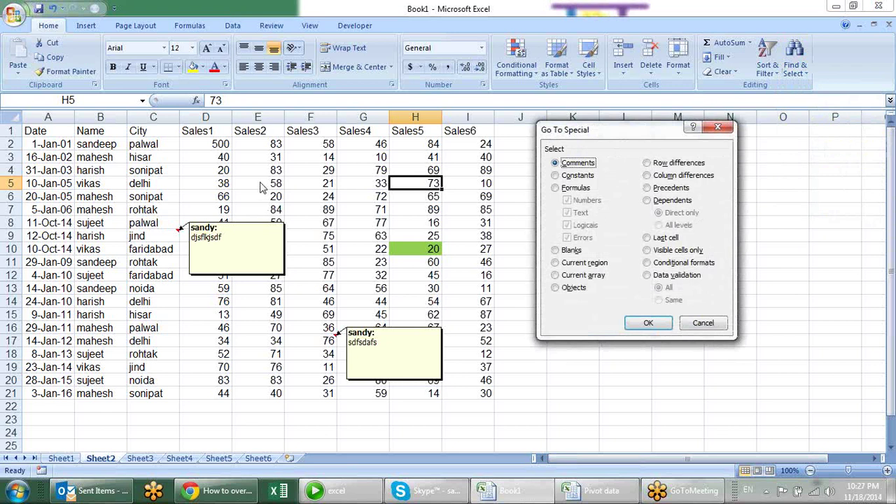
pyautogui.press('Escape')
pyautogui.moveTo(199, 170); pyautogui.dragTo(259, 199)
pyautogui.press('Delete')
# Select all blank cells via F5 > Special > Blanks, previewing fill colours, then select G6.
pyautogui.click(628, 220)
pyautogui.click(455, 197)
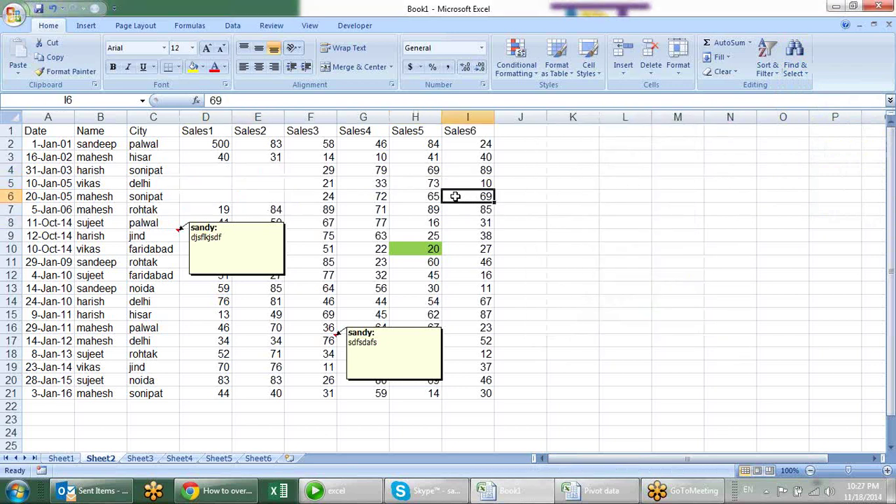
pyautogui.press('F5')
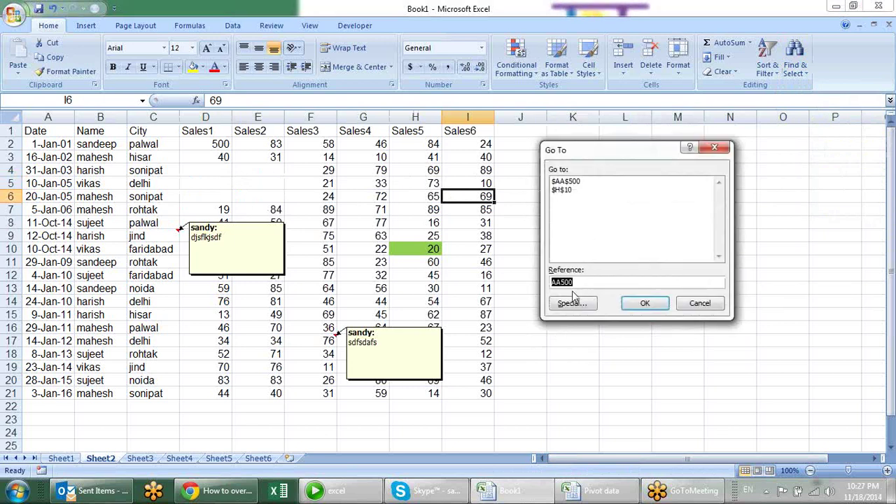
pyautogui.hotkey('alt', 's')
pyautogui.click(575, 251)
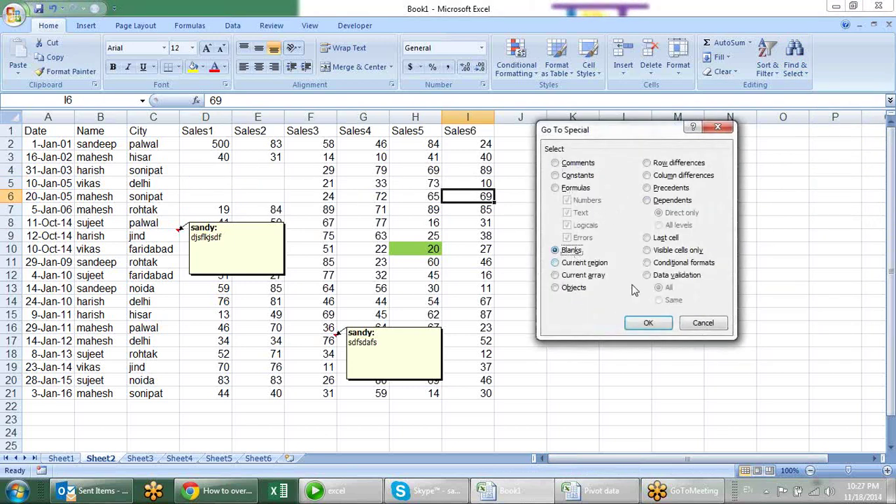
pyautogui.click(644, 318)
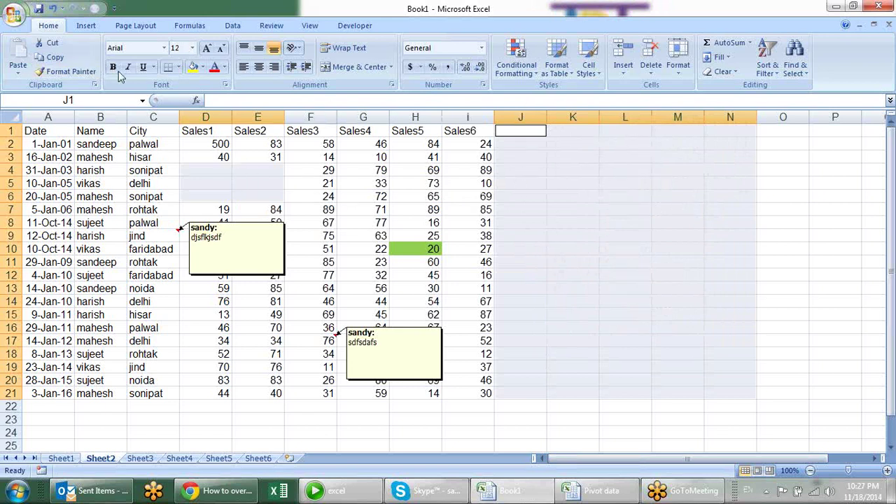
pyautogui.click(203, 67)
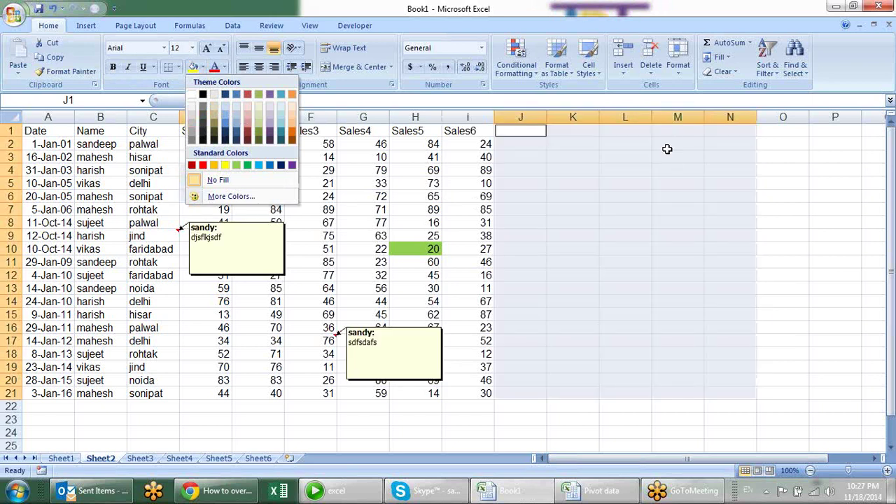
pyautogui.click(667, 149)
pyautogui.click(362, 196)
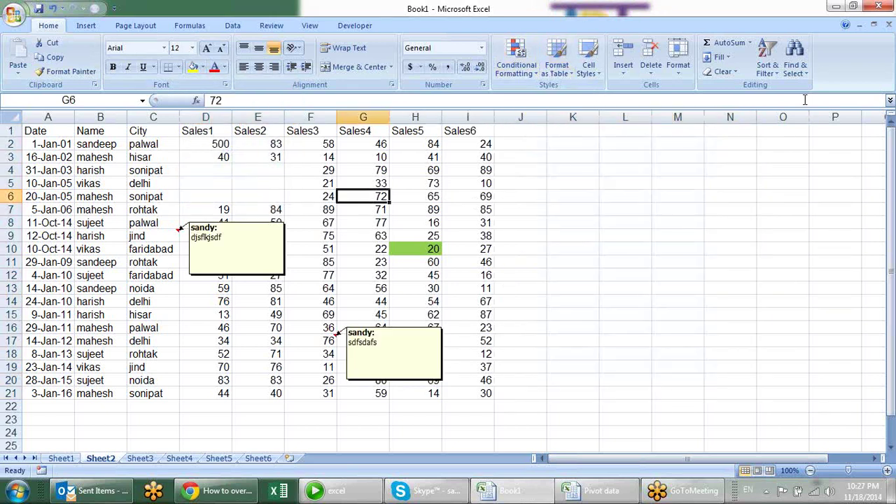
pyautogui.click(794, 59)
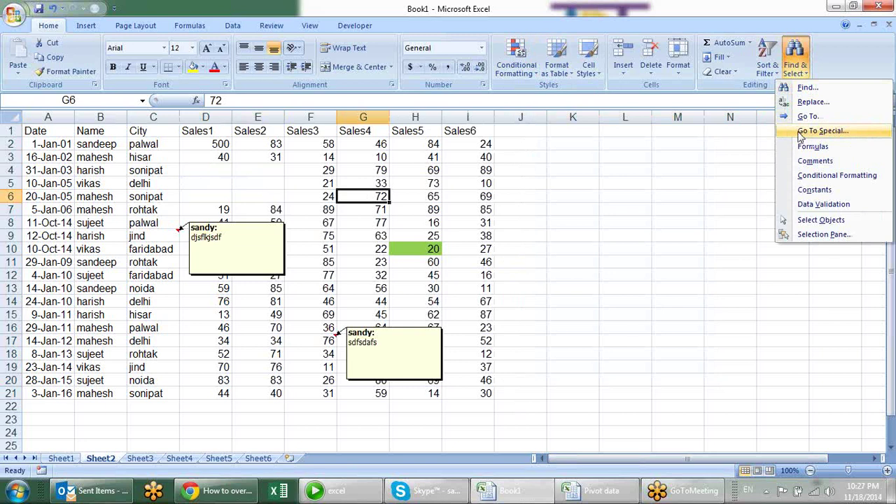
pyautogui.click(801, 133)
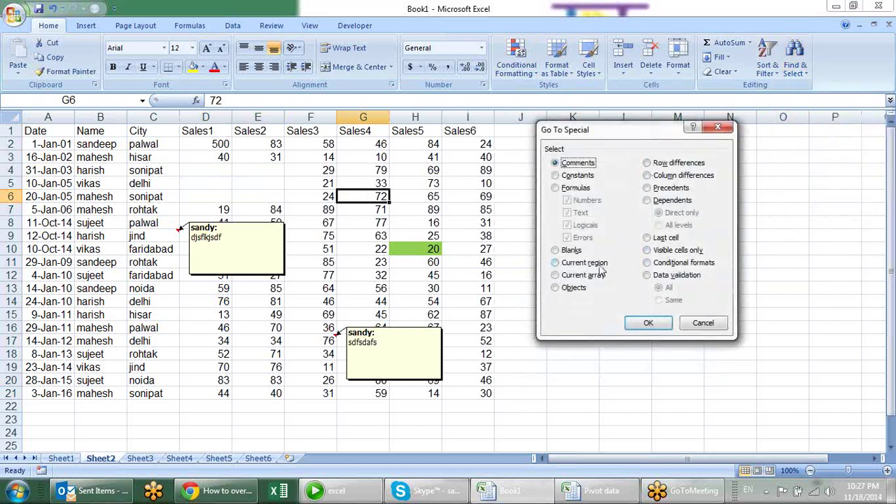
pyautogui.click(592, 264)
pyautogui.click(649, 323)
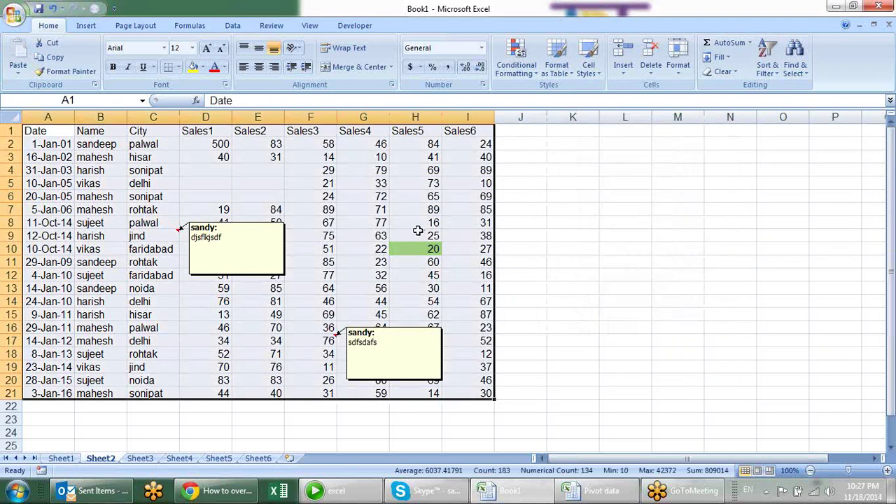
pyautogui.click(800, 70)
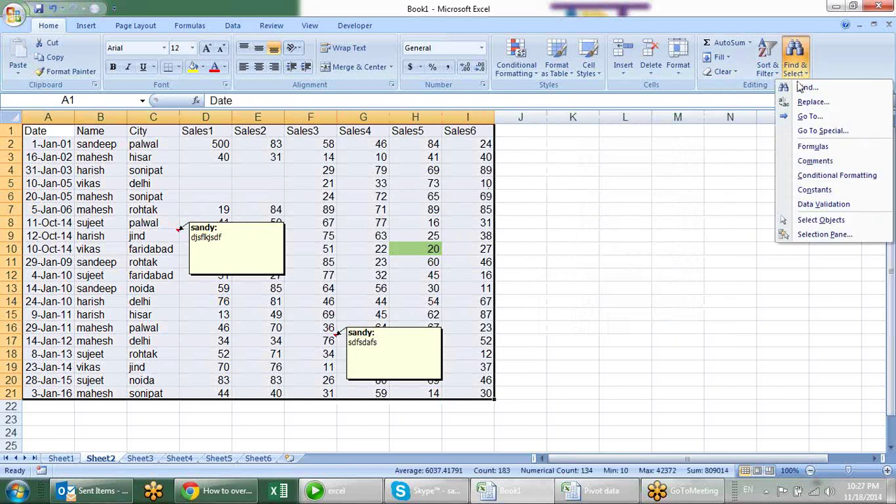
pyautogui.click(805, 133)
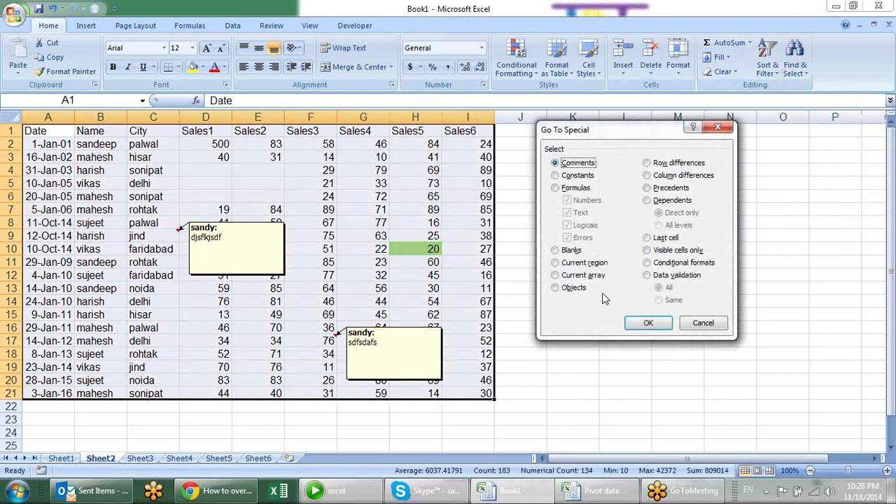
pyautogui.press('Escape')
# Start a TRANSPOSE formula over K3:K15, then cancel it.
pyautogui.click(606, 173)
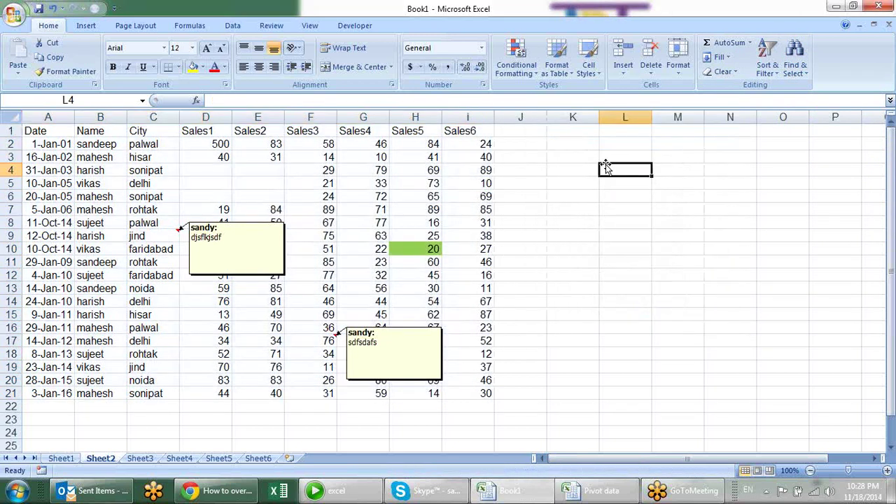
pyautogui.moveTo(574, 154); pyautogui.dragTo(592, 309)
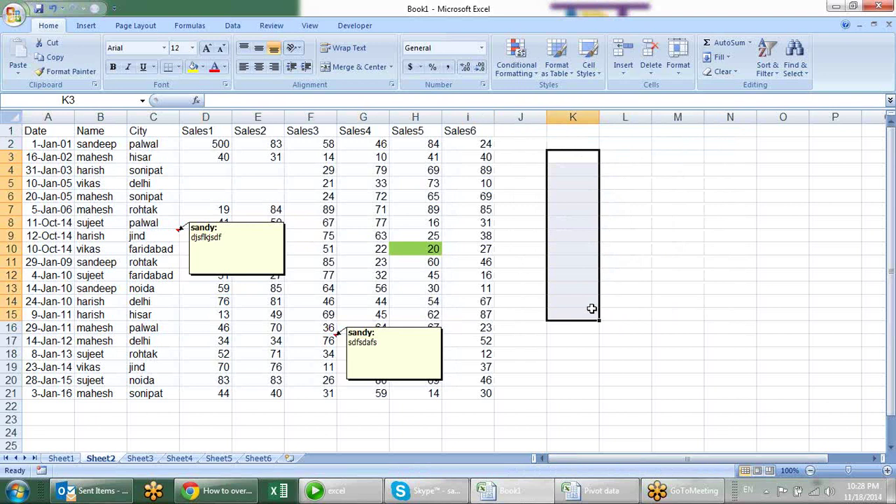
pyautogui.write('=tra')
pyautogui.press('Tab')
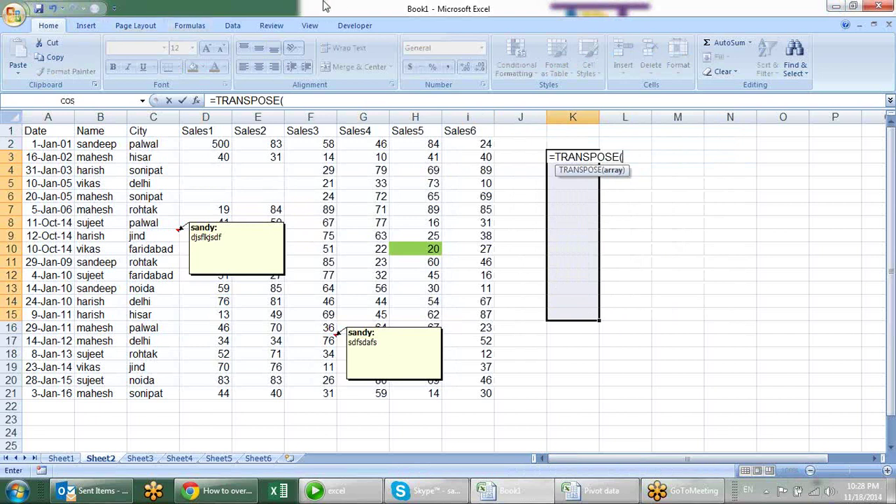
pyautogui.press('Escape')
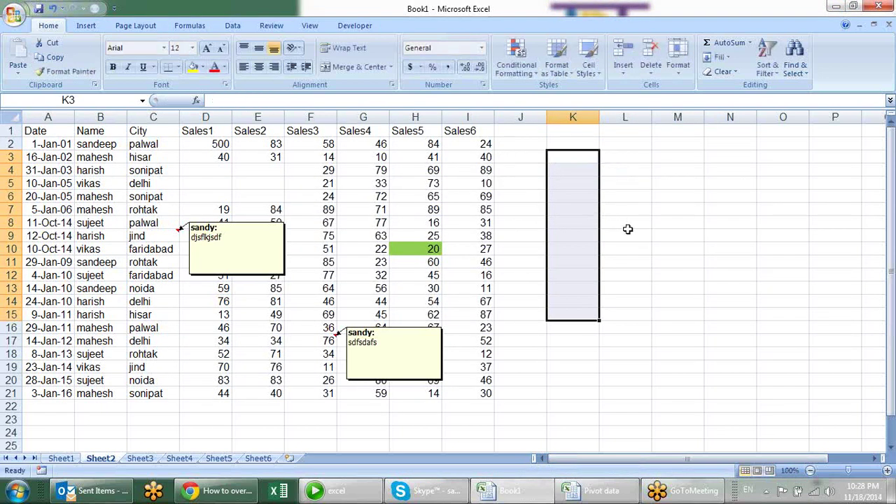
# Enter =TRANSPOSE(I3:I15) as an array formula across K4:O4.
pyautogui.click(600, 171)
pyautogui.moveTo(571, 169); pyautogui.dragTo(781, 175)
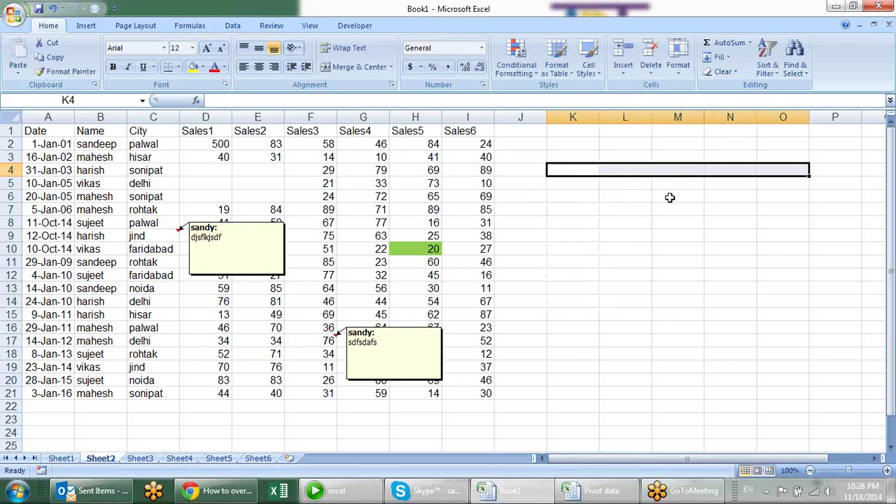
pyautogui.write('=tr')
pyautogui.press('Tab')
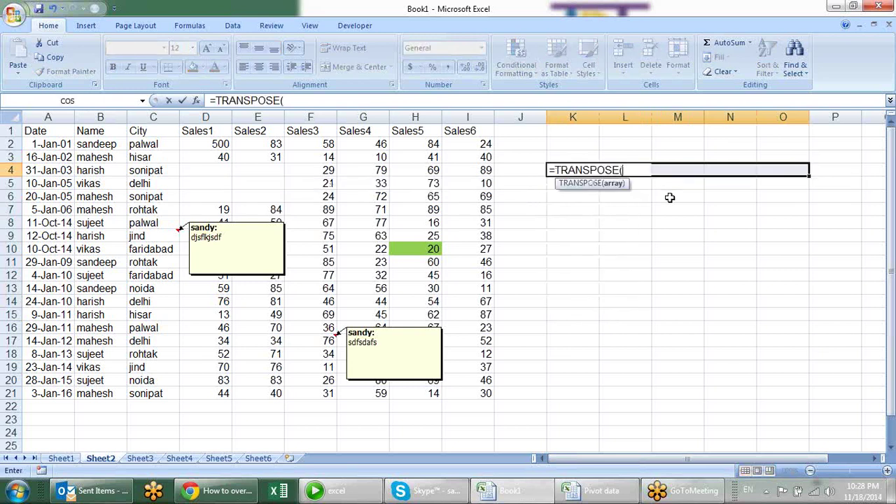
pyautogui.moveTo(478, 156); pyautogui.dragTo(478, 314)
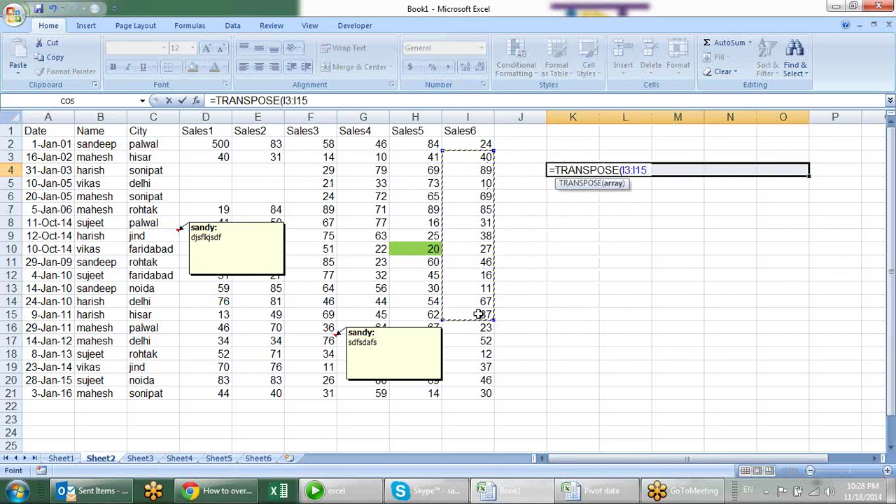
pyautogui.write(')')
pyautogui.hotkey('ctrl', 'shift', 'Return')
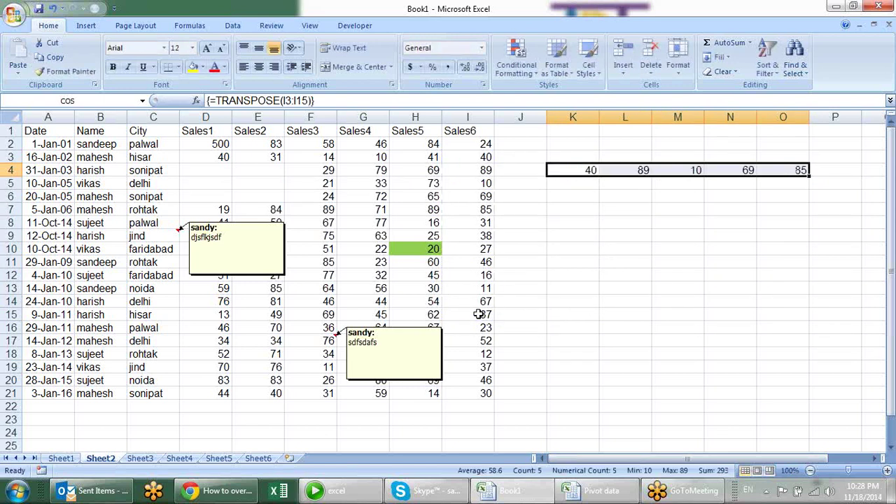
pyautogui.click(575, 210)
pyautogui.click(577, 171)
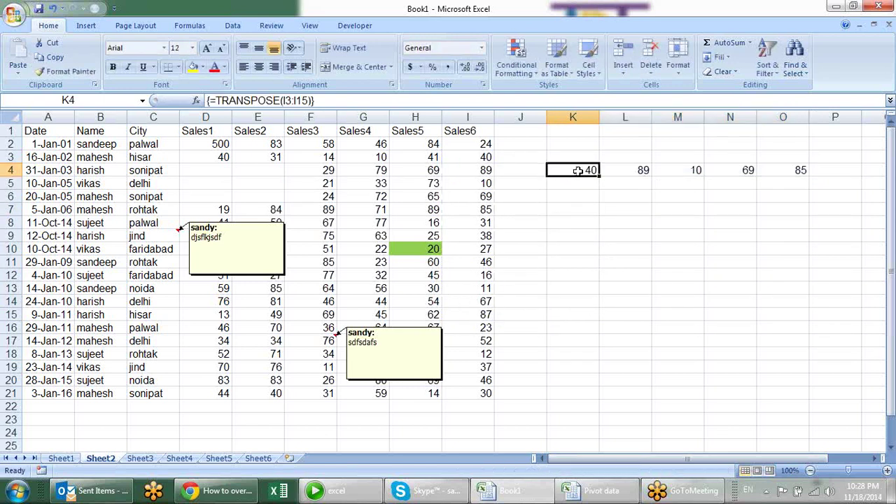
# Select the whole K4:O4 array with Go To Special > Current array.
pyautogui.click(795, 66)
pyautogui.click(812, 131)
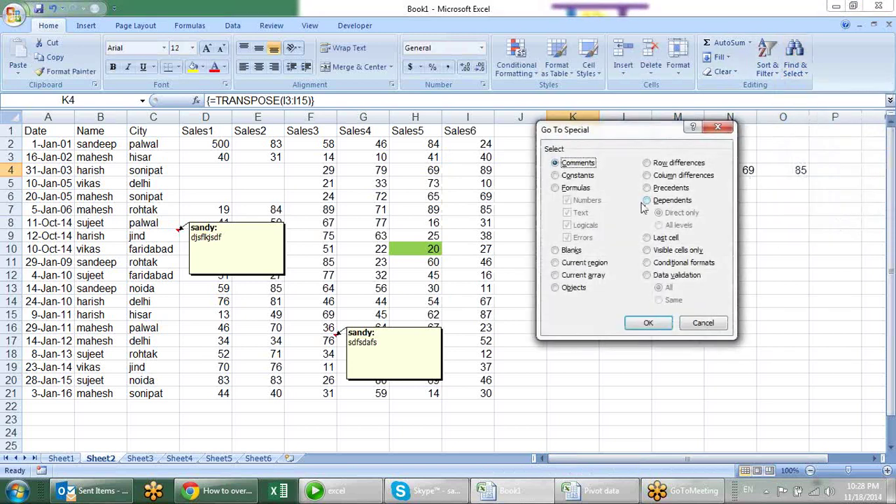
pyautogui.click(594, 275)
pyautogui.click(648, 323)
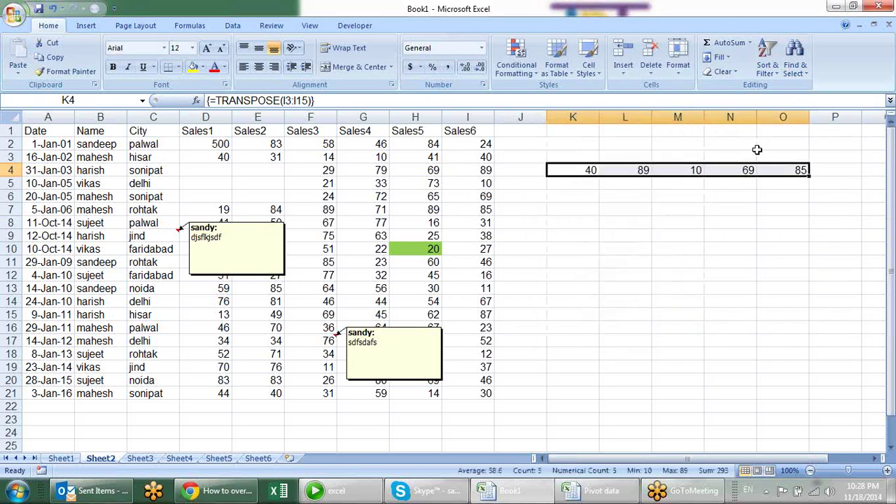
# Dismiss Go To Special, then start inserting a picture from the Insert tab.
pyautogui.click(794, 70)
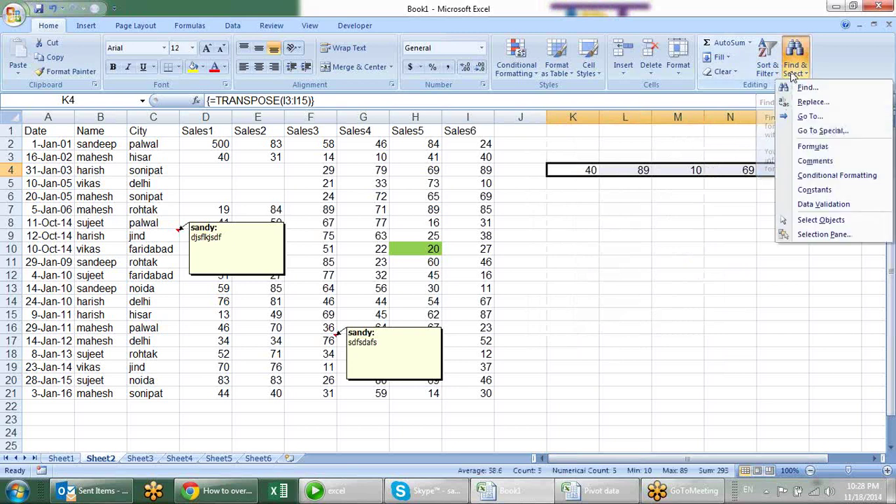
pyautogui.click(819, 130)
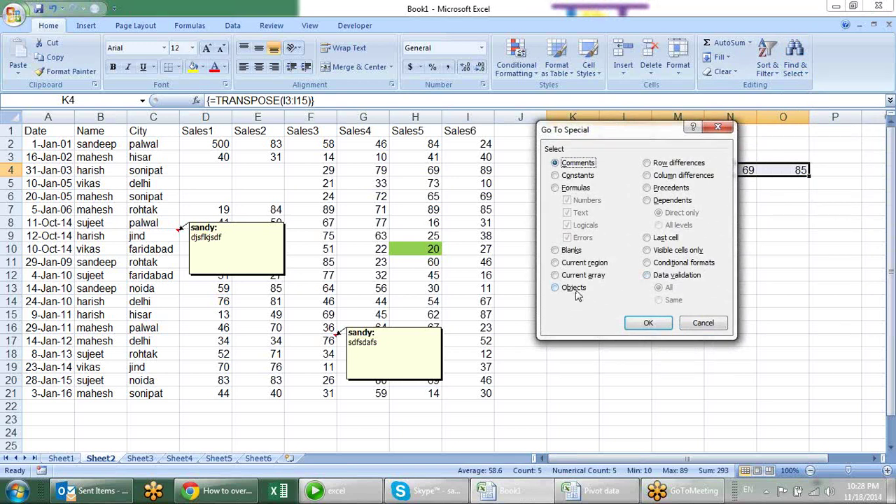
pyautogui.press('Escape')
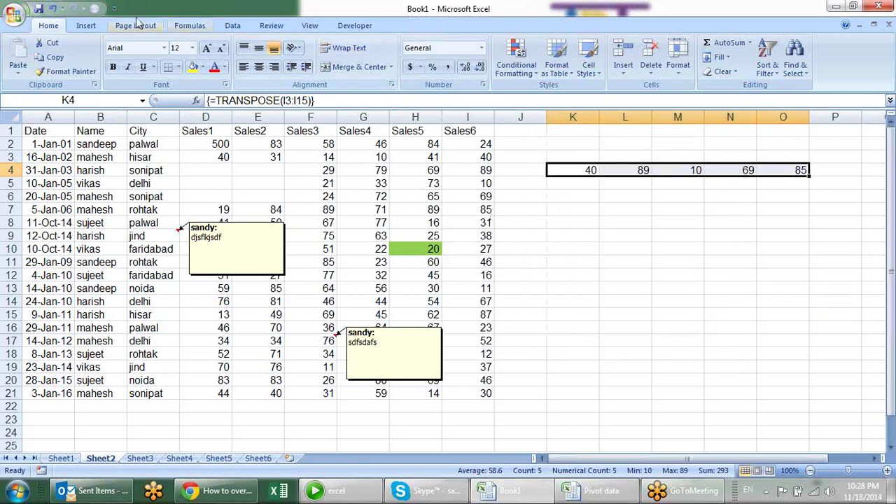
pyautogui.click(86, 25)
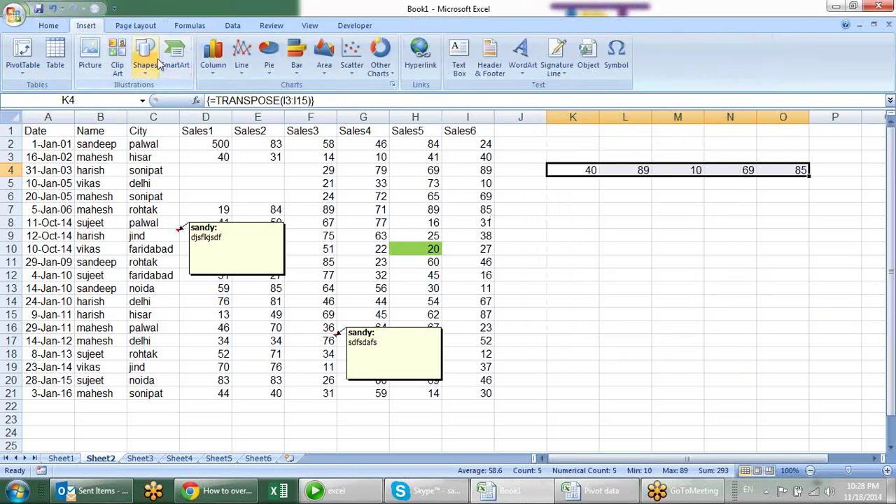
pyautogui.click(90, 56)
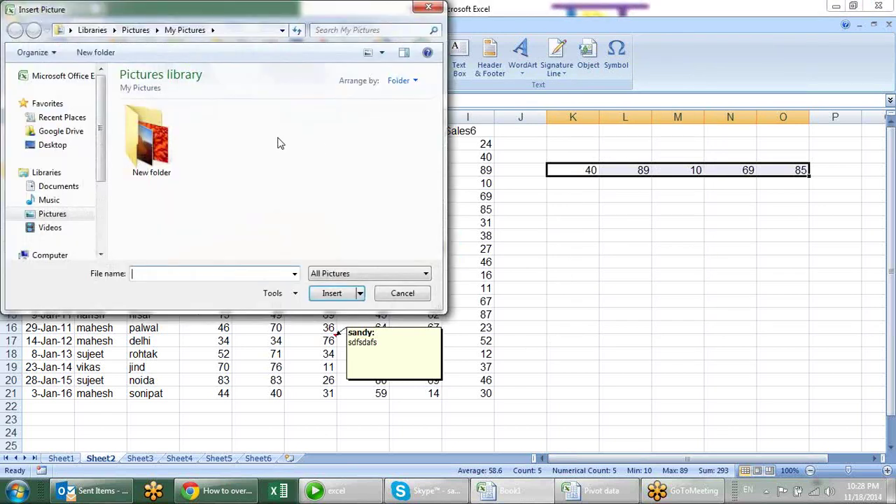
# Insert the desert picture a_1 (2) from the New folder and shrink it over the table's lower middle.
pyautogui.doubleClick(152, 139)
pyautogui.doubleClick(227, 127)
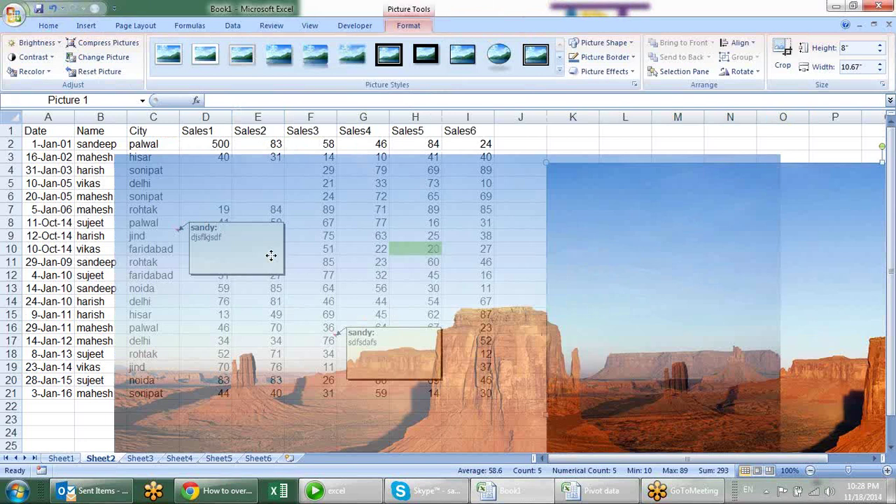
pyautogui.moveTo(712, 264); pyautogui.dragTo(248, 250)
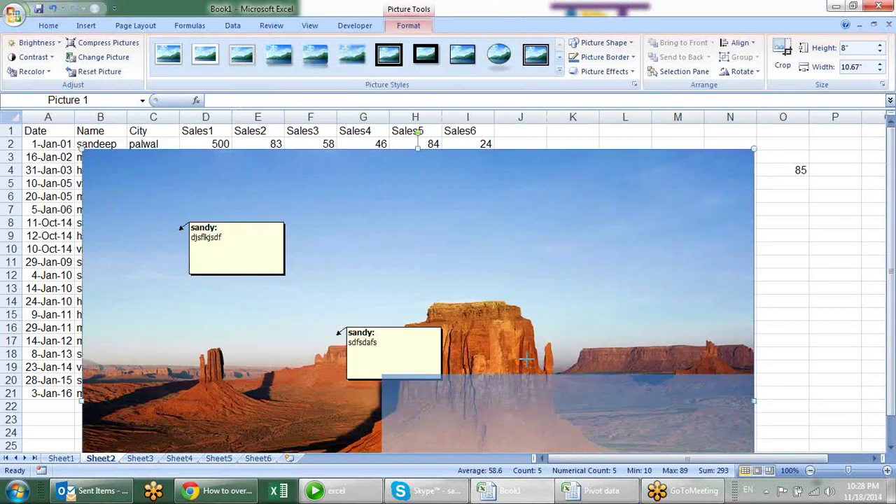
pyautogui.moveTo(82, 145); pyautogui.dragTo(381, 374)
pyautogui.moveTo(600, 394)
pyautogui.mouseDown()
pyautogui.moveTo(492, 221)
pyautogui.moveTo(404, 156)
pyautogui.mouseUp()
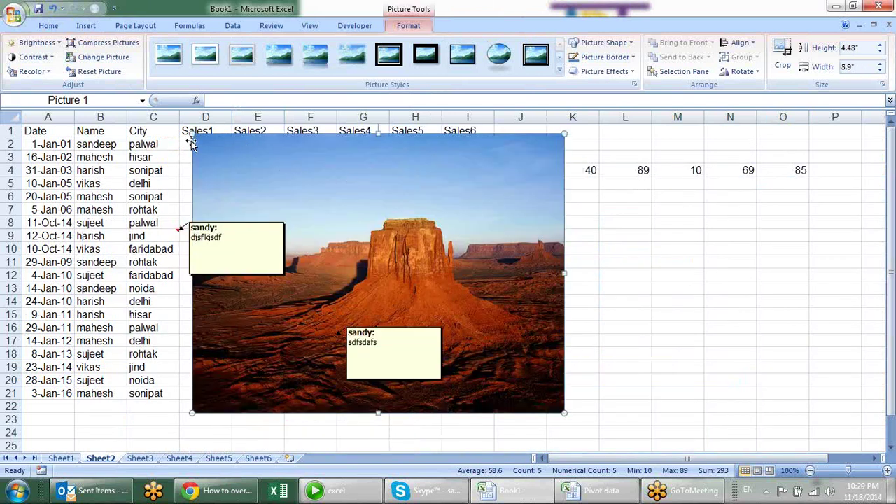
pyautogui.moveTo(190, 137); pyautogui.dragTo(324, 235)
pyautogui.click(636, 249)
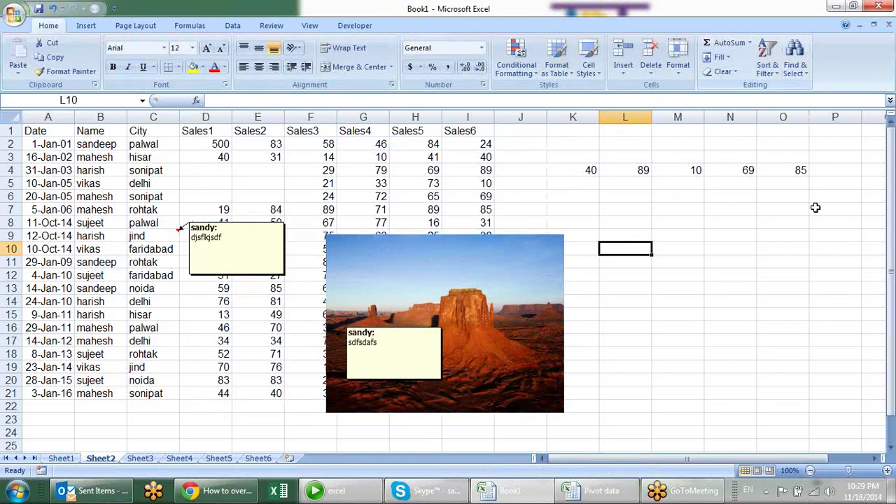
# Move the desert picture up so it covers rows 2 to 15.
pyautogui.click(557, 263)
pyautogui.click(691, 261)
pyautogui.moveTo(538, 301); pyautogui.dragTo(520, 211)
pyautogui.click(740, 286)
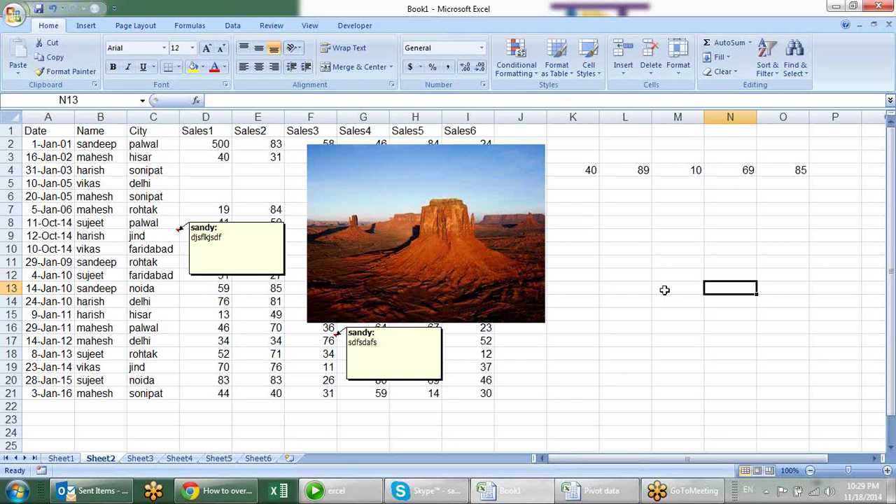
# Select the picture with Go To Special > Objects and drag it beside the table into columns K–P.
pyautogui.click(793, 59)
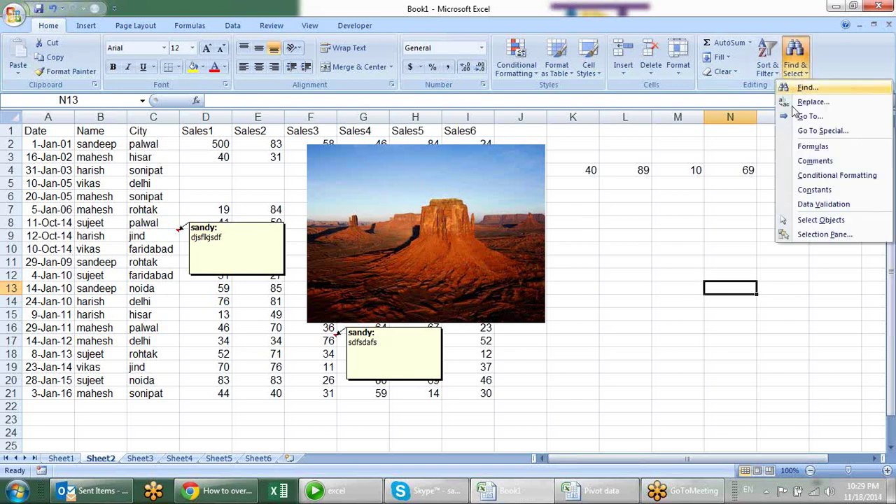
pyautogui.click(805, 131)
pyautogui.click(580, 289)
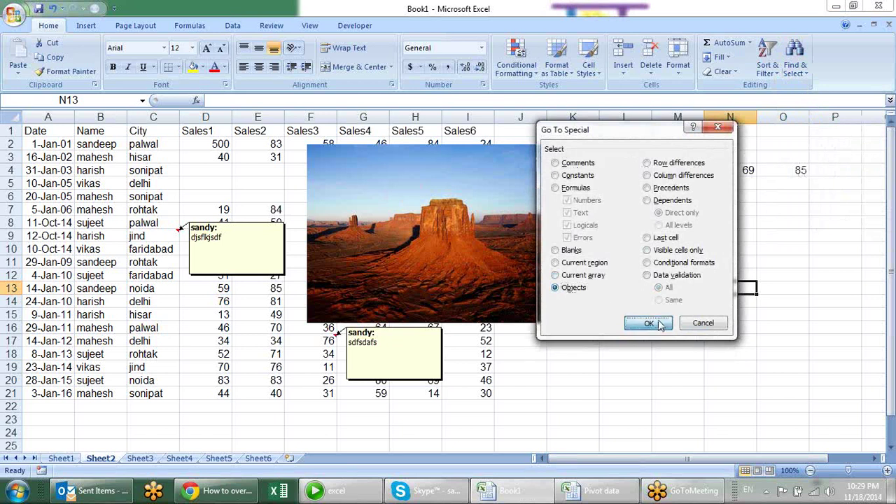
pyautogui.click(649, 323)
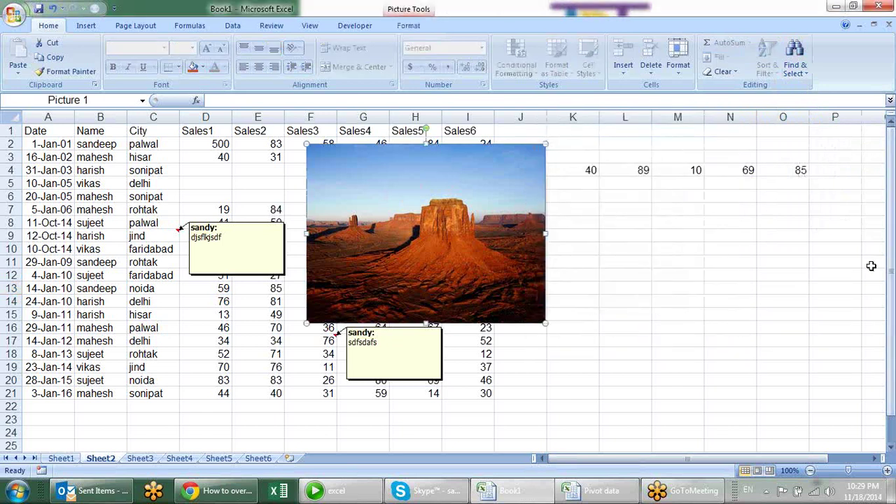
pyautogui.click(798, 252)
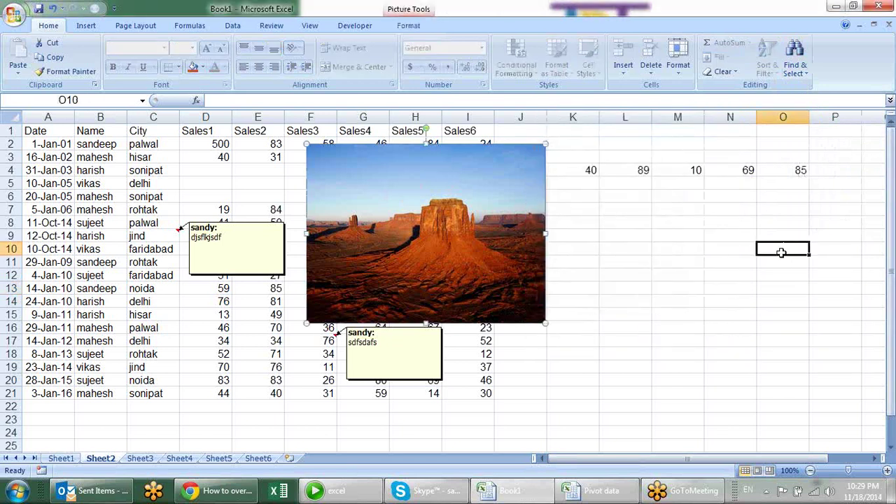
pyautogui.click(805, 70)
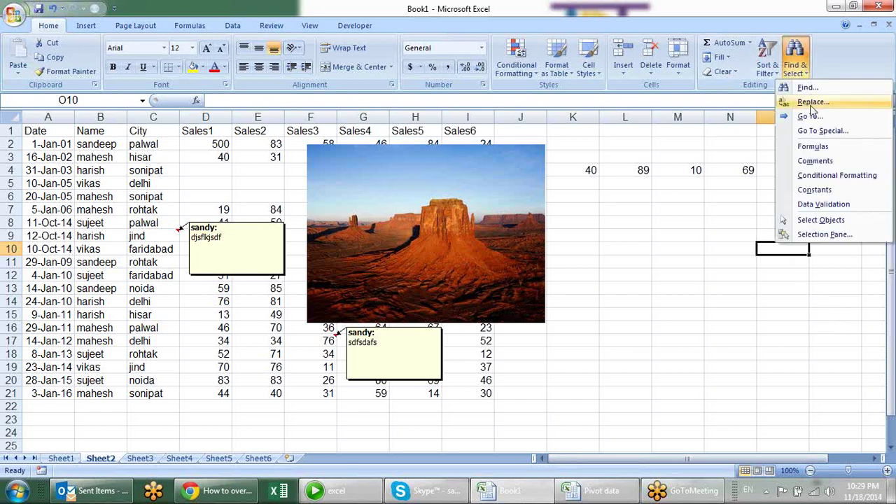
pyautogui.click(818, 133)
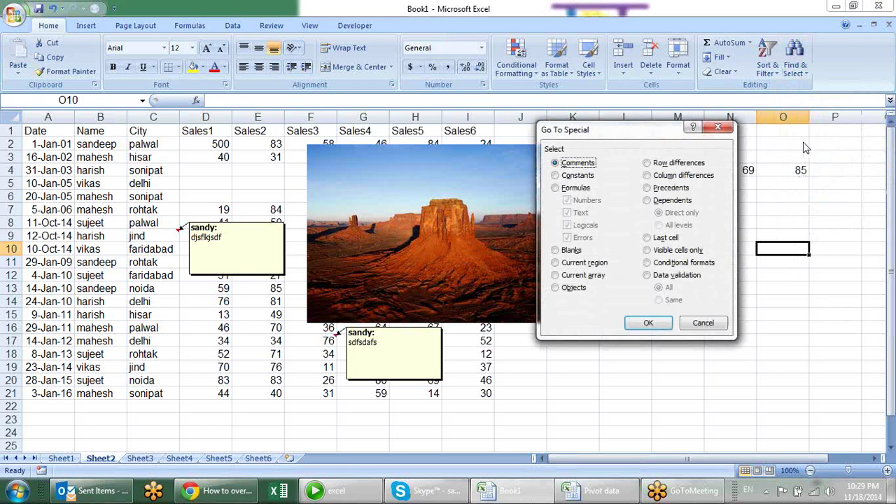
pyautogui.press('Escape')
pyautogui.moveTo(534, 180); pyautogui.dragTo(849, 239)
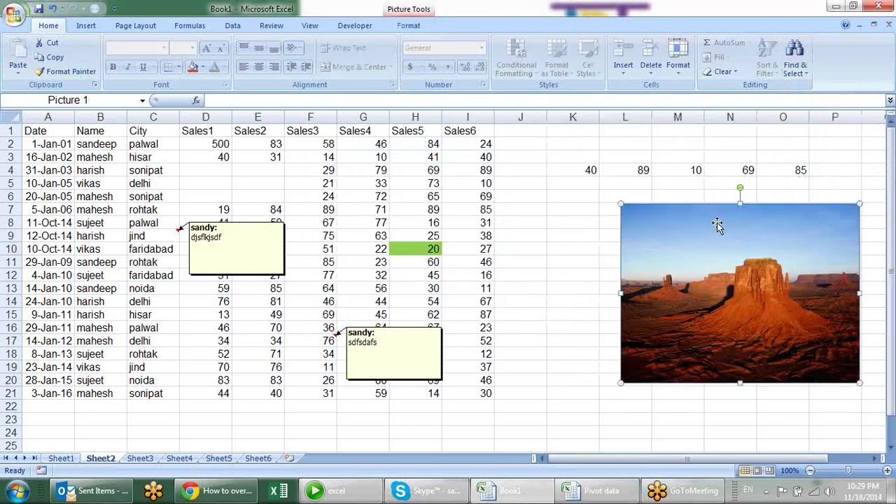
pyautogui.click(287, 184)
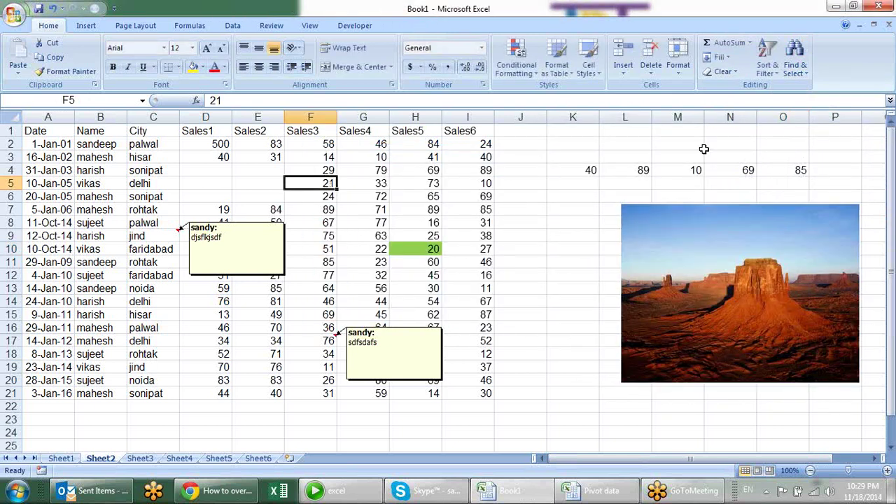
# Run Go To Special > Row differences and dismiss the 'No cells were found' message.
pyautogui.click(796, 73)
pyautogui.click(815, 132)
pyautogui.click(688, 165)
pyautogui.click(647, 323)
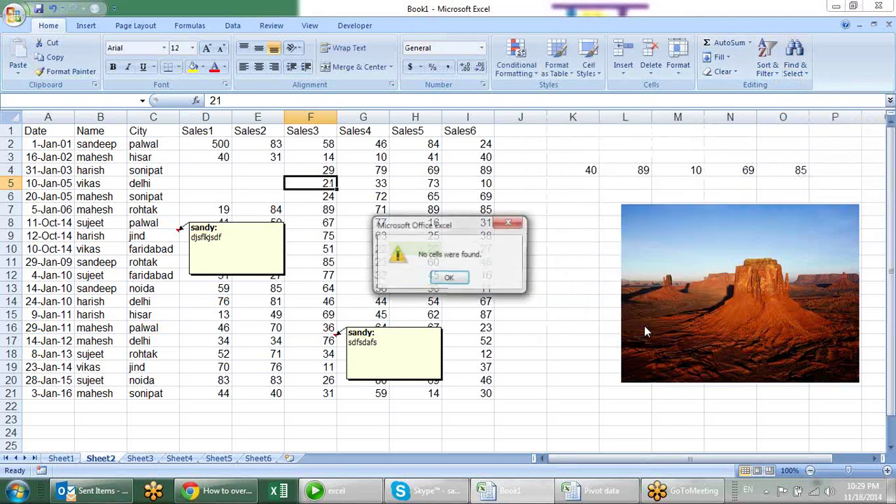
pyautogui.click(449, 280)
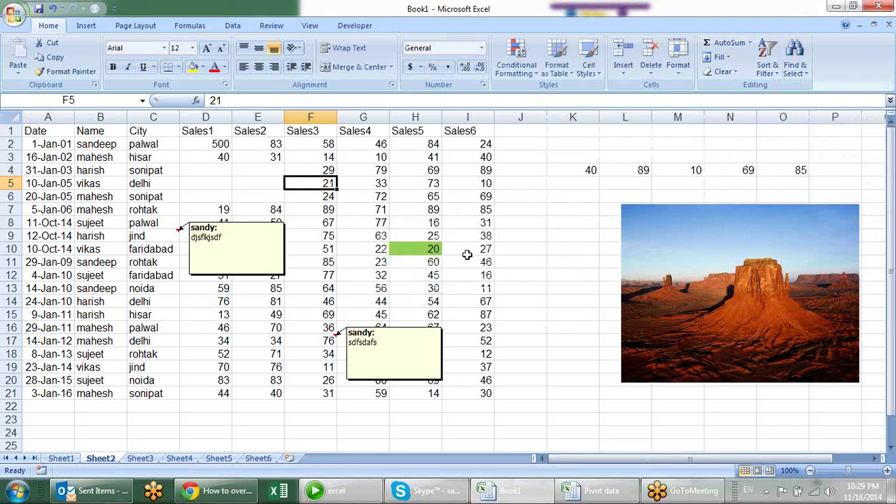
# Insert a blank column before Sales3 (column F) and a blank row above row 8.
pyautogui.rightClick(310, 117)
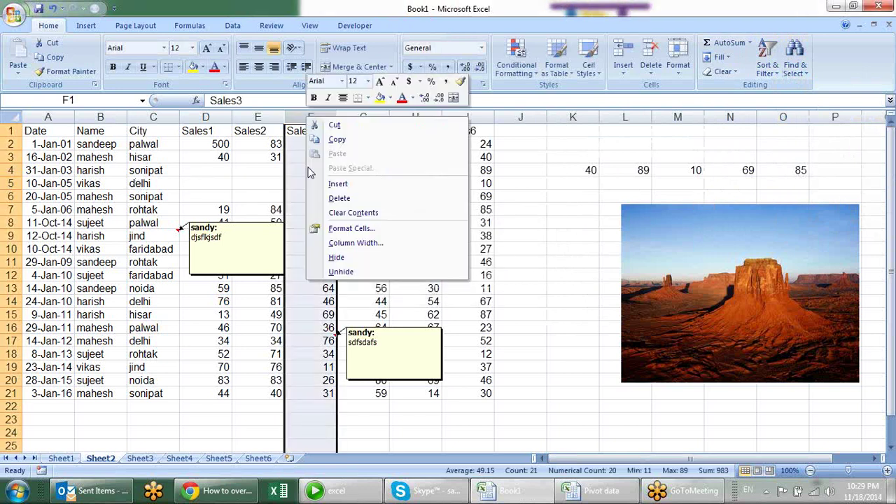
pyautogui.click(338, 184)
pyautogui.click(552, 221)
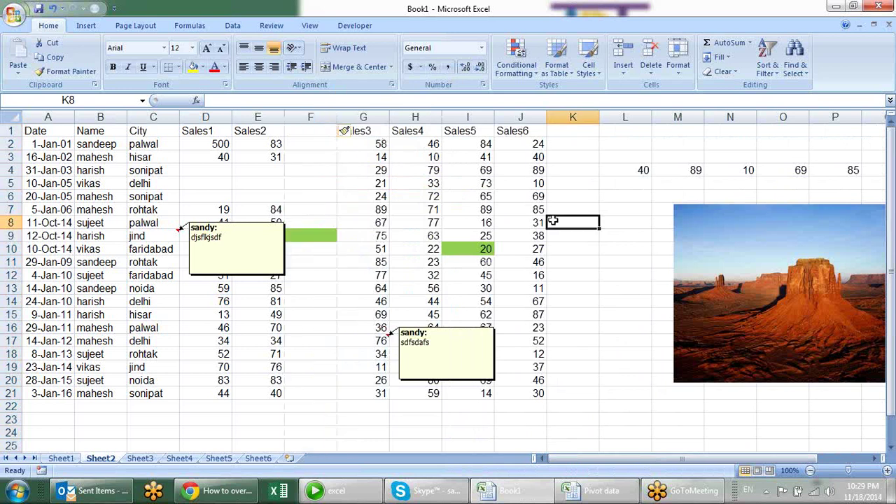
pyautogui.rightClick(12, 222)
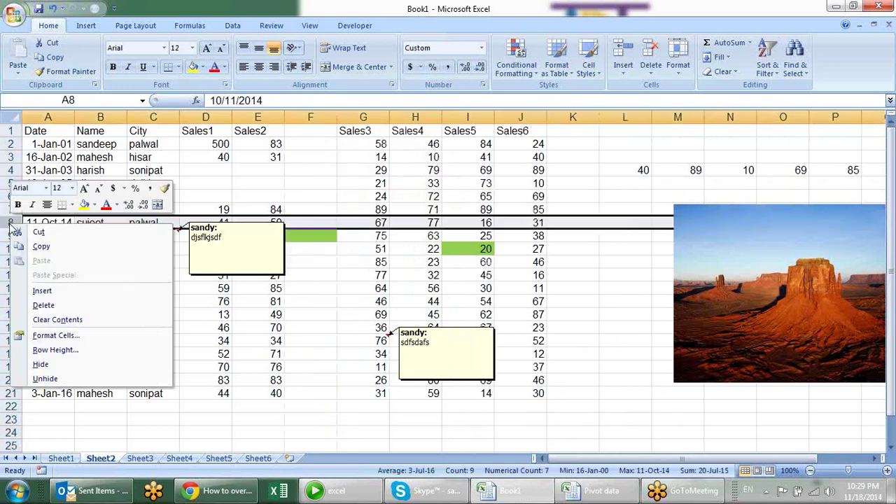
pyautogui.click(40, 291)
pyautogui.click(279, 430)
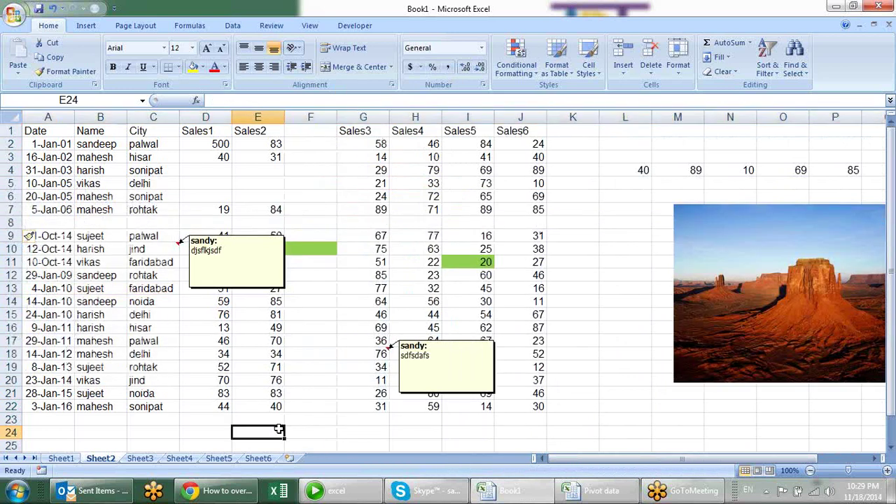
# Retry Row differences from C5, dismiss the no-cells message, and select the table A1:J22.
pyautogui.click(175, 186)
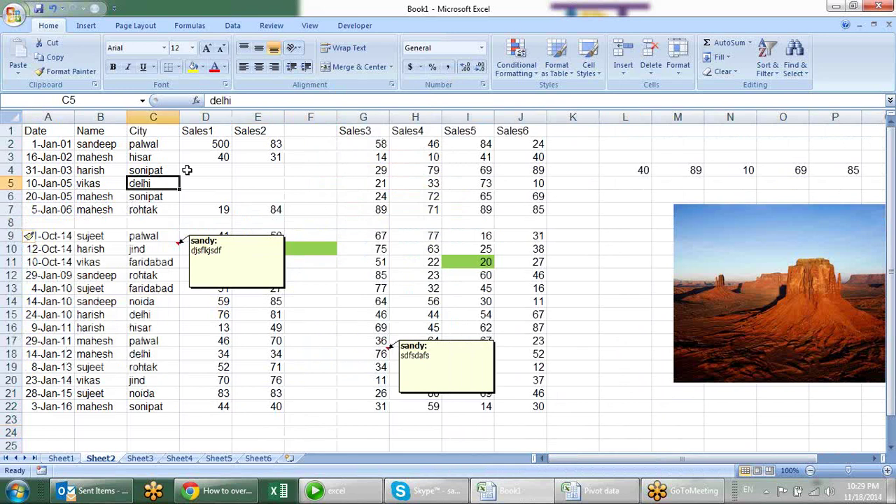
pyautogui.click(778, 66)
pyautogui.click(808, 70)
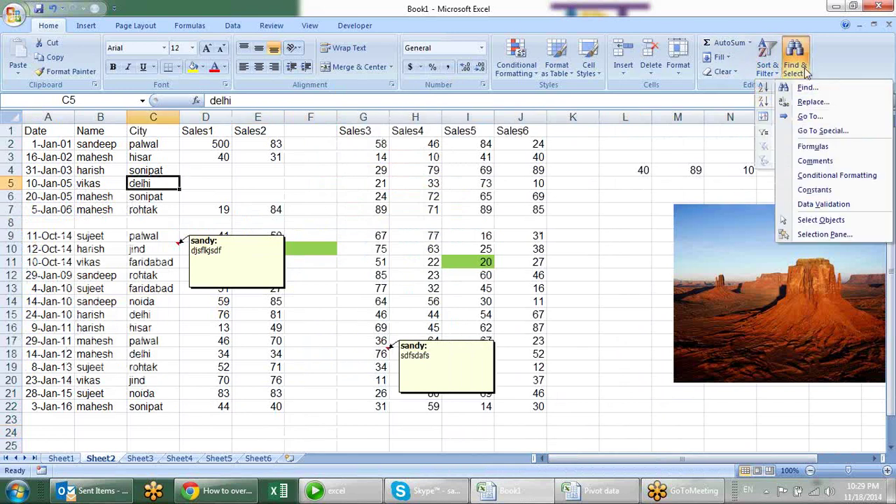
pyautogui.click(823, 131)
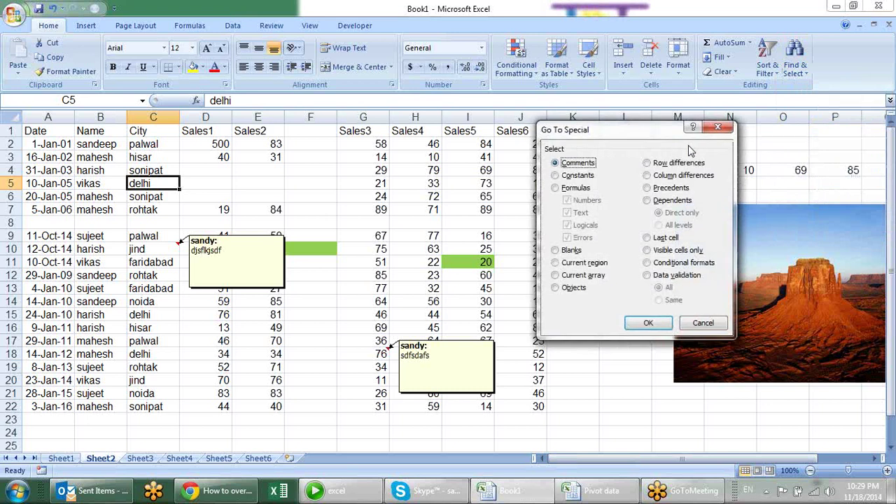
pyautogui.click(686, 166)
pyautogui.click(645, 323)
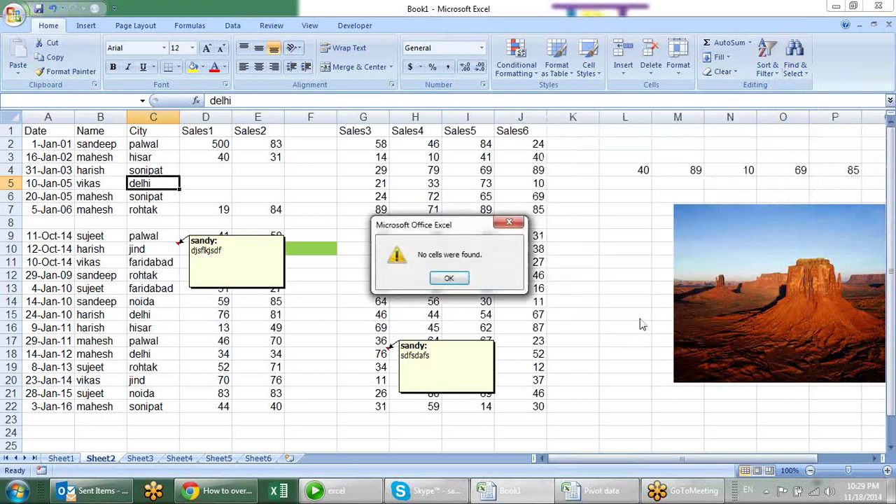
pyautogui.click(449, 278)
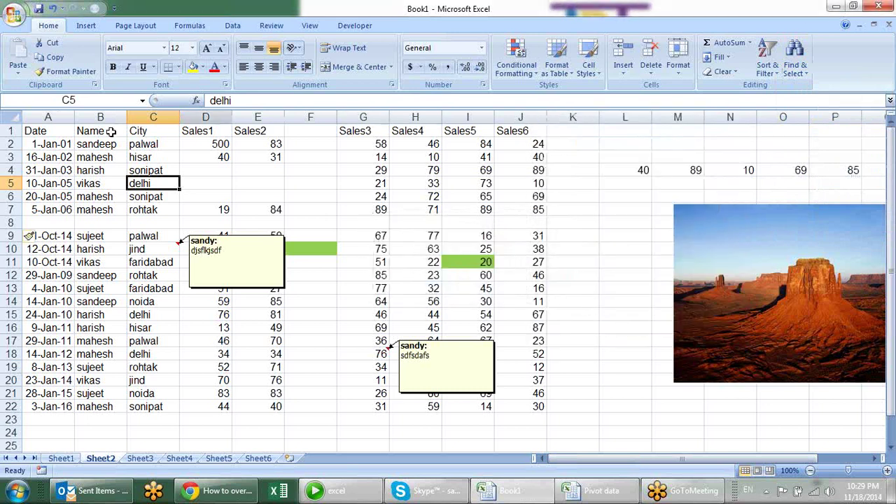
pyautogui.moveTo(48, 117)
pyautogui.mouseDown()
pyautogui.moveTo(100, 117)
pyautogui.moveTo(208, 228)
pyautogui.moveTo(525, 405)
pyautogui.mouseUp()
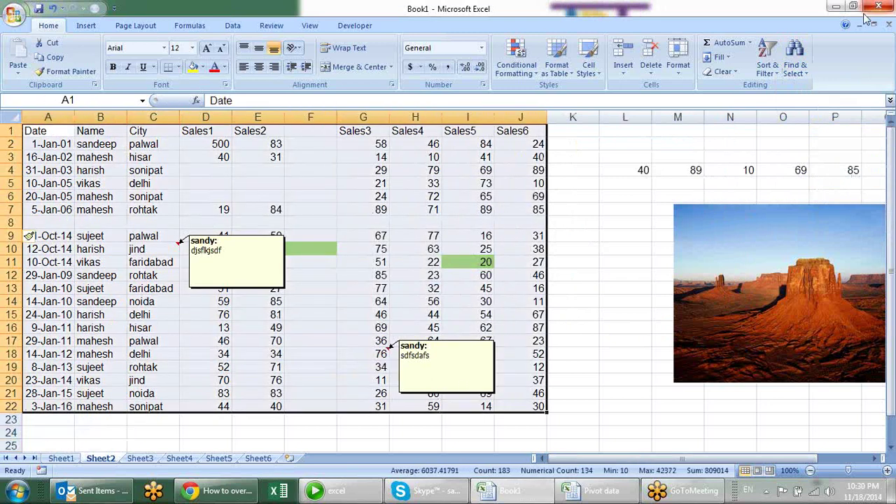
pyautogui.click(798, 67)
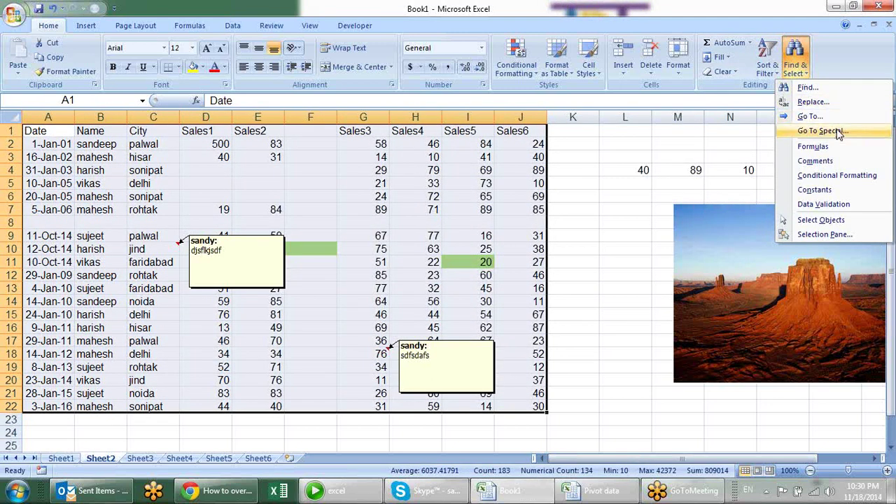
pyautogui.click(815, 130)
pyautogui.click(677, 165)
pyautogui.click(651, 322)
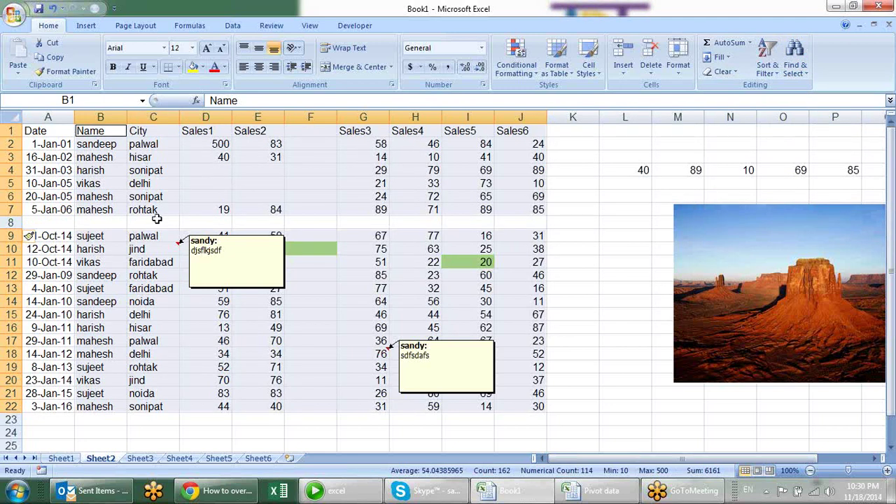
pyautogui.click(159, 219)
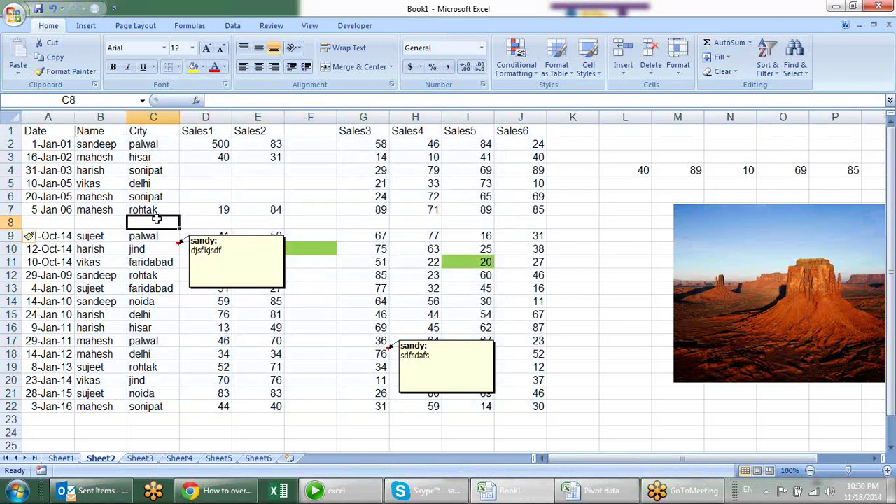
pyautogui.click(794, 63)
pyautogui.click(815, 132)
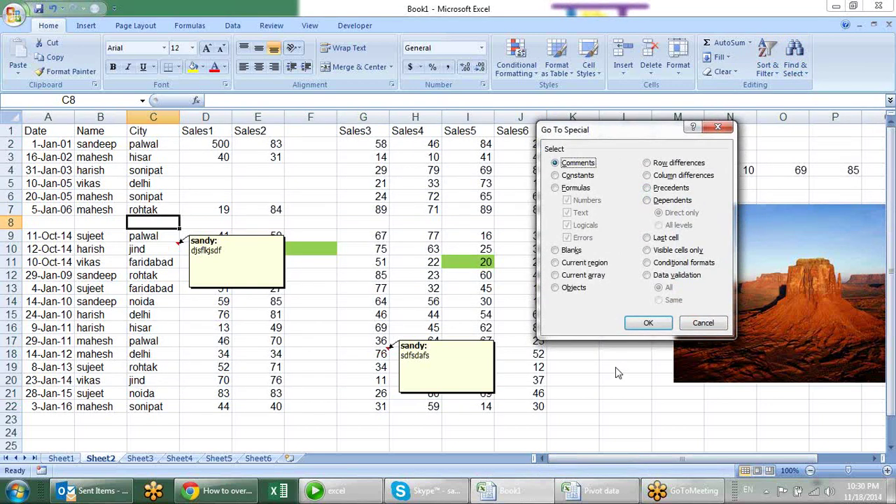
pyautogui.press('Escape')
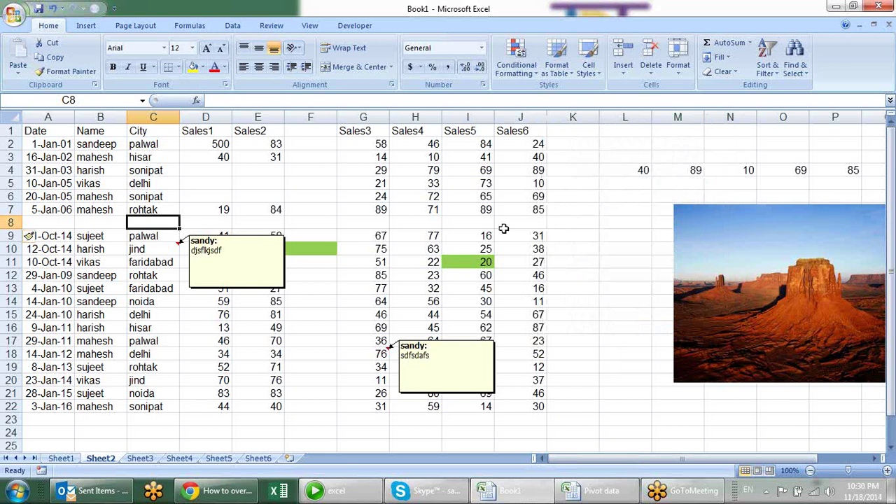
pyautogui.click(378, 172)
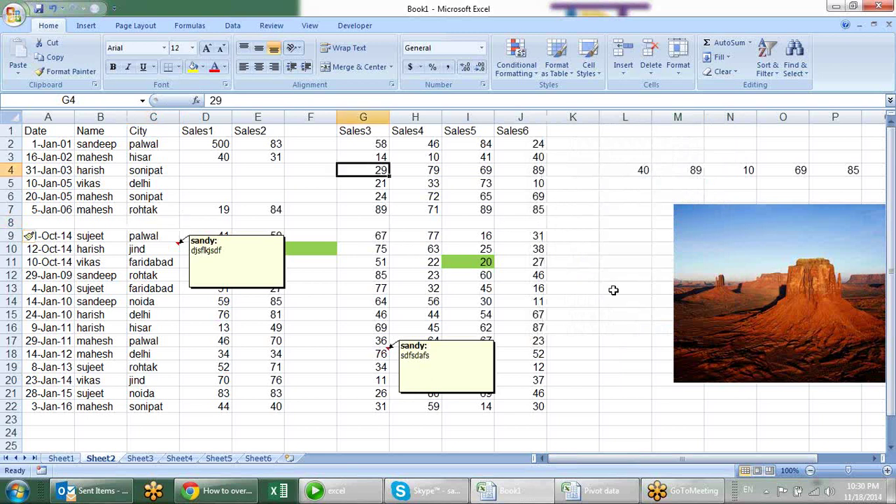
# Enter =B4 in G4 so it shows harish.
pyautogui.write('=')
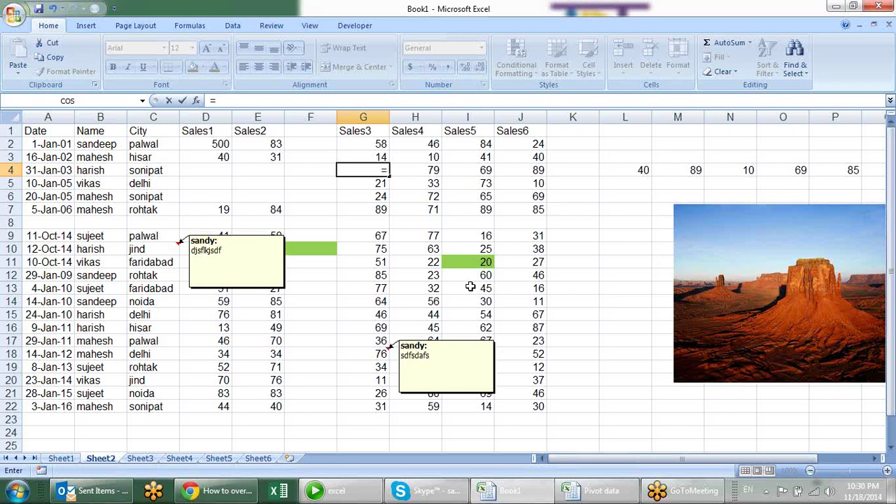
pyautogui.click(80, 170)
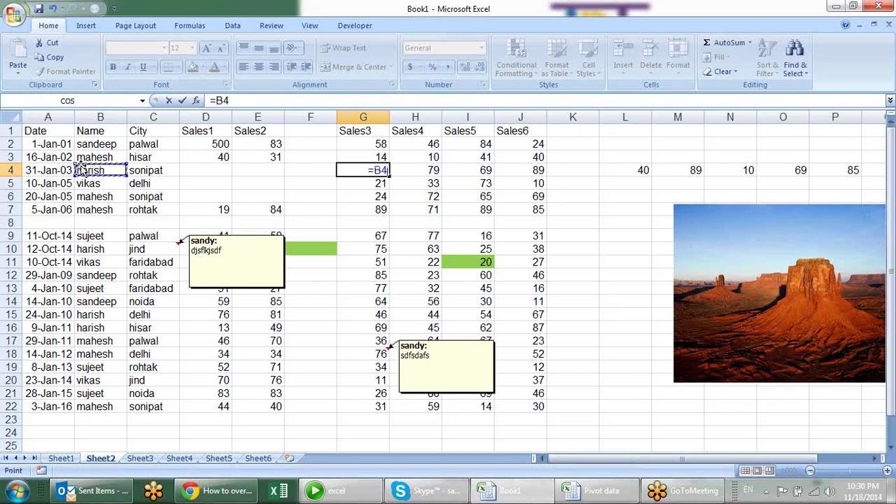
pyautogui.press('Return')
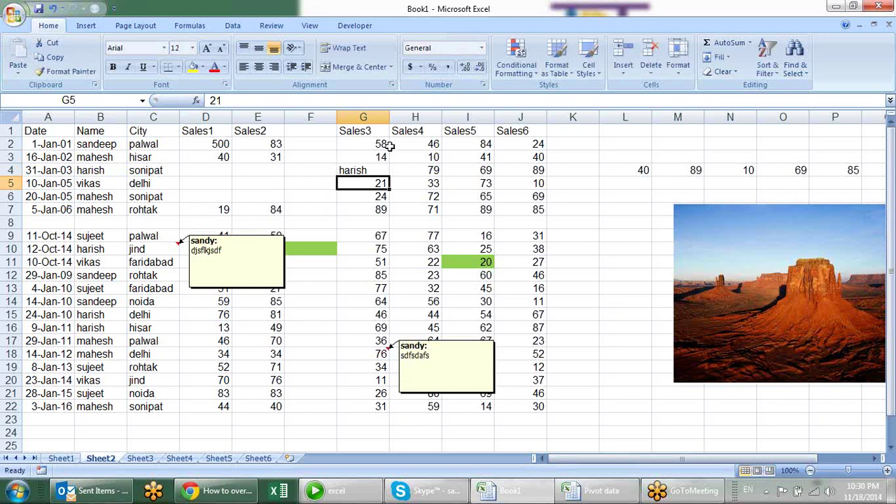
# Delete the empty column F and the empty row 8.
pyautogui.rightClick(325, 121)
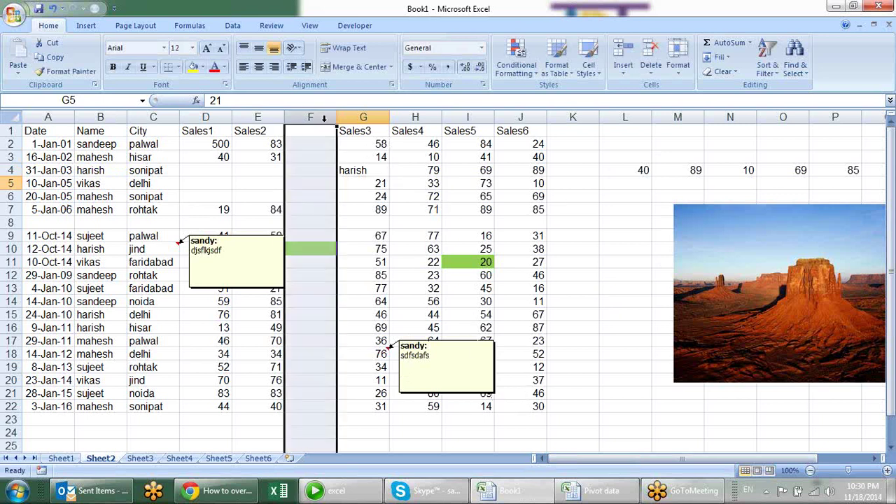
pyautogui.click(393, 206)
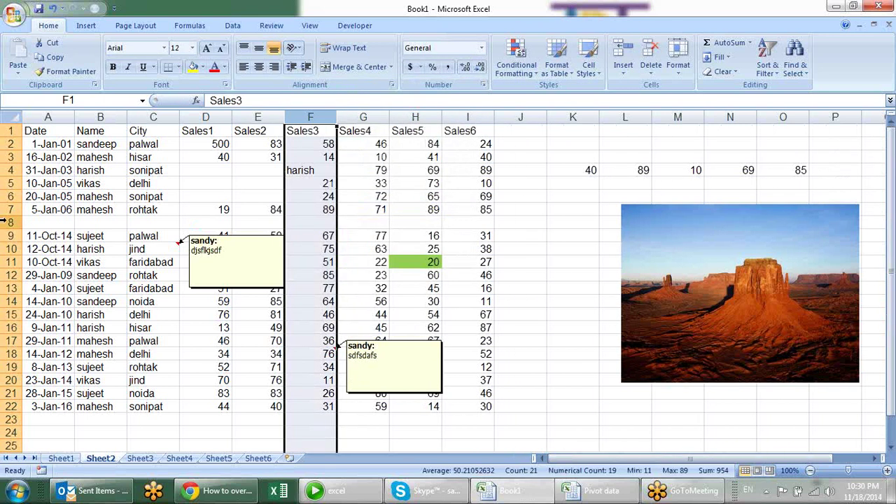
pyautogui.rightClick(7, 222)
pyautogui.click(75, 302)
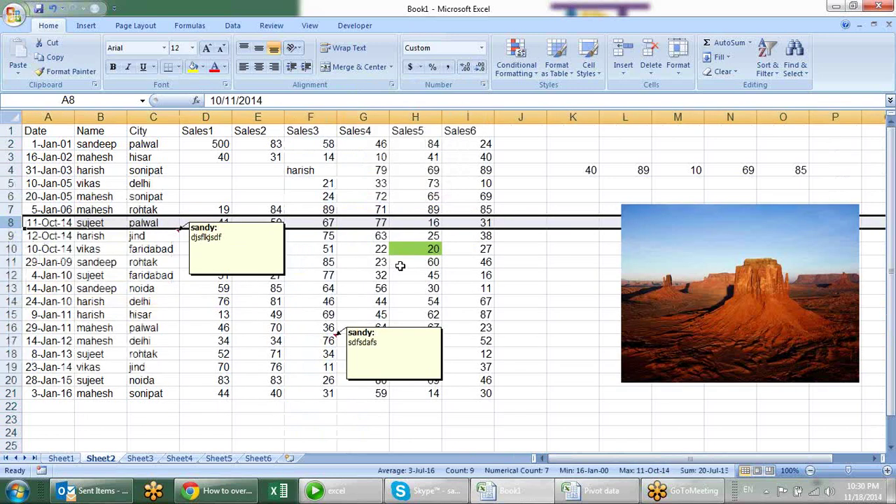
pyautogui.click(400, 273)
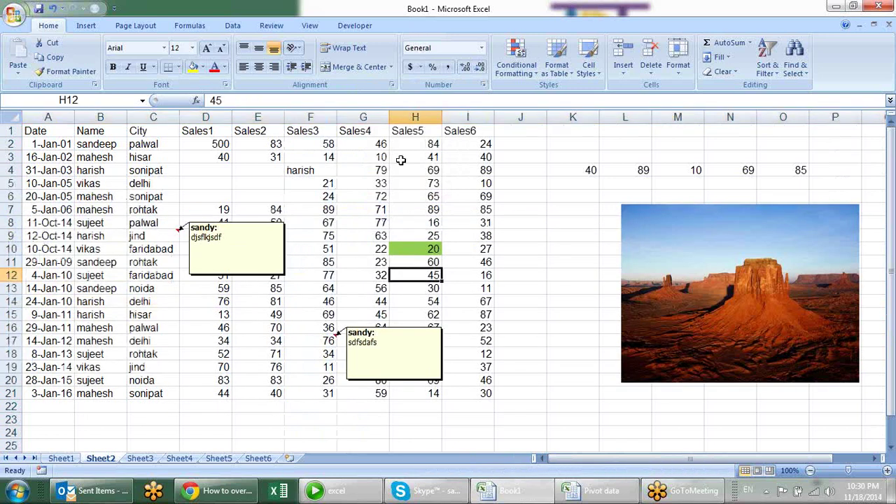
# Check H12 for dependents with Go To Special and dismiss the no-cells-found message.
pyautogui.click(795, 68)
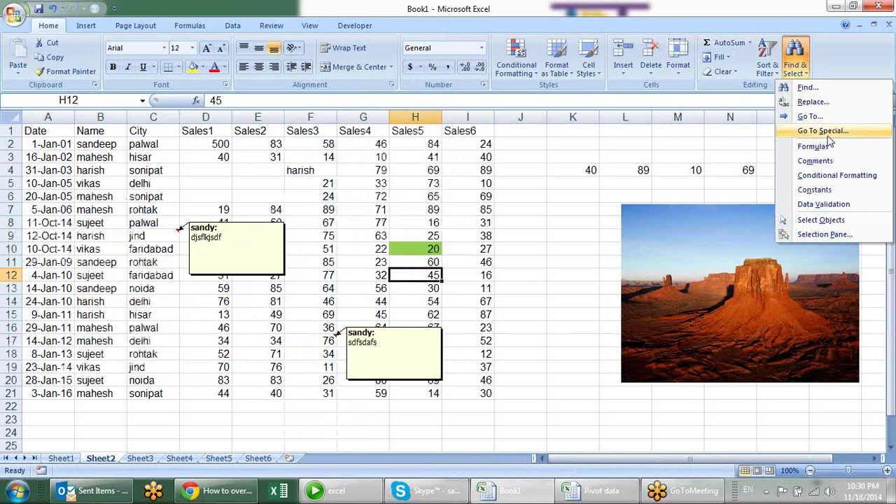
pyautogui.click(829, 132)
pyautogui.click(672, 201)
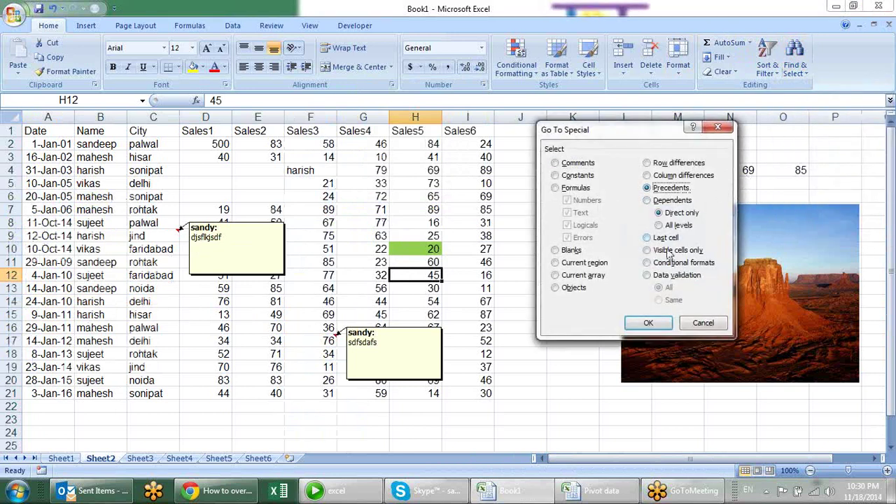
pyautogui.click(648, 323)
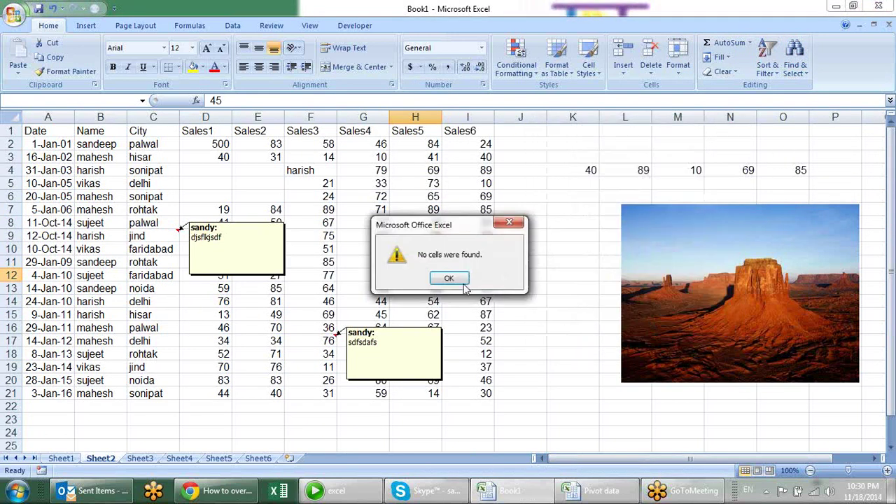
pyautogui.click(449, 279)
# Trace F4's precedent to B4 with Go To Special > Precedents and view F4's =B4 formula.
pyautogui.click(320, 174)
pyautogui.click(805, 67)
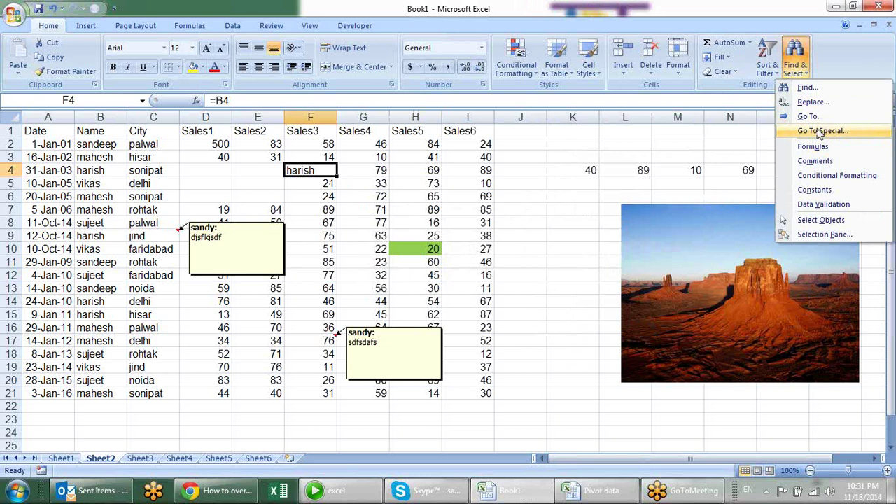
pyautogui.click(819, 132)
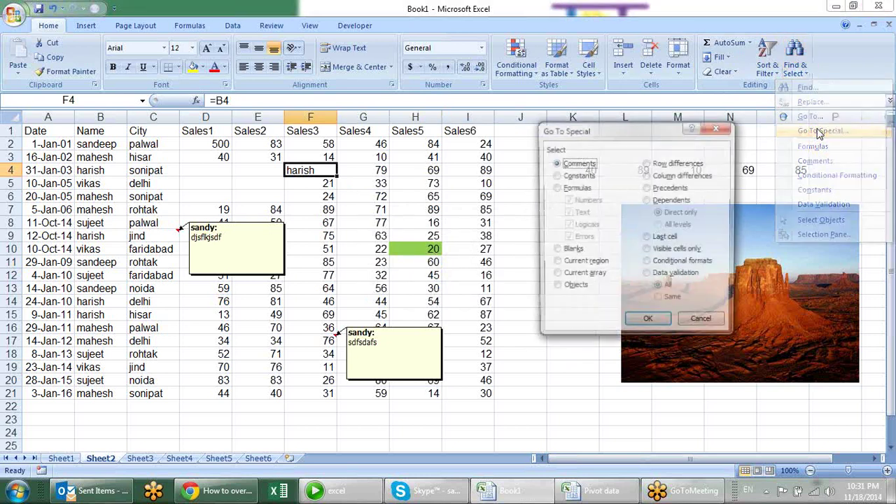
pyautogui.click(665, 188)
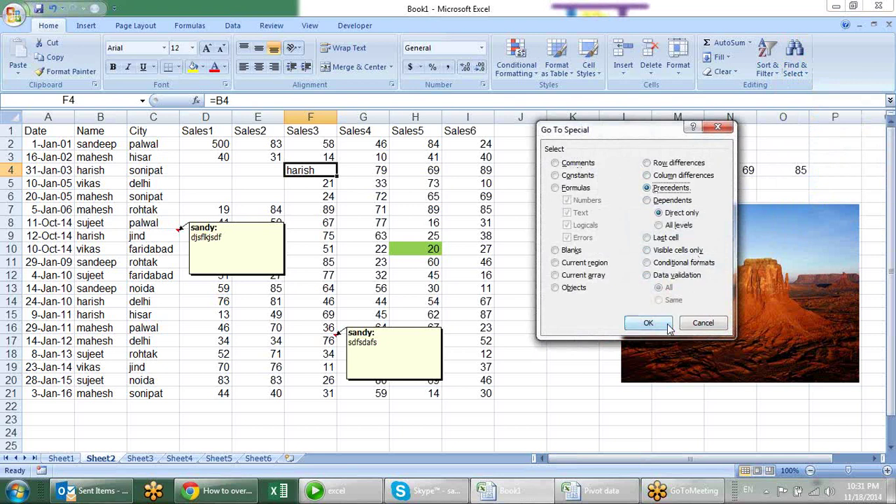
pyautogui.click(658, 324)
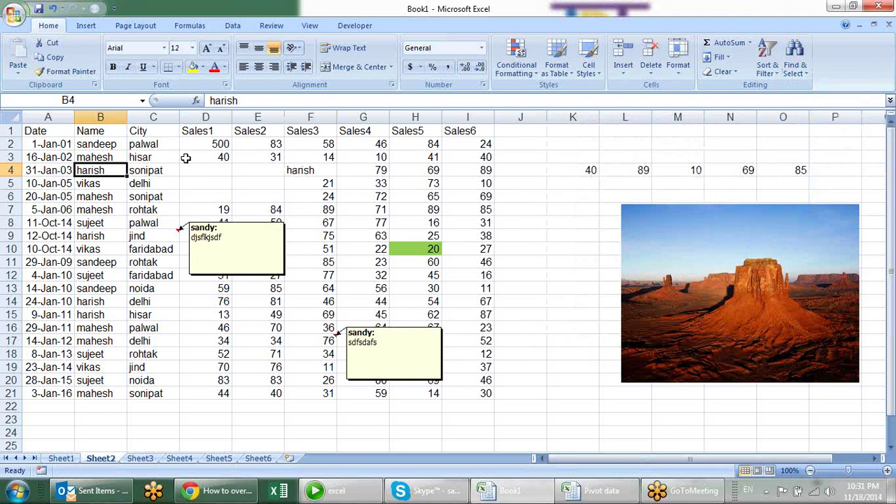
pyautogui.doubleClick(308, 170)
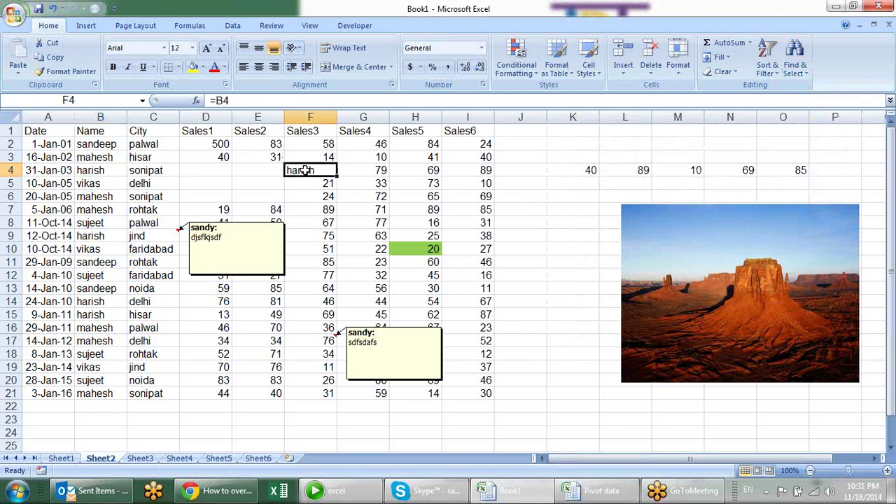
pyautogui.hotkey('ctrl', 'Return')
# Trace B4's dependent to F4 with Go To Special > Dependents.
pyautogui.click(94, 169)
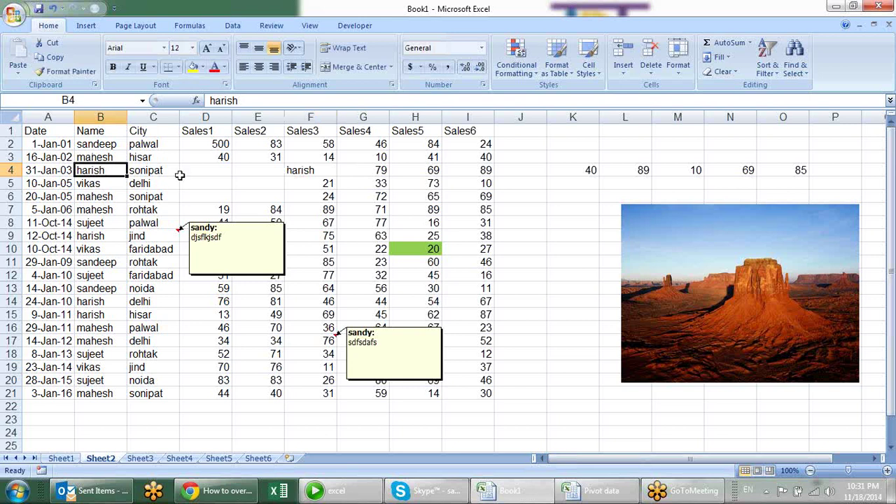
pyautogui.click(795, 70)
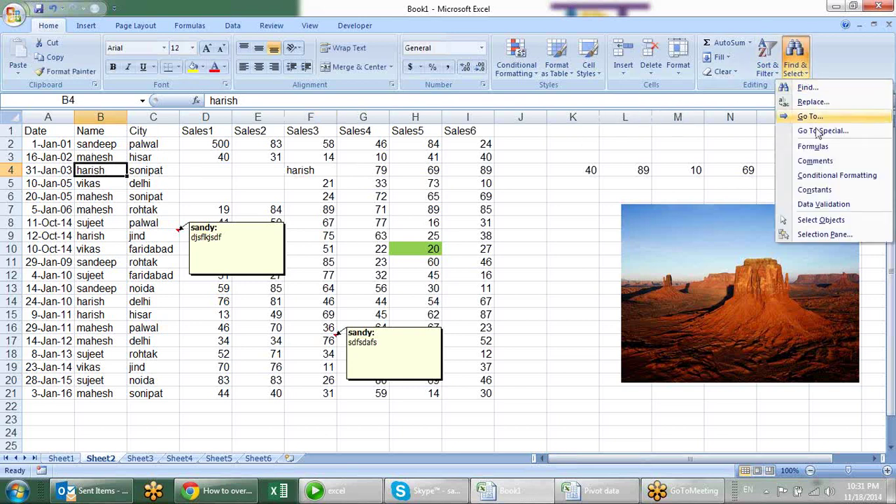
pyautogui.click(791, 128)
pyautogui.click(672, 201)
pyautogui.click(654, 323)
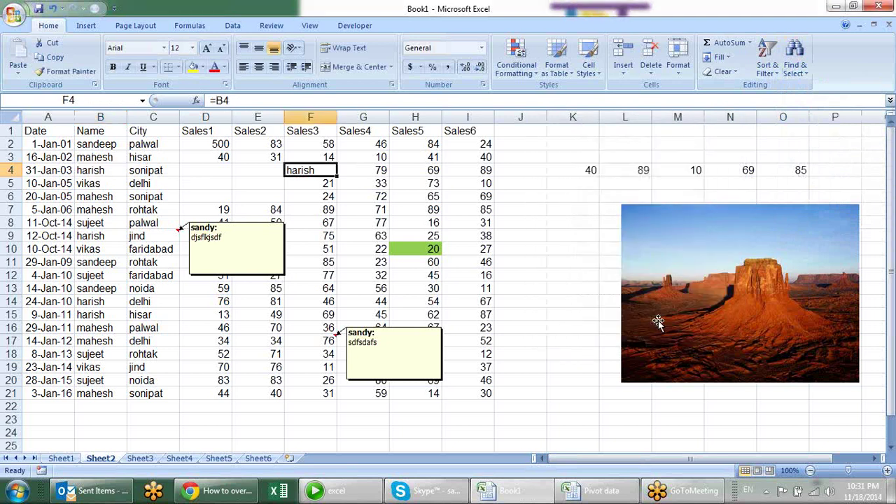
pyautogui.click(802, 67)
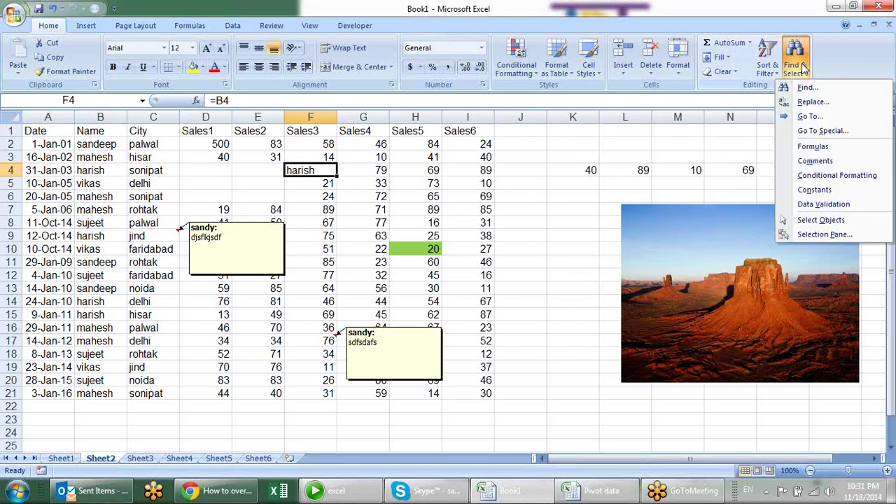
pyautogui.click(476, 184)
pyautogui.click(516, 171)
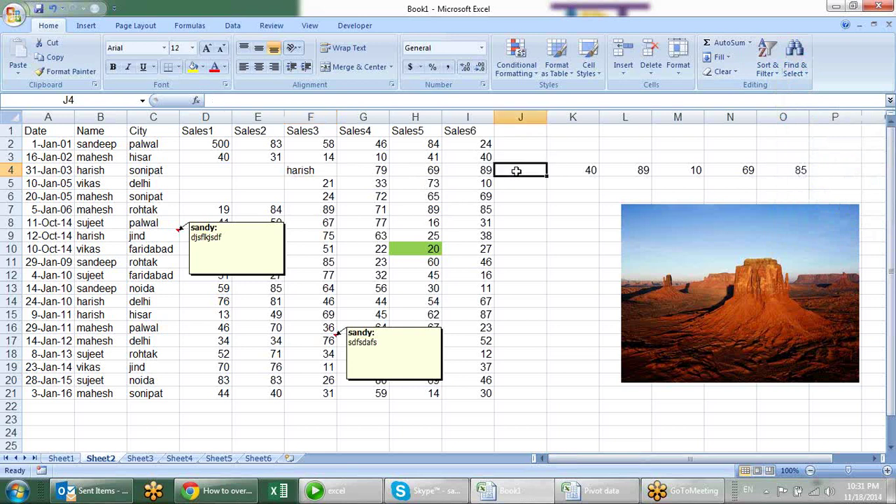
# Enter =F4 in J4 so it shows harish, then compare the formulas in F4, B4 and J4.
pyautogui.write('=')
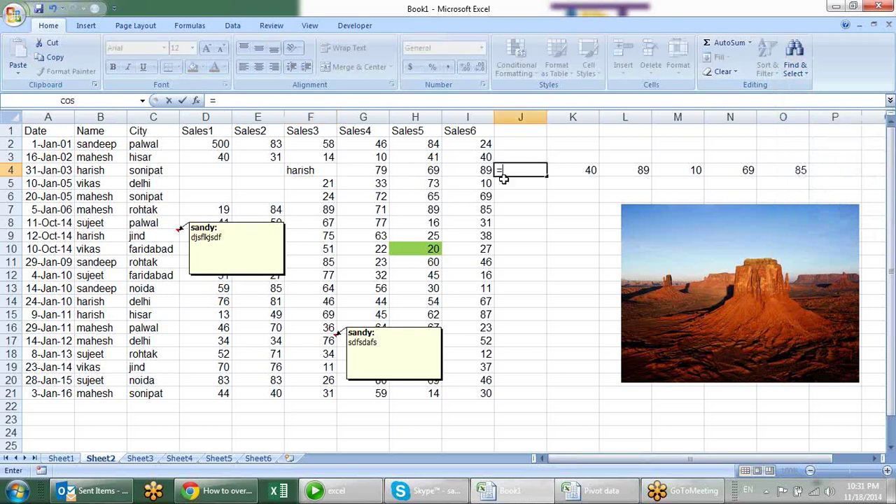
pyautogui.click(324, 181)
pyautogui.click(328, 171)
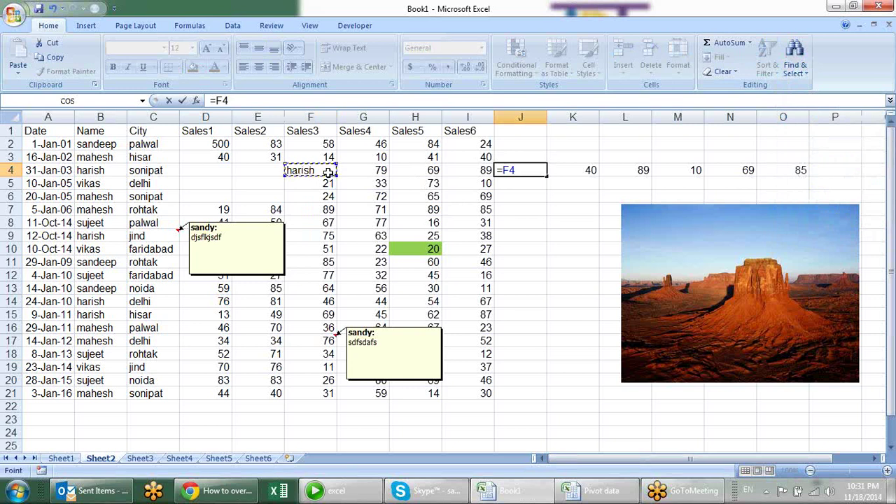
pyautogui.press('Return')
pyautogui.click(302, 170)
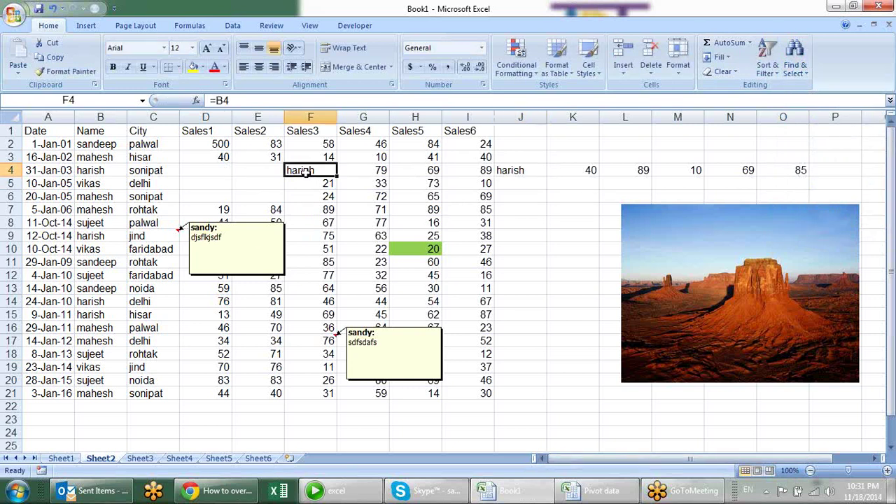
pyautogui.click(508, 170)
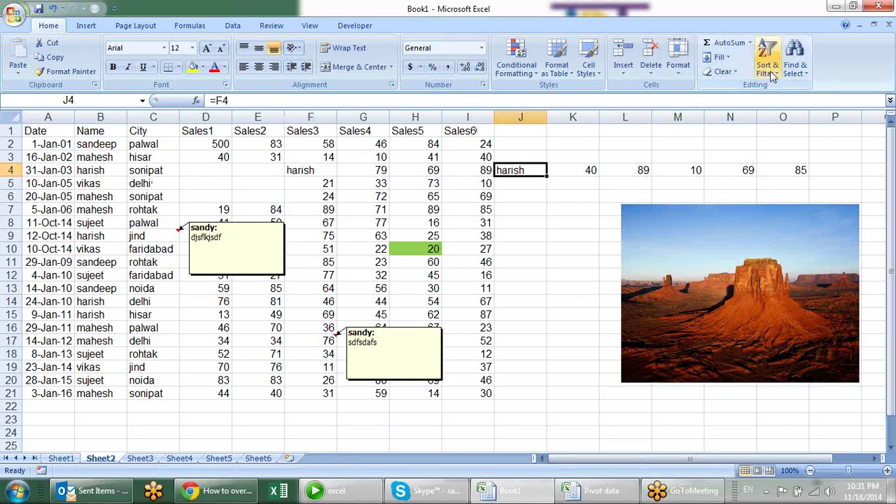
pyautogui.click(107, 173)
pyautogui.click(518, 168)
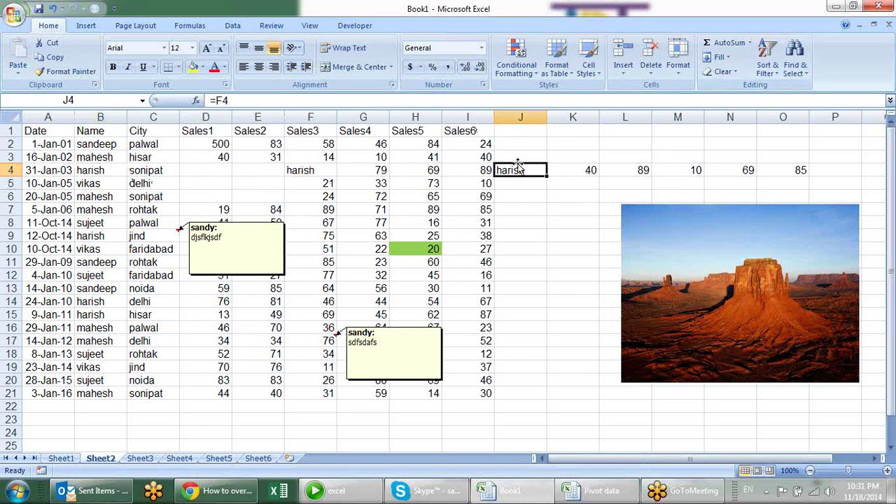
pyautogui.click(306, 168)
pyautogui.click(526, 170)
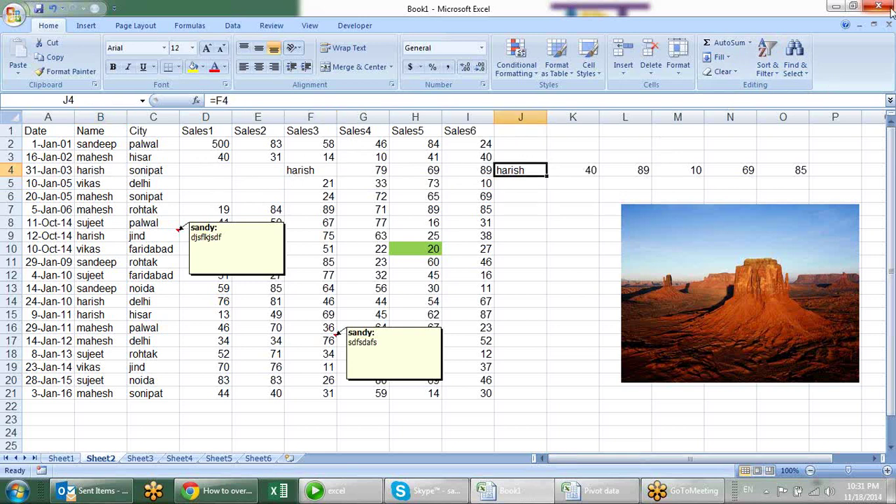
pyautogui.click(794, 59)
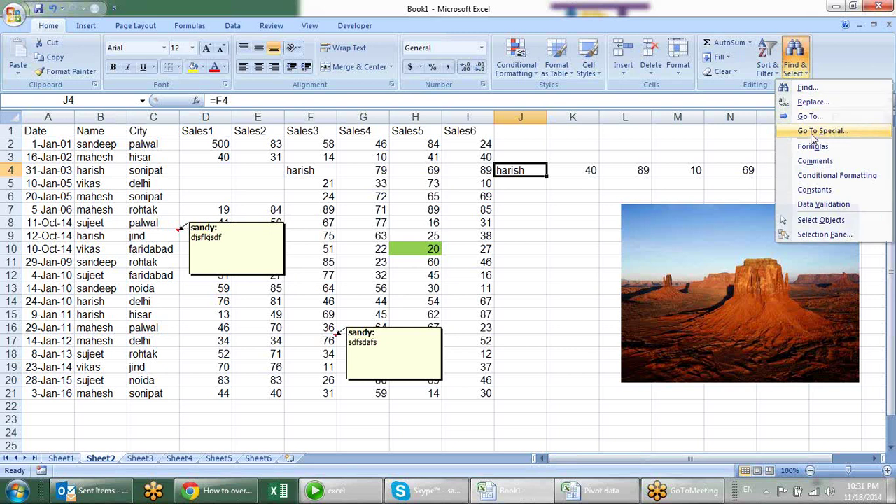
# Select J4's precedents B4 and F4 across all levels and fill them dark olive.
pyautogui.click(814, 131)
pyautogui.moveTo(671, 126); pyautogui.dragTo(742, 128)
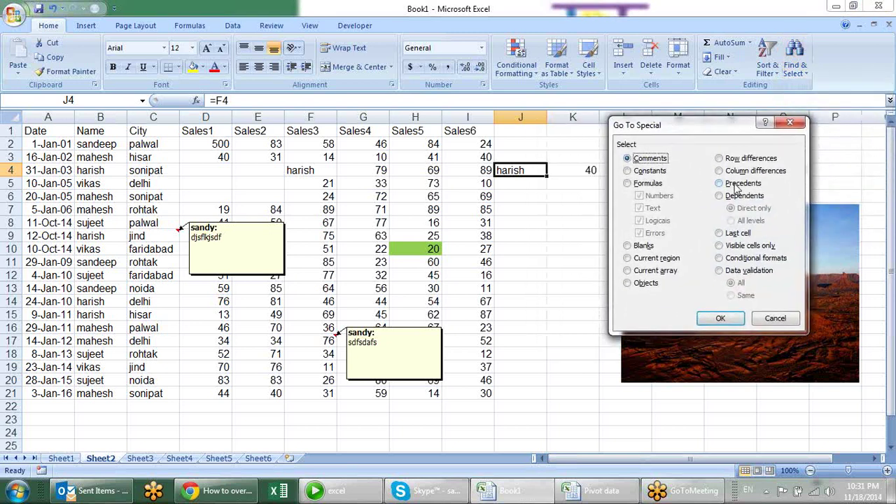
pyautogui.click(735, 185)
pyautogui.click(732, 221)
pyautogui.click(720, 318)
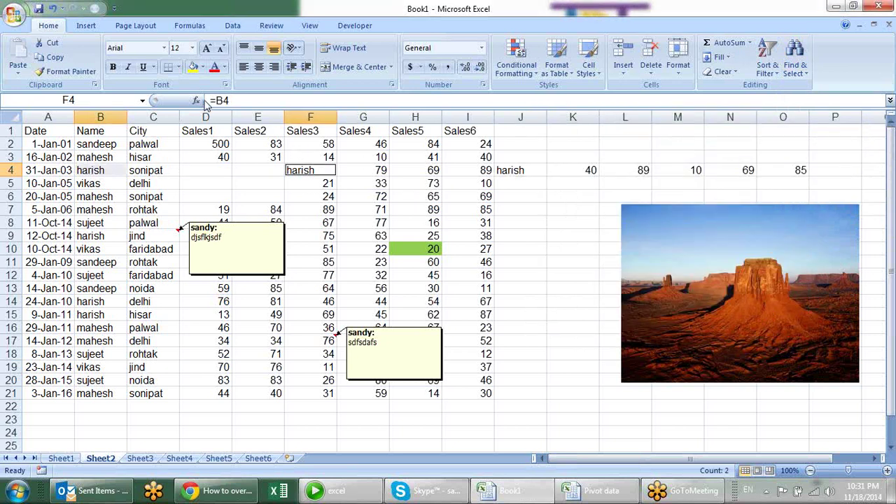
pyautogui.click(202, 68)
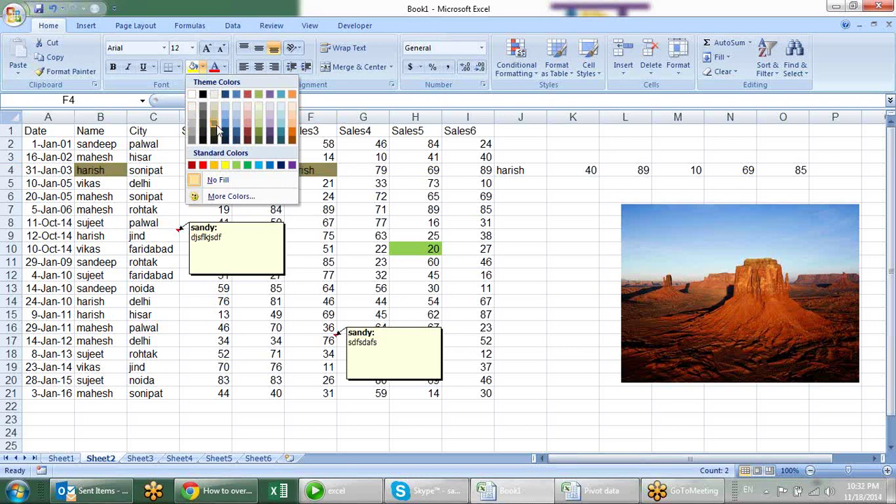
pyautogui.click(218, 136)
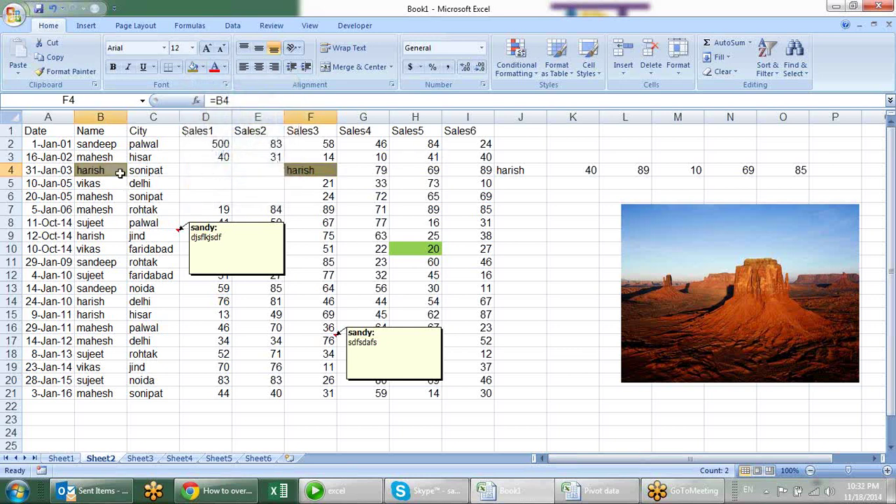
# Select B4's dependents F4 and J4 across all levels and fill them light red.
pyautogui.click(121, 174)
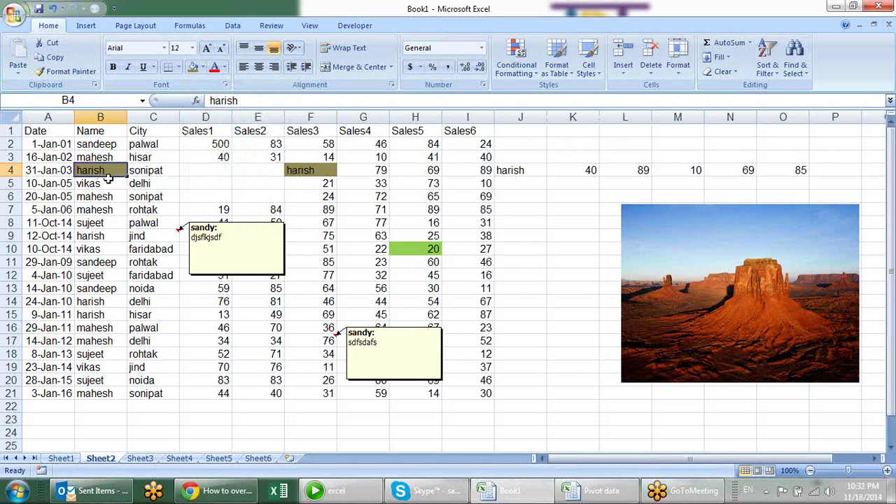
pyautogui.click(795, 63)
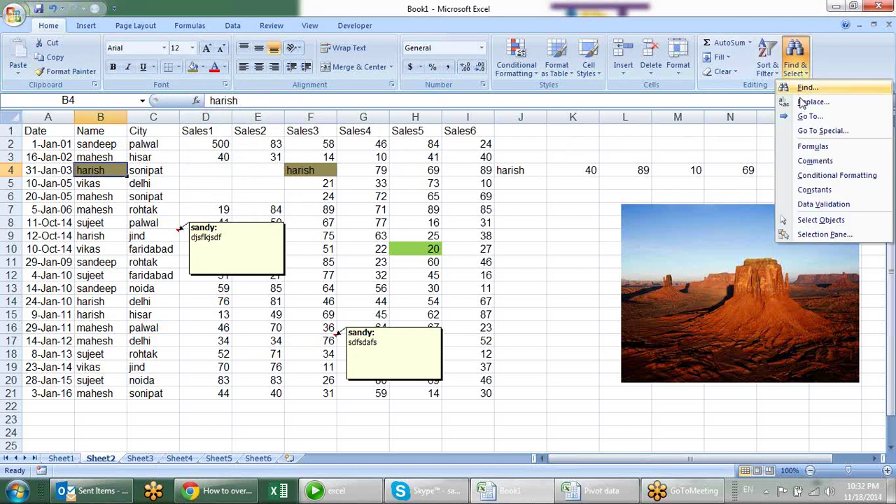
pyautogui.click(805, 131)
pyautogui.click(740, 197)
pyautogui.click(742, 221)
pyautogui.click(718, 320)
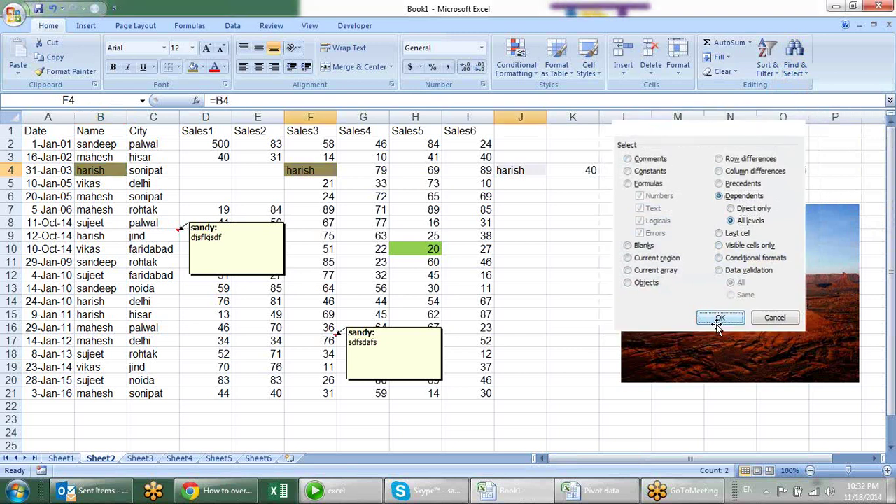
pyautogui.click(203, 67)
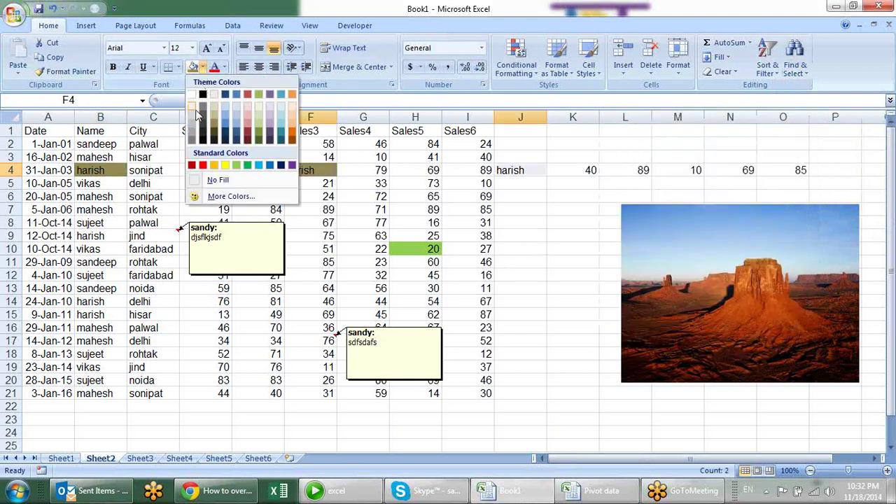
pyautogui.click(247, 116)
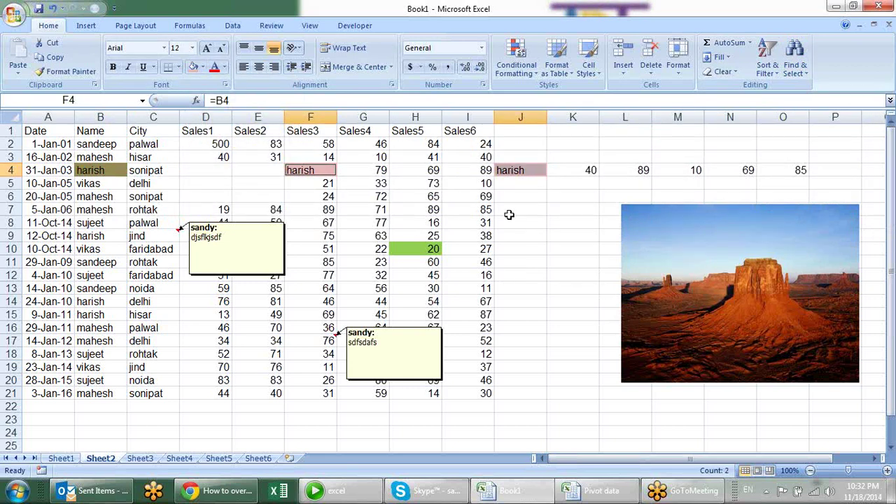
pyautogui.click(358, 171)
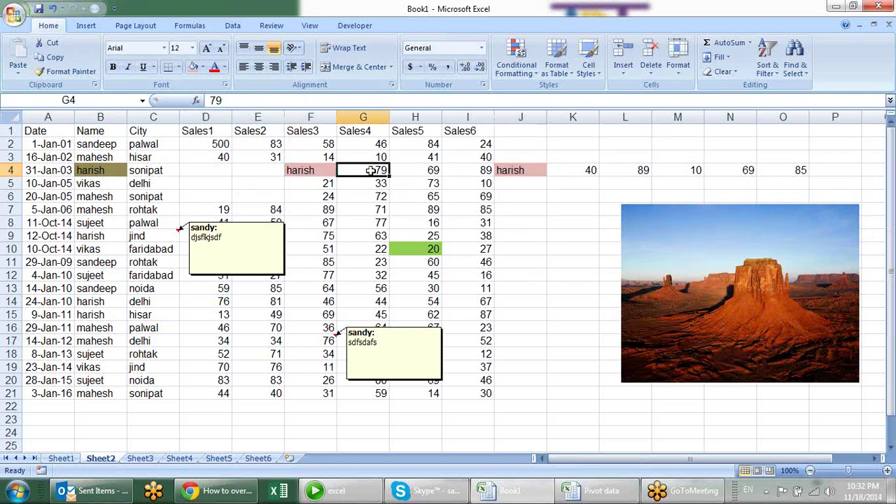
pyautogui.click(793, 70)
pyautogui.click(805, 131)
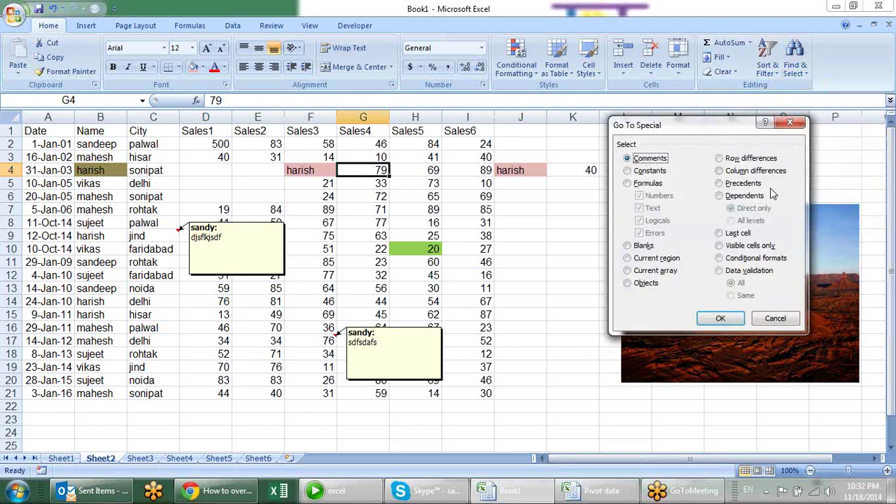
pyautogui.click(730, 236)
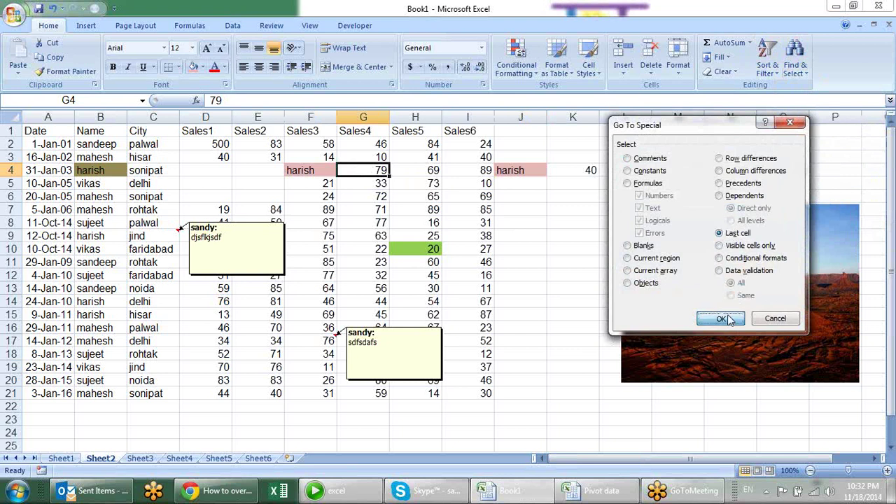
pyautogui.click(727, 319)
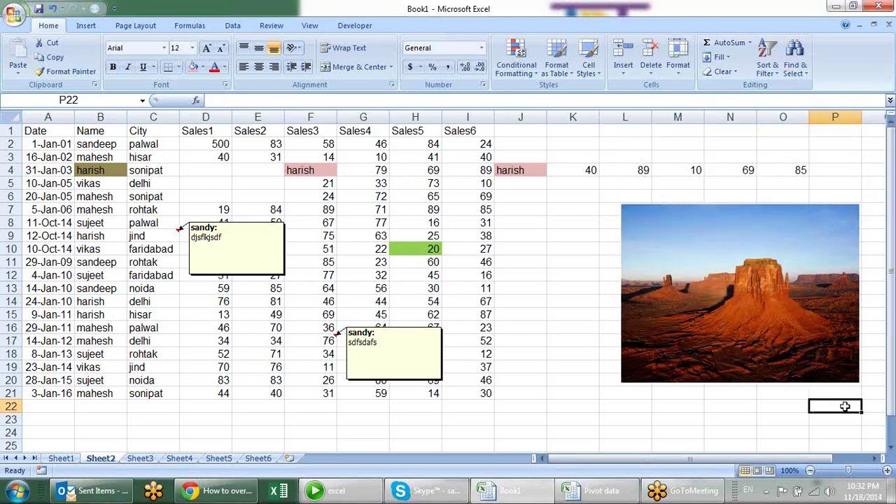
pyautogui.click(770, 73)
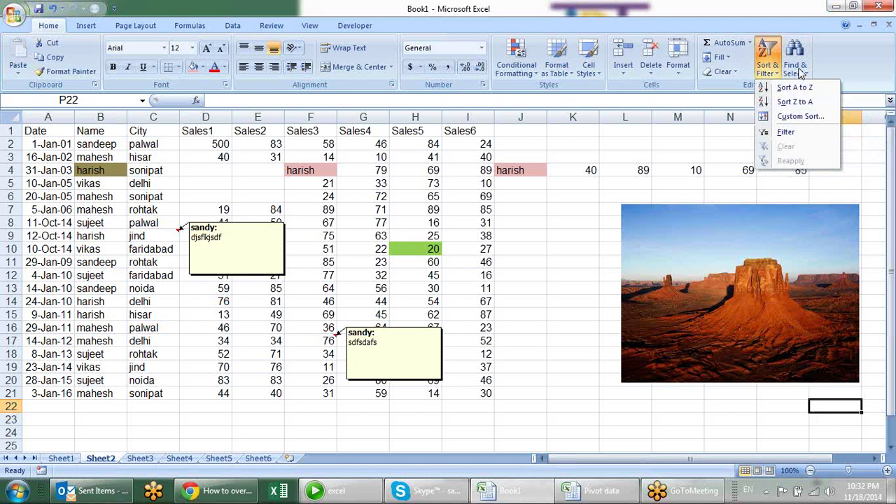
pyautogui.click(800, 72)
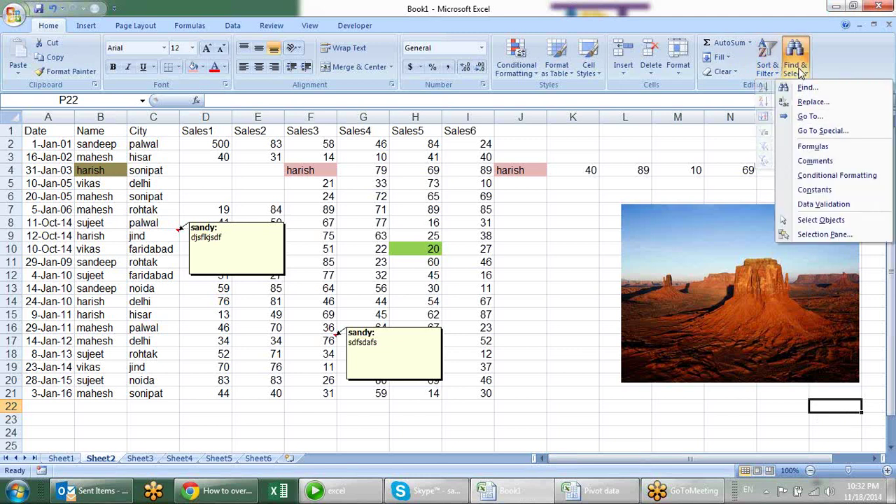
pyautogui.click(822, 130)
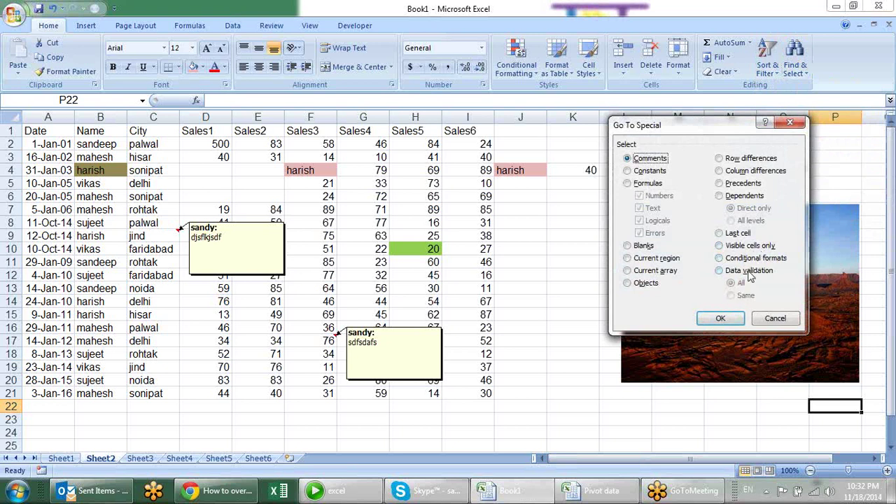
pyautogui.click(770, 319)
pyautogui.click(488, 246)
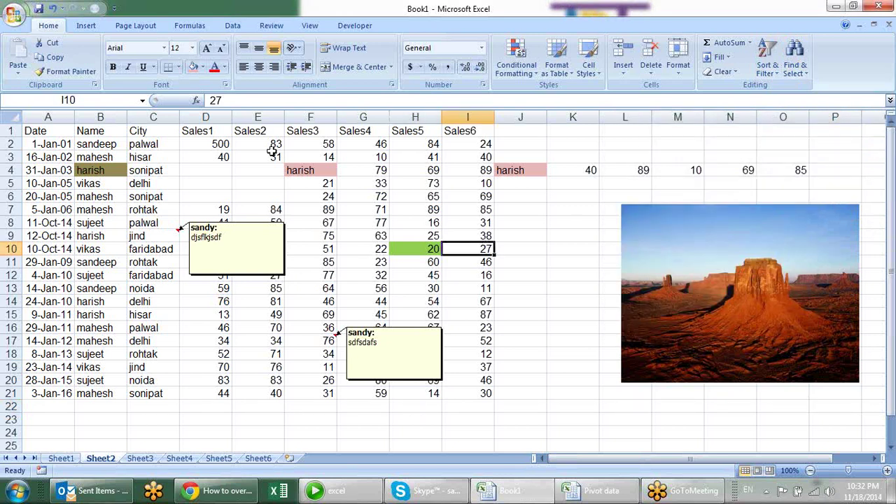
# Add filter dropdowns to the sales table A1:I20 with Ctrl+Shift+L.
pyautogui.moveTo(42, 130)
pyautogui.mouseDown()
pyautogui.moveTo(450, 376)
pyautogui.moveTo(456, 392)
pyautogui.mouseUp()
pyautogui.hotkey('ctrl', 'shift', 'l')
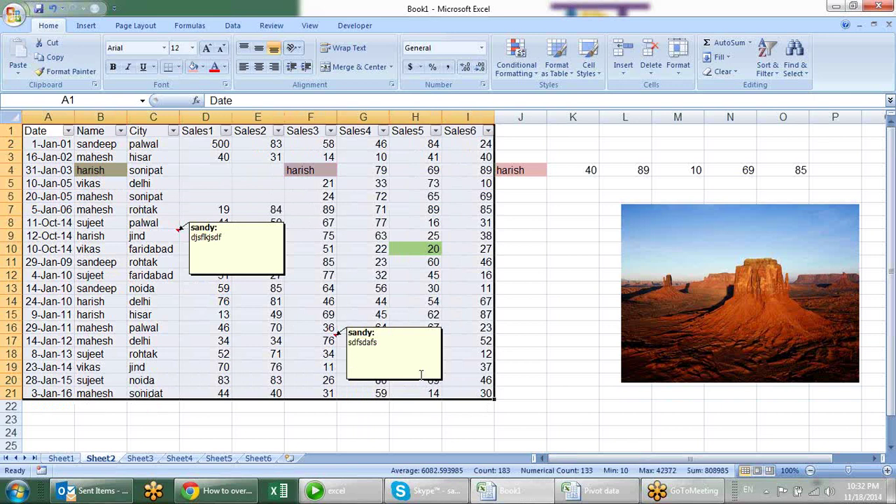
pyautogui.click(516, 251)
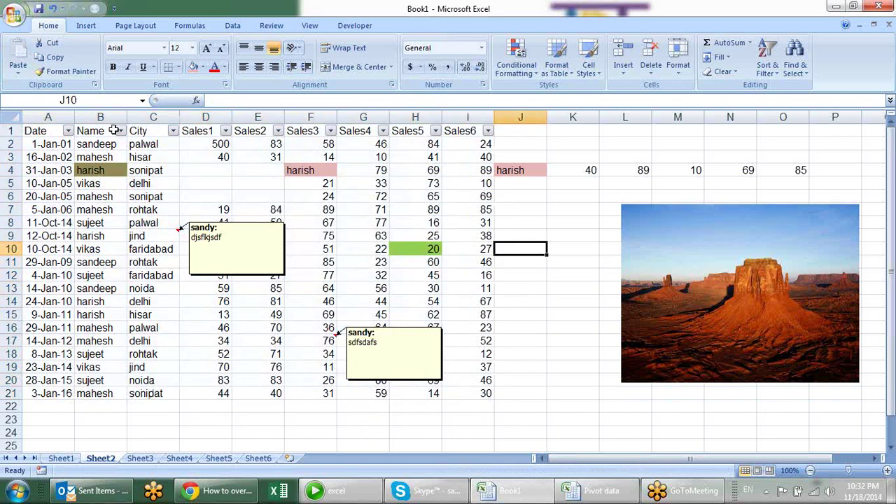
# Filter the City column to delhi only and copy the visible delhi rows.
pyautogui.click(172, 131)
pyautogui.click(79, 235)
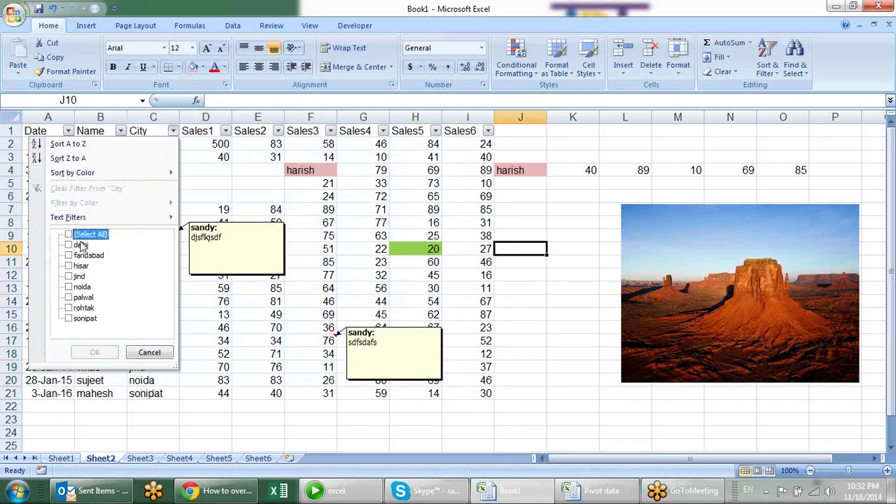
pyautogui.click(79, 245)
pyautogui.click(107, 360)
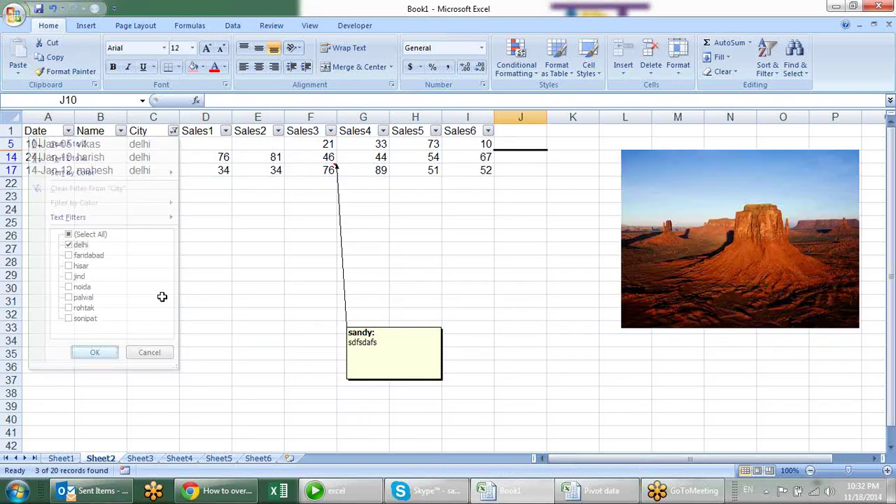
pyautogui.moveTo(72, 144); pyautogui.dragTo(484, 173)
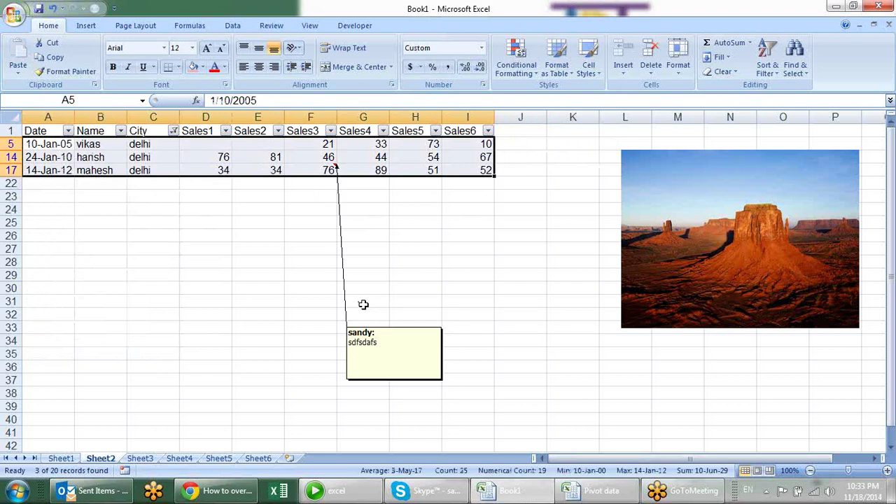
pyautogui.hotkey('ctrl', 'c')
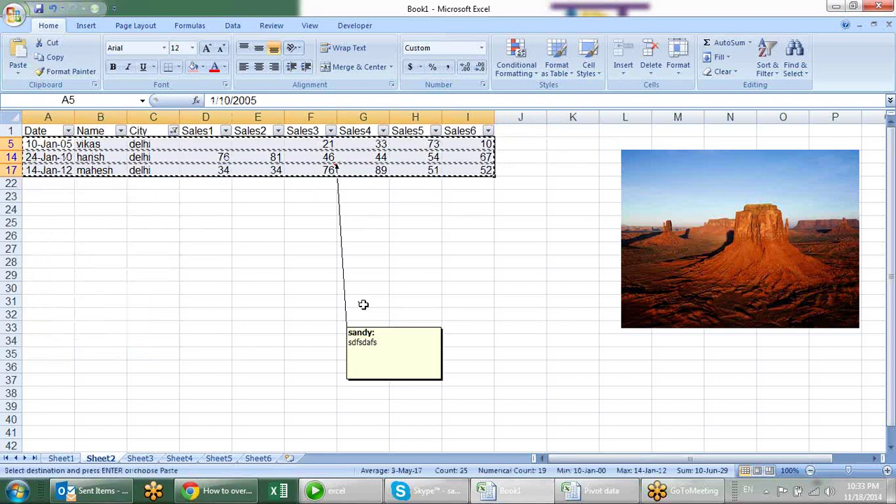
pyautogui.press('Escape')
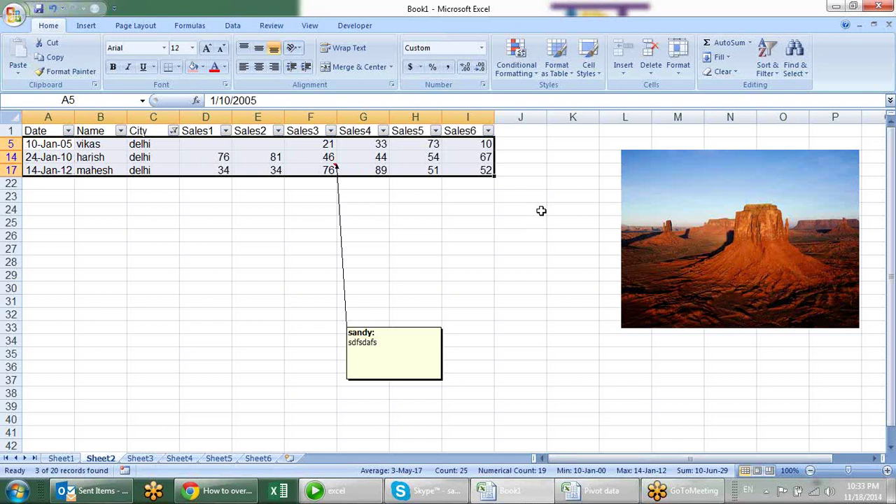
# Copy only the visible delhi rows via Go To Special > Visible cells only and paste them at A35.
pyautogui.click(791, 64)
pyautogui.click(832, 131)
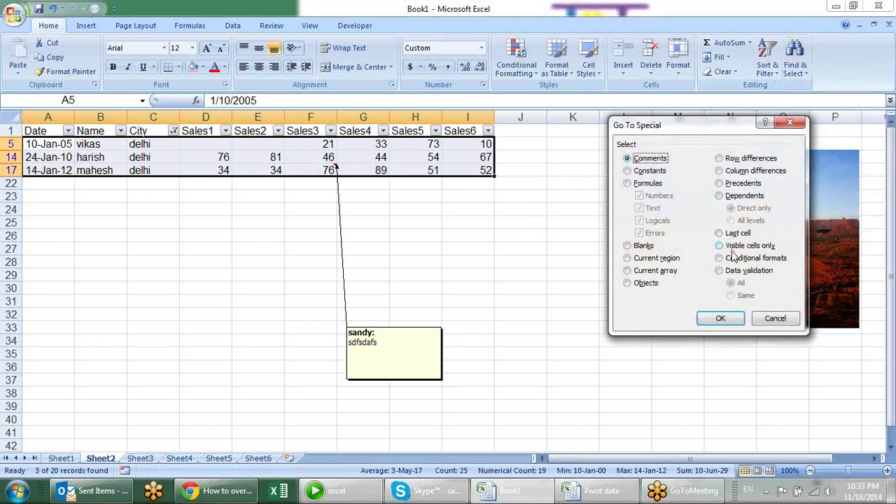
pyautogui.click(728, 248)
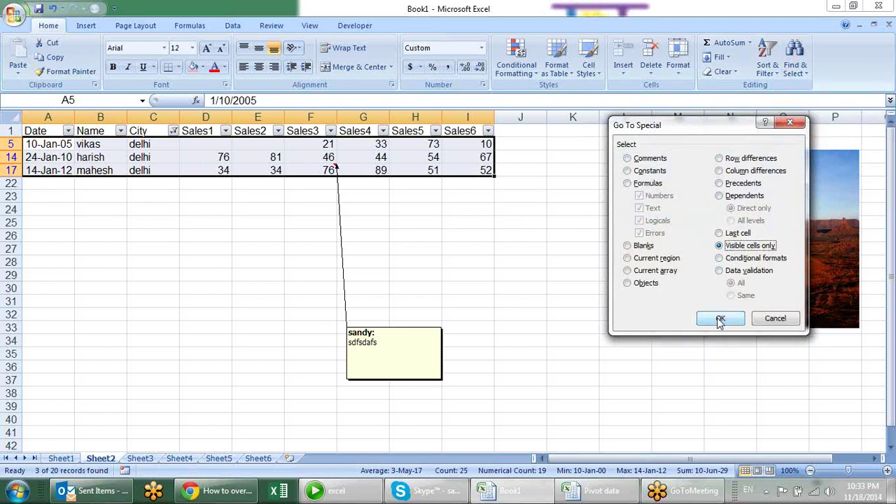
pyautogui.click(717, 319)
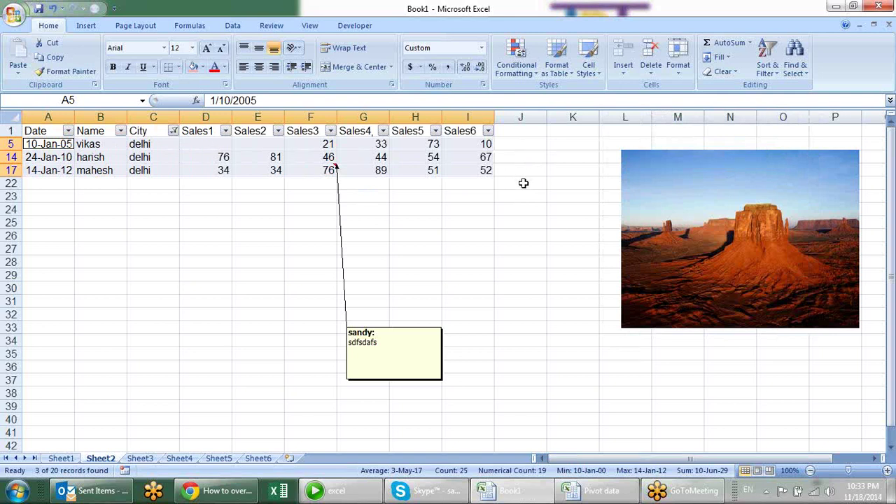
pyautogui.hotkey('ctrl', 'c')
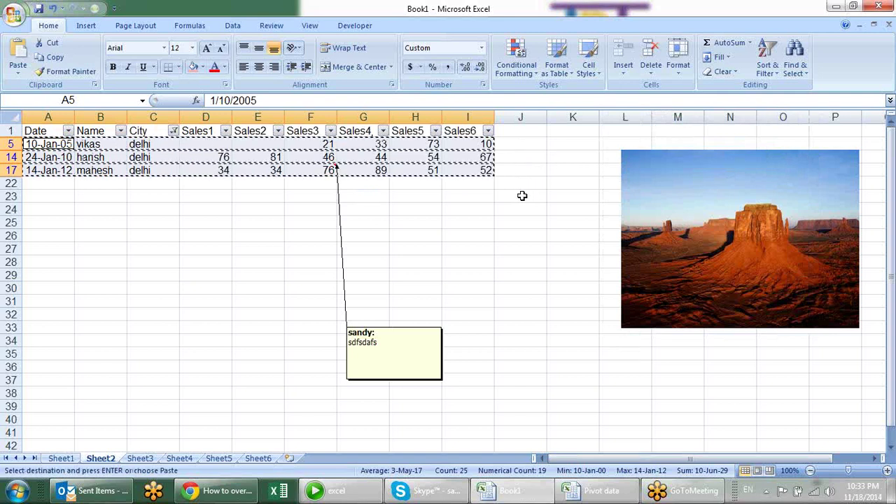
pyautogui.click(140, 458)
pyautogui.click(105, 458)
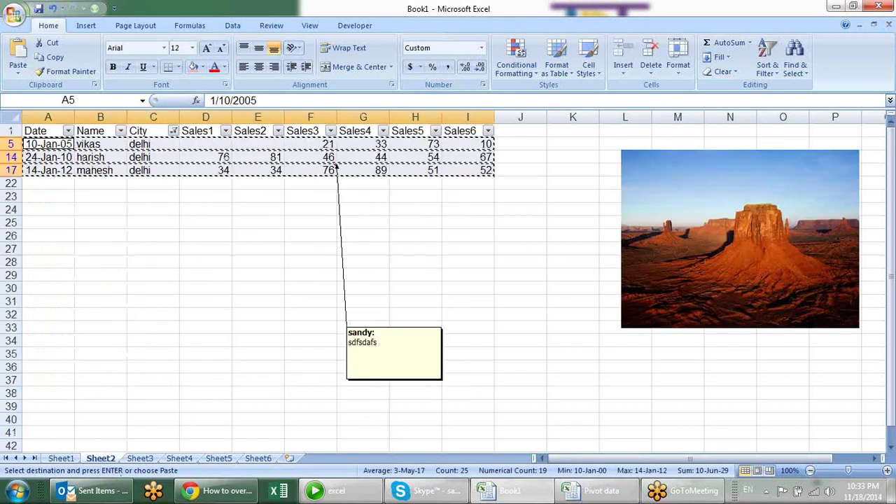
pyautogui.click(61, 355)
pyautogui.press('Return')
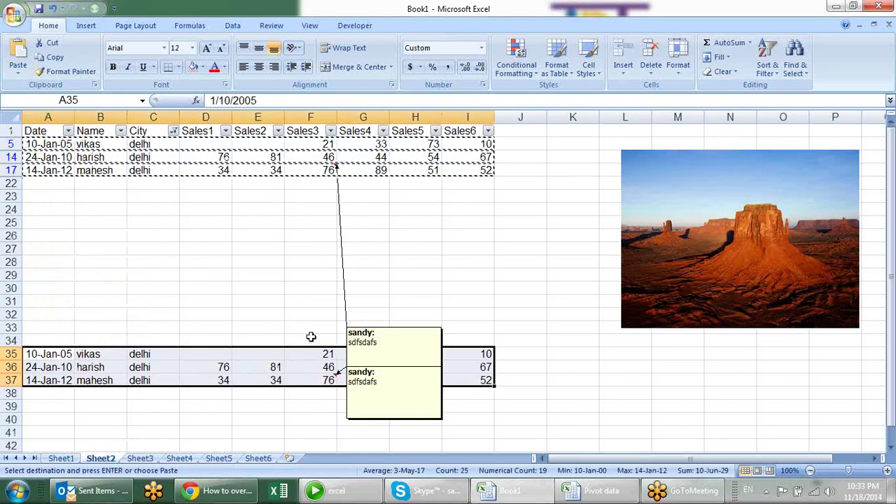
pyautogui.click(521, 273)
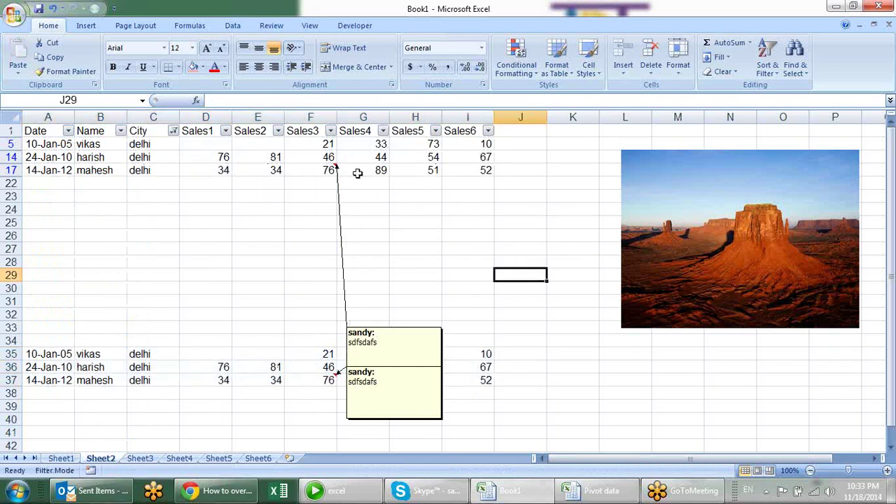
# Select all cities in the City filter so every row shows again.
pyautogui.click(174, 132)
pyautogui.click(69, 234)
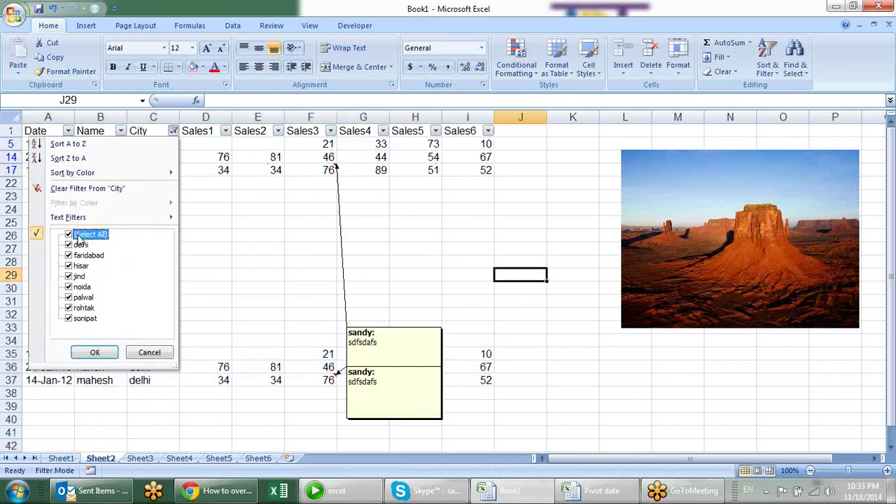
pyautogui.click(96, 353)
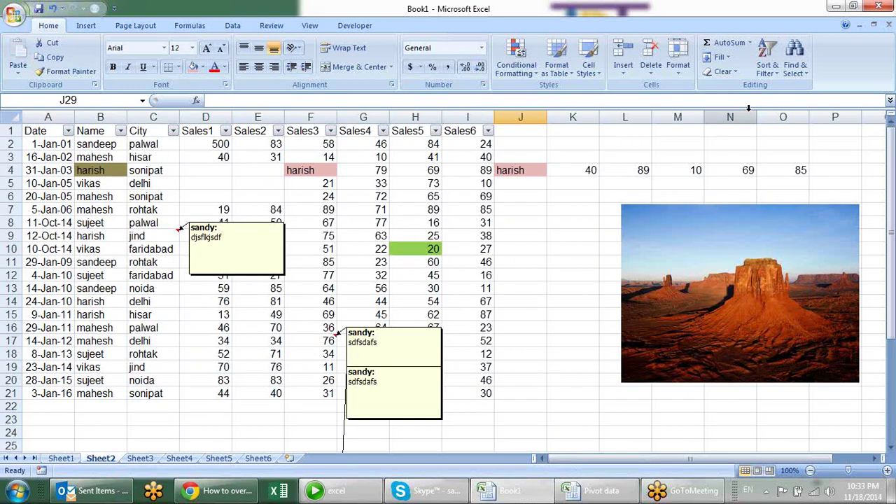
# Select the Sales5 values in H2:H14.
pyautogui.click(800, 77)
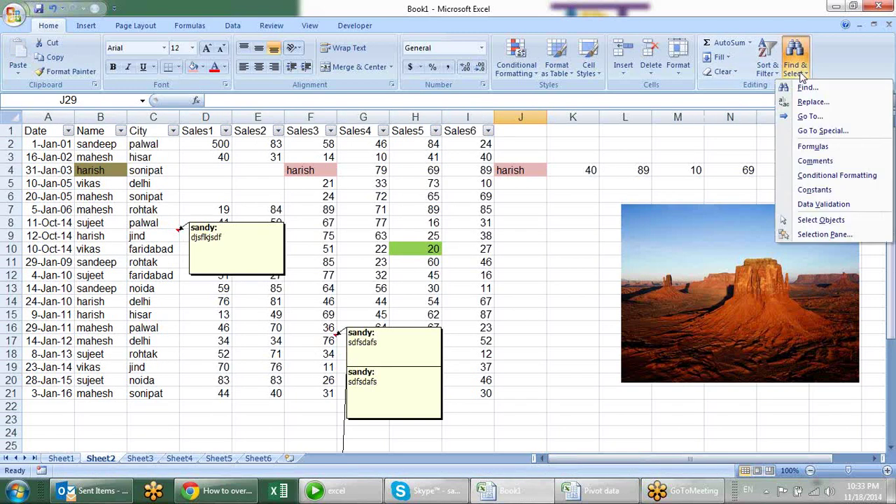
pyautogui.click(821, 133)
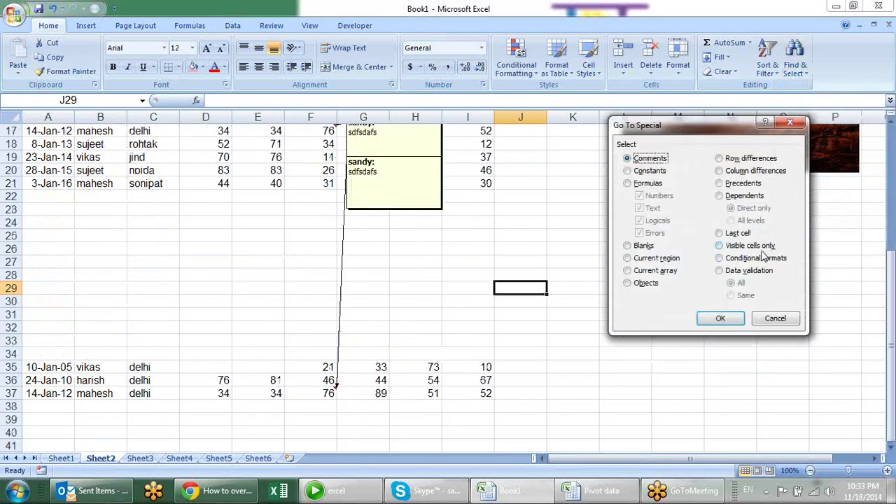
pyautogui.press('Escape')
pyautogui.click(264, 157)
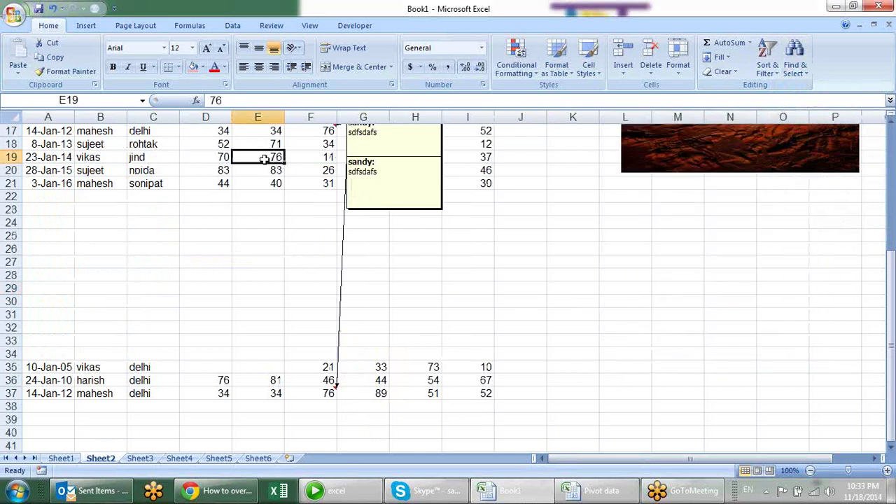
pyautogui.scroll(5, 264, 158)
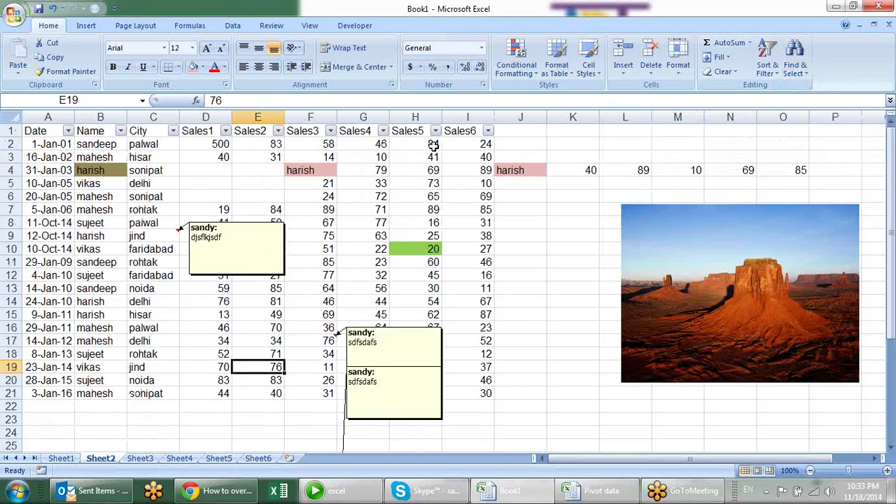
pyautogui.moveTo(433, 145); pyautogui.dragTo(433, 302)
# Apply a Greater Than 52.5 rule with Light Red Fill and Dark Red Text.
pyautogui.click(516, 56)
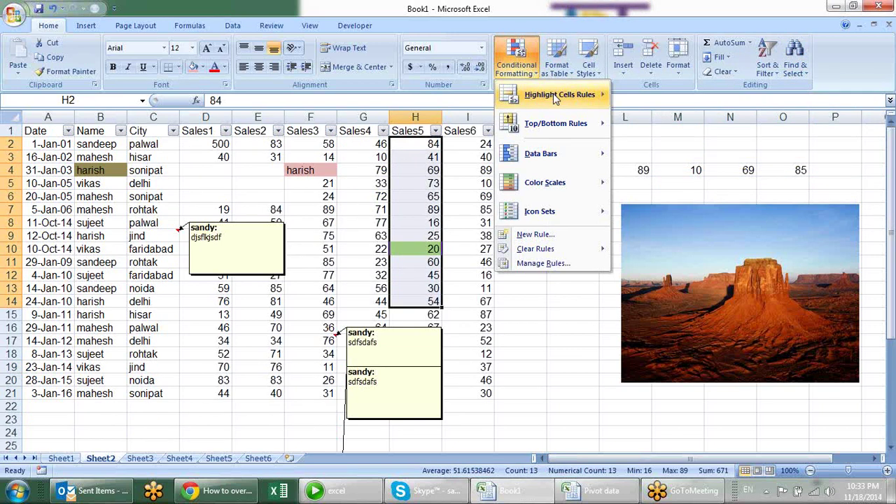
pyautogui.moveTo(553, 93)
pyautogui.click(670, 96)
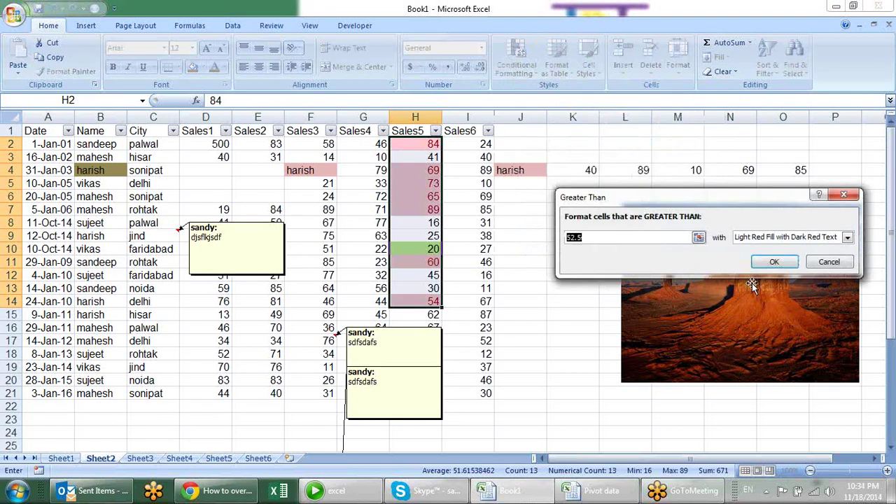
pyautogui.click(774, 261)
# Use Go To Special to select all cells that have conditional formats.
pyautogui.click(560, 298)
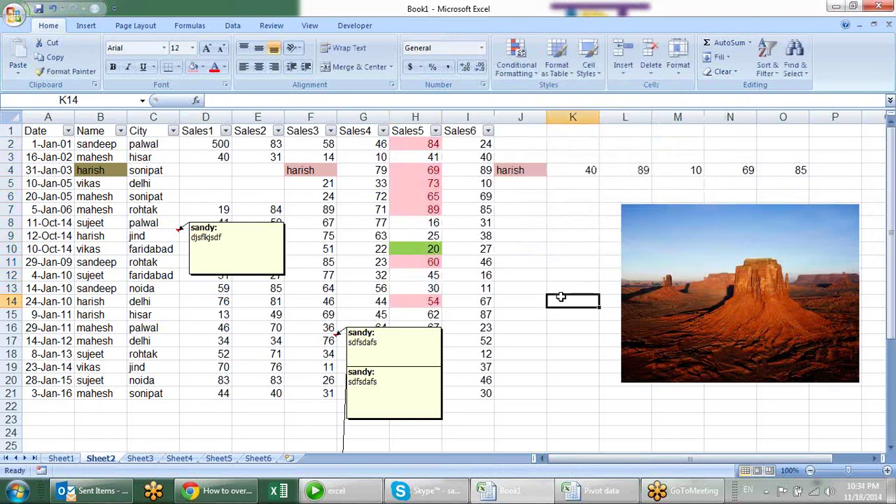
pyautogui.click(310, 274)
pyautogui.hotkey('ctrl', 'f')
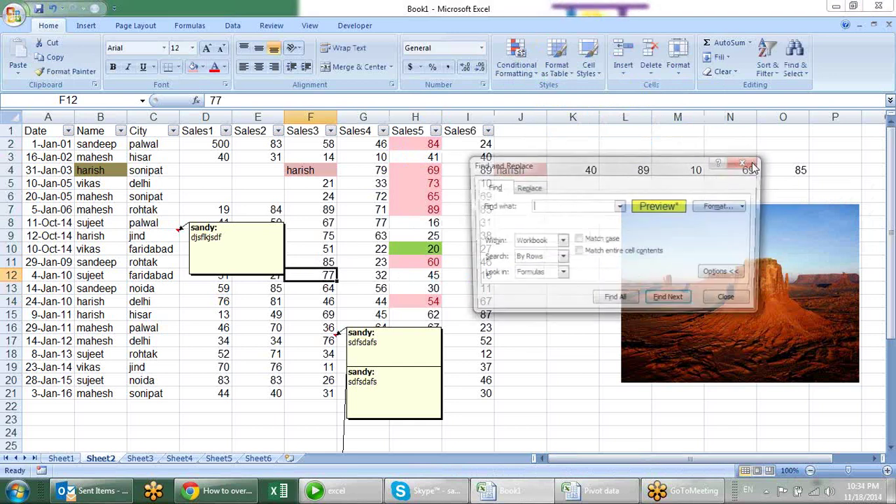
pyautogui.press('Escape')
pyautogui.click(794, 61)
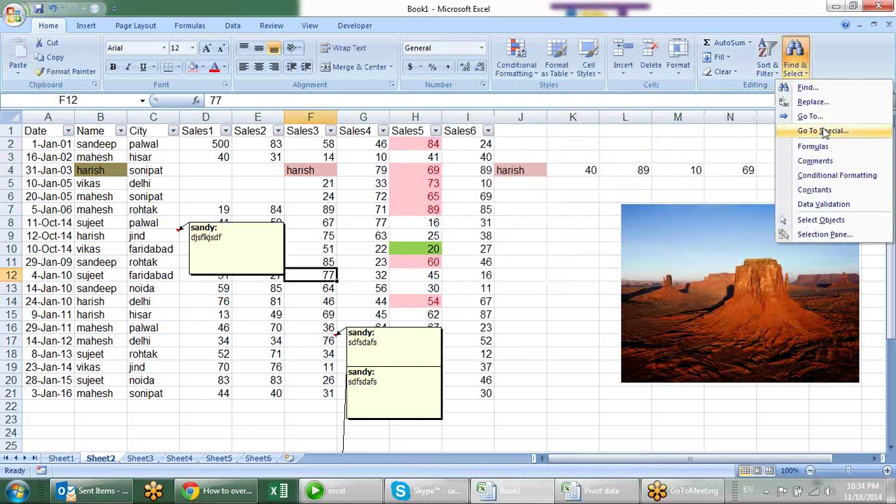
pyautogui.click(820, 131)
pyautogui.click(740, 258)
pyautogui.click(720, 318)
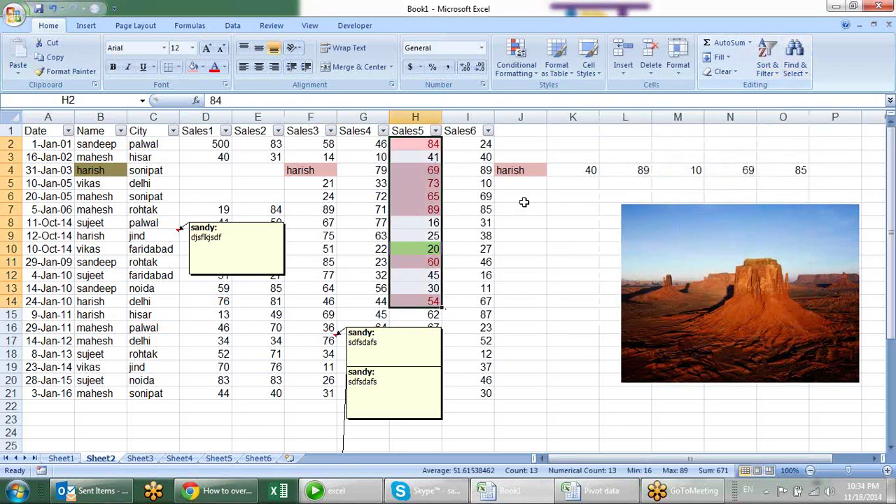
# View the Cell Value > 52.5 rule in the Rules Manager for this worksheet.
pyautogui.click(464, 198)
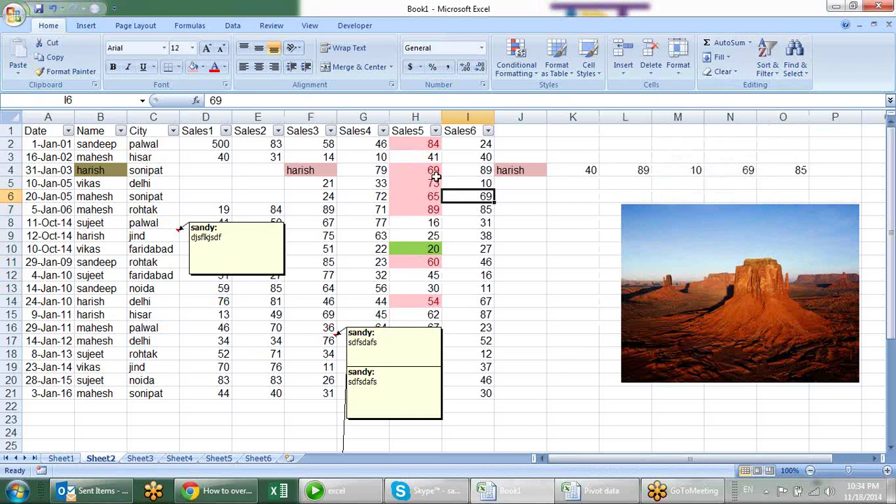
pyautogui.click(800, 71)
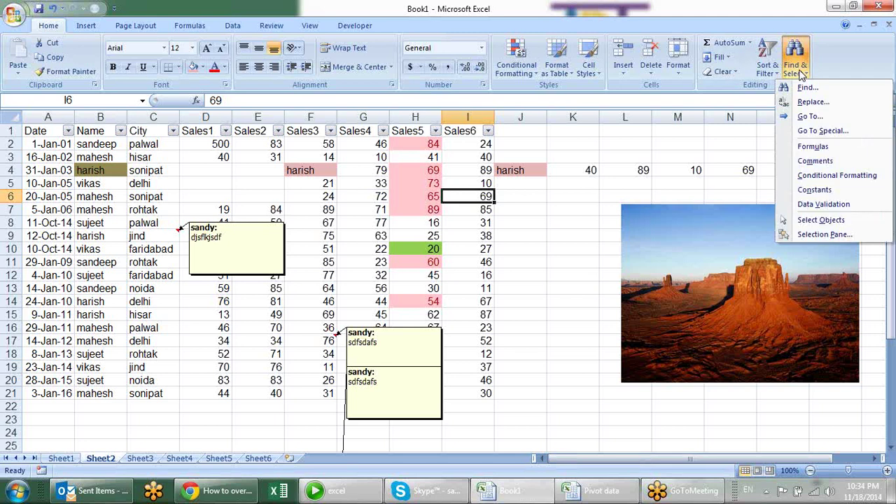
pyautogui.click(516, 63)
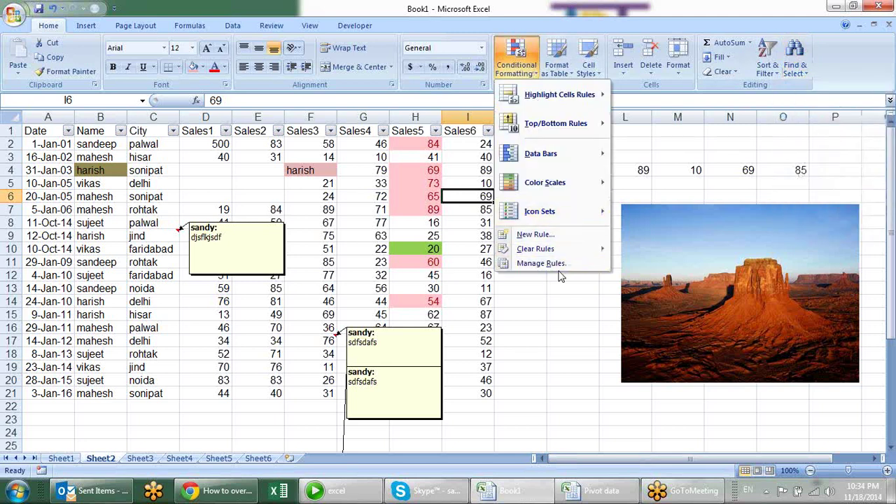
pyautogui.click(560, 264)
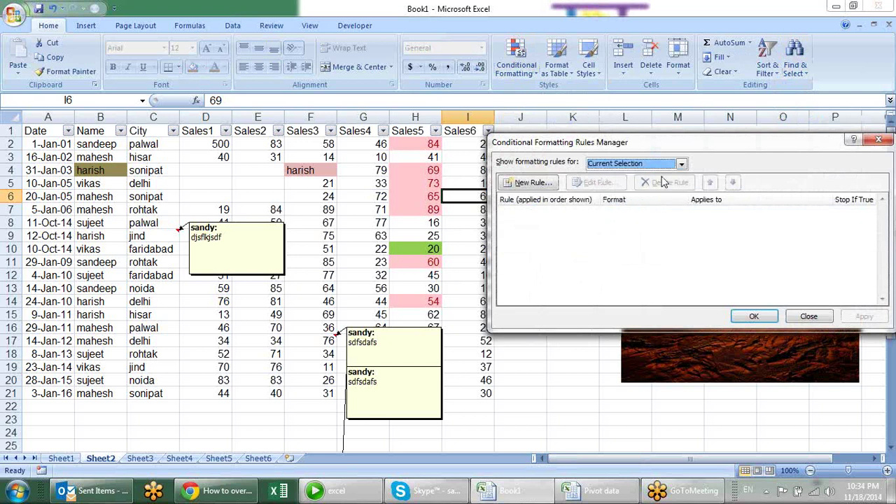
pyautogui.click(681, 163)
pyautogui.click(654, 186)
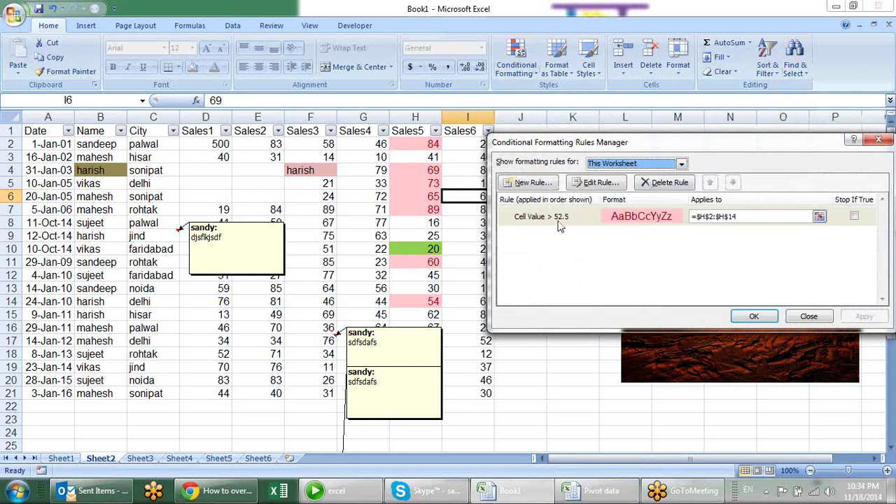
pyautogui.press('Return')
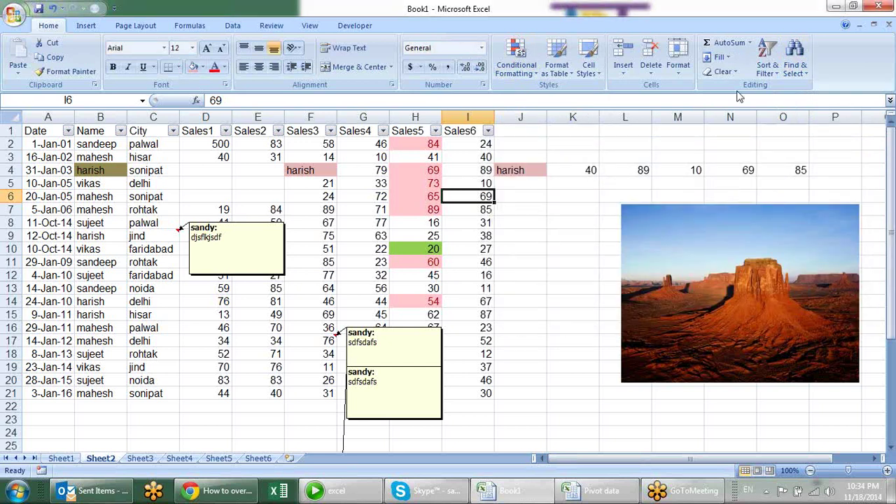
pyautogui.click(803, 64)
pyautogui.click(822, 131)
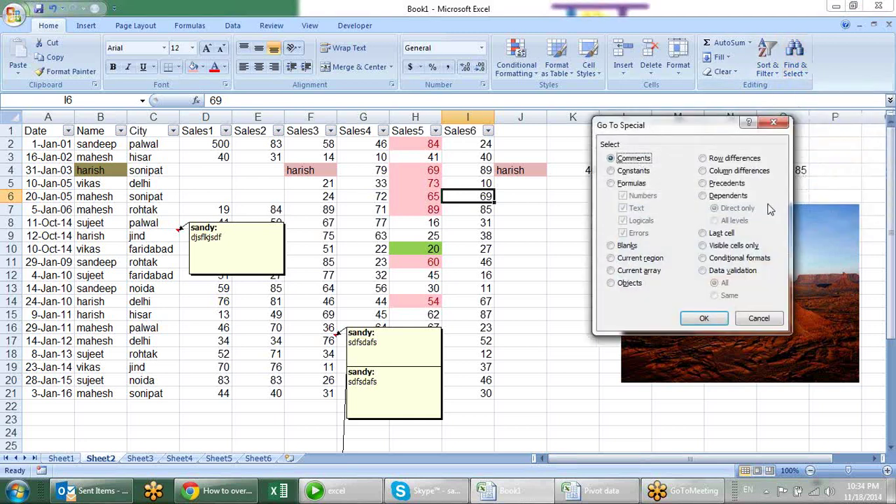
pyautogui.click(740, 273)
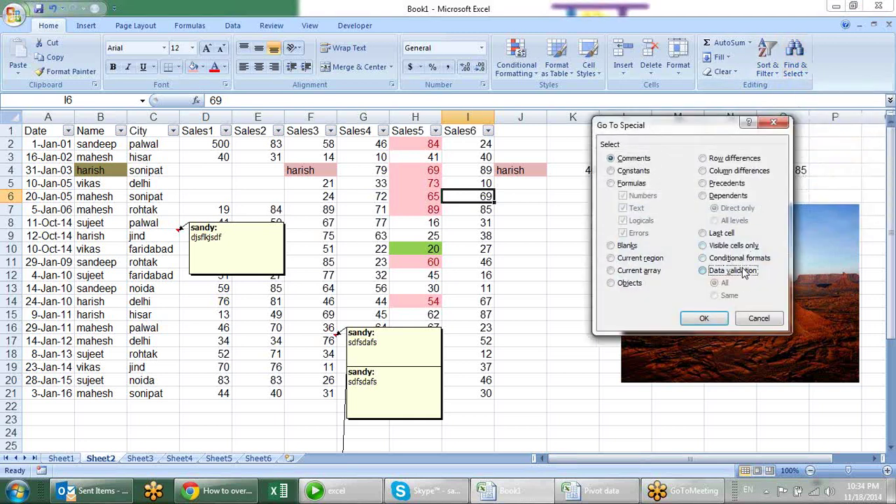
pyautogui.click(704, 318)
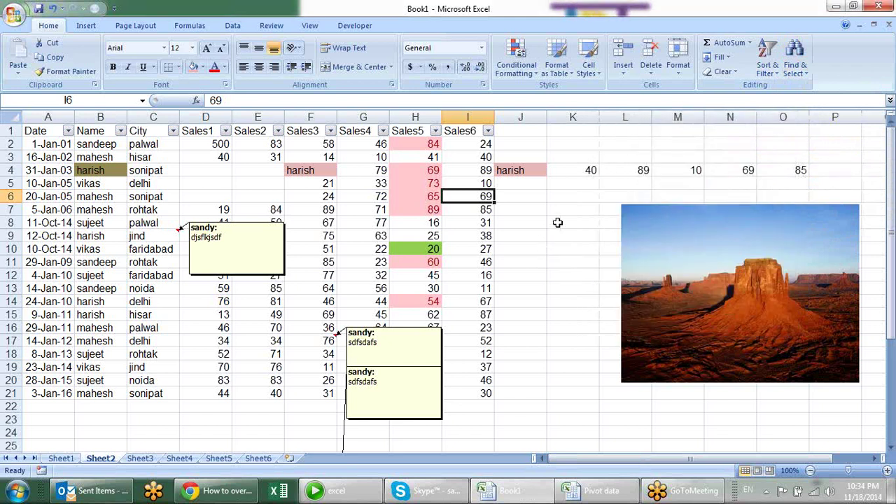
pyautogui.moveTo(217, 183); pyautogui.dragTo(210, 171)
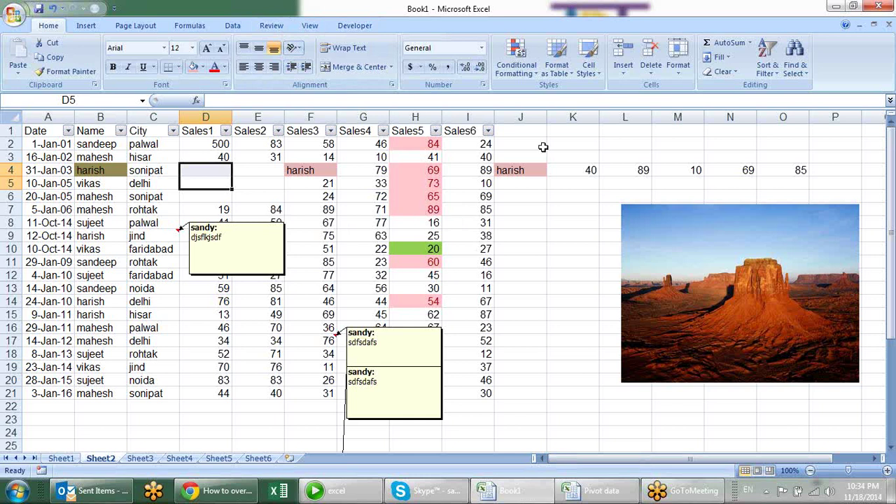
pyautogui.click(536, 236)
pyautogui.click(802, 73)
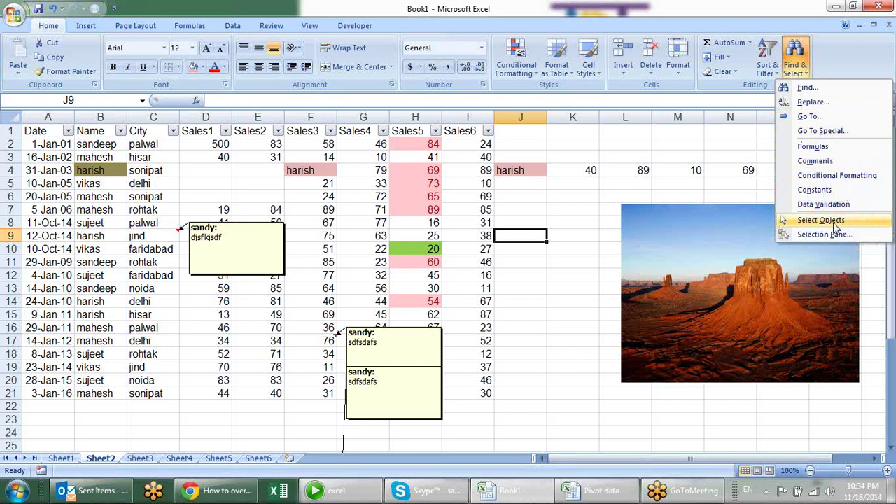
pyautogui.click(569, 238)
pyautogui.click(550, 207)
pyautogui.click(513, 203)
pyautogui.click(557, 276)
pyautogui.click(534, 221)
pyautogui.moveTo(572, 184); pyautogui.dragTo(578, 172)
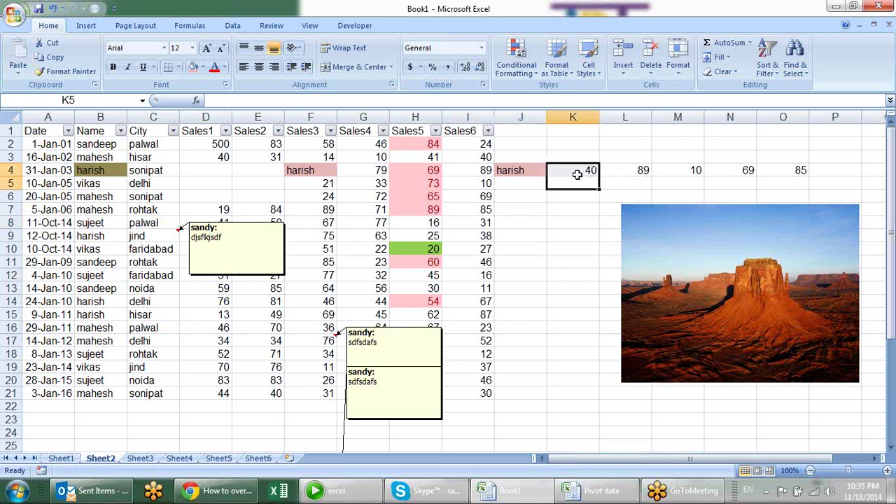
pyautogui.click(795, 67)
# Move the desert picture over the table and paste a duplicate copy.
pyautogui.click(821, 220)
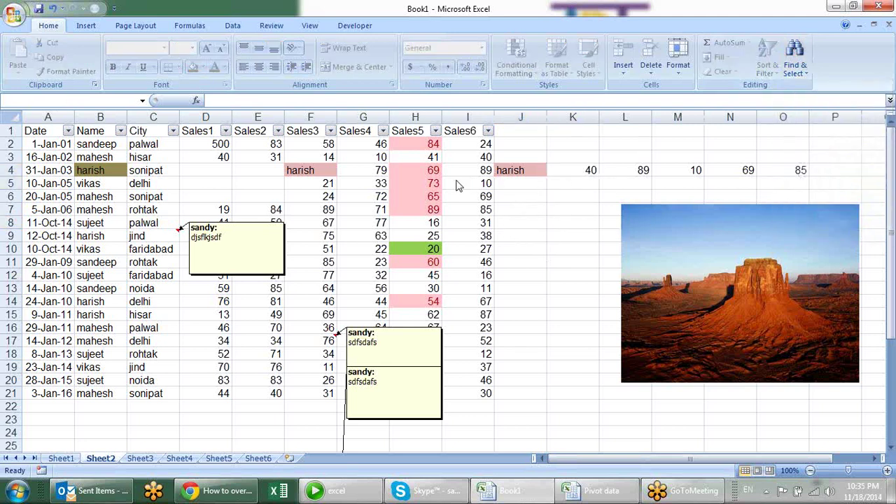
pyautogui.click(646, 231)
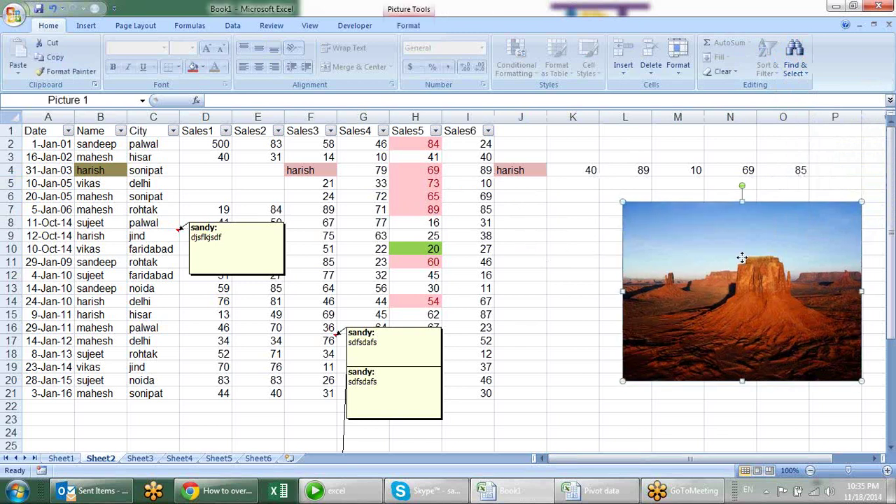
pyautogui.moveTo(733, 256); pyautogui.dragTo(469, 240)
pyautogui.moveTo(519, 214)
pyautogui.mouseDown()
pyautogui.moveTo(500, 175)
pyautogui.moveTo(736, 308)
pyautogui.mouseUp()
pyautogui.hotkey('ctrl', 'c')
pyautogui.hotkey('ctrl', 'v')
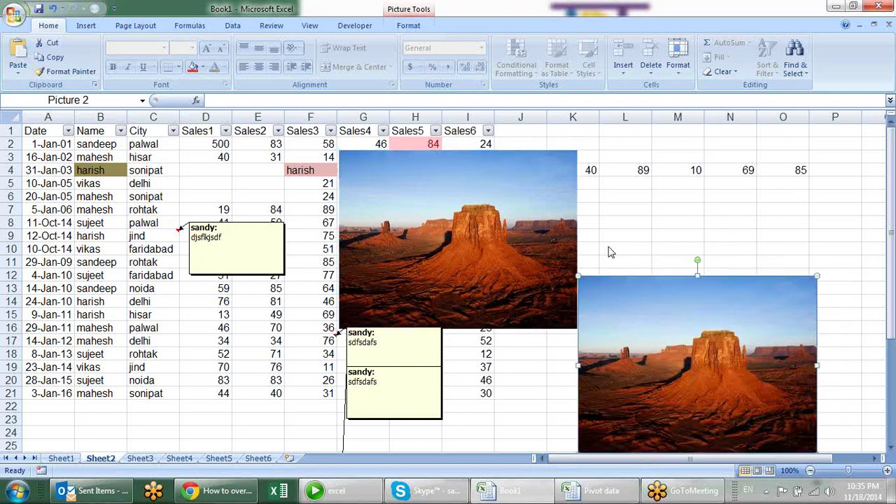
# Open the Selection Pane and move both pictures left and up together.
pyautogui.keyDown('ctrl'); pyautogui.click(495, 181); pyautogui.keyUp('ctrl')
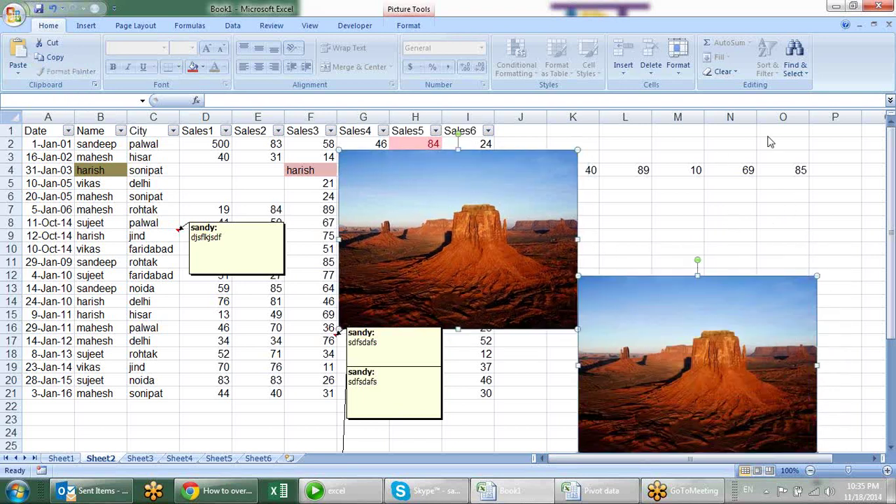
pyautogui.click(798, 76)
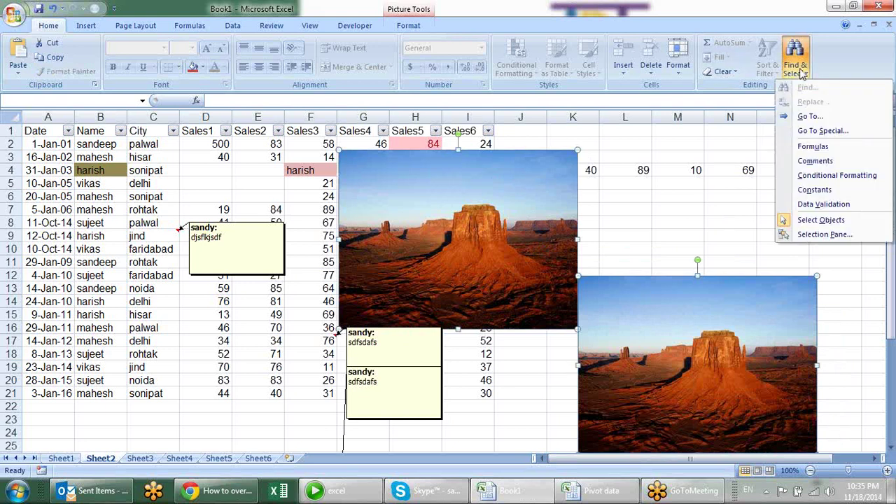
pyautogui.click(820, 236)
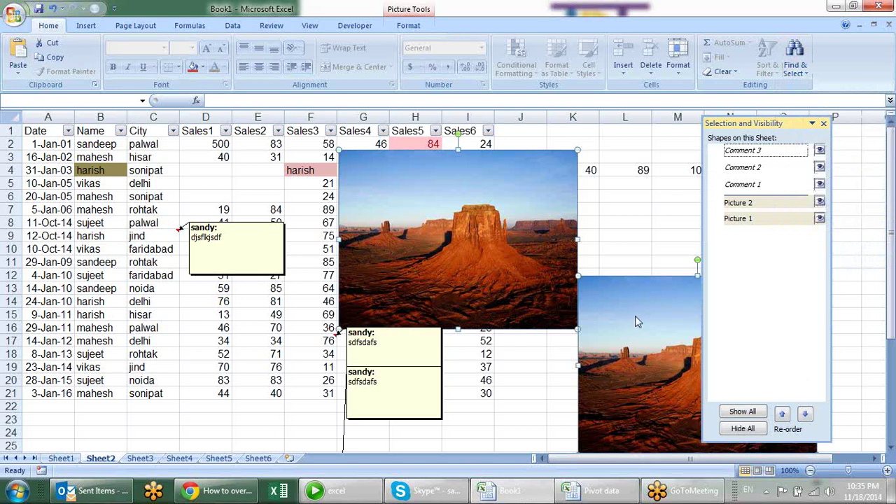
pyautogui.moveTo(555, 213)
pyautogui.mouseDown()
pyautogui.moveTo(238, 188)
pyautogui.moveTo(320, 181)
pyautogui.mouseUp()
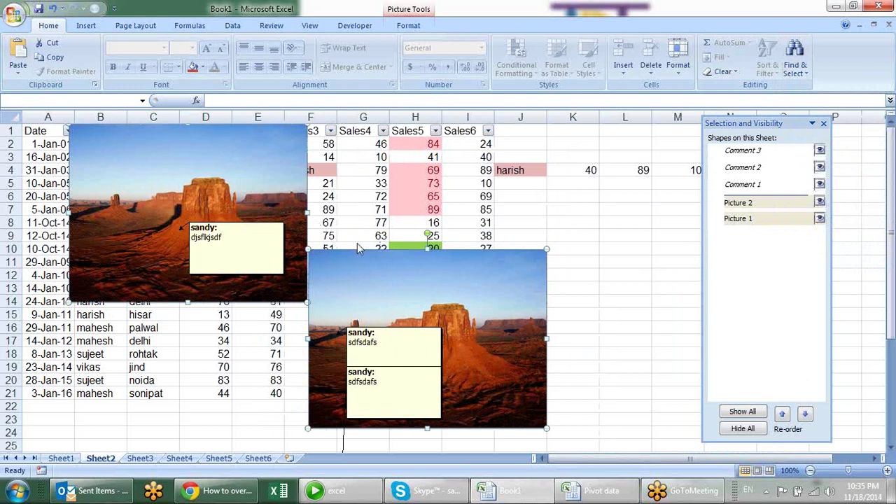
pyautogui.press('Escape')
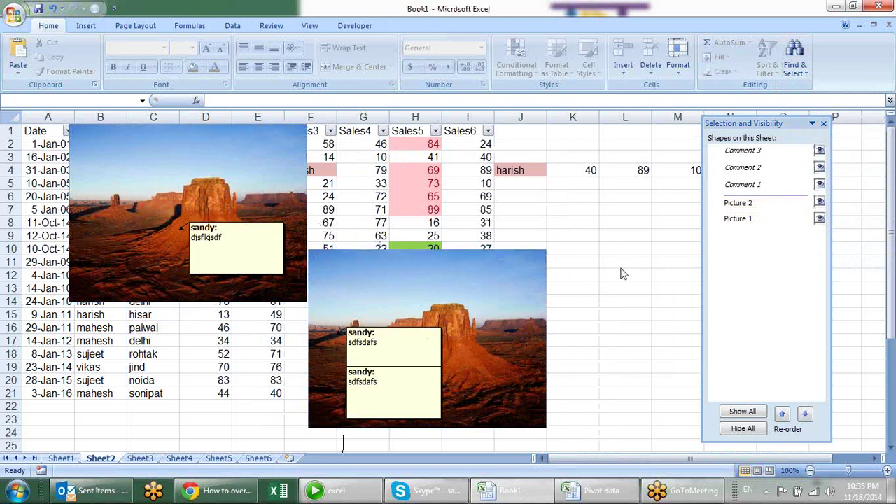
# Hide and show all objects, then toggle Picture 1 and Picture 2 visibility.
pyautogui.click(276, 217)
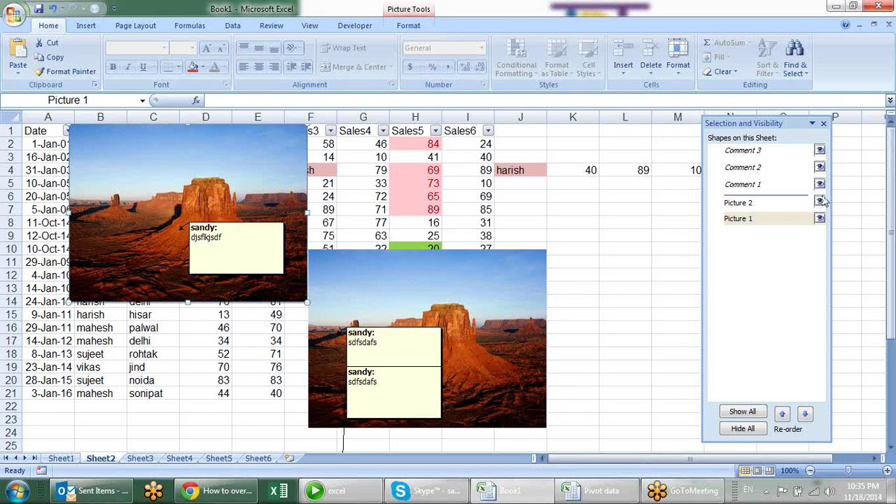
pyautogui.click(759, 427)
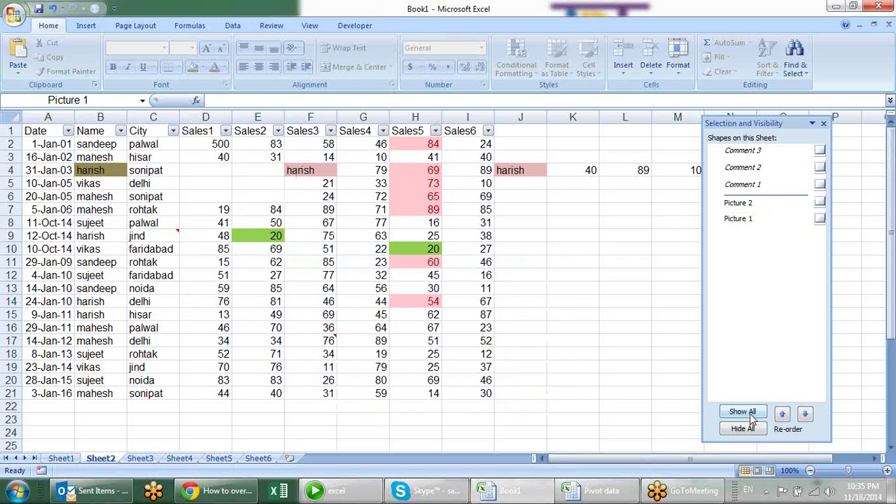
pyautogui.click(748, 413)
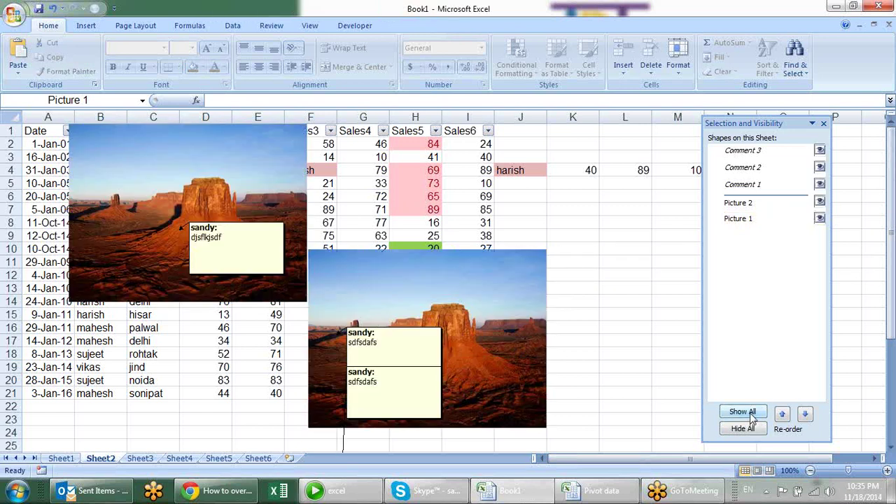
pyautogui.click(820, 202)
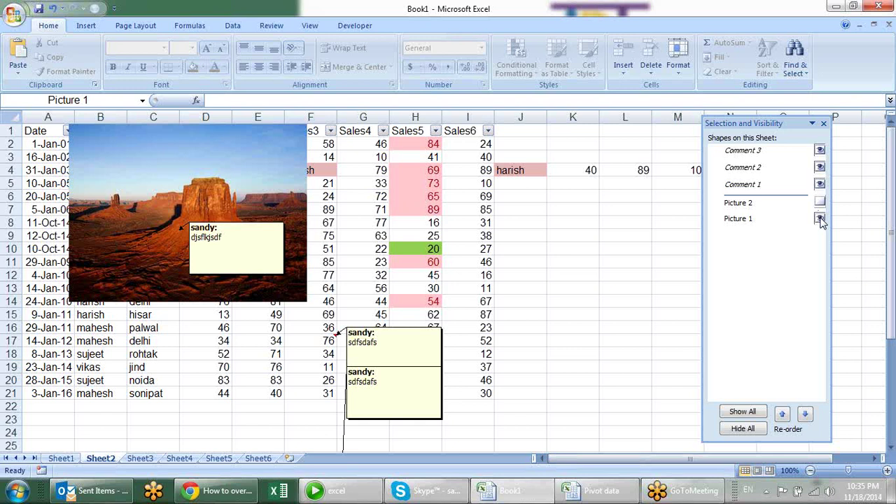
pyautogui.click(820, 218)
pyautogui.click(819, 218)
pyautogui.click(819, 202)
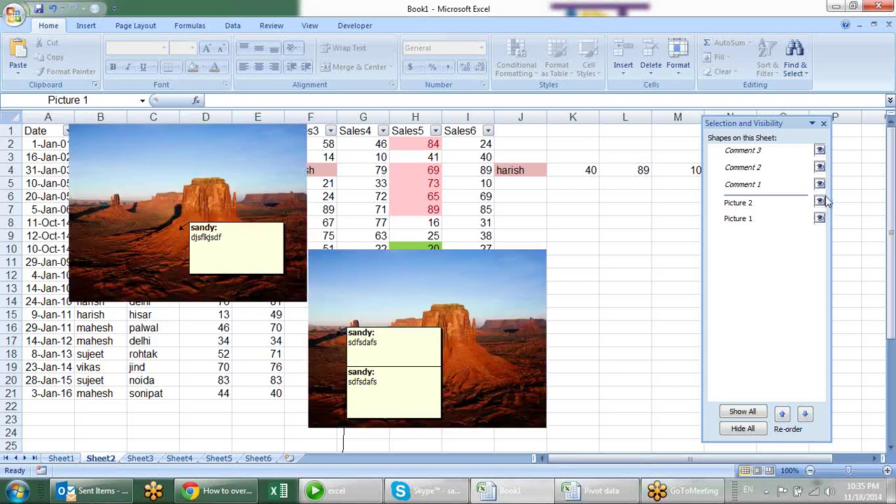
pyautogui.click(823, 123)
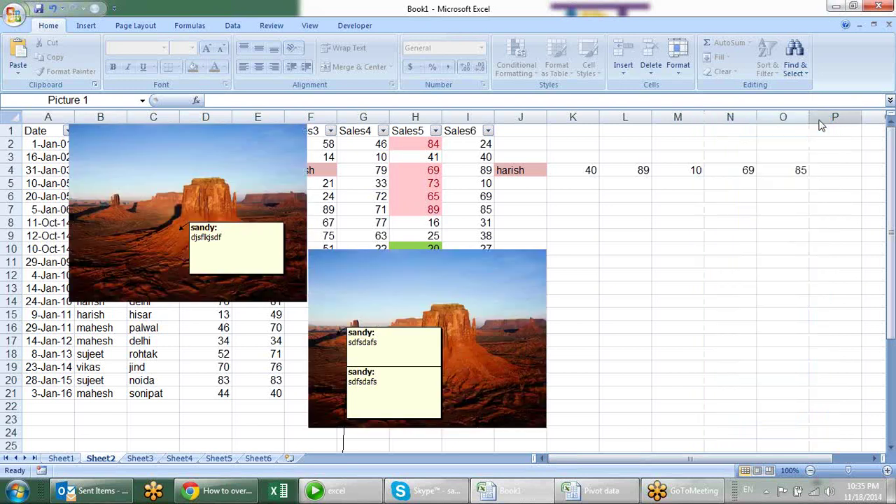
# Try the Insert picture browser and Clip Art, cancelling the clip art setup.
pyautogui.click(81, 26)
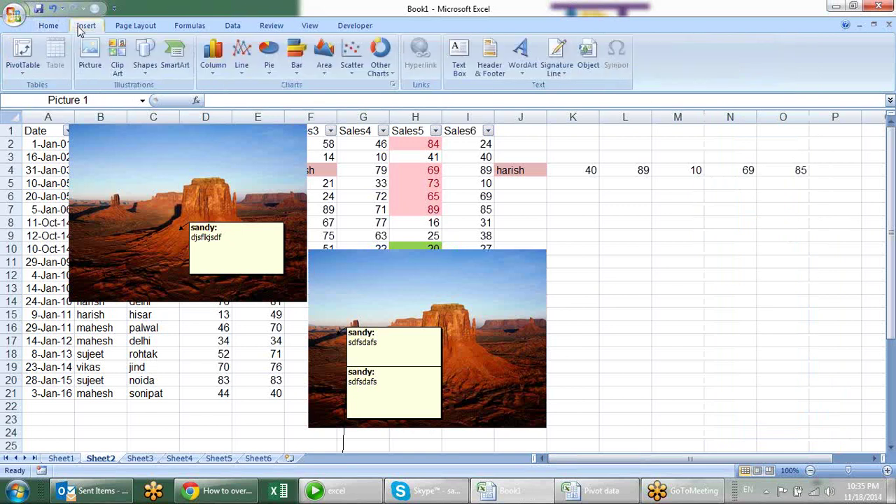
pyautogui.click(35, 69)
pyautogui.click(67, 96)
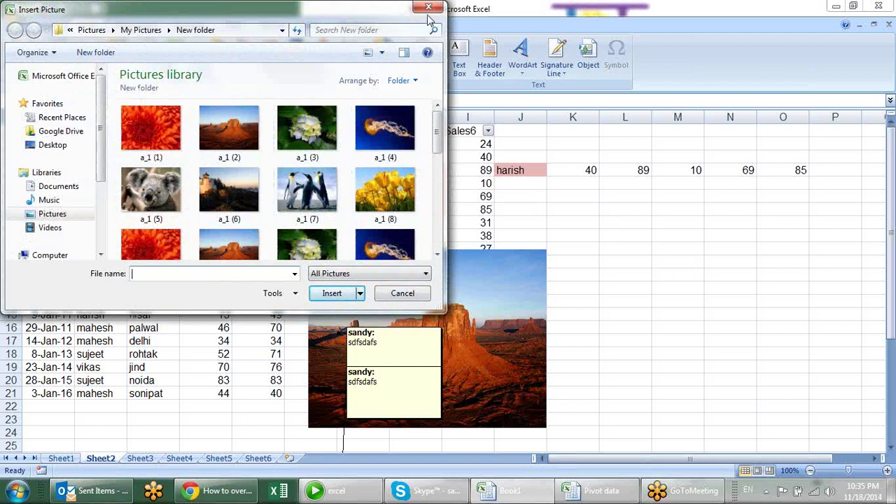
pyautogui.click(429, 8)
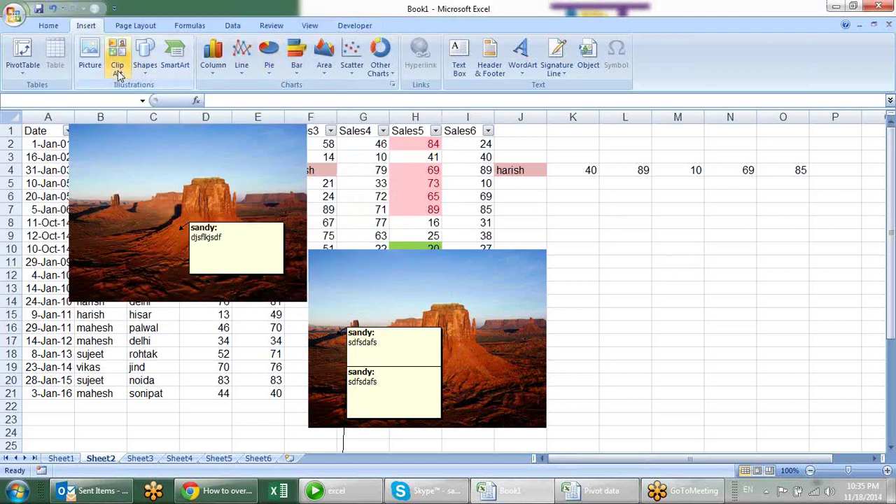
pyautogui.click(117, 70)
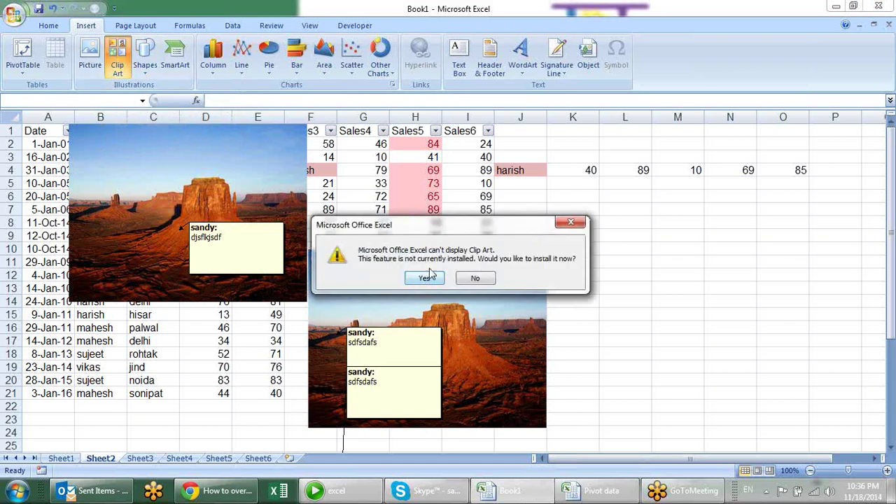
pyautogui.click(440, 279)
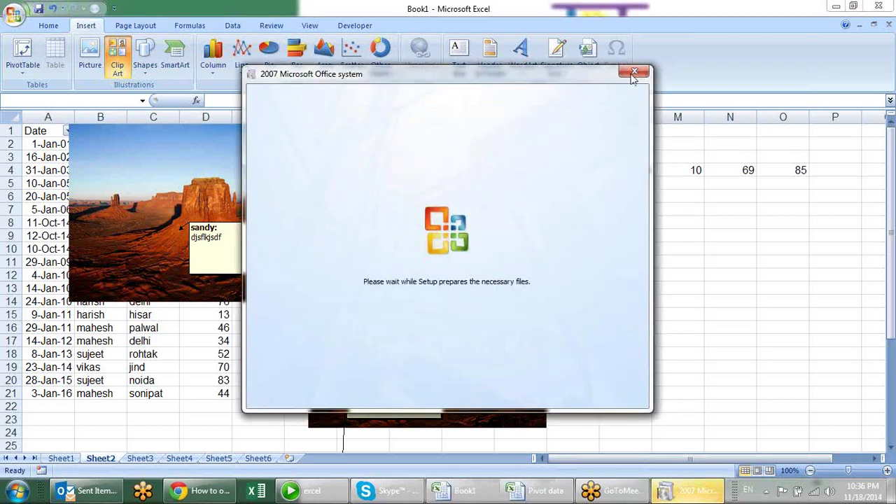
pyautogui.click(634, 73)
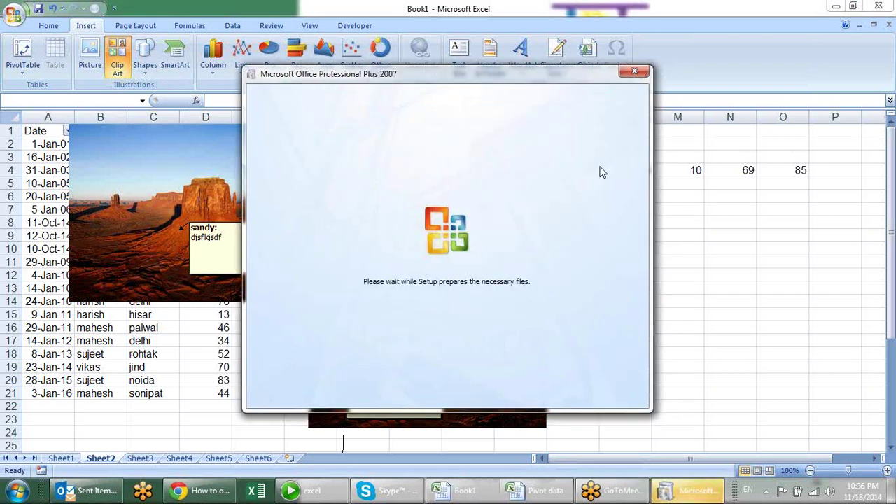
pyautogui.click(446, 288)
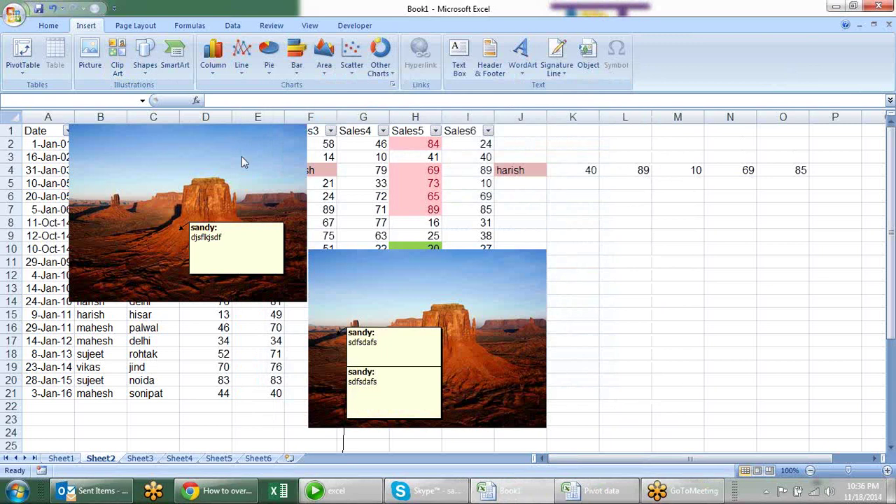
# Draw a blue oval beside the table around rows 6 to 9.
pyautogui.click(150, 62)
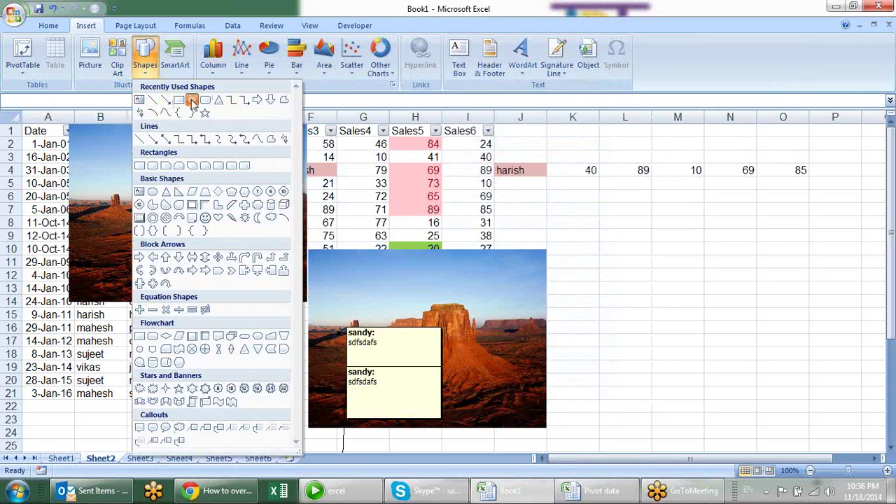
pyautogui.click(192, 100)
pyautogui.moveTo(523, 194); pyautogui.dragTo(684, 248)
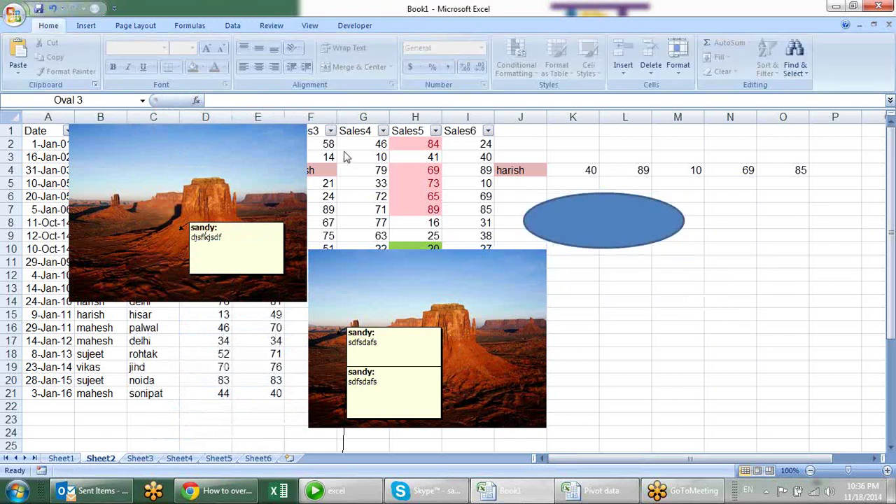
pyautogui.click(85, 26)
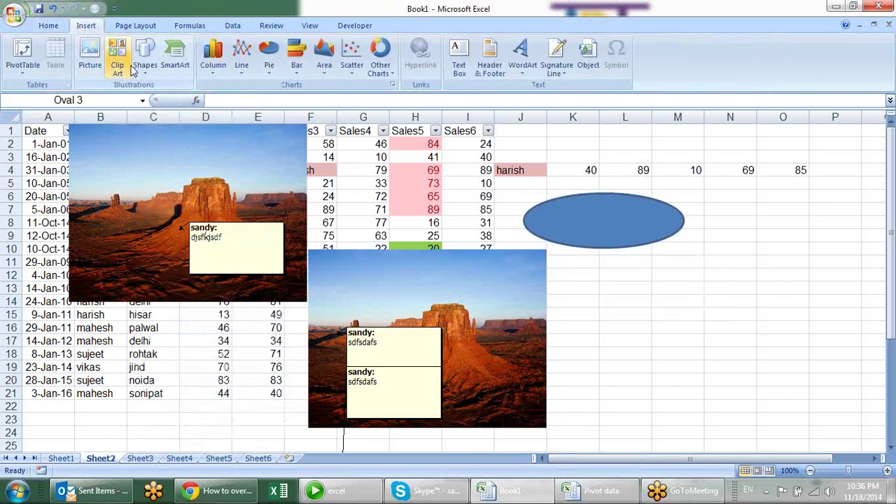
pyautogui.click(145, 67)
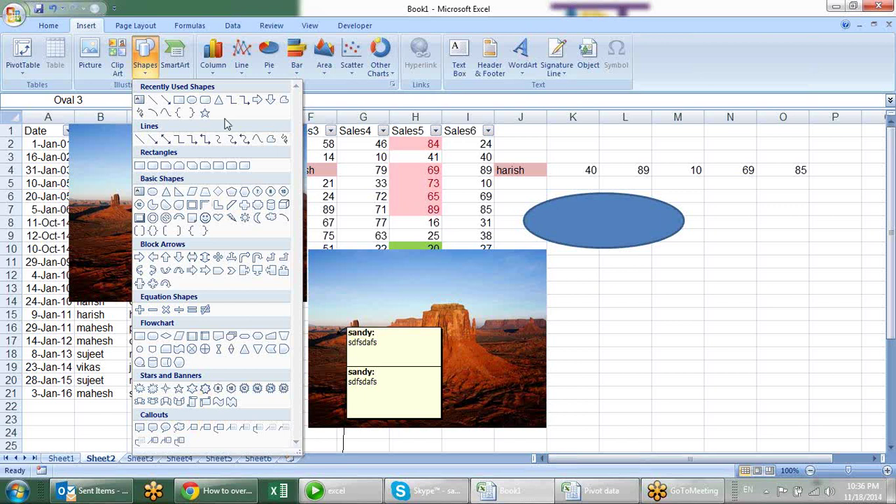
# Insert a Vertical Box List SmartArt graphic from the List category.
pyautogui.click(176, 56)
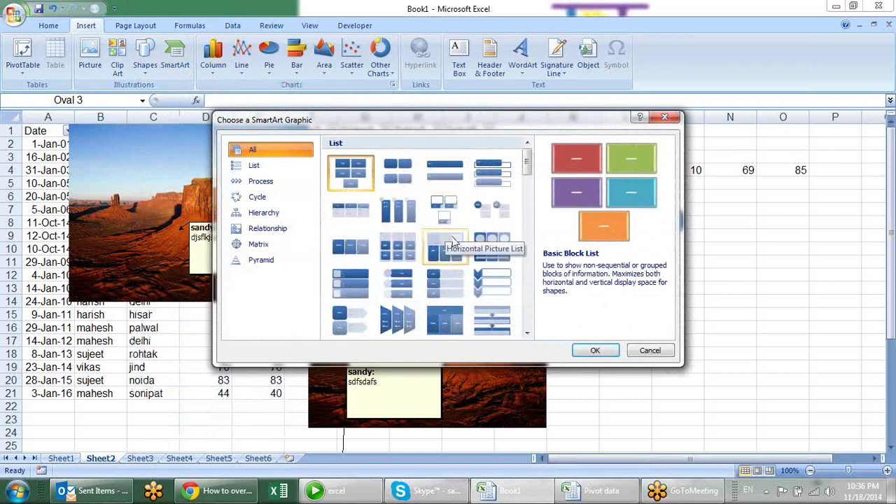
pyautogui.doubleClick(500, 176)
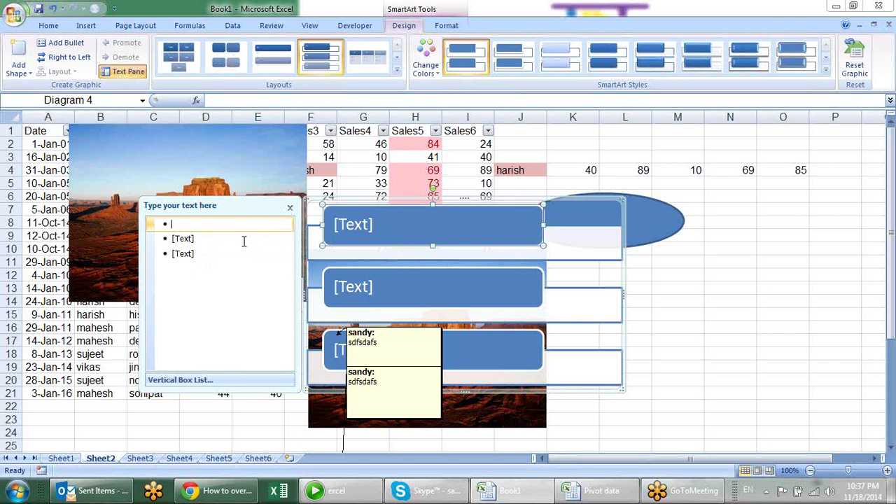
# Enter sandeep, pradeep, vishal and vijay as the box list's items.
pyautogui.write('sandeep')
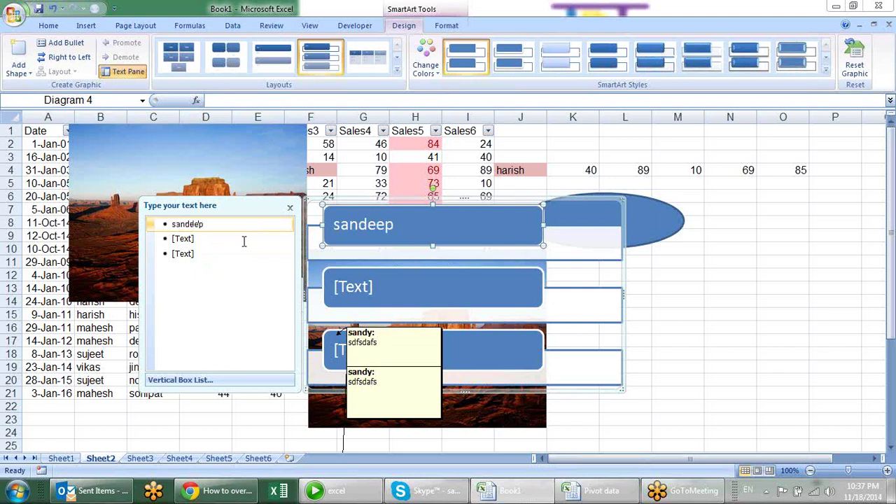
pyautogui.click(244, 239)
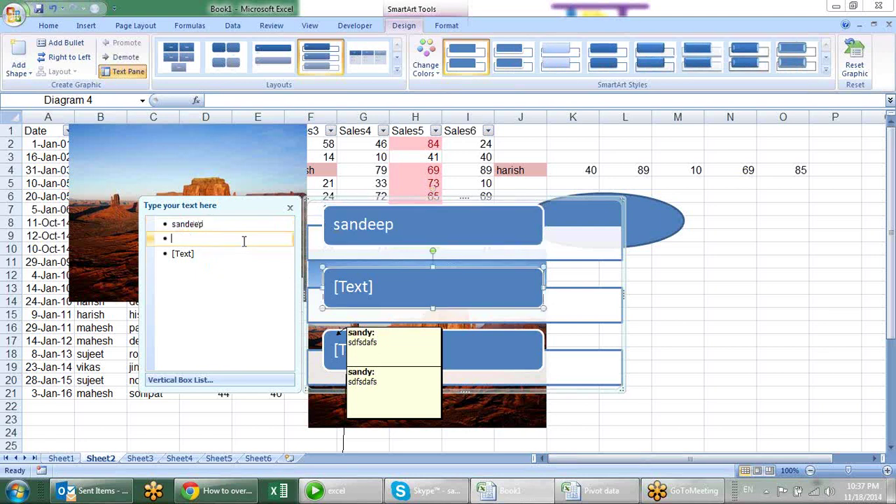
pyautogui.write('pradeep')
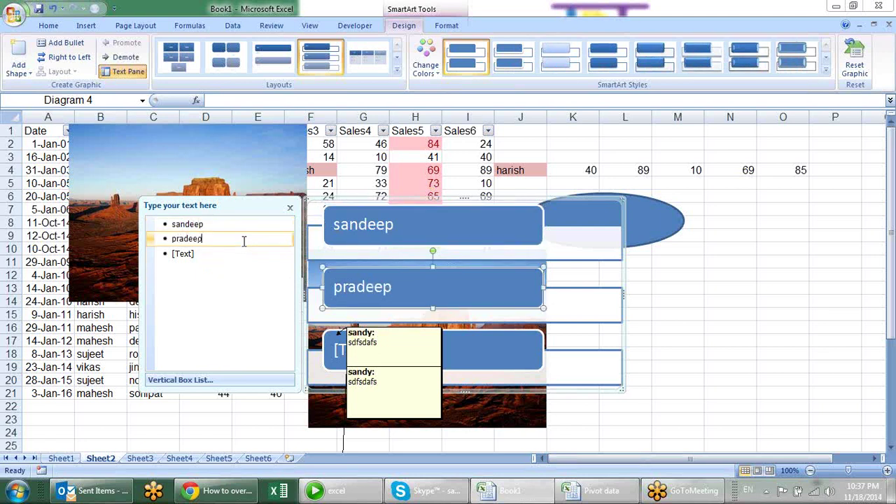
pyautogui.click(201, 258)
pyautogui.write('vishal')
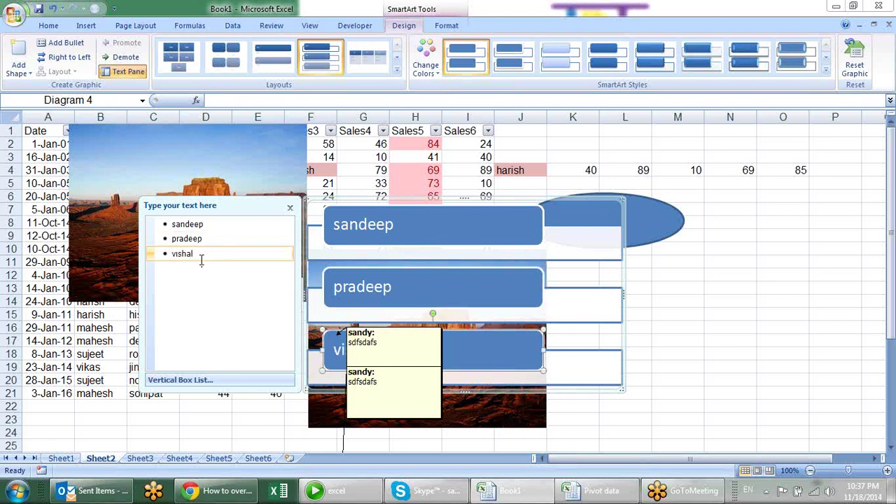
pyautogui.press('Return')
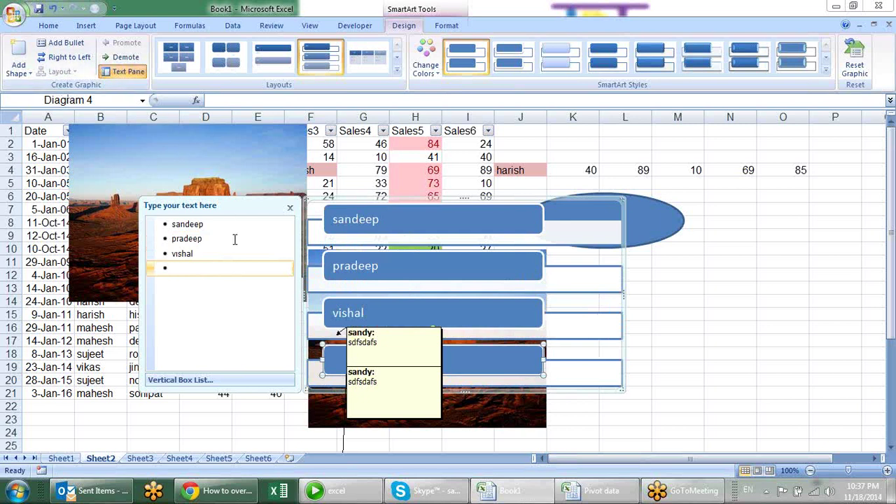
pyautogui.write('vijay')
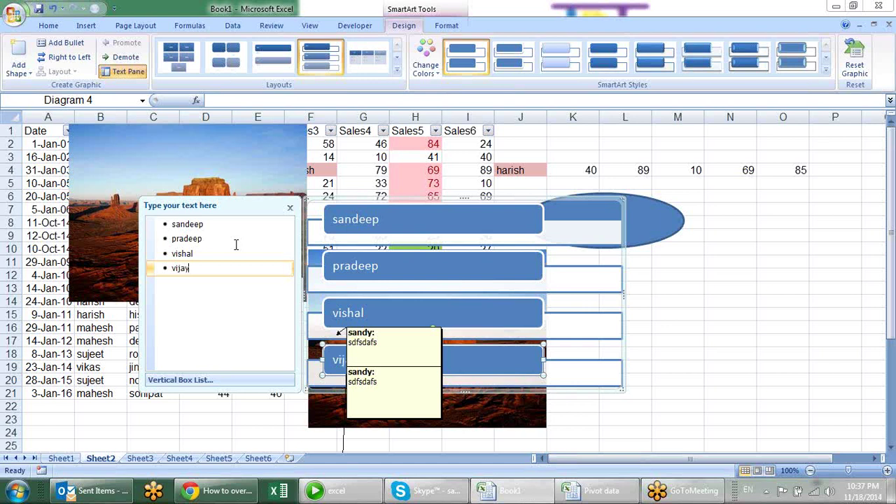
pyautogui.press('Return')
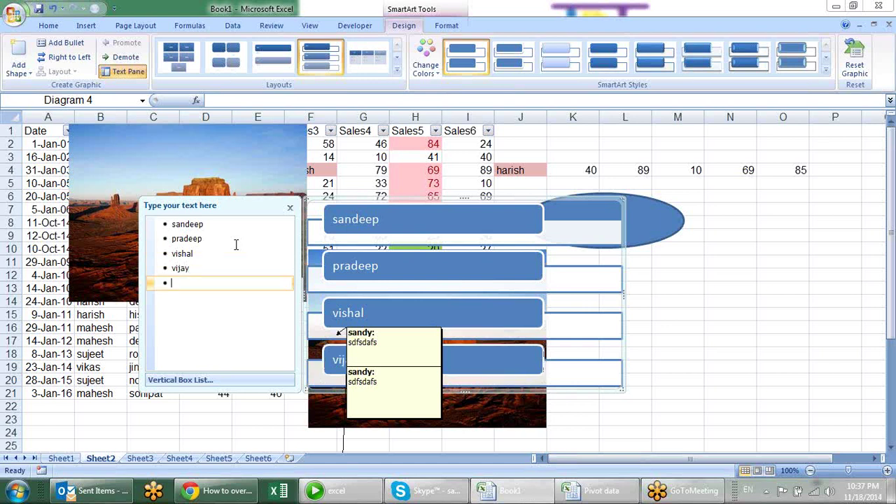
# Select the whole box list diagram and delete it.
pyautogui.click(773, 245)
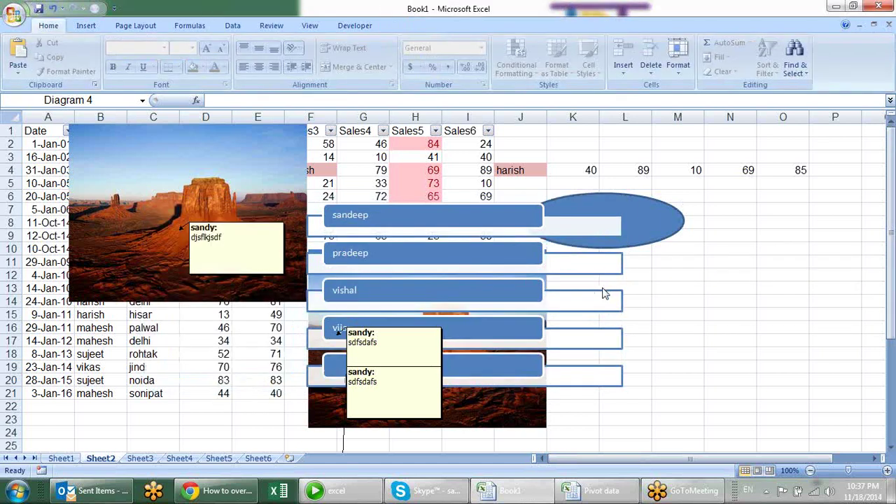
pyautogui.click(612, 259)
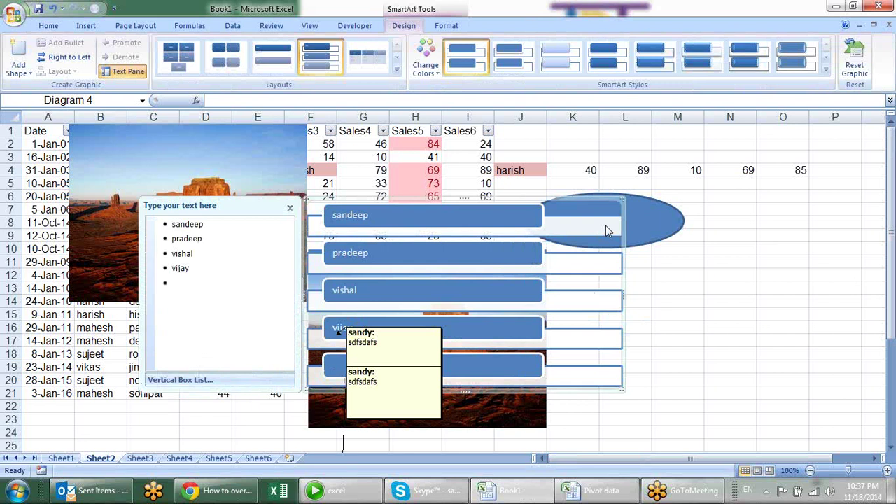
pyautogui.press('Delete')
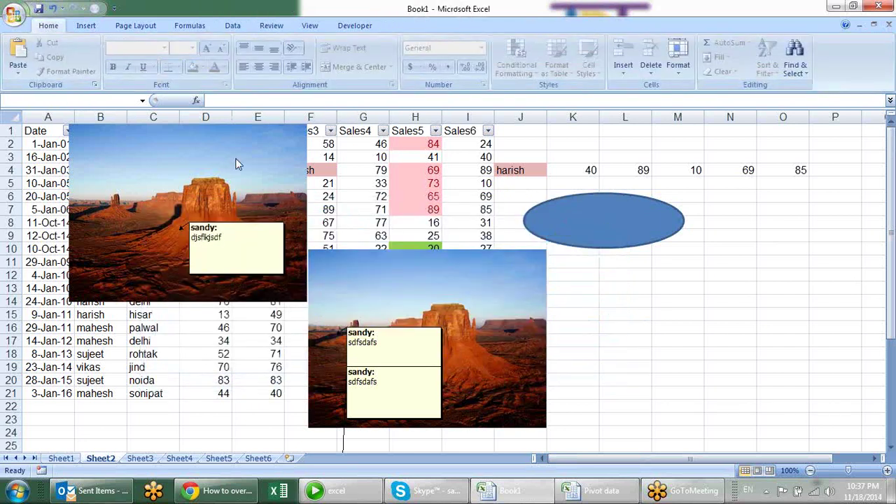
# Preview List and Process layouts, then insert an Organization Chart from the Hierarchy category.
pyautogui.click(85, 26)
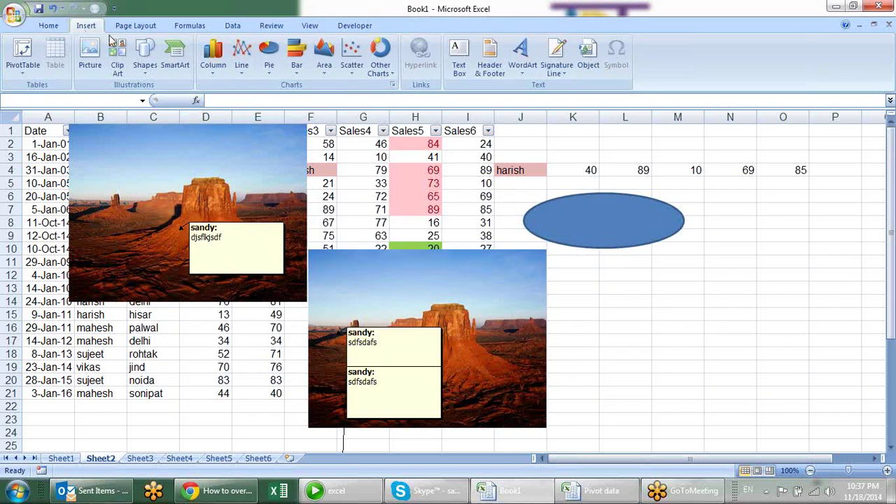
pyautogui.click(177, 57)
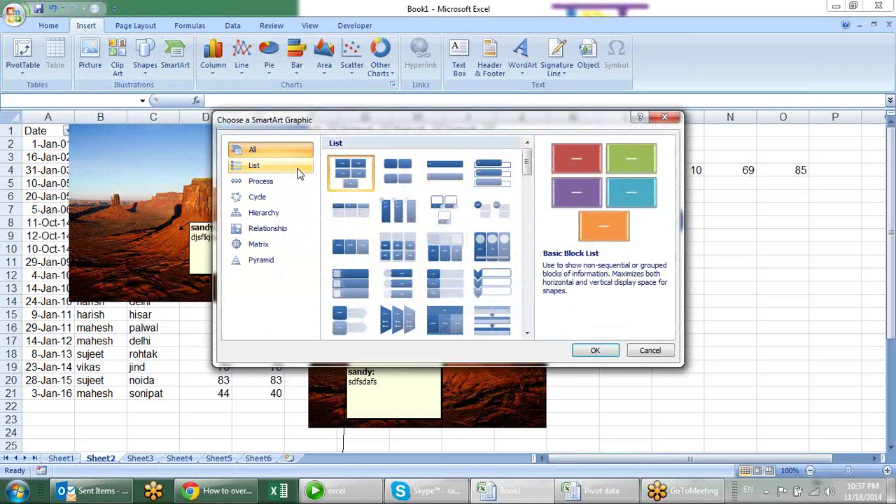
pyautogui.click(298, 168)
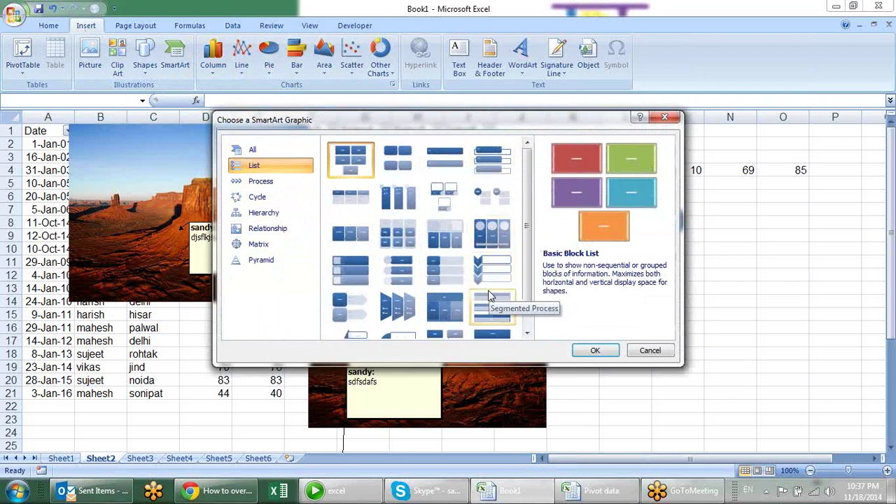
pyautogui.click(308, 183)
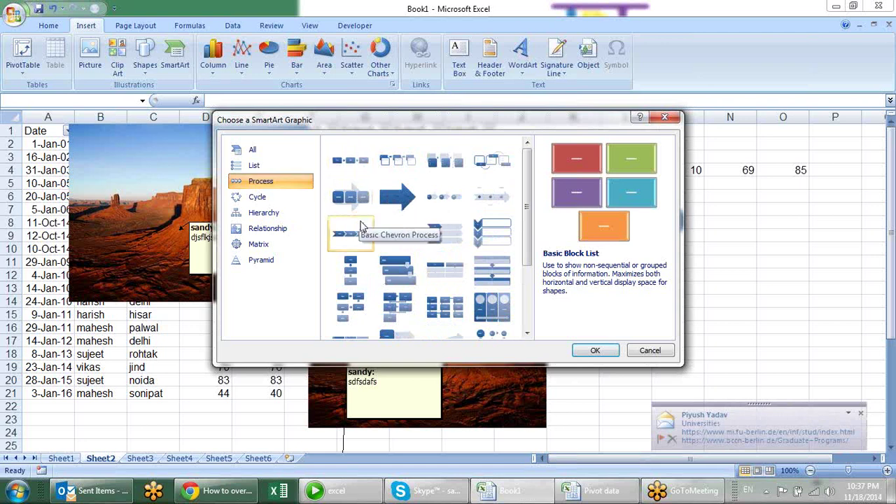
pyautogui.click(397, 270)
pyautogui.click(451, 233)
pyautogui.click(448, 272)
pyautogui.click(455, 308)
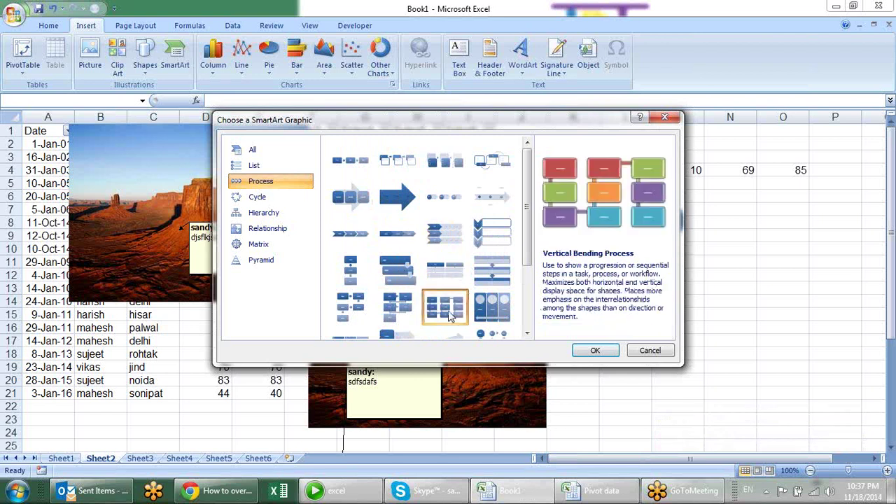
pyautogui.click(288, 218)
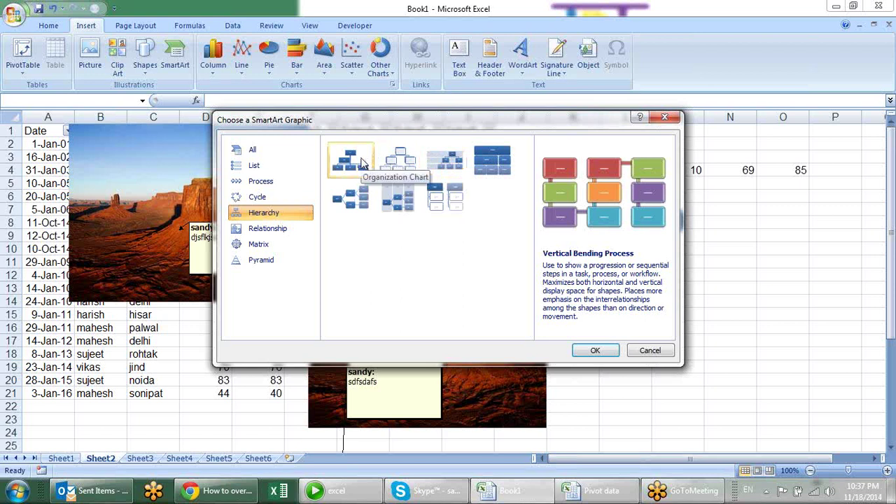
pyautogui.click(363, 162)
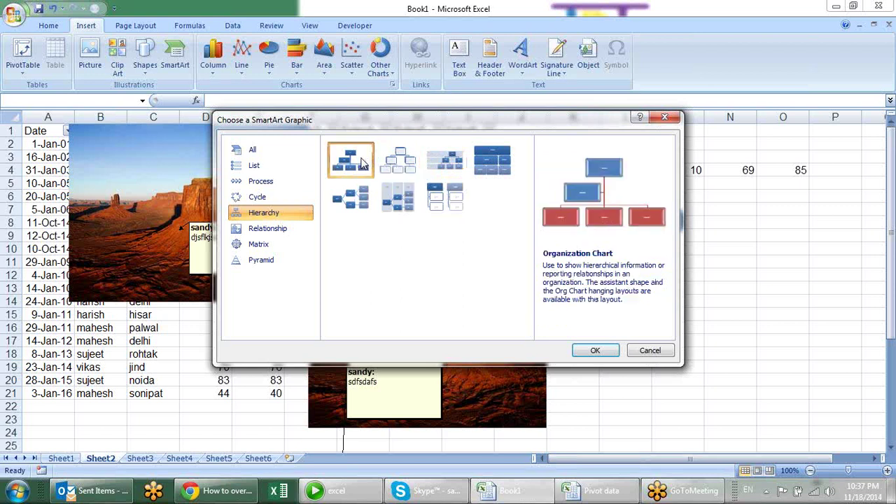
pyautogui.click(594, 352)
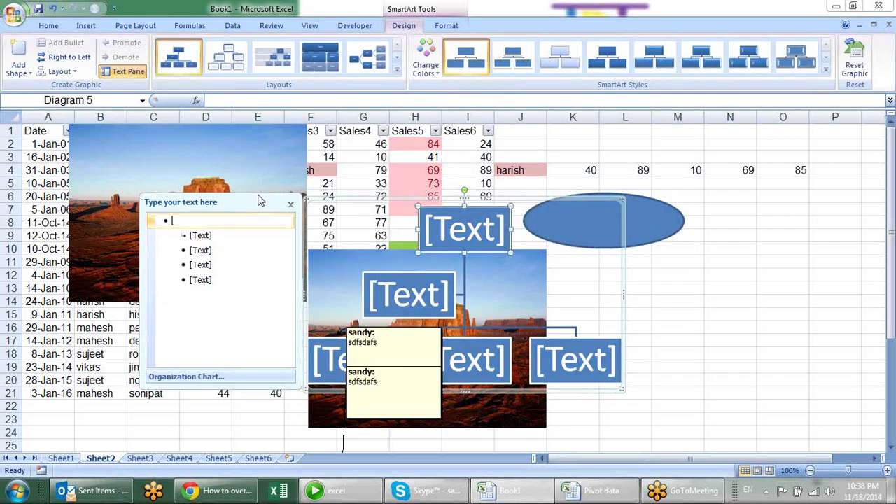
# Drag the text pane and the org chart aside on Sheet2.
pyautogui.moveTo(257, 201); pyautogui.dragTo(290, 143)
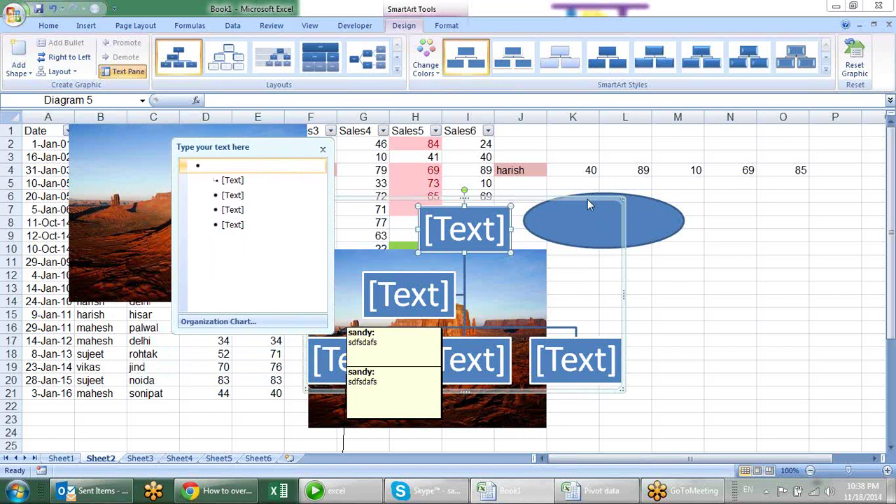
pyautogui.moveTo(593, 201); pyautogui.dragTo(670, 138)
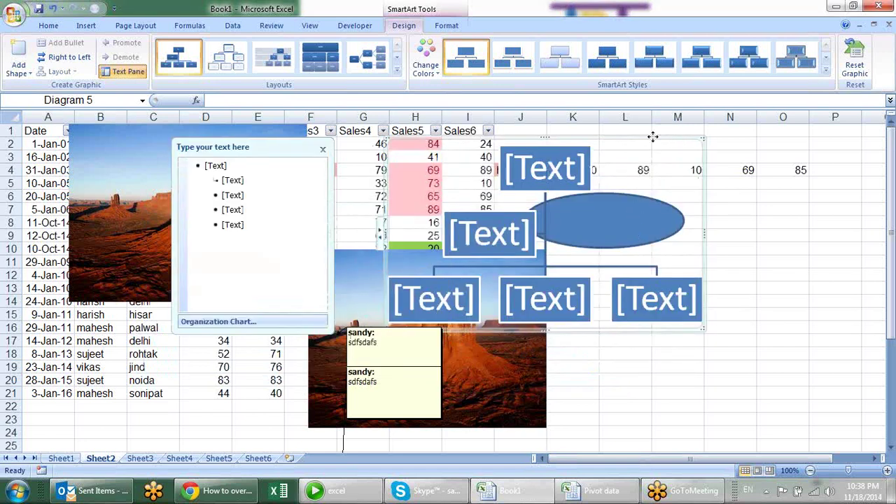
pyautogui.moveTo(653, 135); pyautogui.dragTo(530, 263)
# Delete the blue oval, the org chart and the upper desert picture.
pyautogui.click(633, 203)
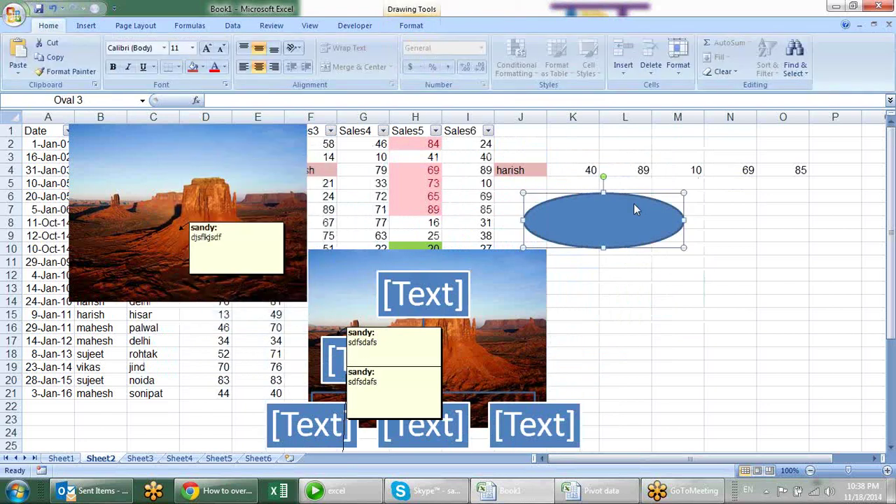
pyautogui.press('Delete')
pyautogui.click(530, 280)
pyautogui.press('Delete')
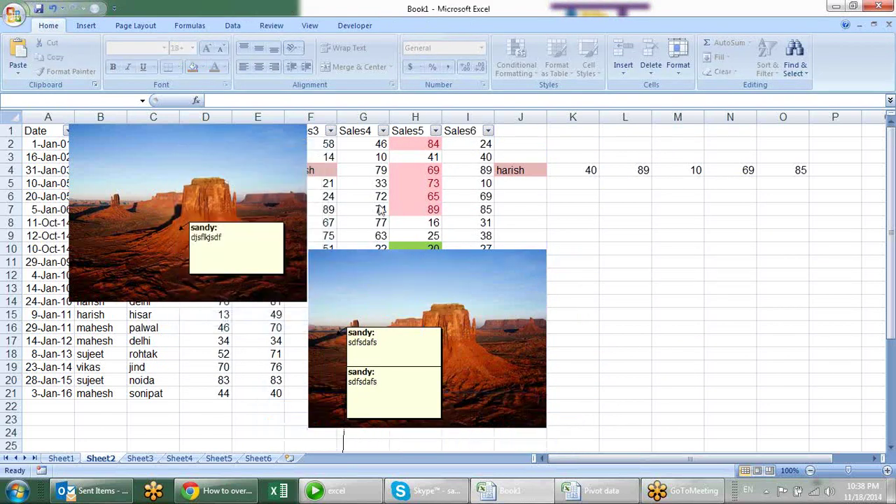
pyautogui.click(258, 185)
pyautogui.press('Delete')
pyautogui.click(472, 289)
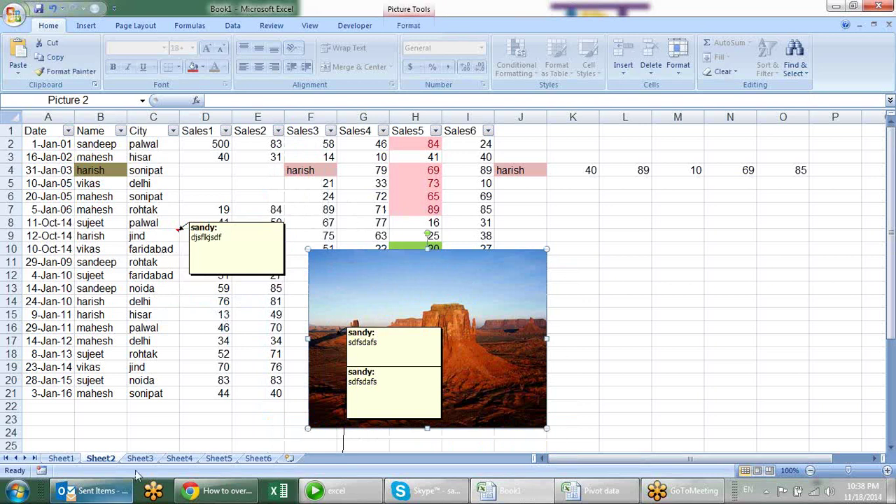
pyautogui.click(219, 459)
# On Sheet6, insert an Organization Chart from the SmartArt Hierarchy layouts.
pyautogui.click(258, 458)
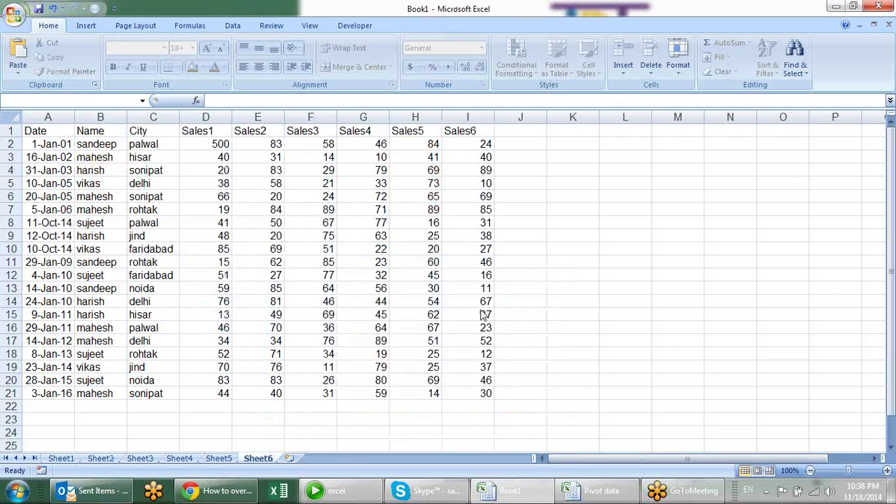
pyautogui.click(350, 25)
pyautogui.click(82, 28)
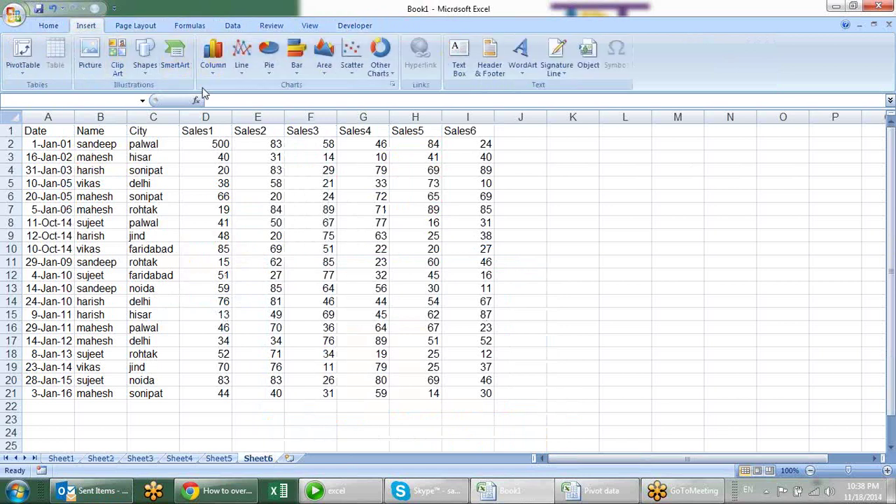
pyautogui.click(183, 61)
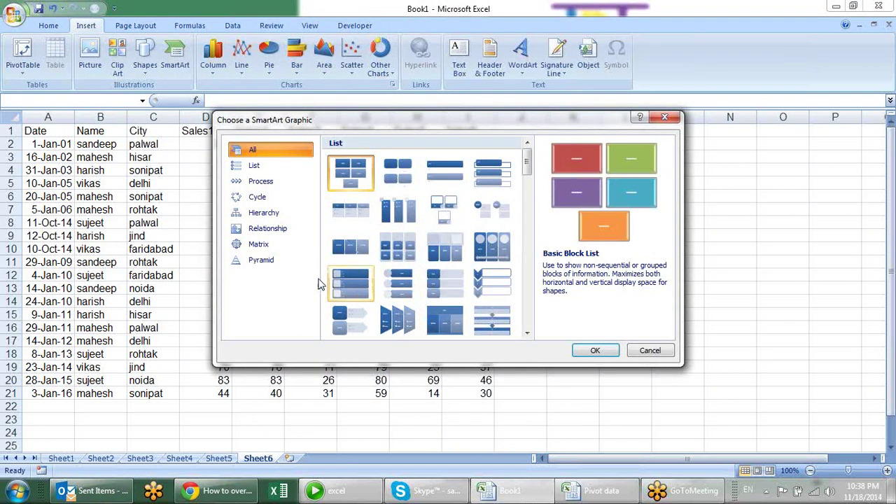
pyautogui.click(283, 215)
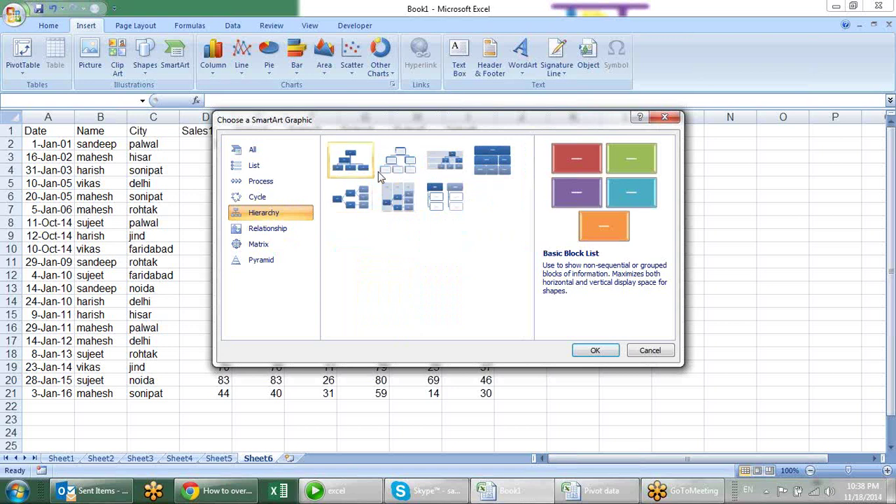
pyautogui.doubleClick(354, 168)
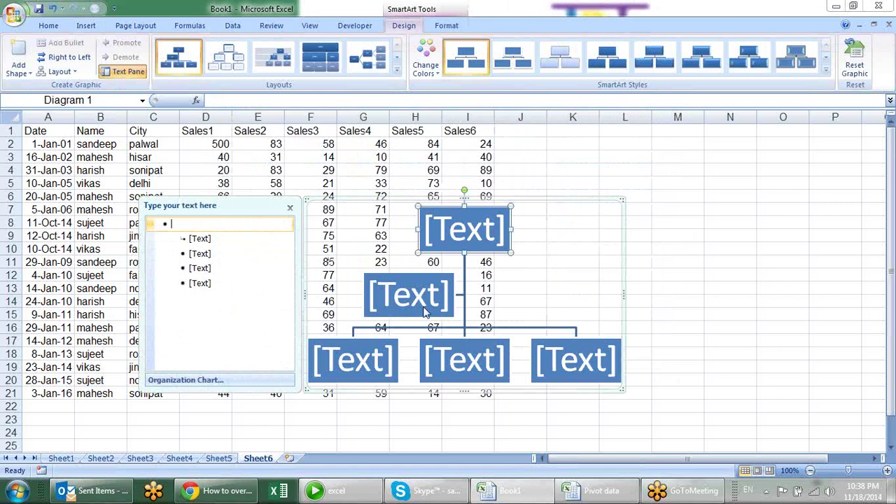
# Label the org chart boxes MD, Pa, MGR, MGR and MGR.
pyautogui.write('MD')
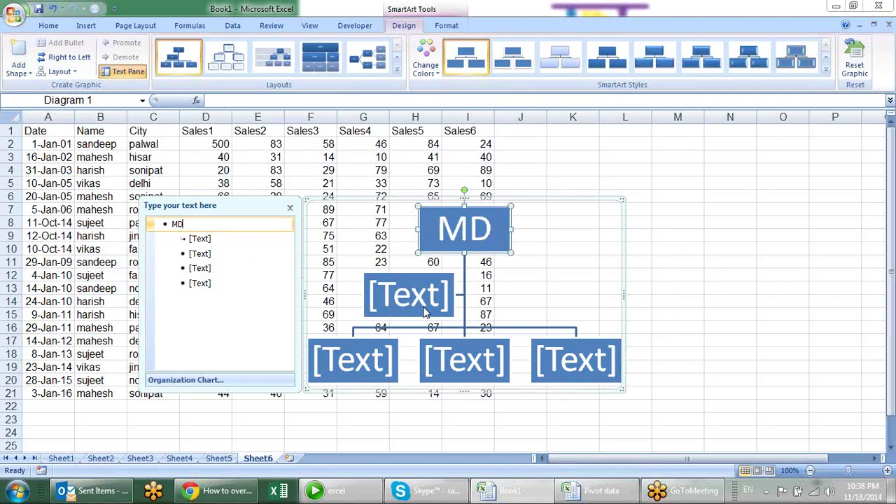
pyautogui.click(207, 240)
pyautogui.write('P')
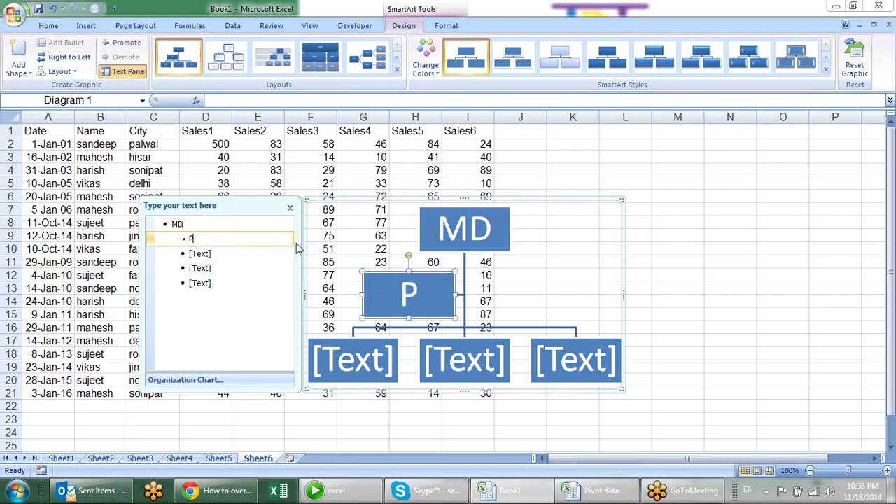
pyautogui.write('a')
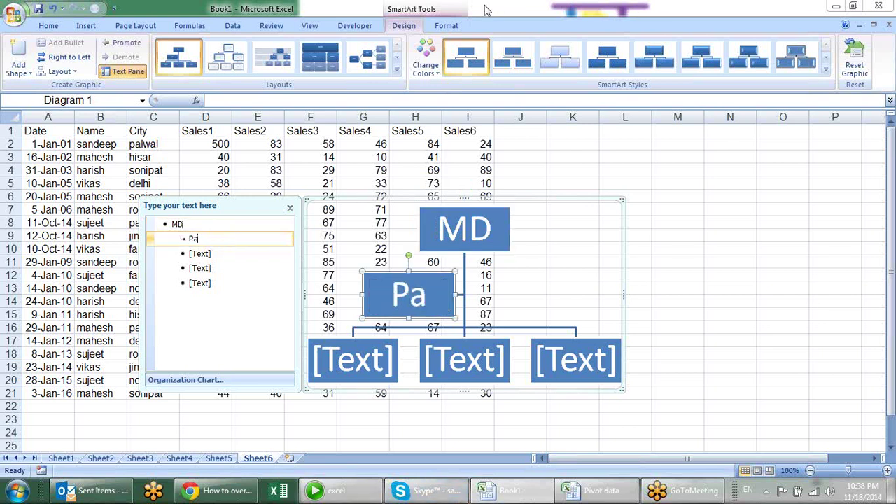
pyautogui.click(214, 254)
pyautogui.write('MGR')
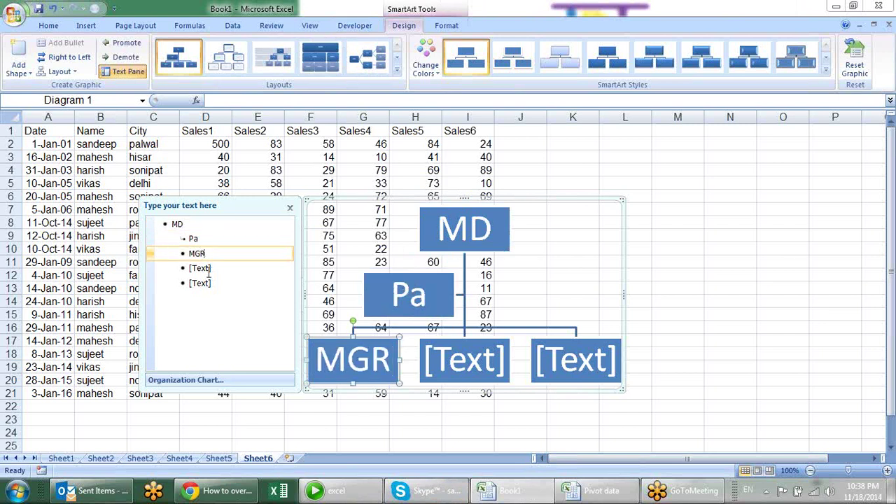
pyautogui.click(208, 269)
pyautogui.write('MGR')
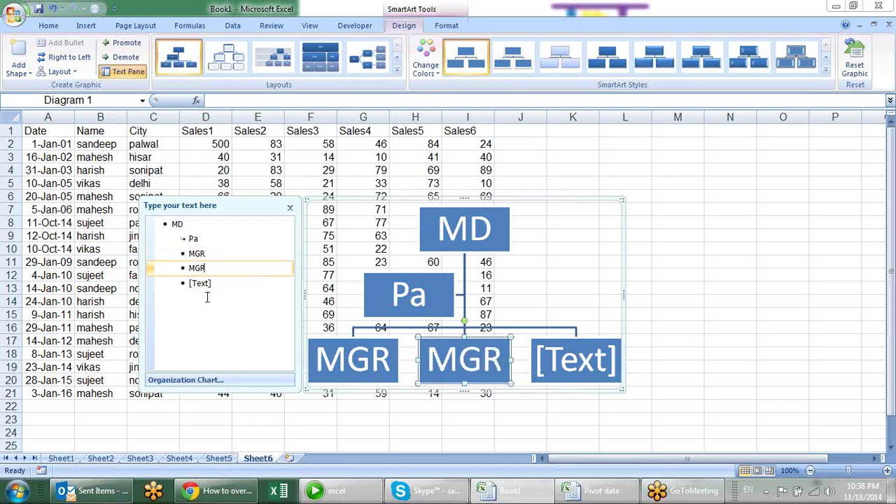
pyautogui.click(225, 283)
pyautogui.write('MGR')
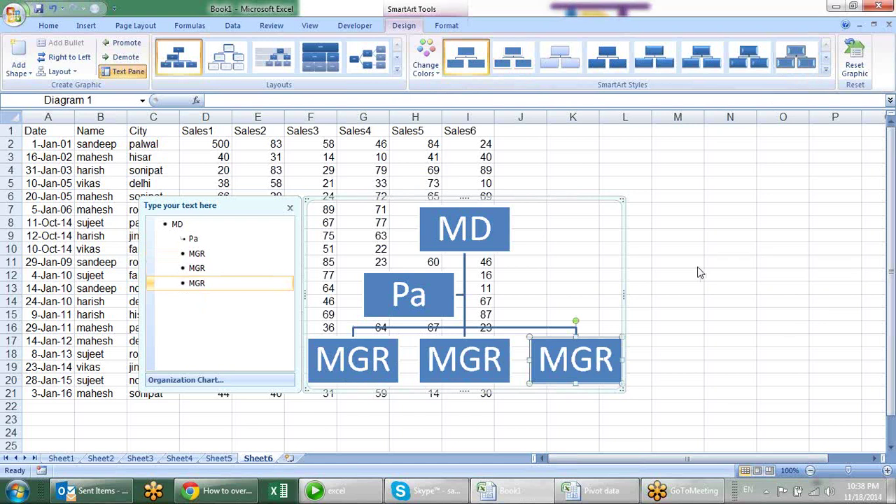
# Reselect the org chart and pick the left MGR box to add shapes to.
pyautogui.click(722, 181)
pyautogui.click(497, 235)
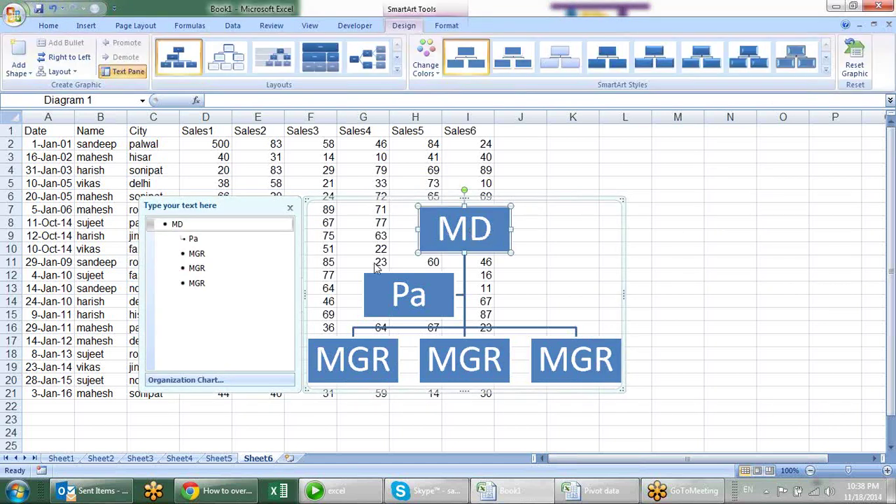
pyautogui.click(182, 270)
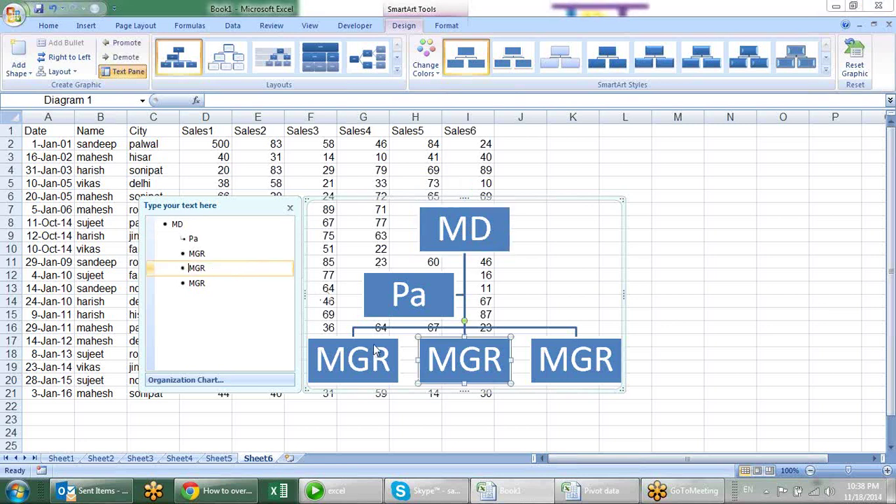
pyautogui.click(343, 357)
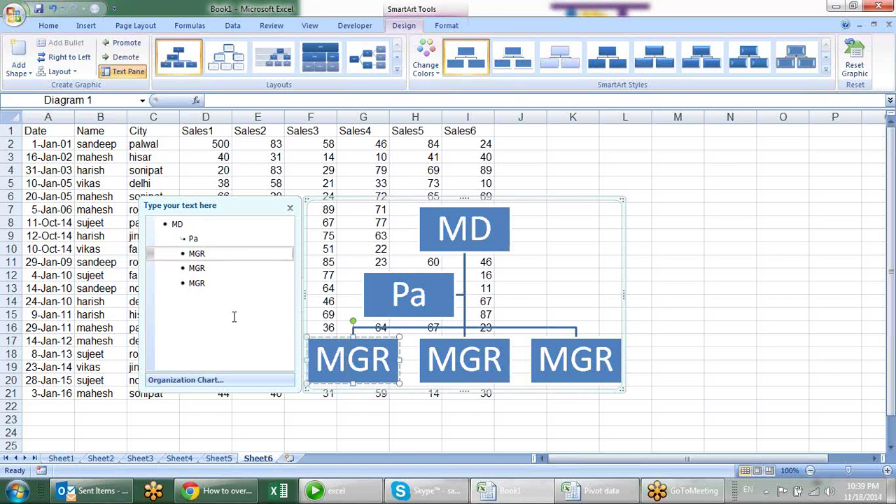
pyautogui.click(29, 75)
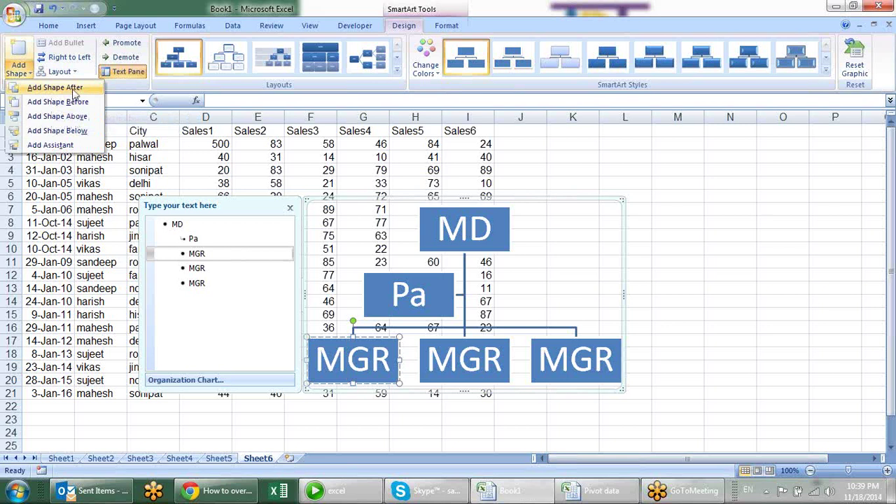
# Add a shape after the left MGR, demote it beneath that MGR, and label it exe.
pyautogui.click(75, 94)
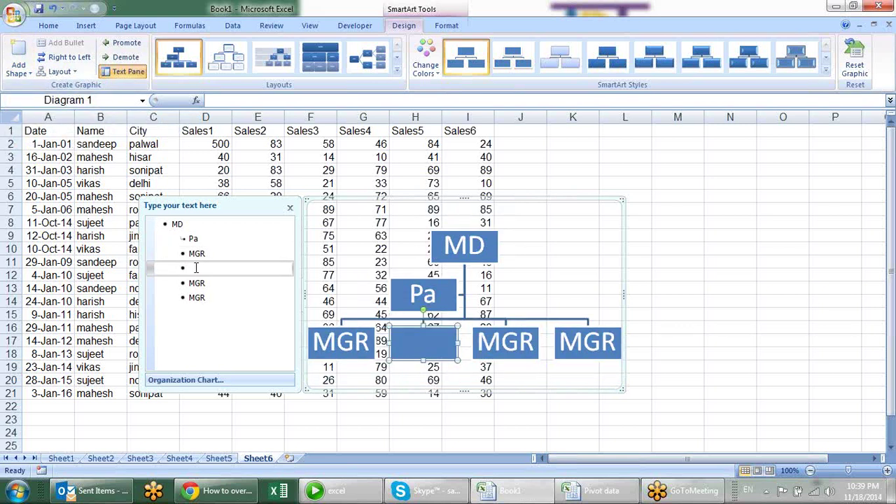
pyautogui.click(138, 58)
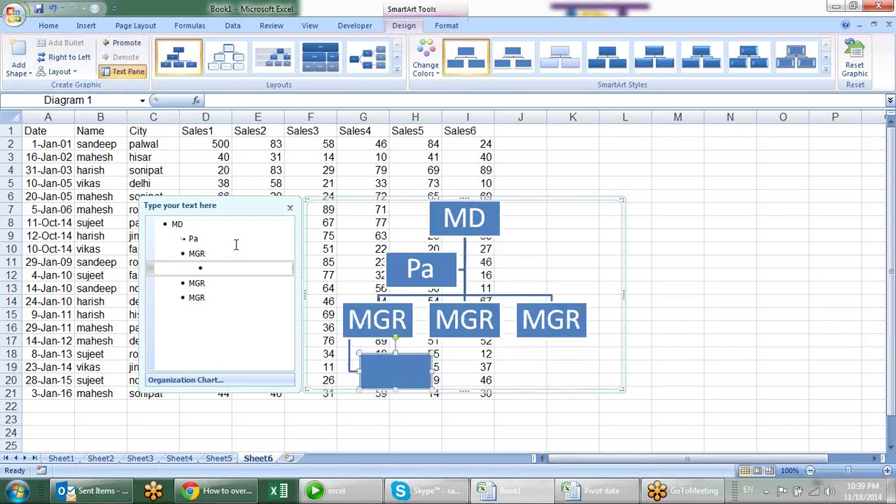
pyautogui.click(221, 268)
pyautogui.write('exe')
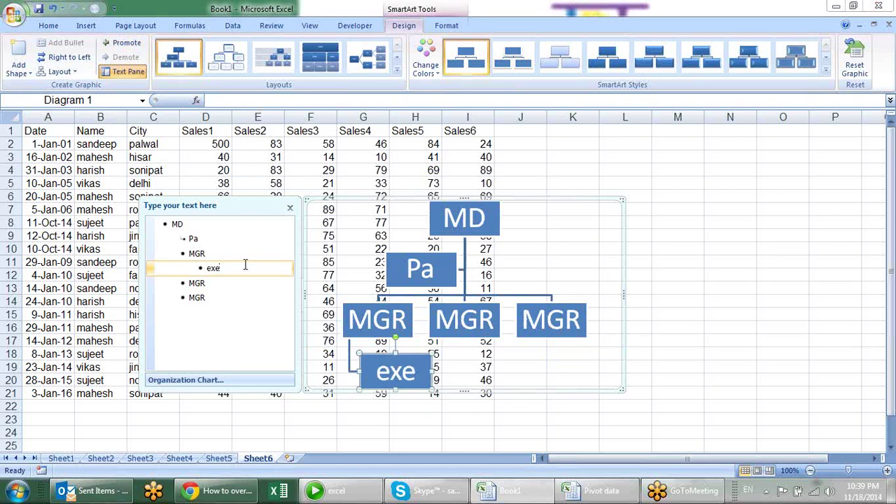
# Add a second exe under the left MGR and return the displaced MGR under MD.
pyautogui.press('Return')
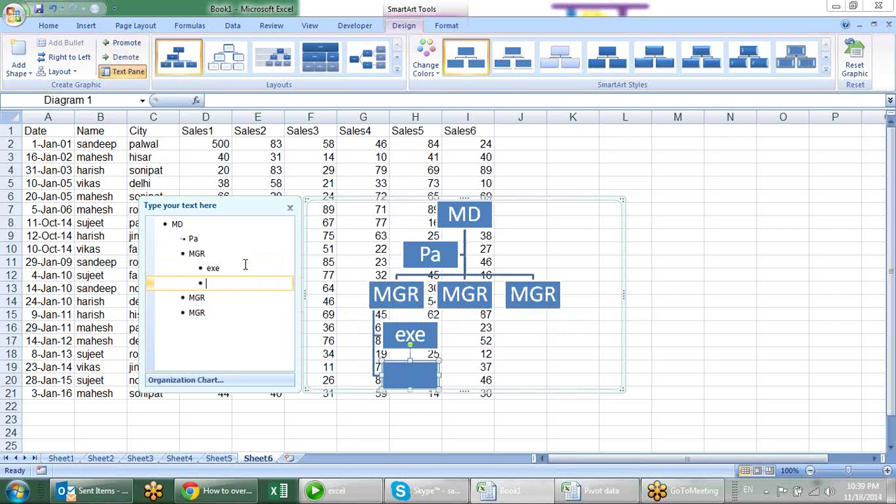
pyautogui.press('Tab')
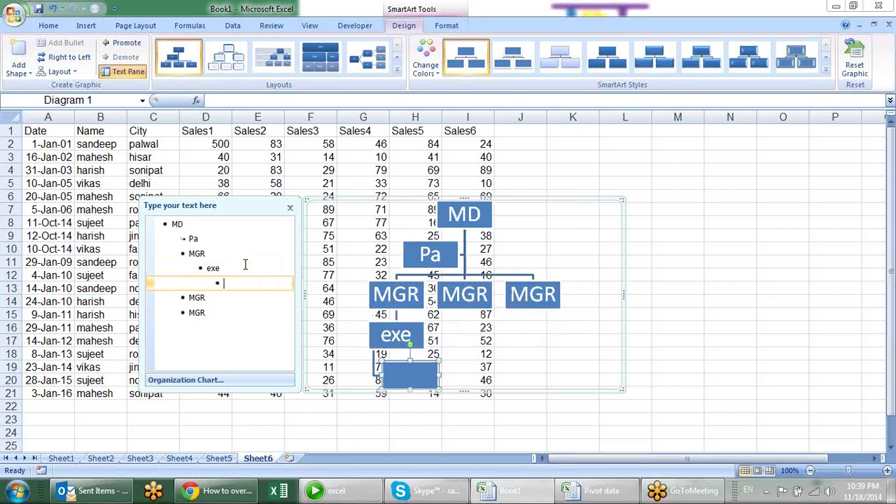
pyautogui.hotkey('shift', 'Tab')
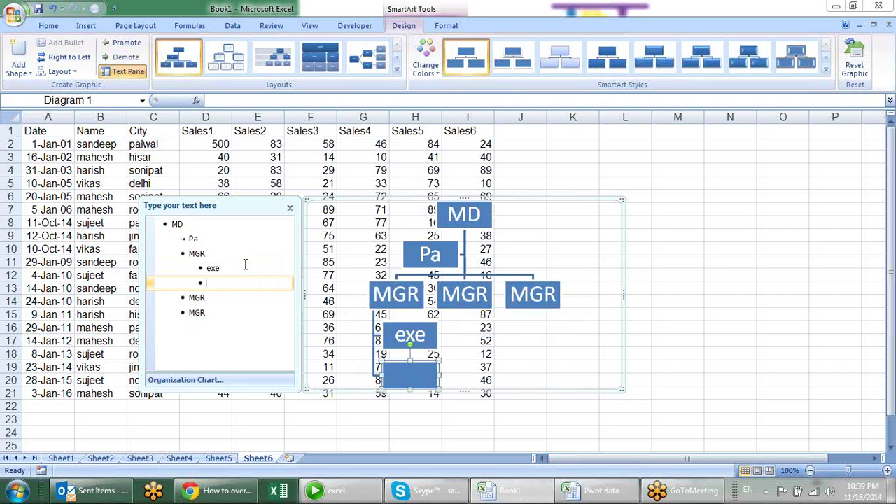
pyautogui.write('exe')
pyautogui.press('Return')
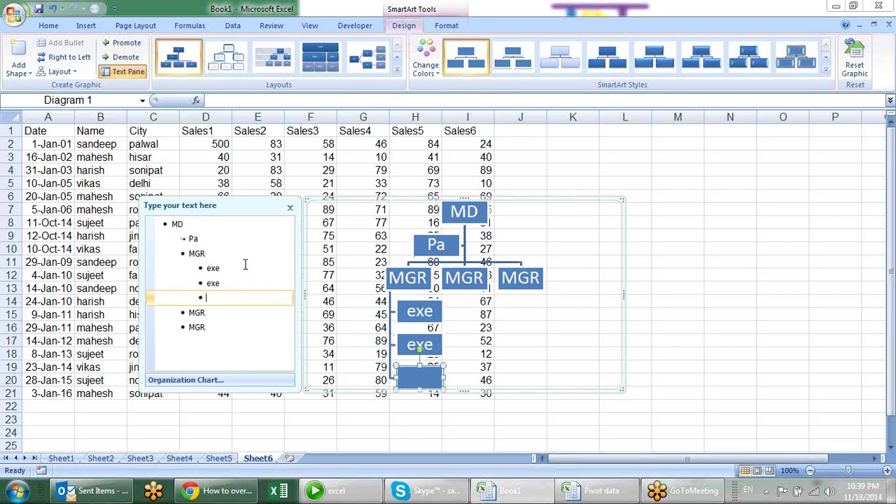
pyautogui.hotkey('shift', 'Tab')
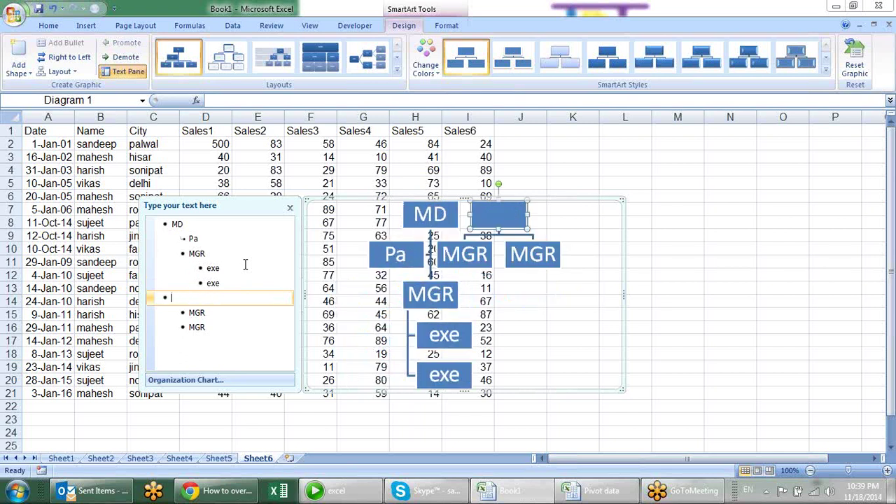
pyautogui.press('BackSpace')
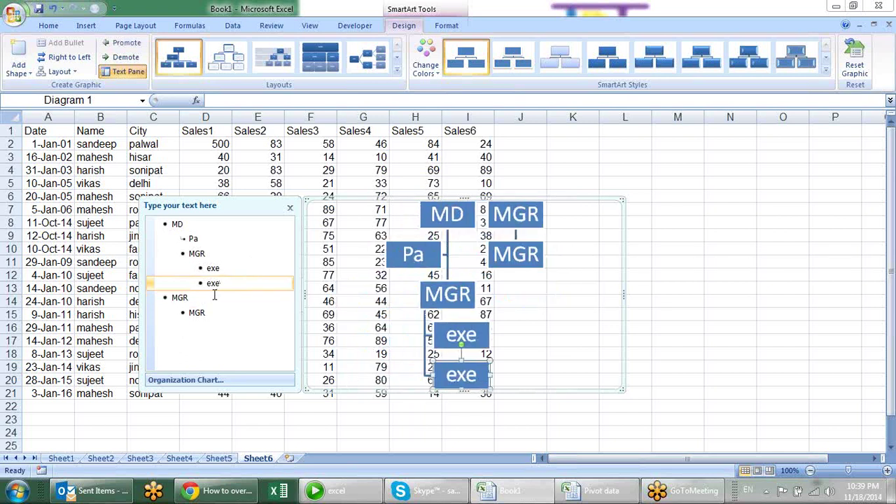
pyautogui.click(184, 299)
pyautogui.press('Tab')
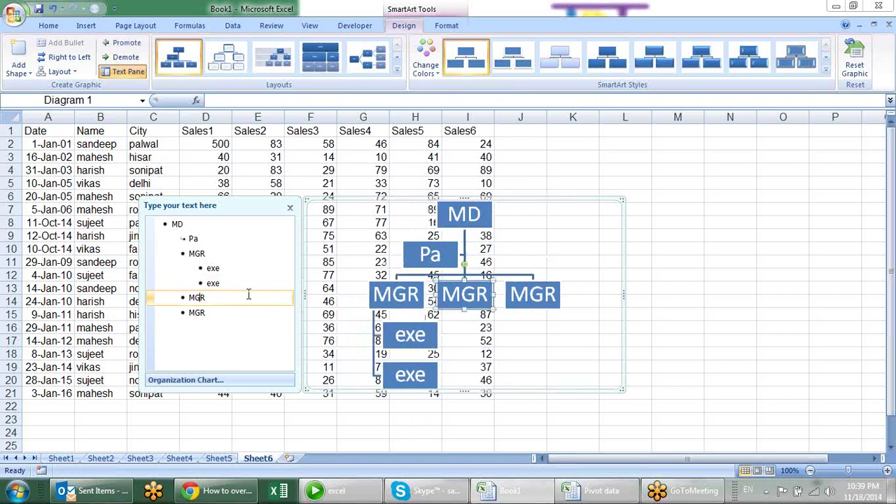
pyautogui.click(404, 304)
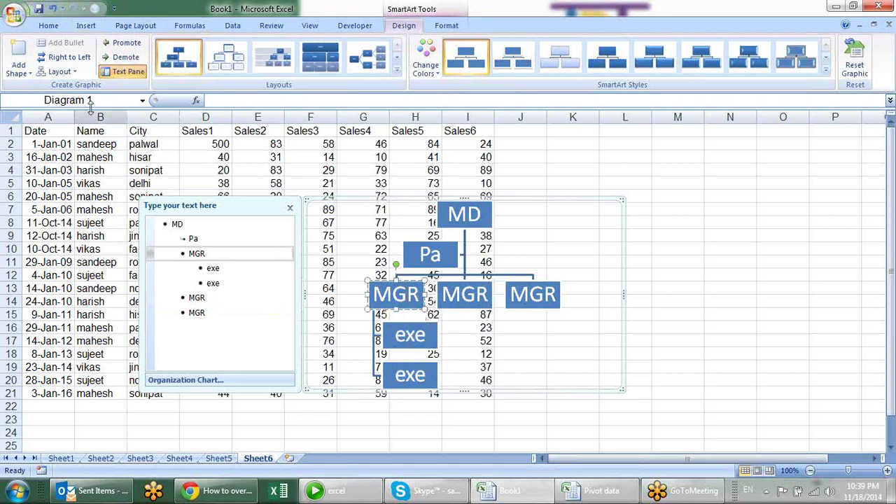
# Apply the Standard layout to the left MGR's exe boxes, then deselect the chart.
pyautogui.click(60, 71)
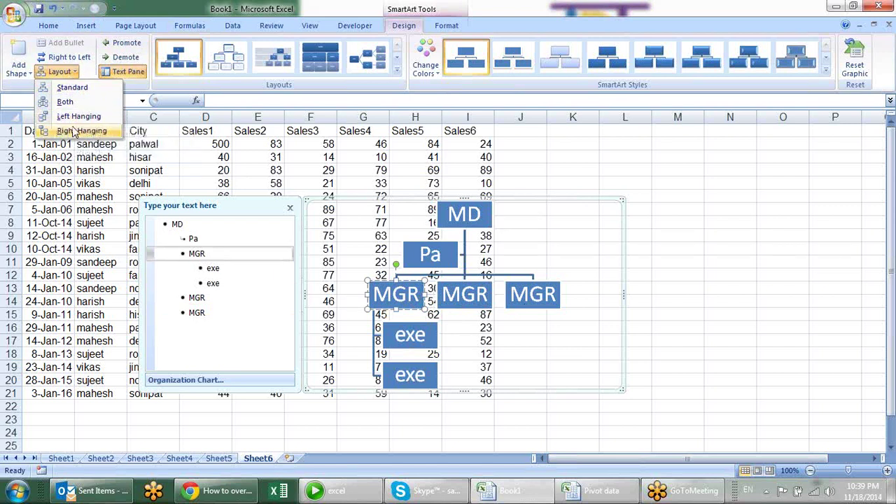
pyautogui.click(71, 87)
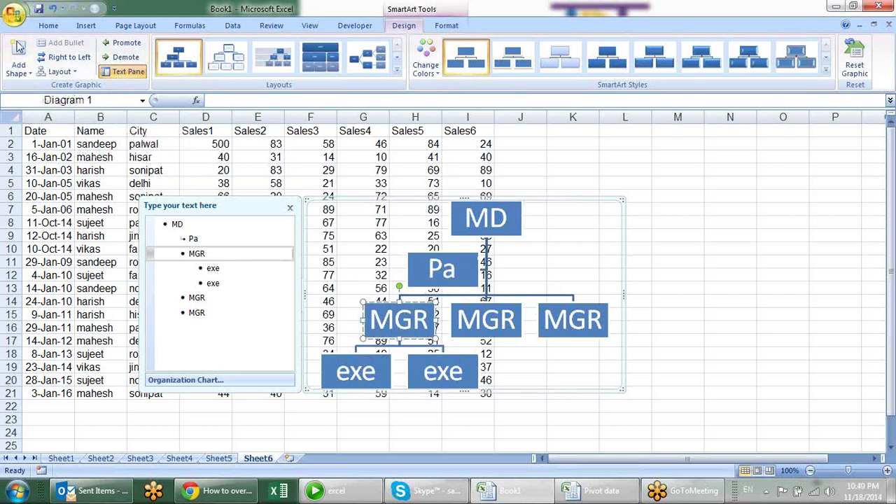
pyautogui.click(18, 70)
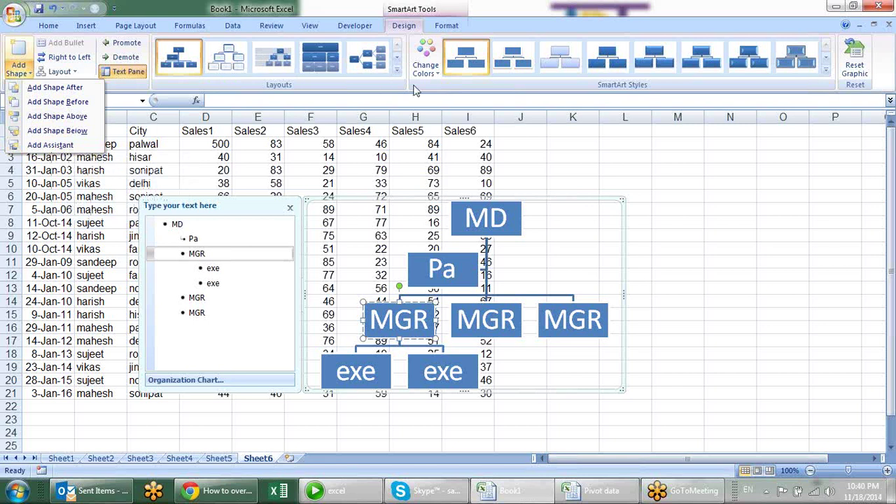
pyautogui.click(396, 70)
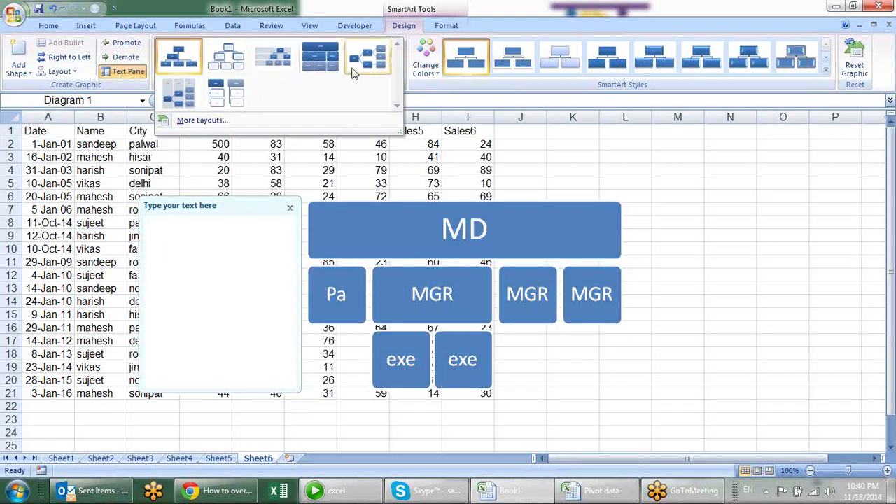
pyautogui.click(753, 203)
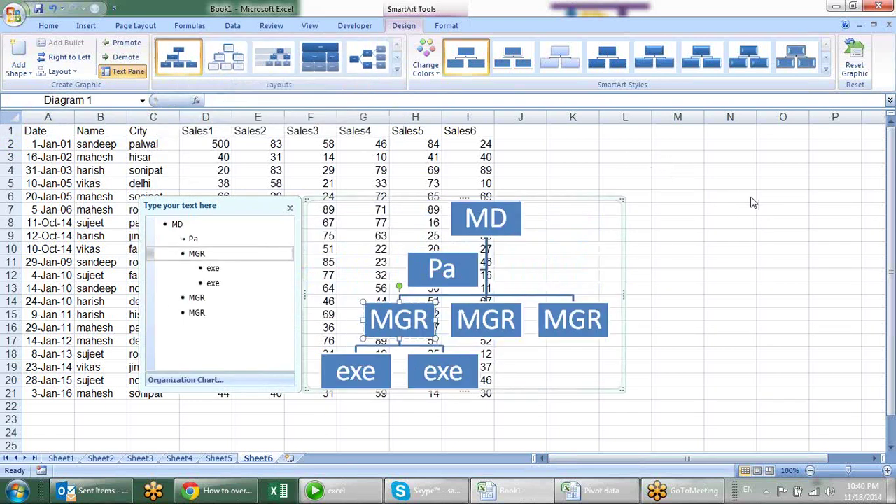
pyautogui.click(750, 272)
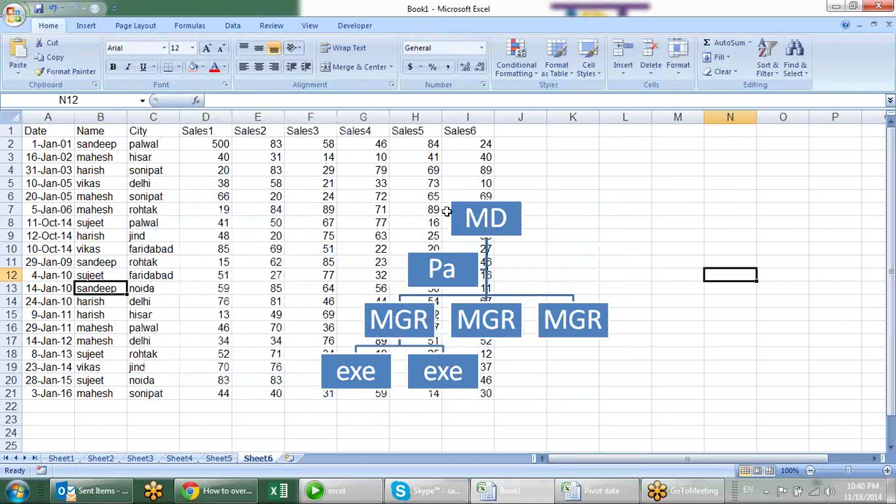
# Select cells on Sheet6, including the City range C16:C21.
pyautogui.click(622, 198)
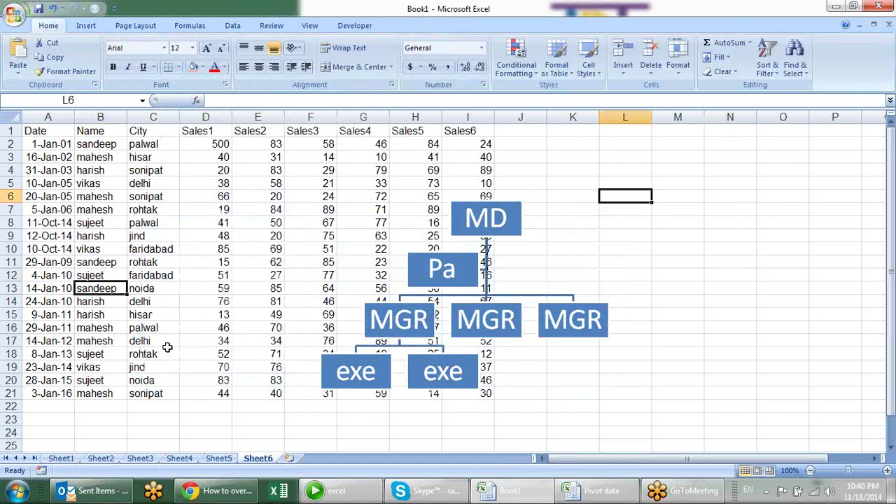
pyautogui.moveTo(150, 329); pyautogui.dragTo(175, 394)
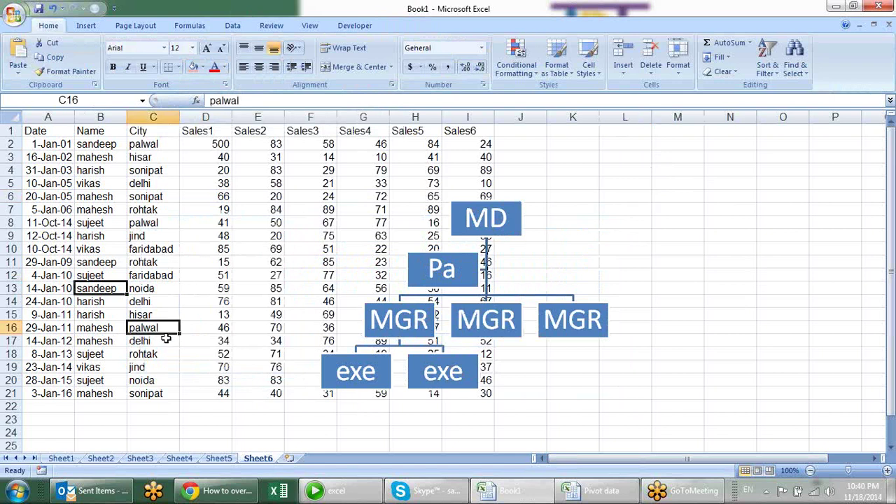
pyautogui.click(86, 25)
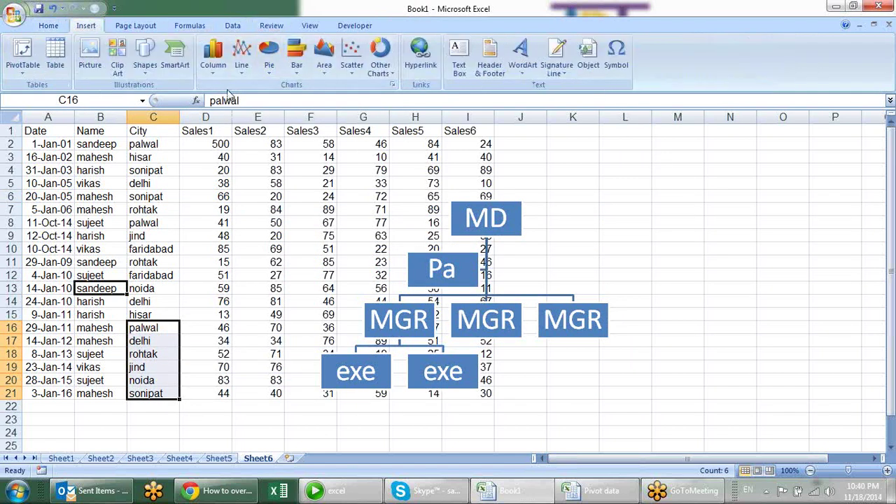
pyautogui.click(140, 302)
pyautogui.press('Up')
pyautogui.press('Up')
pyautogui.press('Up')
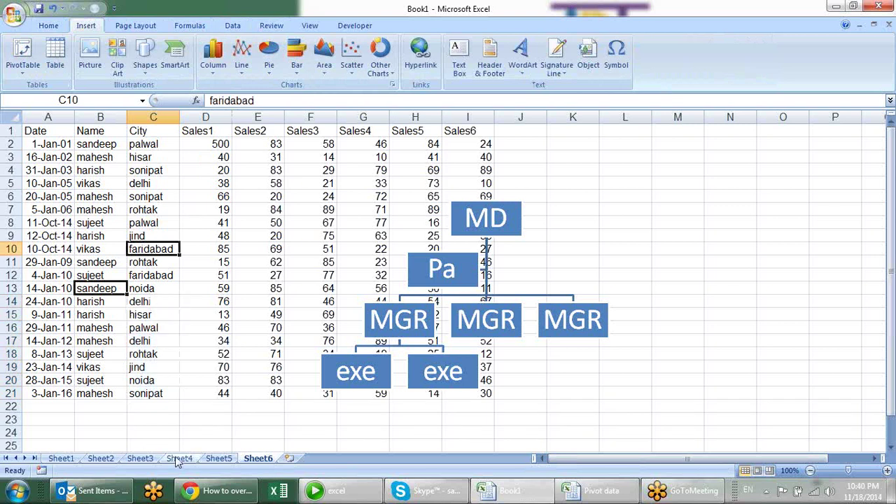
# On Sheet4, copy the names in B16:B21 and paste them at K7.
pyautogui.click(177, 457)
pyautogui.moveTo(112, 326); pyautogui.dragTo(105, 392)
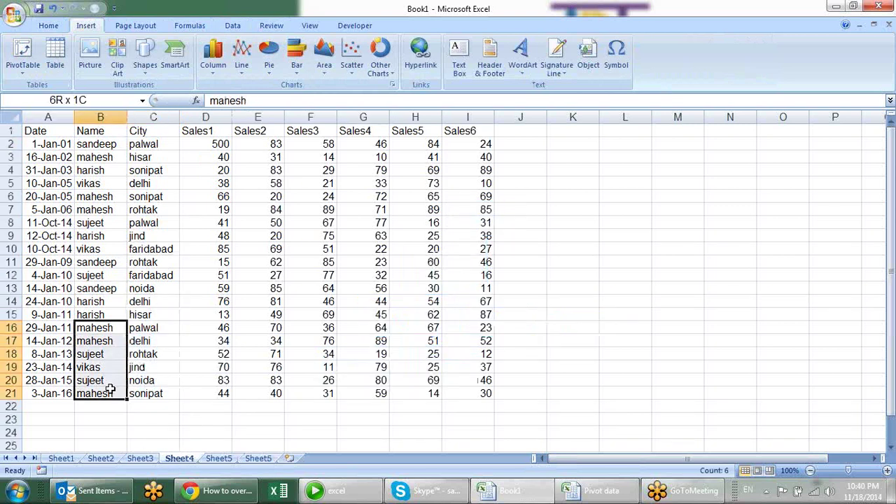
pyautogui.hotkey('ctrl', 'c')
pyautogui.click(566, 207)
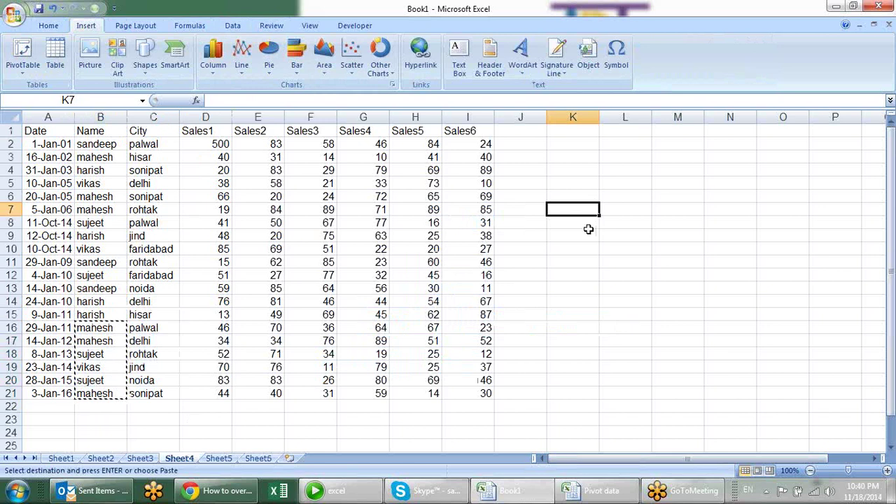
pyautogui.hotkey('ctrl', 'v')
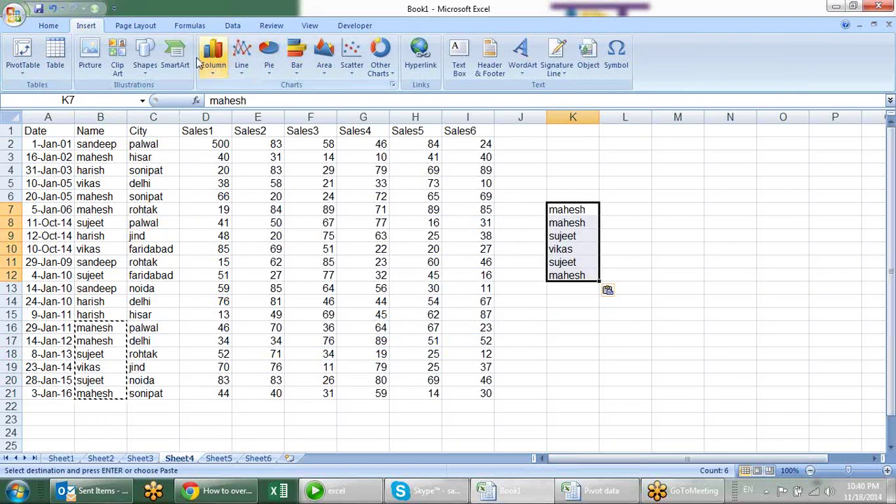
# Insert a Basic Block List diagram, delete it, and clear the names from K7:K12.
pyautogui.click(168, 65)
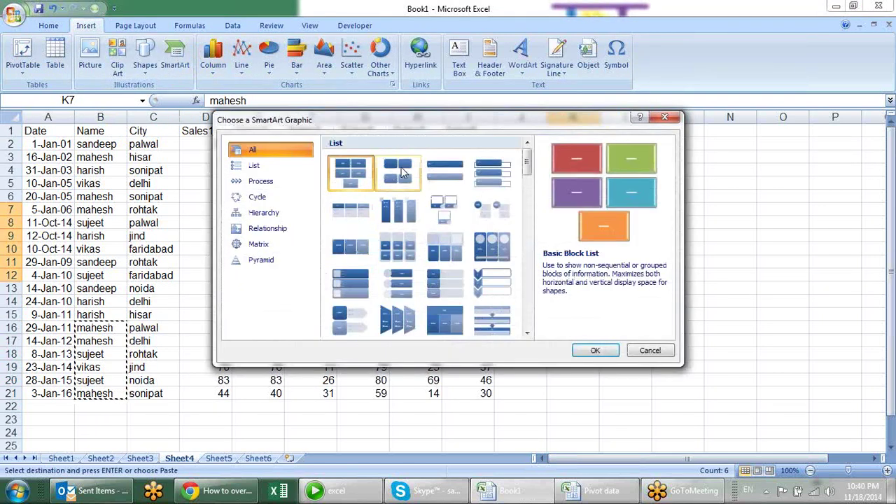
pyautogui.click(593, 350)
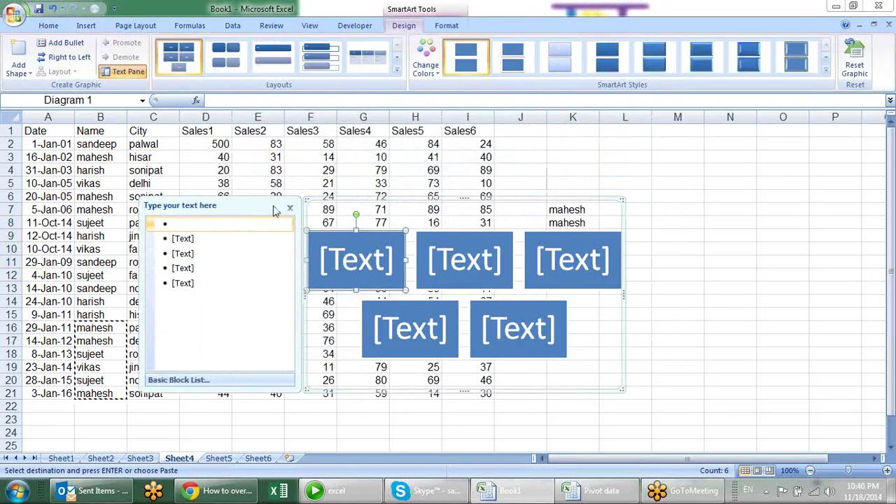
pyautogui.click(588, 210)
pyautogui.click(606, 233)
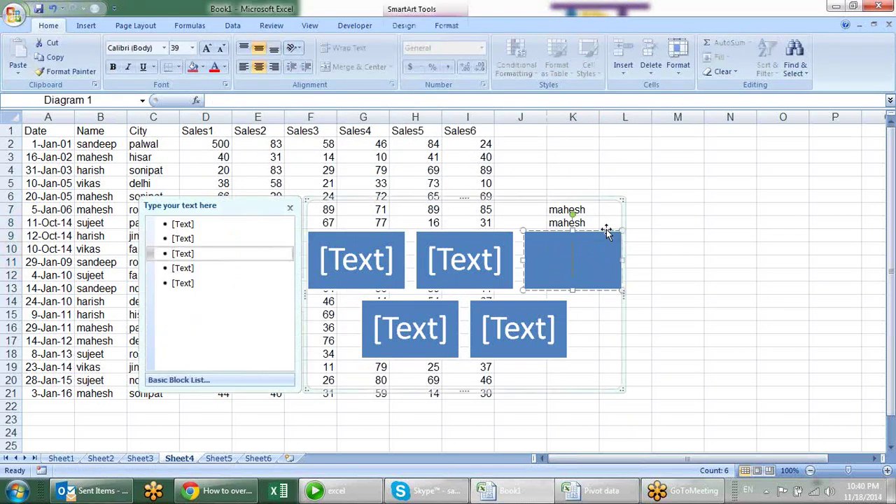
pyautogui.click(605, 200)
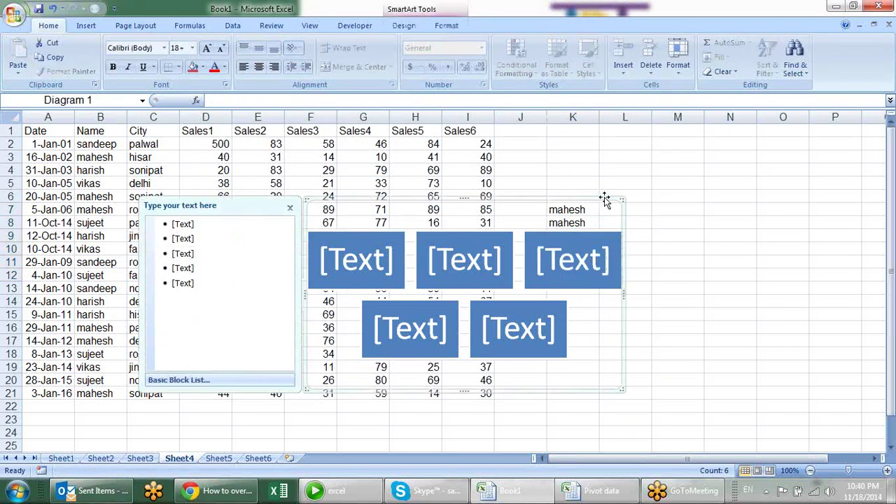
pyautogui.press('Delete')
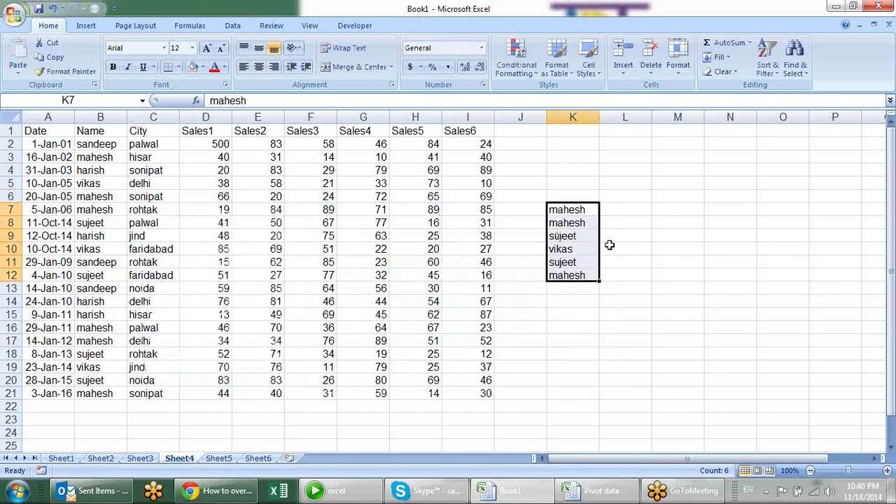
pyautogui.press('Delete')
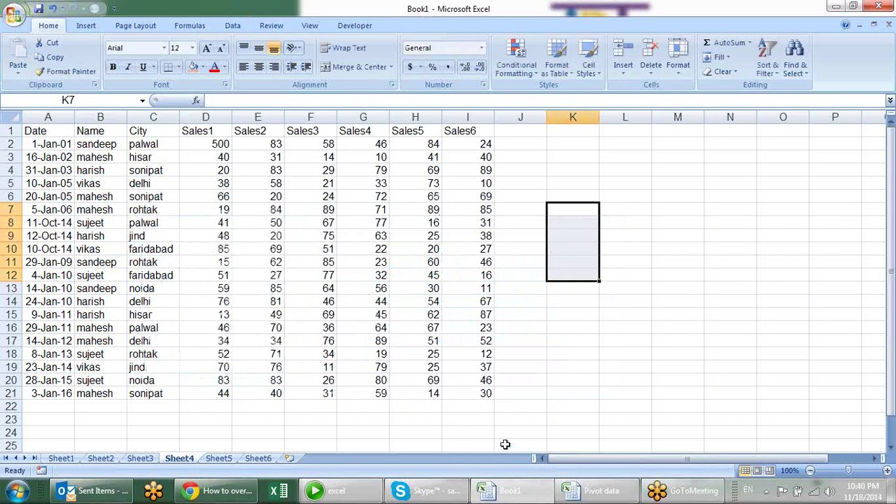
# Launch Word from Run and paste the cities rohtak, jind, noida, sonipat from Excel's C18:C21.
pyautogui.press('super+r')
pyautogui.write('wi')
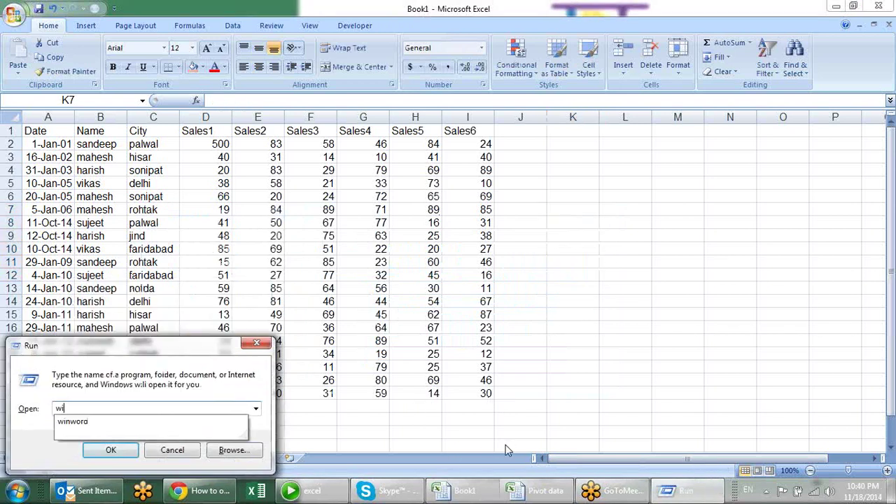
pyautogui.write('d')
pyautogui.press('Return')
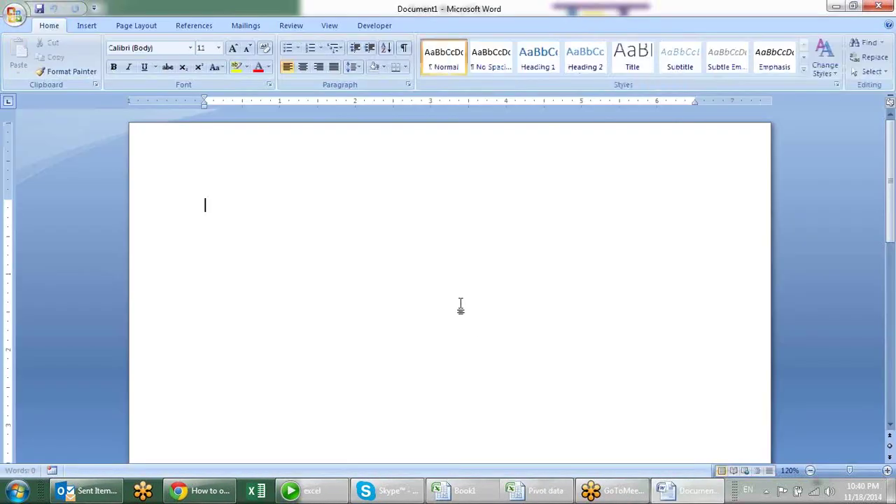
pyautogui.hotkey('alt', 'Tab')
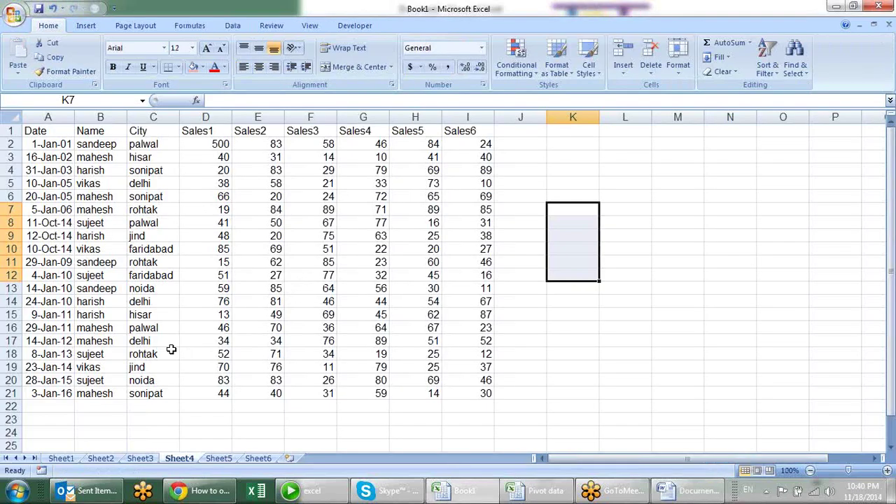
pyautogui.moveTo(172, 350); pyautogui.dragTo(161, 394)
pyautogui.hotkey('ctrl', 'c')
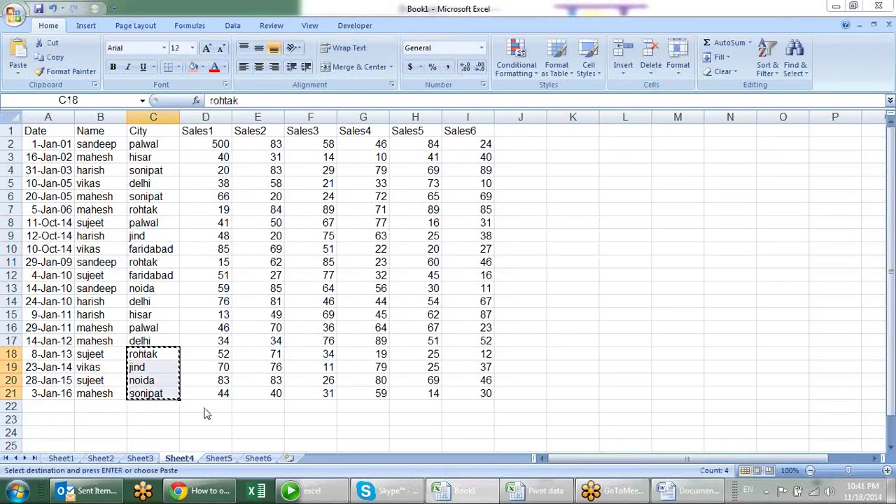
pyautogui.hotkey('alt', 'Tab')
pyautogui.hotkey('ctrl', 'v')
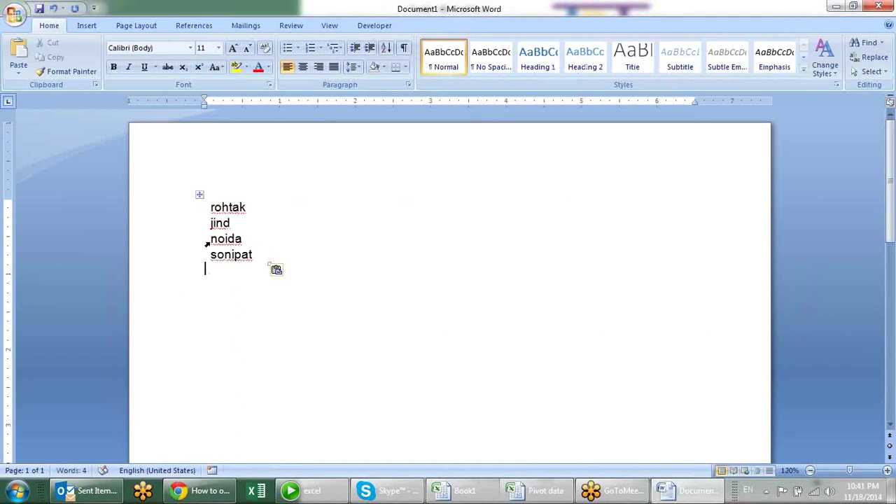
# Select the pasted city table and insert a Vertical Box List SmartArt diagram.
pyautogui.click(199, 194)
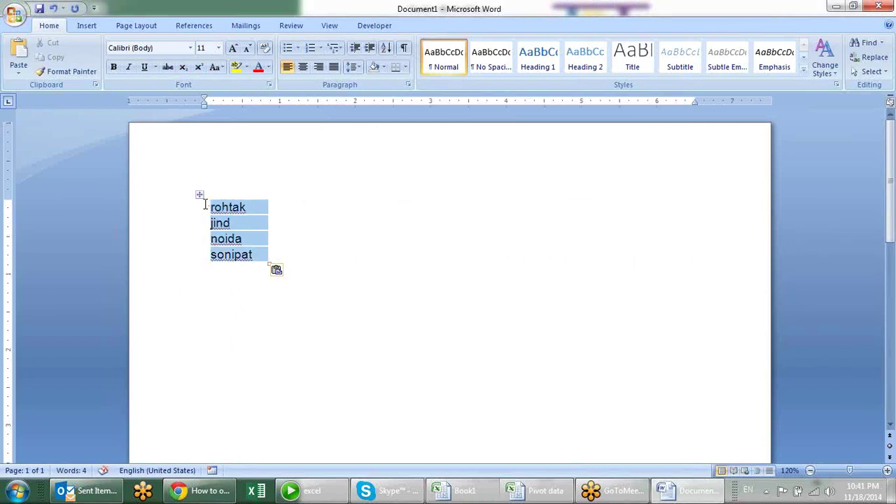
pyautogui.click(86, 25)
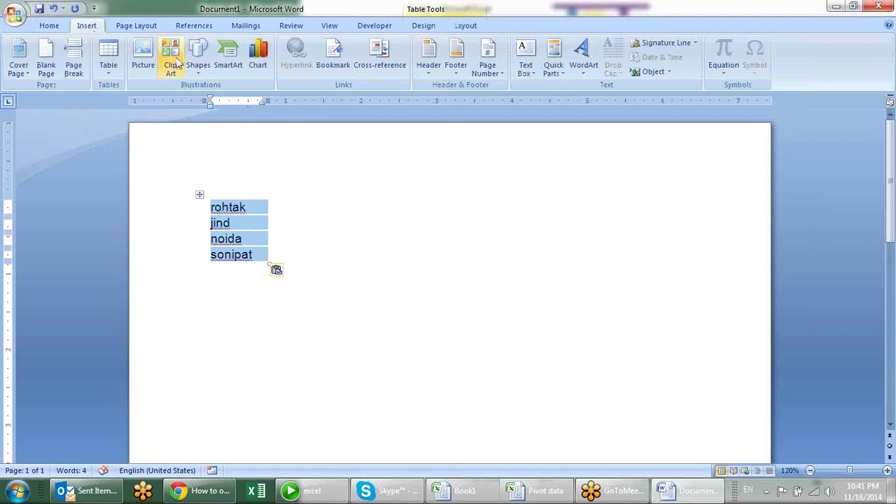
pyautogui.click(228, 57)
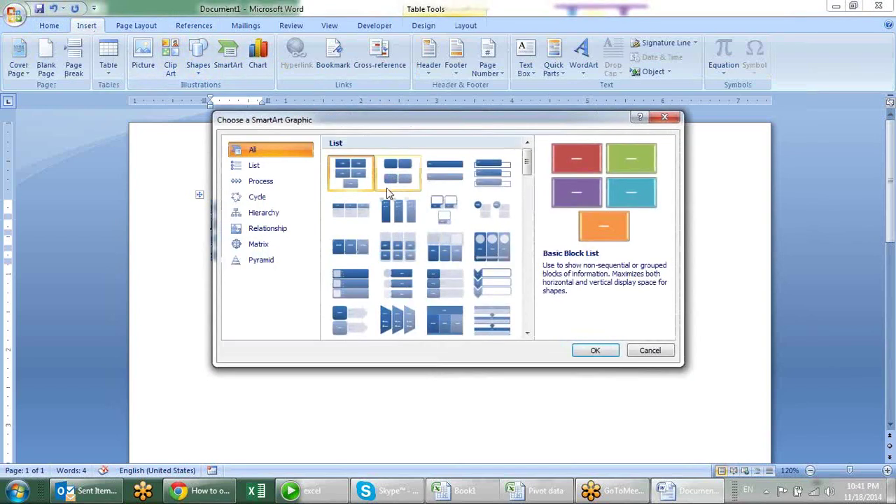
pyautogui.click(274, 166)
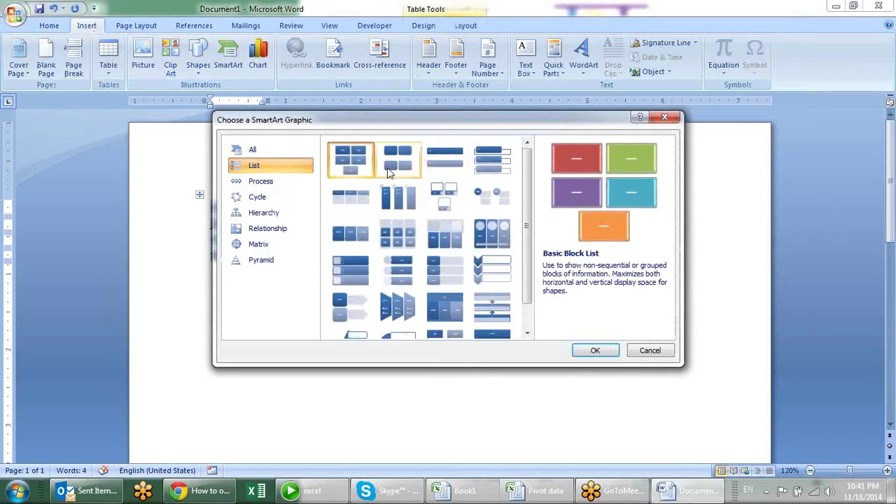
pyautogui.click(492, 160)
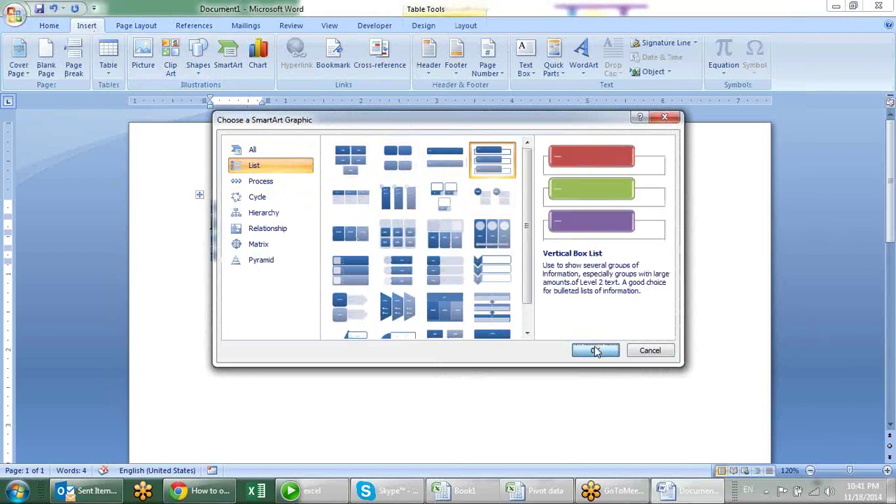
pyautogui.click(595, 350)
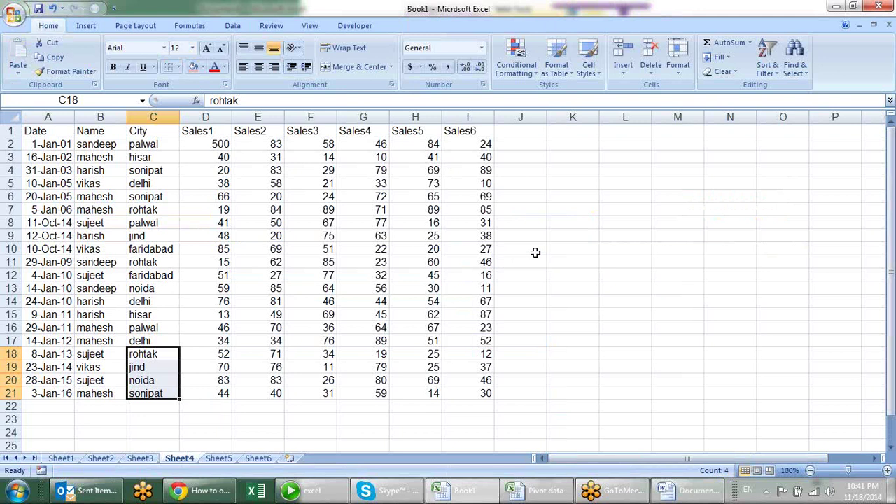
# From J10, browse the Insert tab's column chart types without adding a chart, then select I4.
pyautogui.click(533, 250)
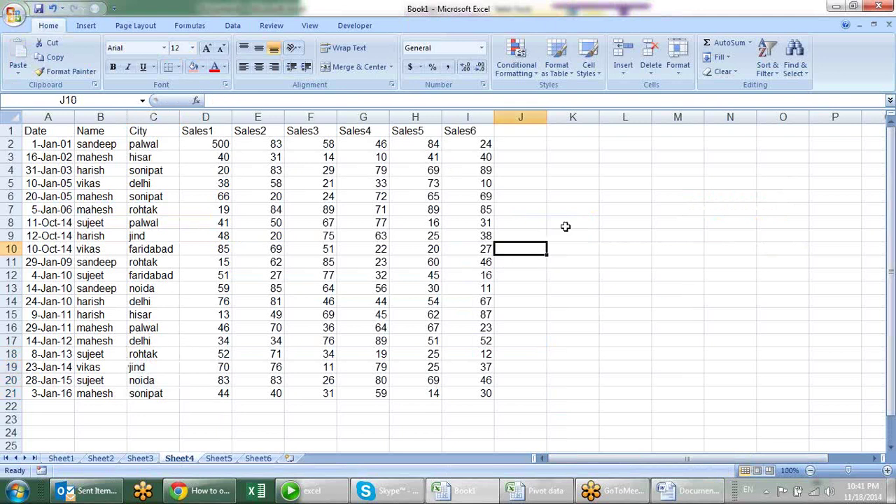
pyautogui.click(89, 24)
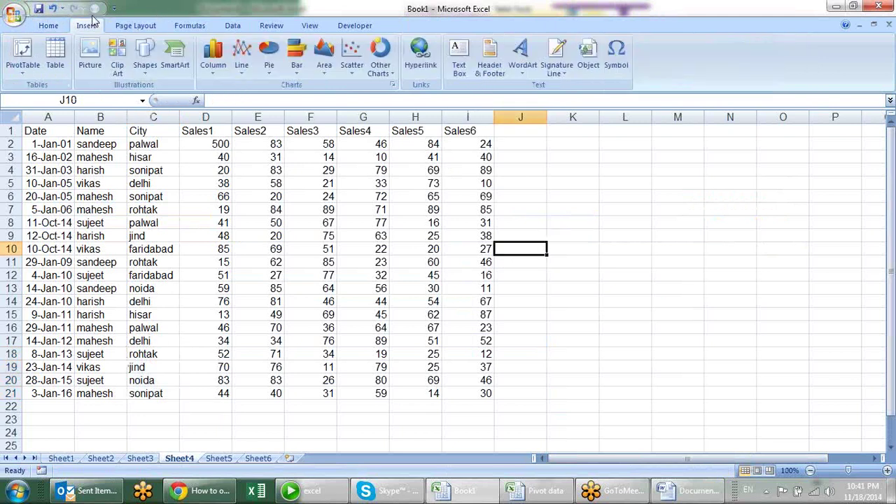
pyautogui.click(220, 69)
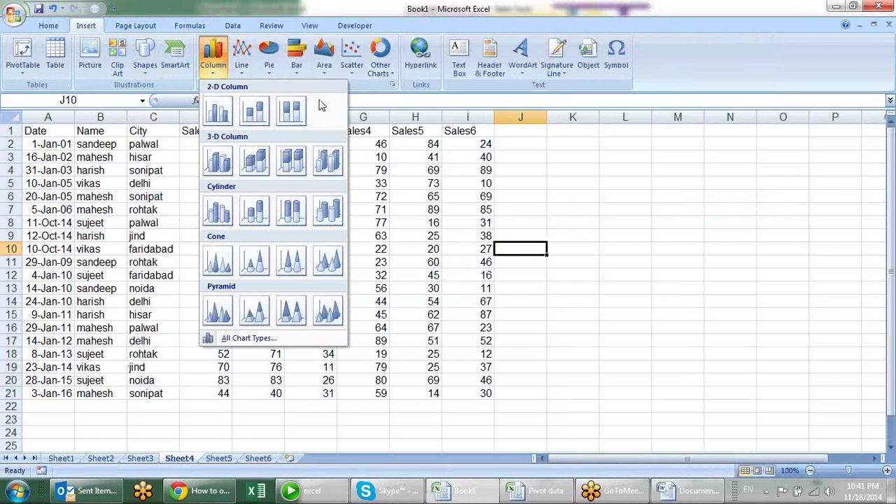
pyautogui.click(585, 214)
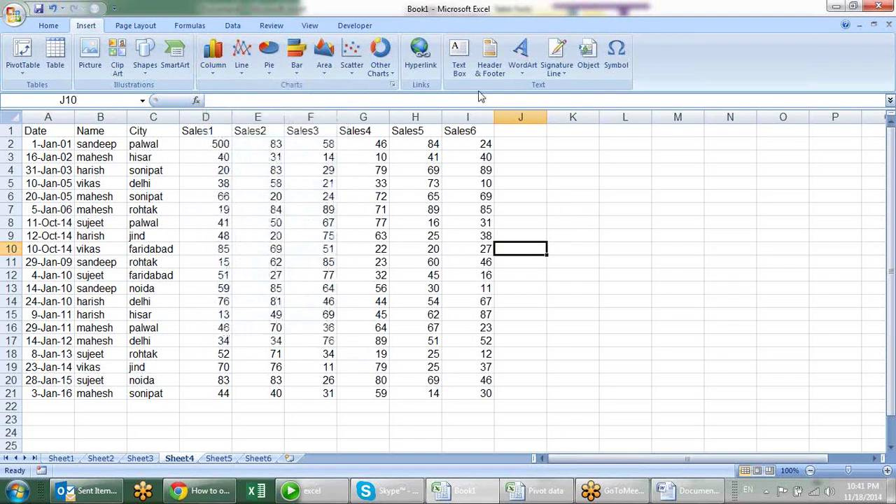
pyautogui.click(483, 170)
# Hyperlink cell I4 to the '2014-10-30 22.13 Meet Now' video file.
pyautogui.click(420, 66)
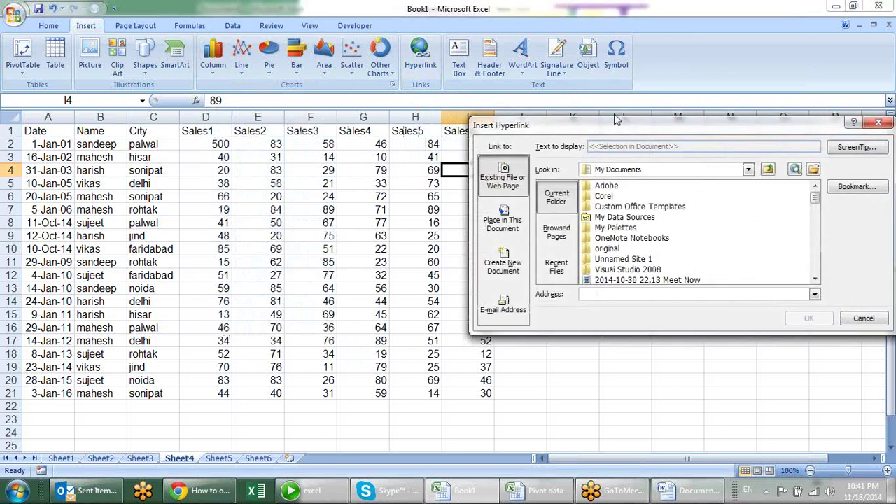
pyautogui.moveTo(599, 130); pyautogui.dragTo(348, 200)
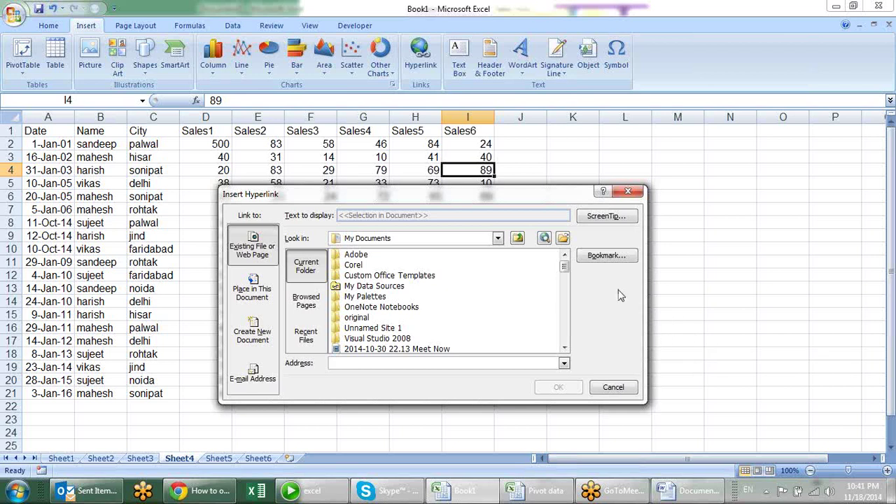
pyautogui.moveTo(514, 202); pyautogui.dragTo(470, 204)
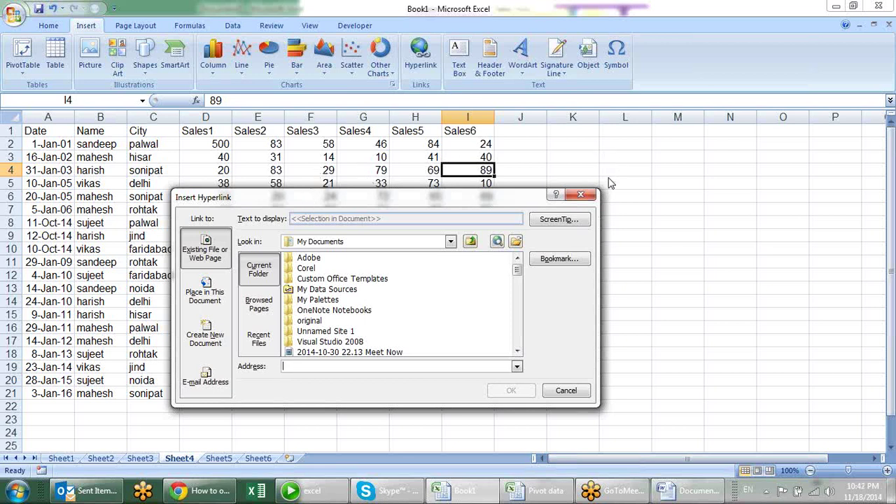
pyautogui.click(350, 282)
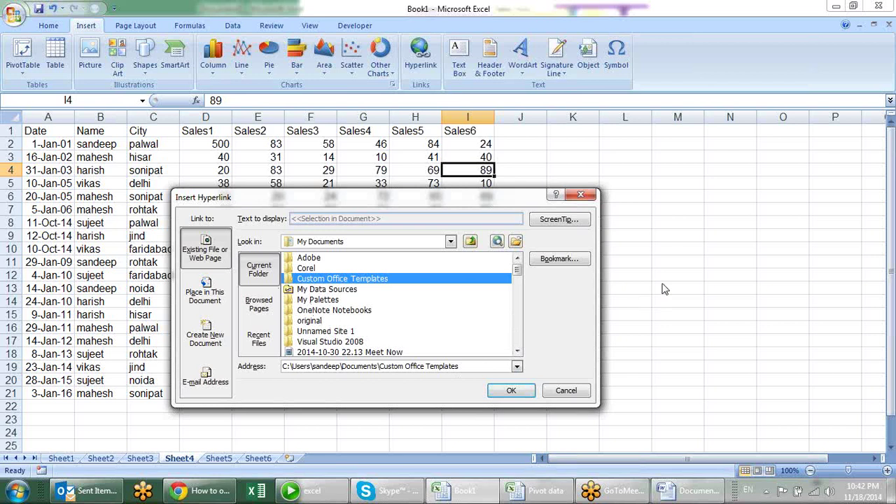
pyautogui.click(270, 271)
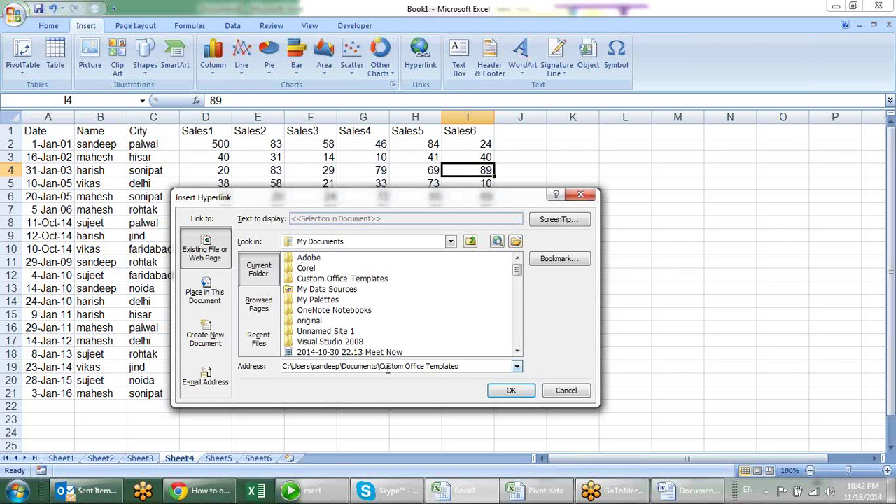
pyautogui.moveTo(381, 366); pyautogui.dragTo(286, 369)
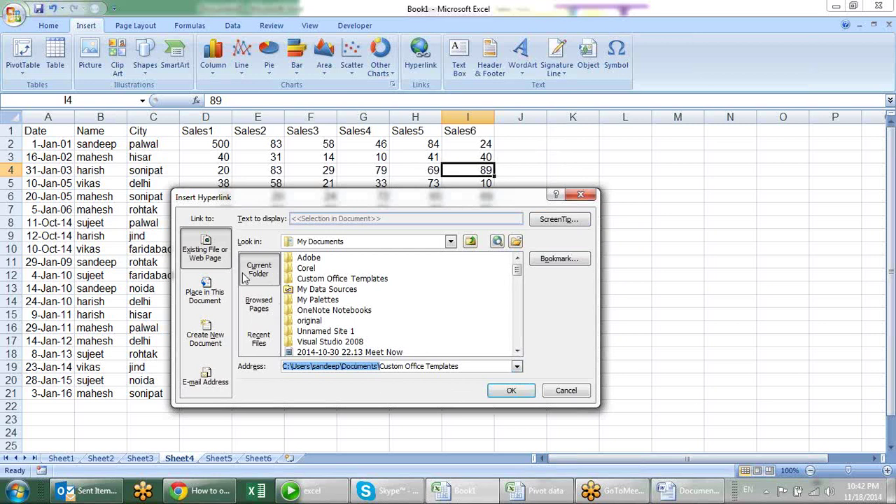
pyautogui.click(403, 352)
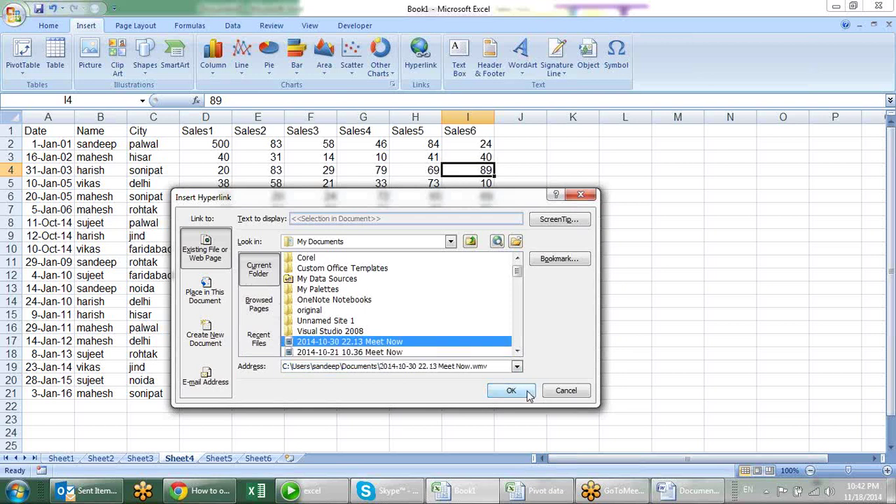
pyautogui.click(530, 397)
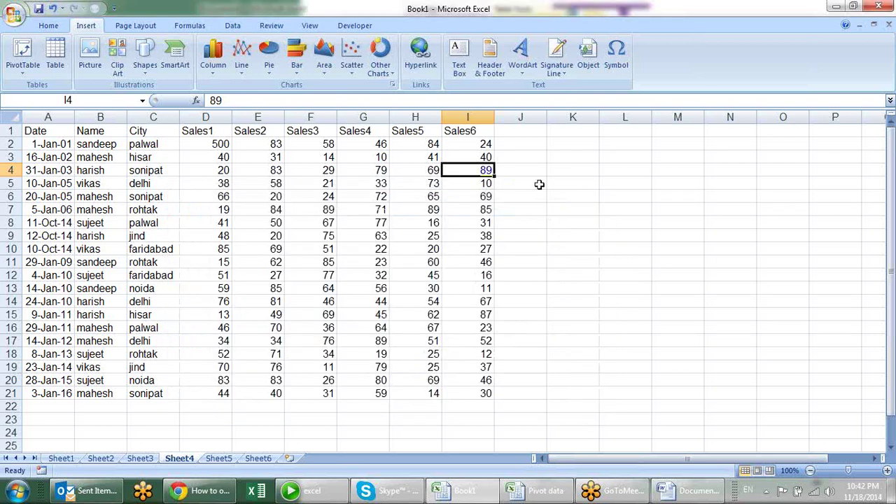
# Follow the I4 link, accept the security warnings, play the video, then close the player.
pyautogui.click(490, 171)
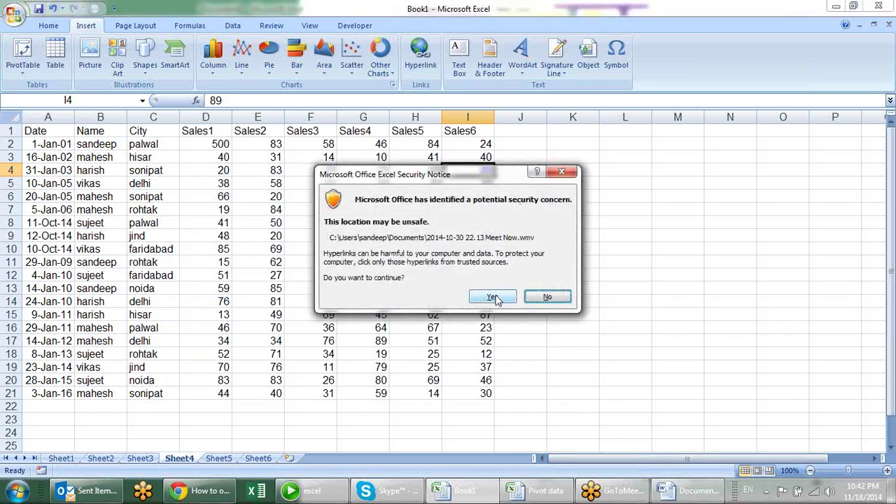
pyautogui.click(495, 295)
pyautogui.click(499, 322)
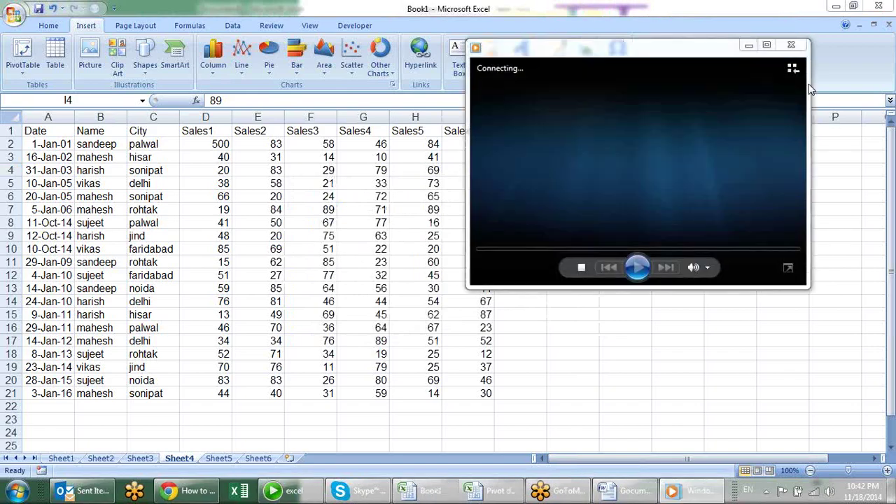
pyautogui.click(791, 68)
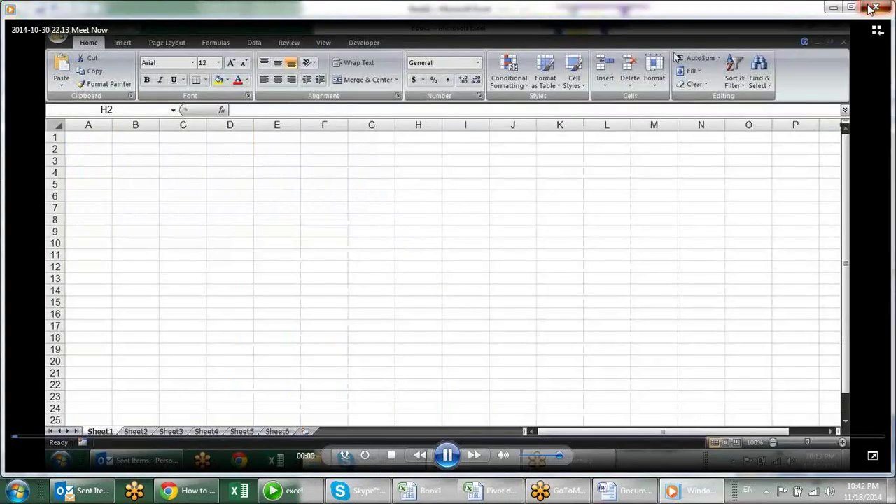
pyautogui.hotkey('alt', 'F4')
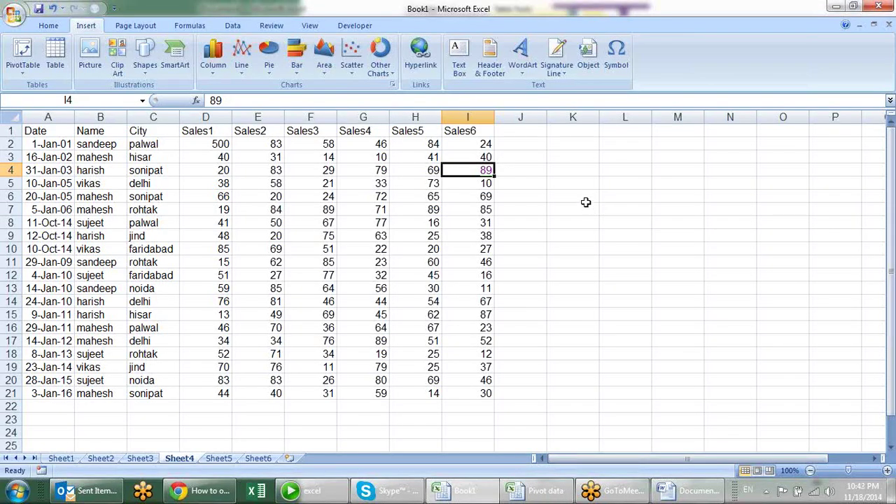
pyautogui.click(562, 204)
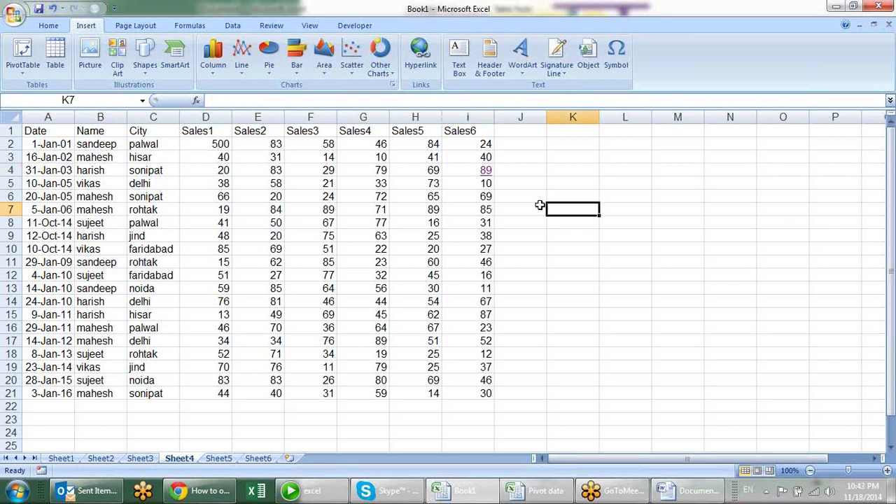
pyautogui.click(486, 184)
# Link I5's value 10 to Sheet1 cell A1 as a place in this document, then follow it.
pyautogui.click(419, 60)
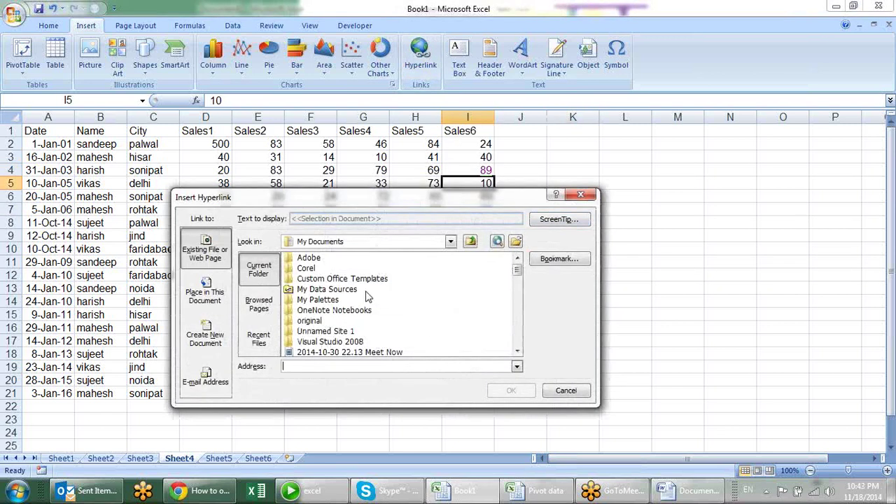
pyautogui.click(200, 301)
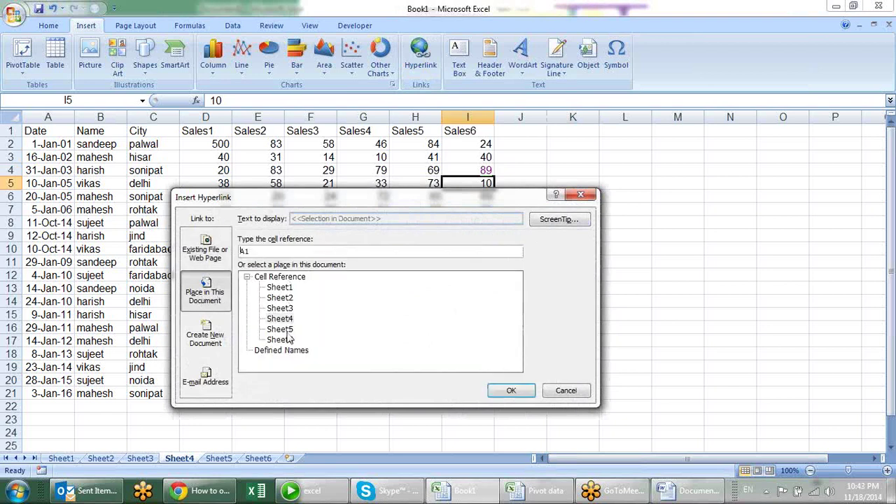
pyautogui.click(290, 289)
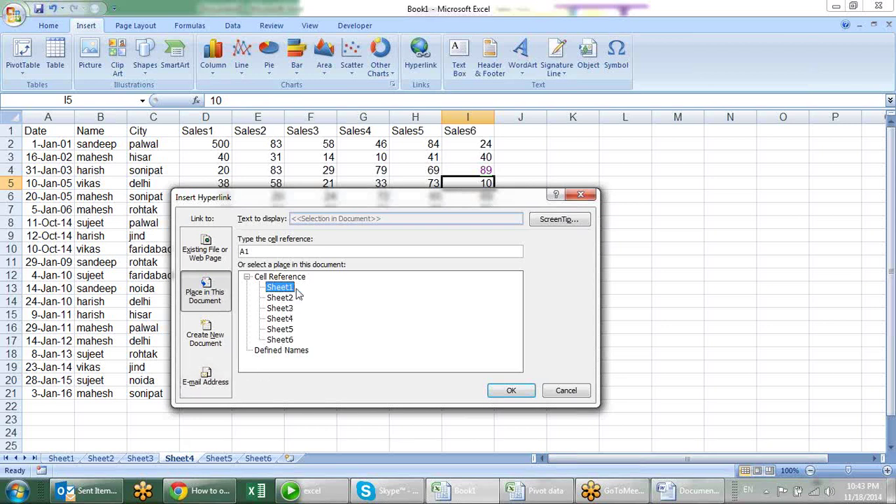
pyautogui.click(256, 251)
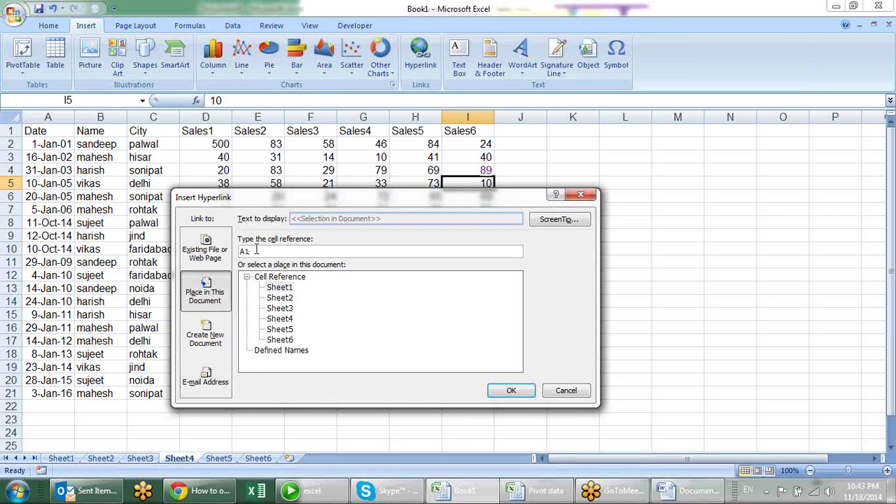
pyautogui.click(277, 287)
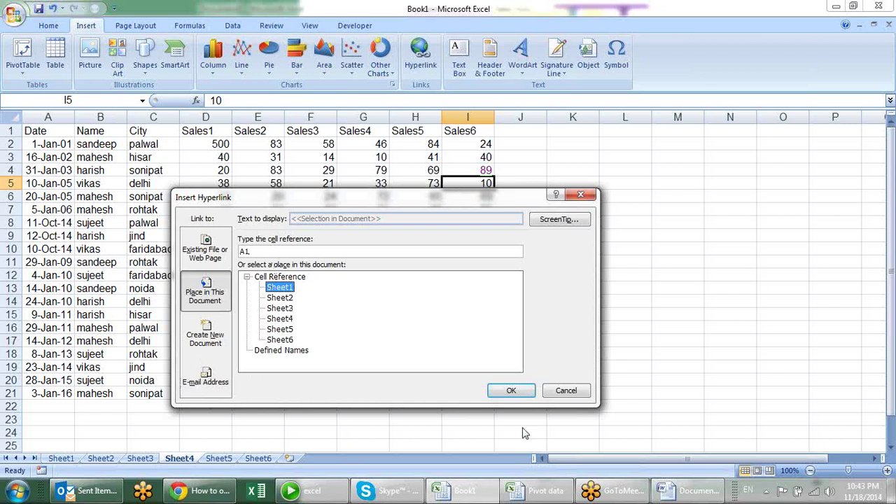
pyautogui.click(512, 391)
pyautogui.click(549, 196)
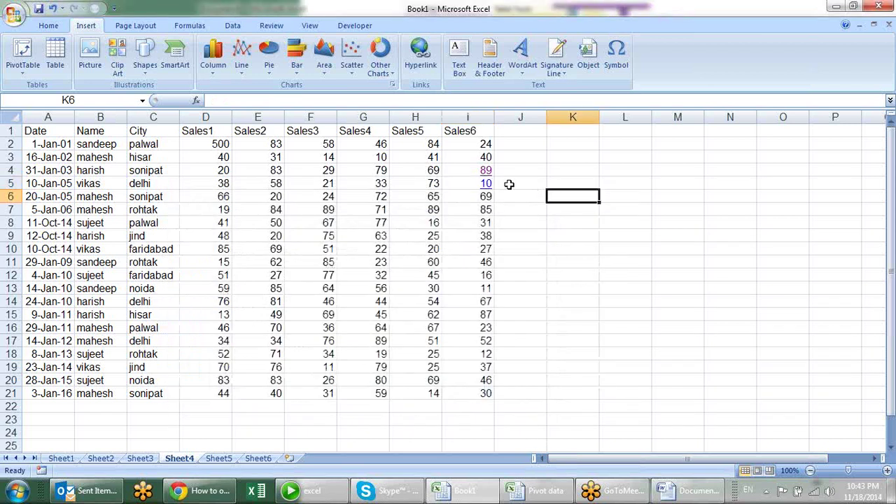
pyautogui.click(485, 183)
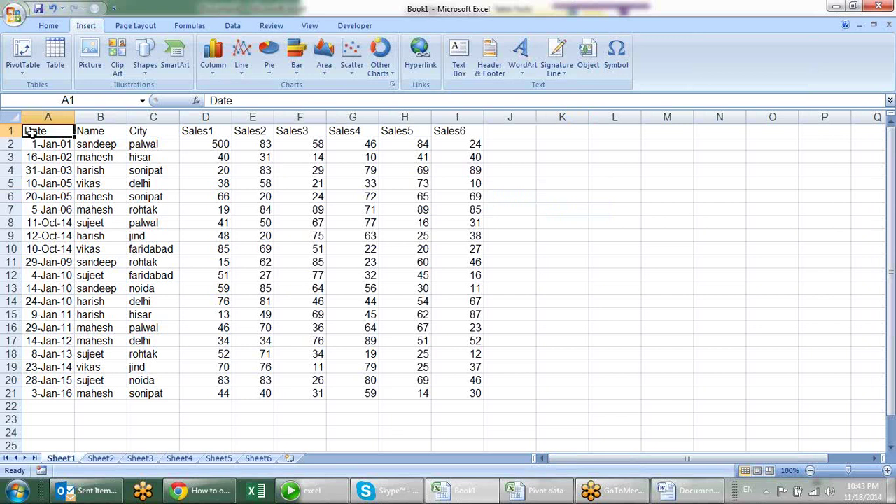
# Link the Date heading in A1 to a new workbook named 'sandeep'.
pyautogui.click(420, 56)
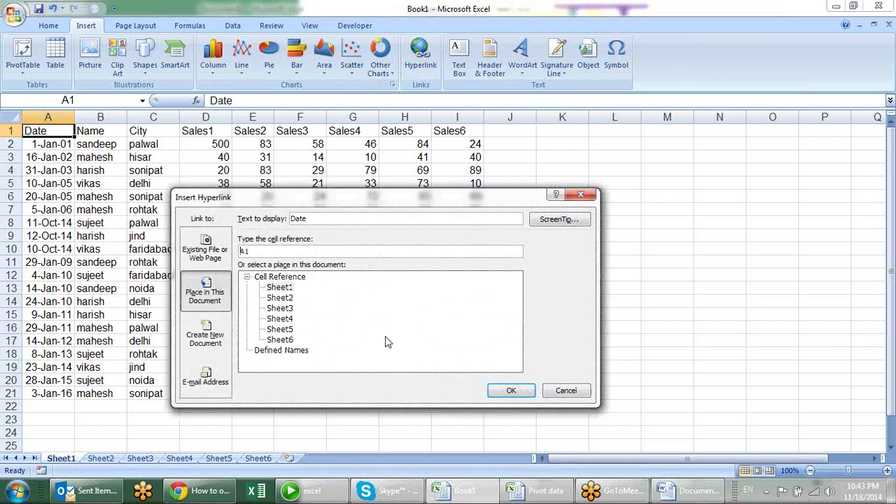
pyautogui.click(231, 343)
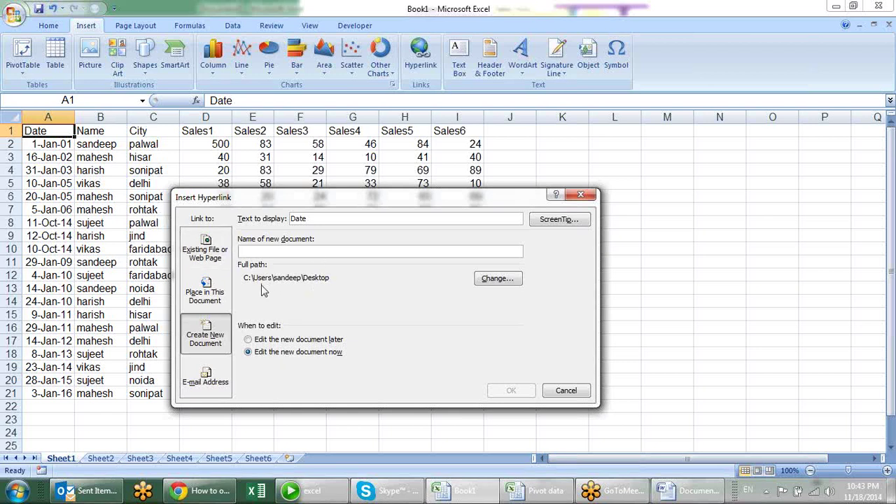
pyautogui.write('sandeep')
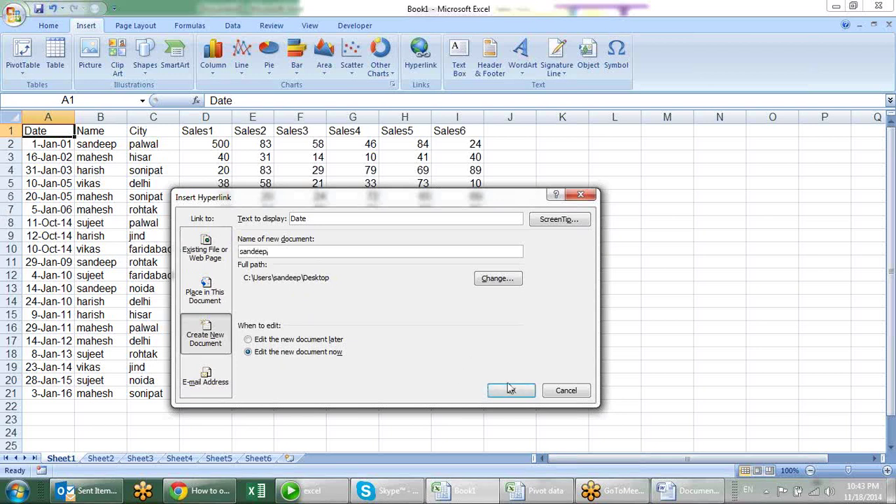
pyautogui.click(511, 390)
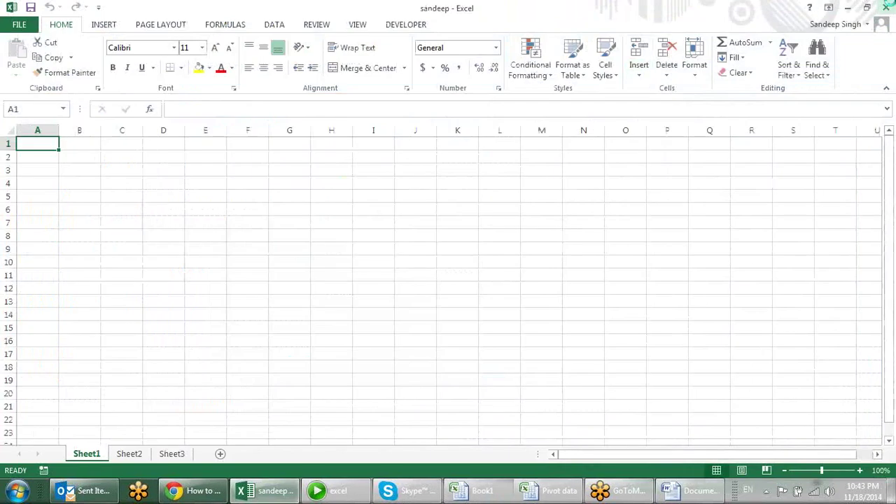
# Close the new workbook, then follow the Date link and allow it to open.
pyautogui.click(886, 6)
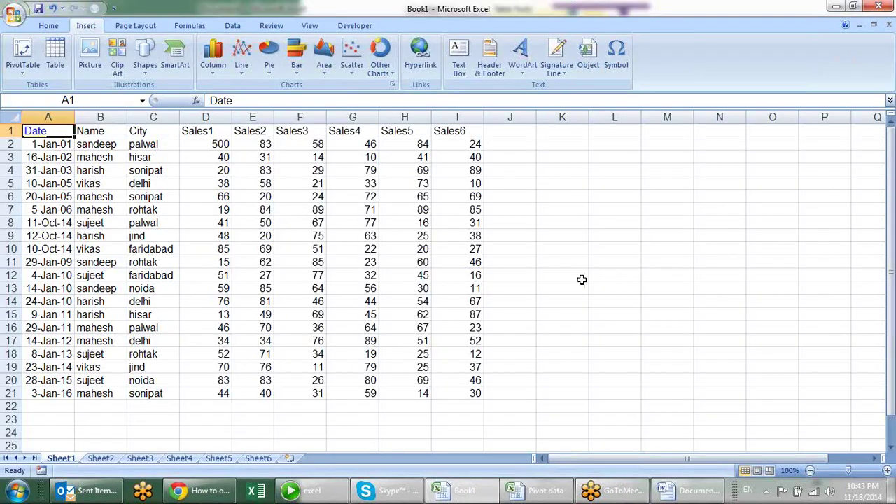
pyautogui.click(34, 133)
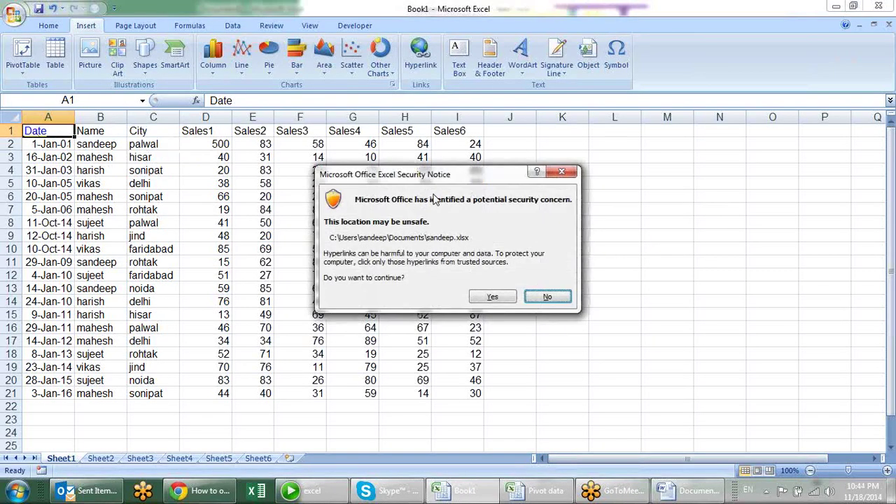
pyautogui.click(492, 296)
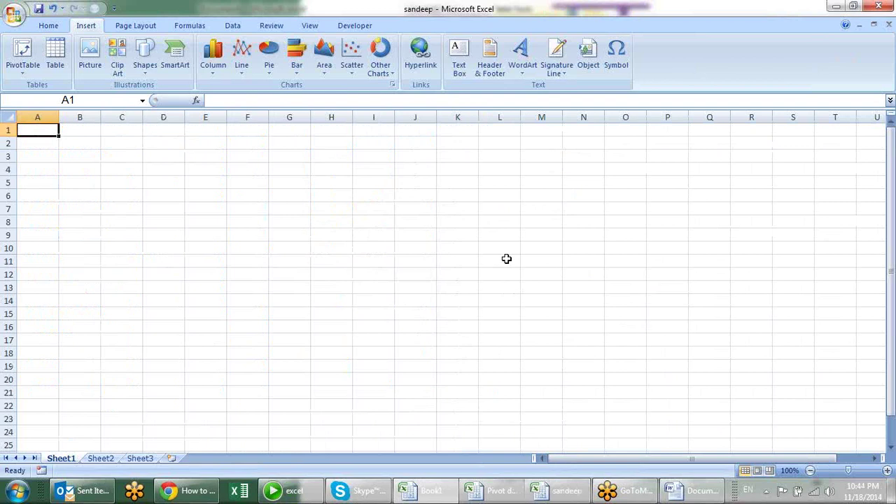
# Save the new linked workbook with Ctrl+S and close it.
pyautogui.click(837, 7)
pyautogui.click(837, 7)
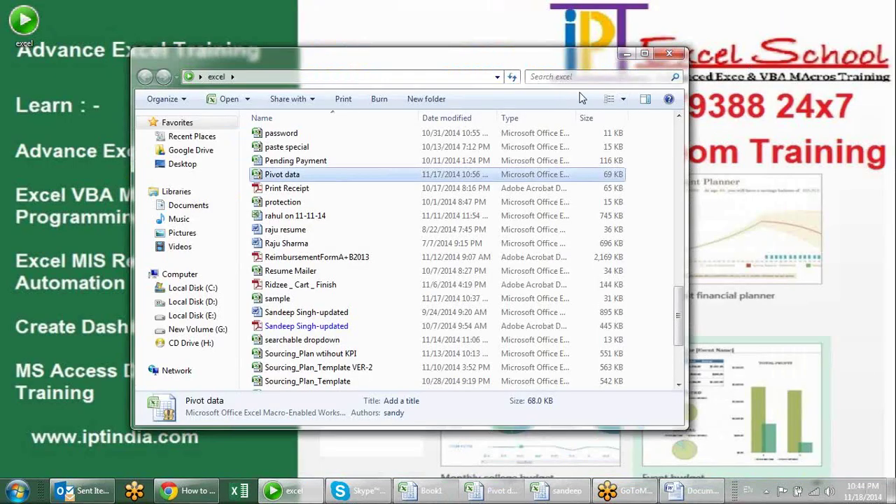
pyautogui.click(558, 493)
pyautogui.hotkey('ctrl', 's')
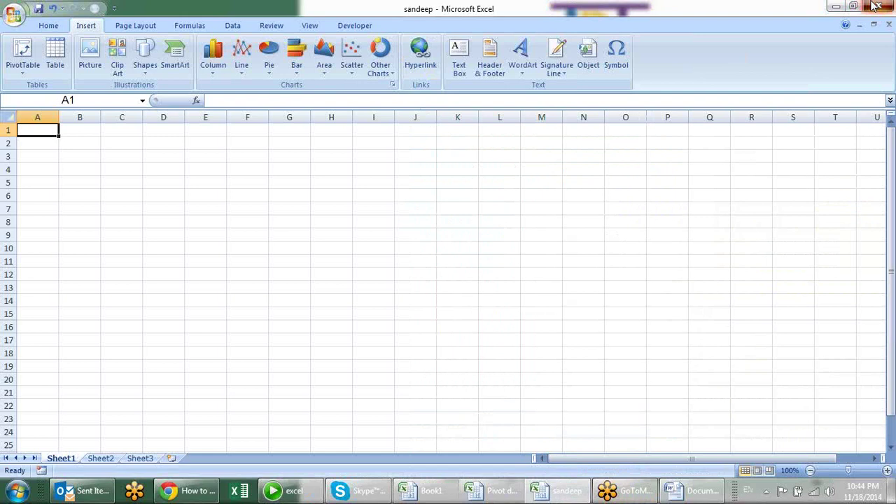
pyautogui.click(879, 5)
# Bring Book1 back from the taskbar and select cell J8.
pyautogui.click(836, 6)
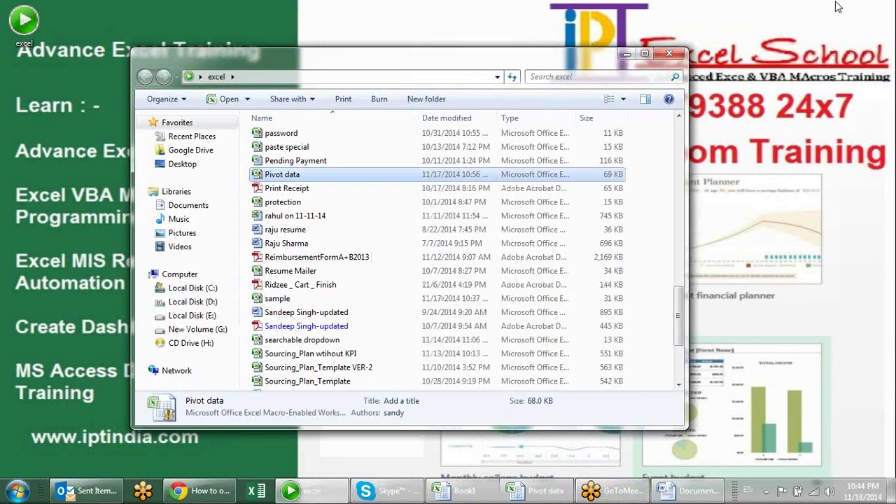
pyautogui.moveTo(342, 70); pyautogui.dragTo(392, 54)
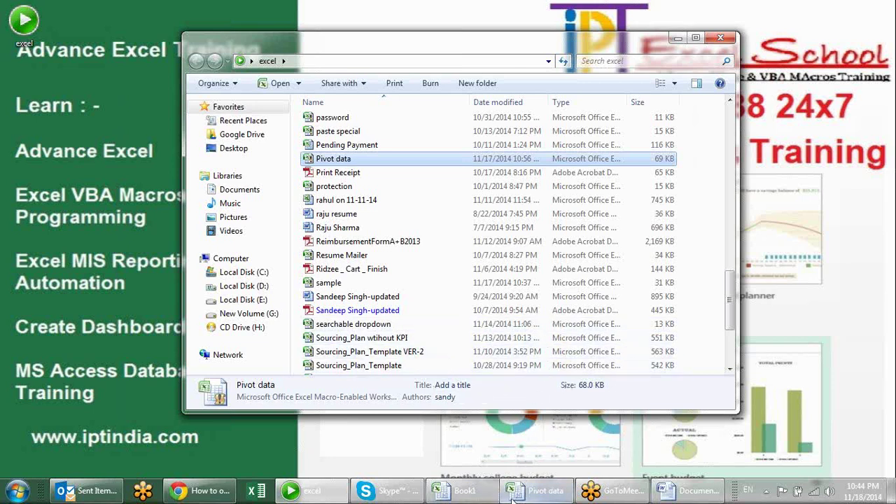
pyautogui.moveTo(510, 499)
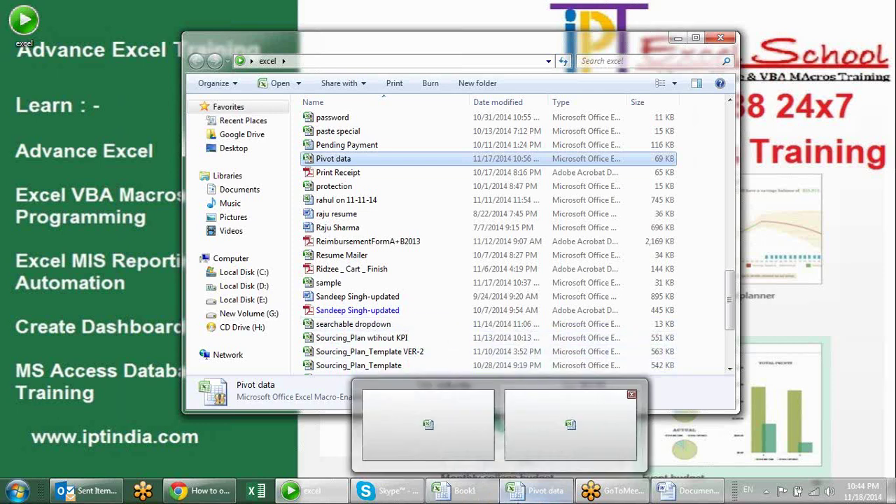
pyautogui.click(596, 447)
pyautogui.click(506, 223)
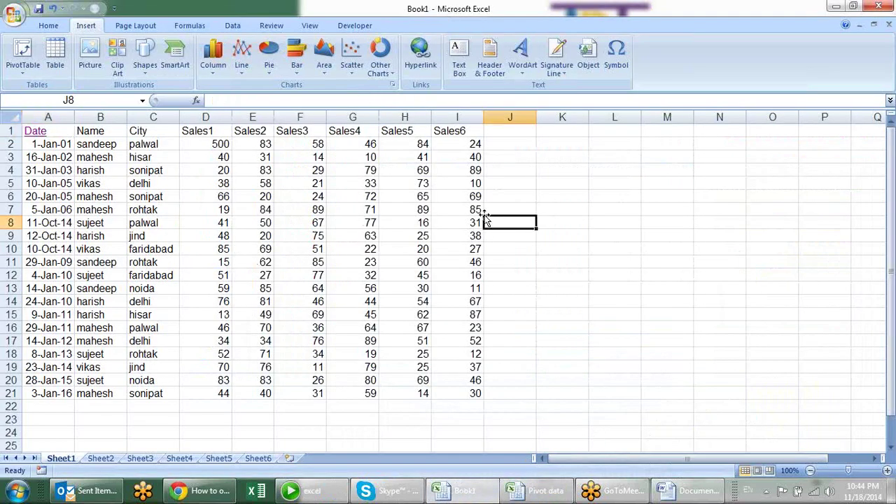
# Draw a text box beside the data and type 'sdfoiosdf' in it.
pyautogui.click(460, 70)
pyautogui.moveTo(539, 164); pyautogui.dragTo(690, 357)
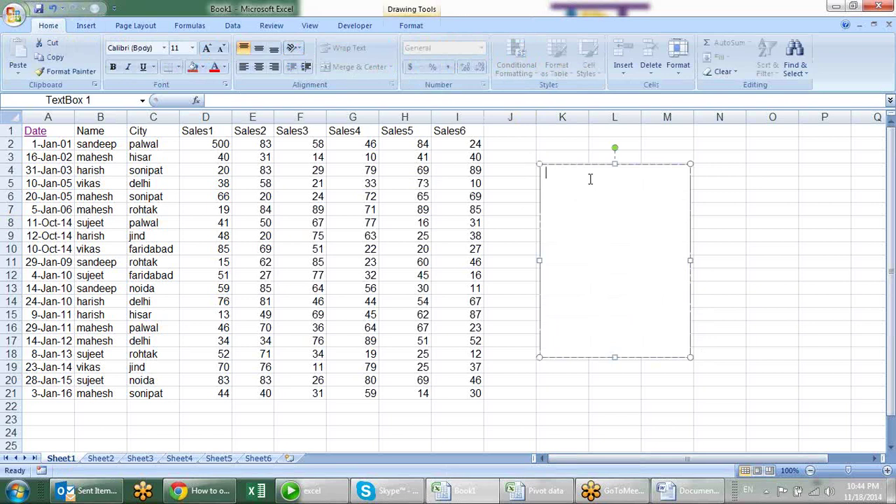
pyautogui.write('sdfoio')
pyautogui.write('sdf3sdfdsf')
# Give the text box a blue shape style, then switch it to a red gradient style.
pyautogui.click(411, 25)
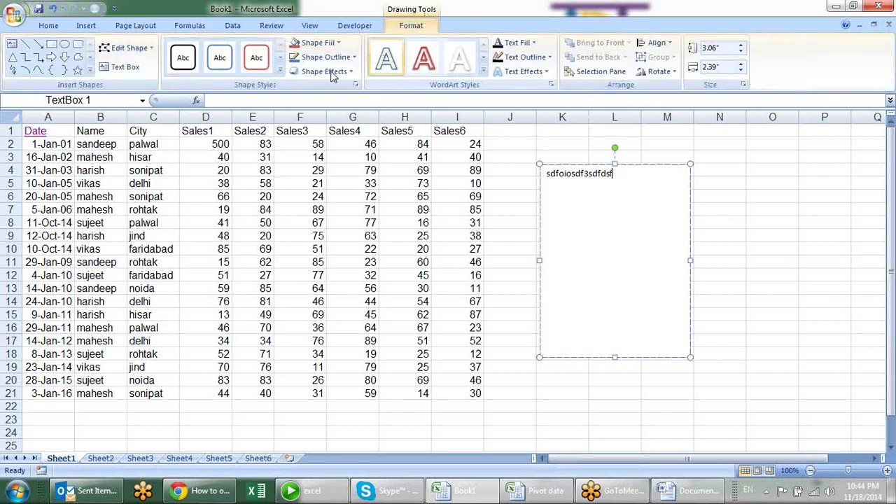
pyautogui.click(277, 74)
pyautogui.click(225, 126)
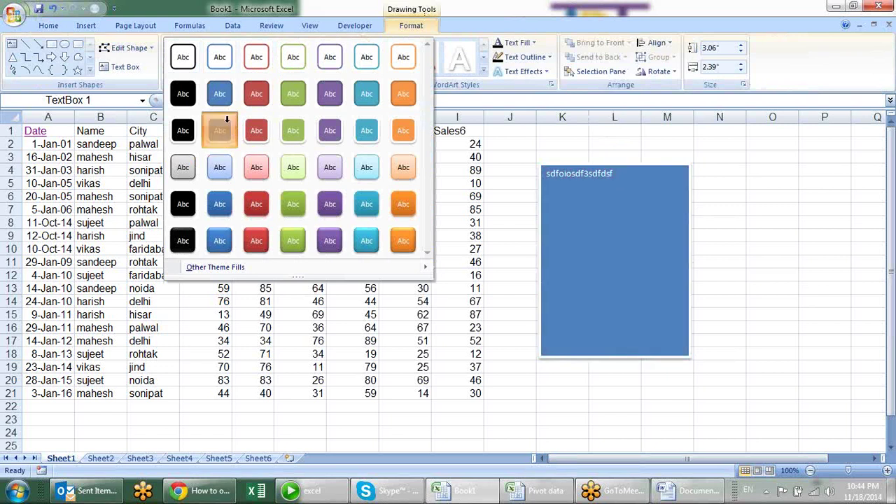
pyautogui.click(280, 72)
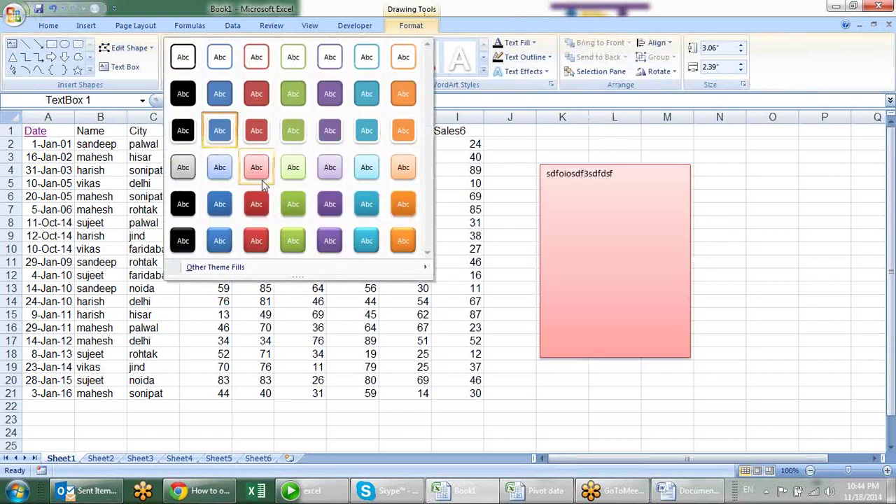
pyautogui.click(394, 222)
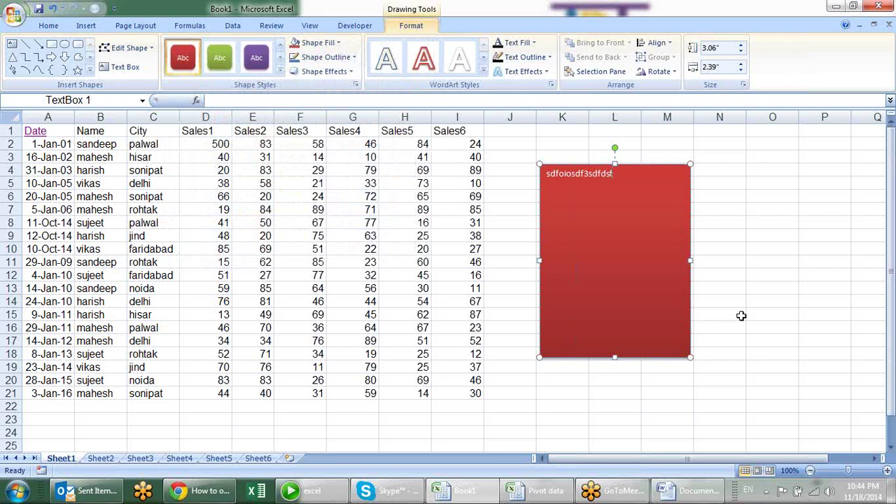
pyautogui.click(740, 316)
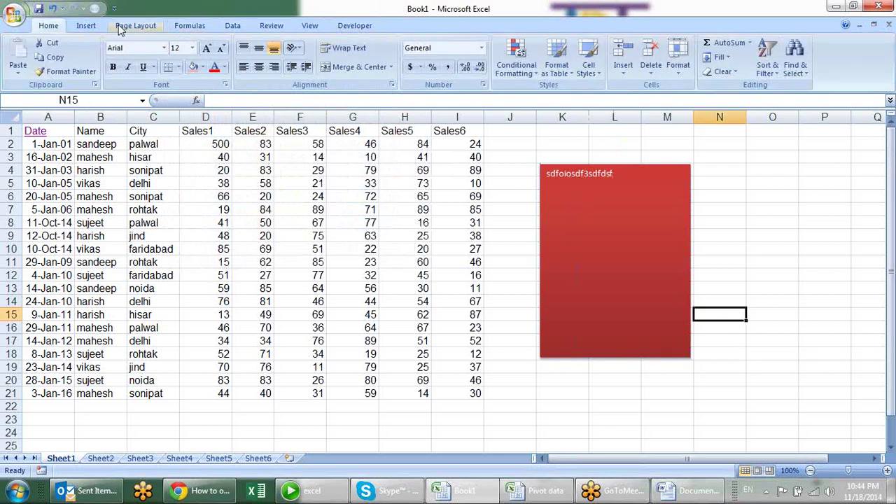
pyautogui.click(86, 25)
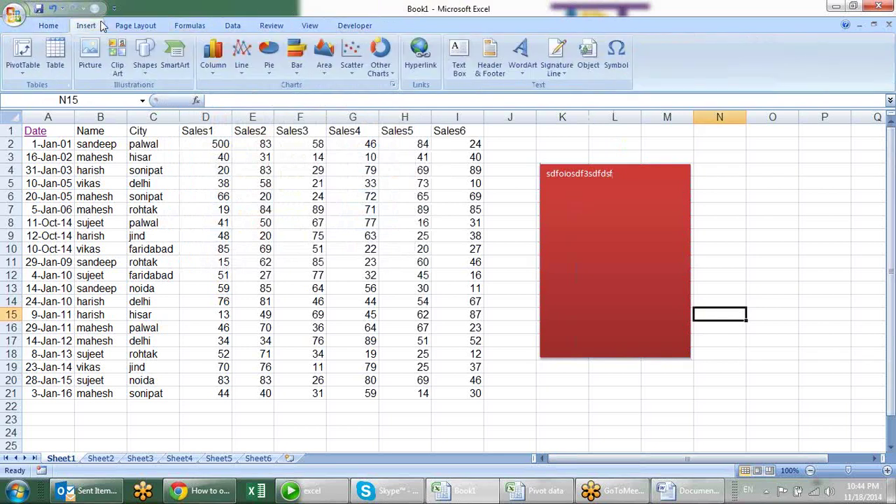
# Add a page header, then return the sheet to Normal view.
pyautogui.click(482, 75)
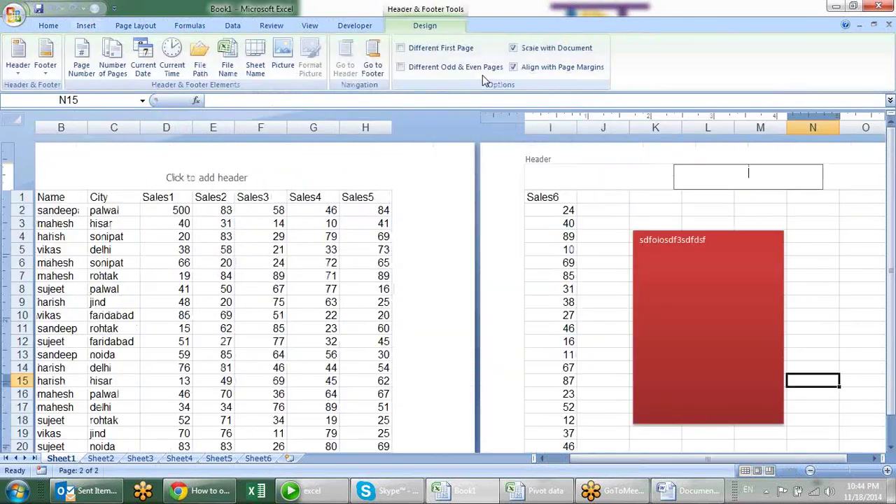
pyautogui.click(564, 216)
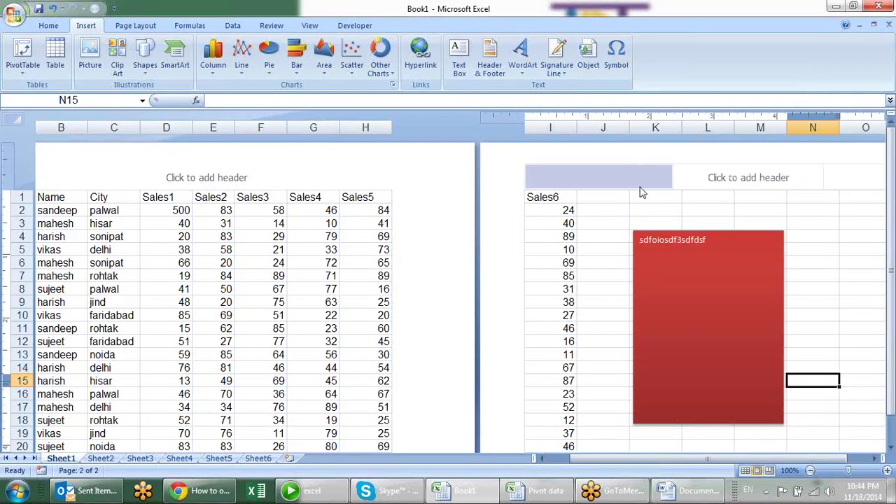
pyautogui.hotkey('alt', 'w')
pyautogui.press('l')
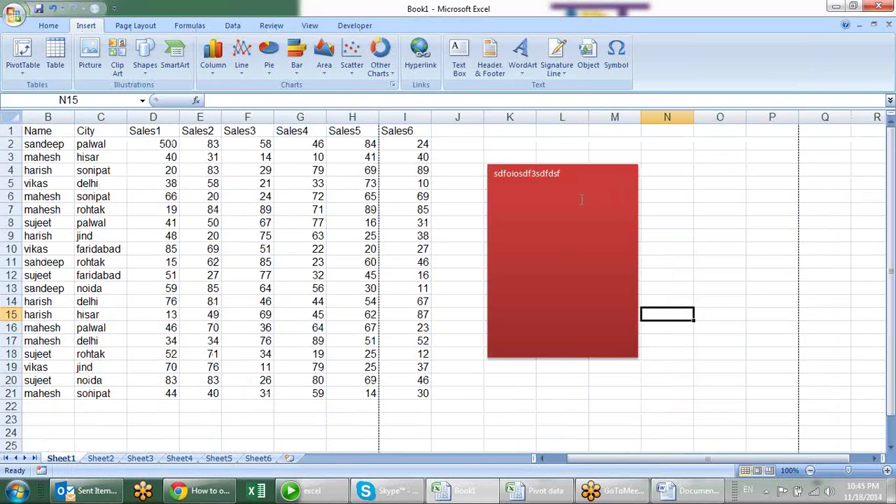
# Delete the red text box, then select header row 1.
pyautogui.click(672, 186)
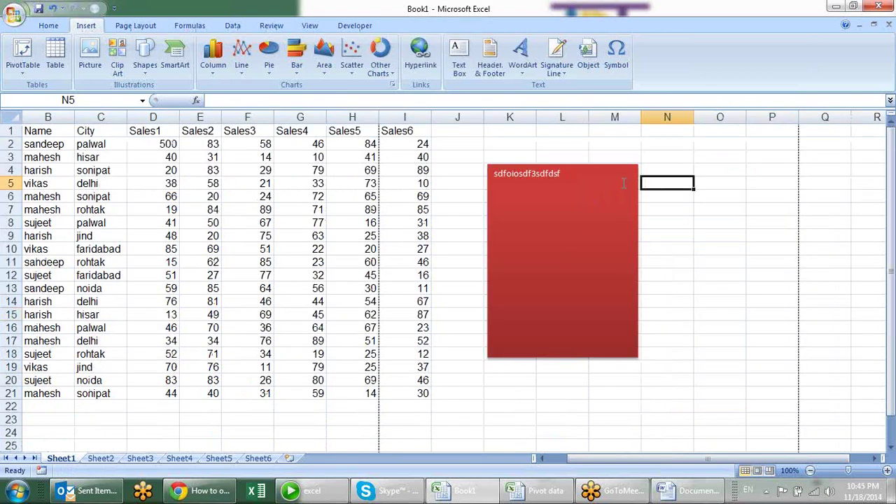
pyautogui.click(624, 177)
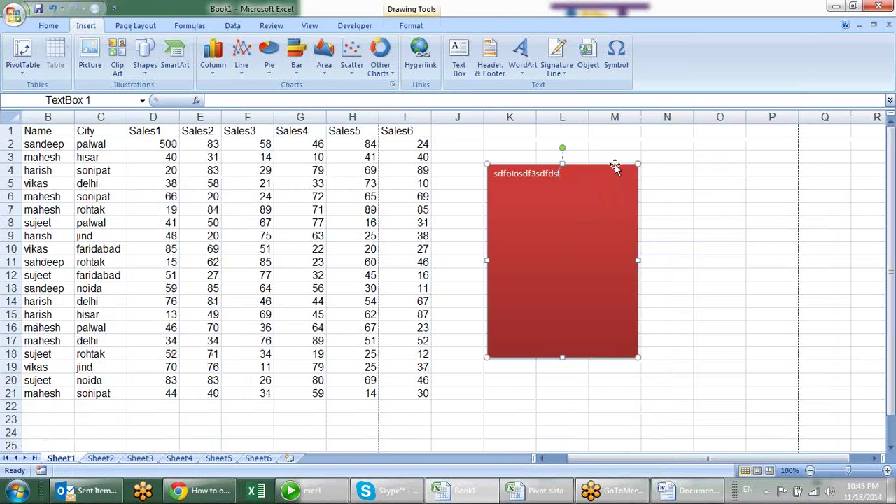
pyautogui.press('Delete')
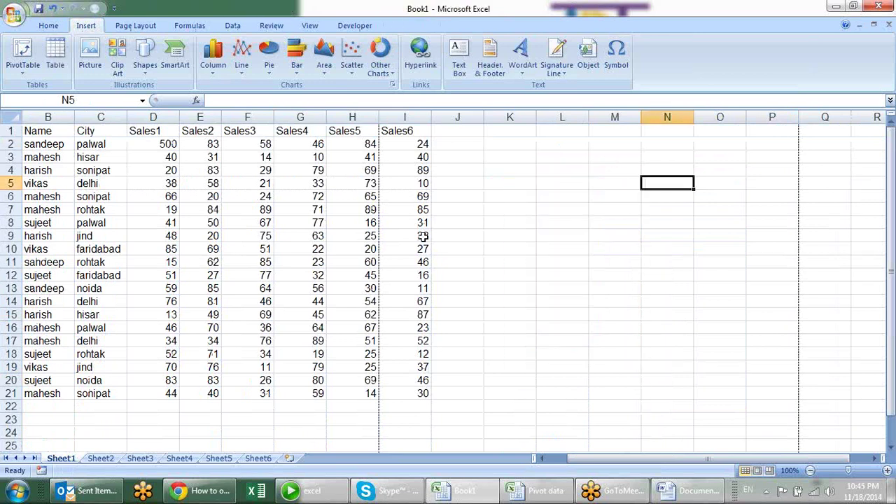
pyautogui.click(8, 130)
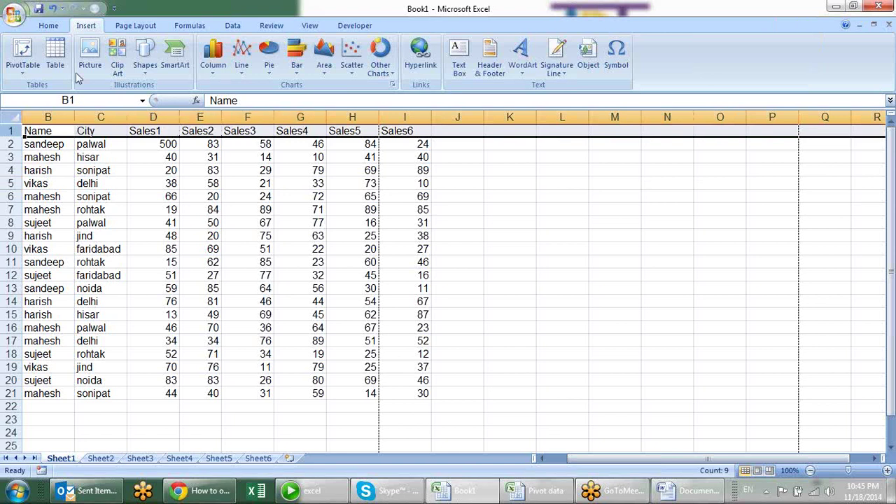
# Set row 1 ($1:$1) as the rows to repeat at top in Print Titles.
pyautogui.click(137, 26)
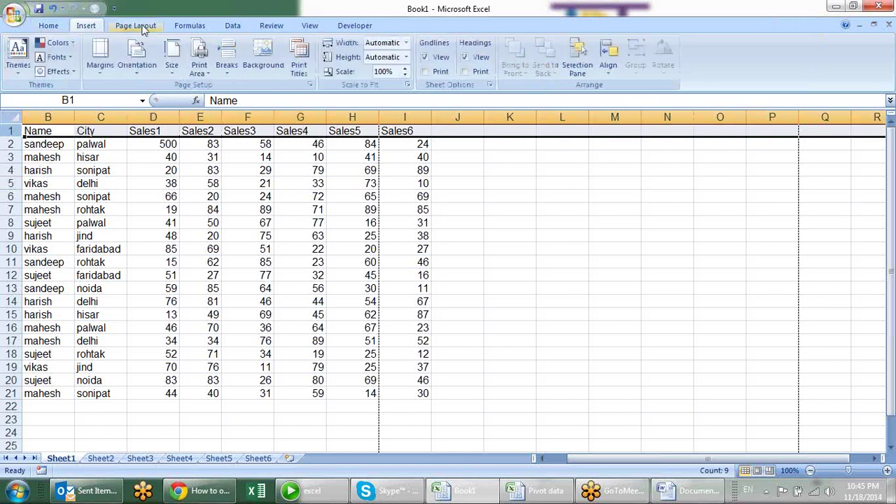
pyautogui.click(299, 63)
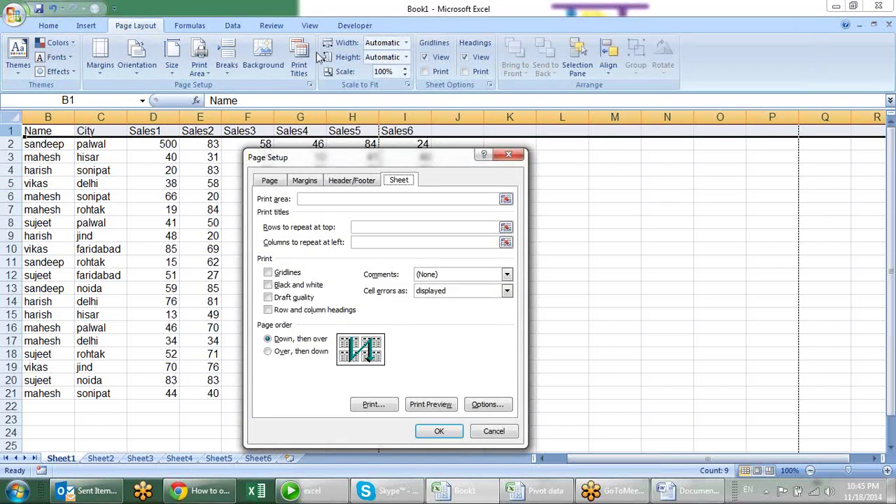
pyautogui.click(354, 226)
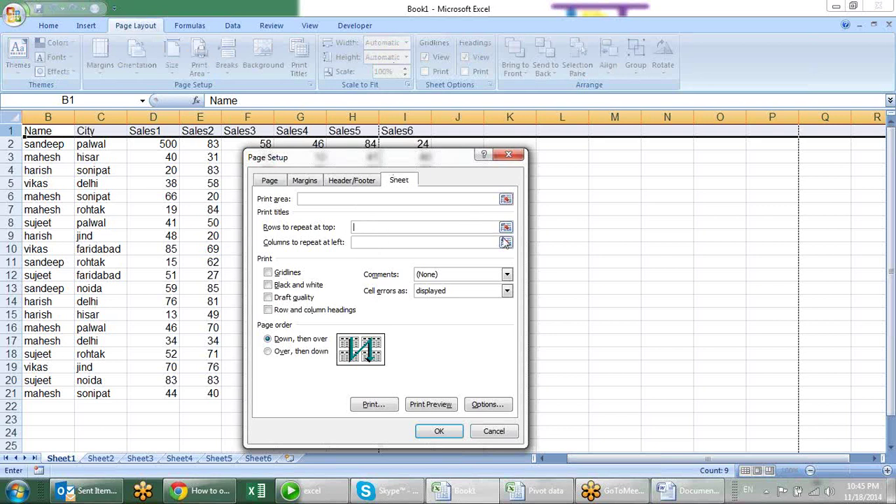
pyautogui.click(505, 228)
pyautogui.click(12, 130)
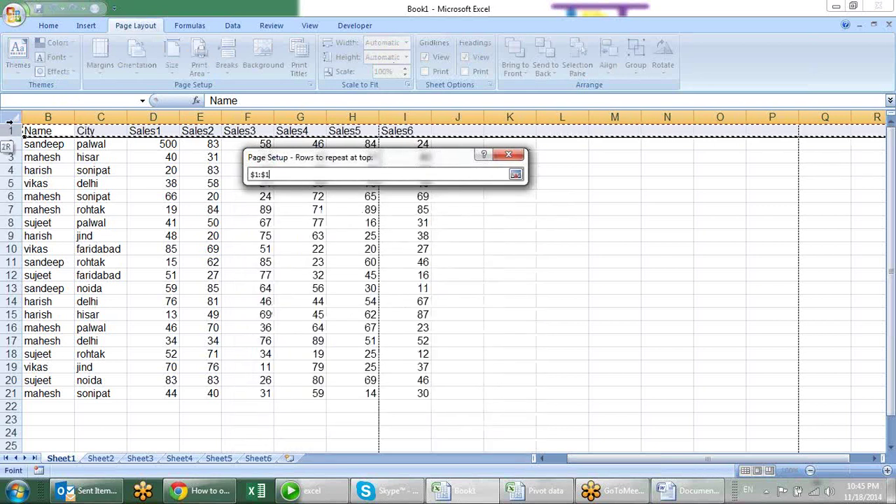
pyautogui.press('Return')
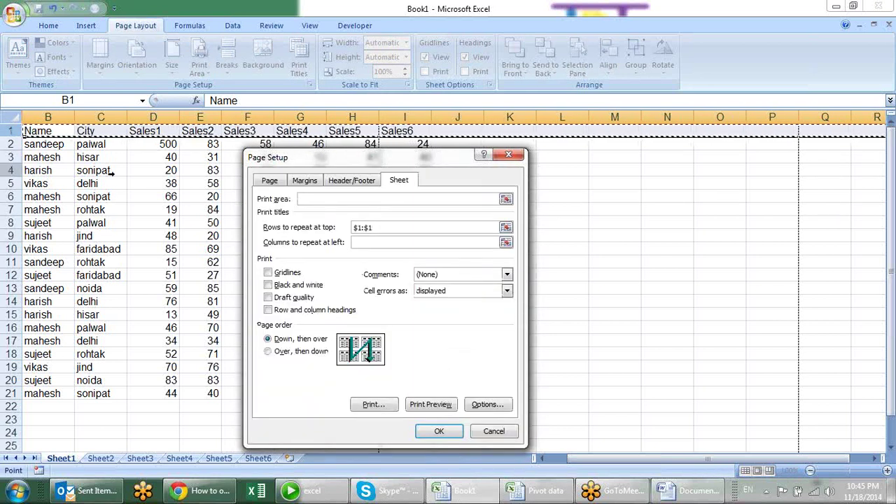
# Check both printed pages in Print Preview for the repeated heading row.
pyautogui.click(441, 404)
pyautogui.scroll(-1, 432, 264)
pyautogui.scroll(1, 435, 256)
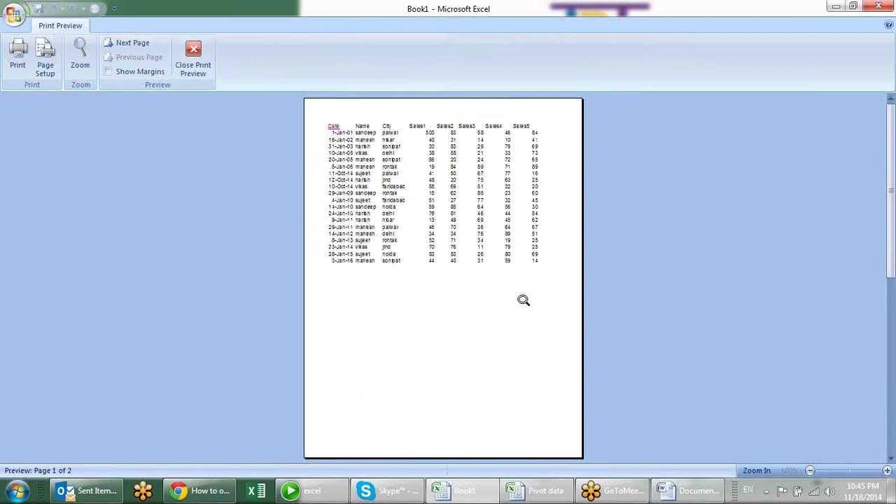
pyautogui.press('Escape')
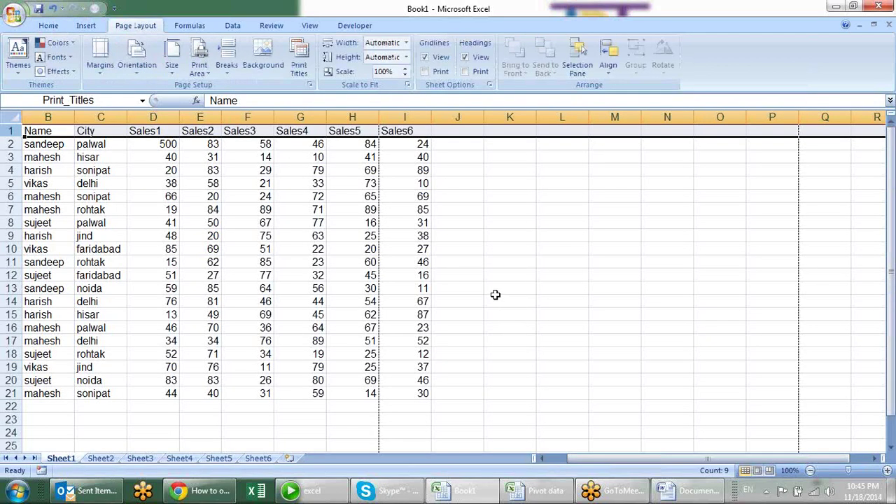
pyautogui.hotkey('alt', 'f')
pyautogui.press('w')
pyautogui.press('v')
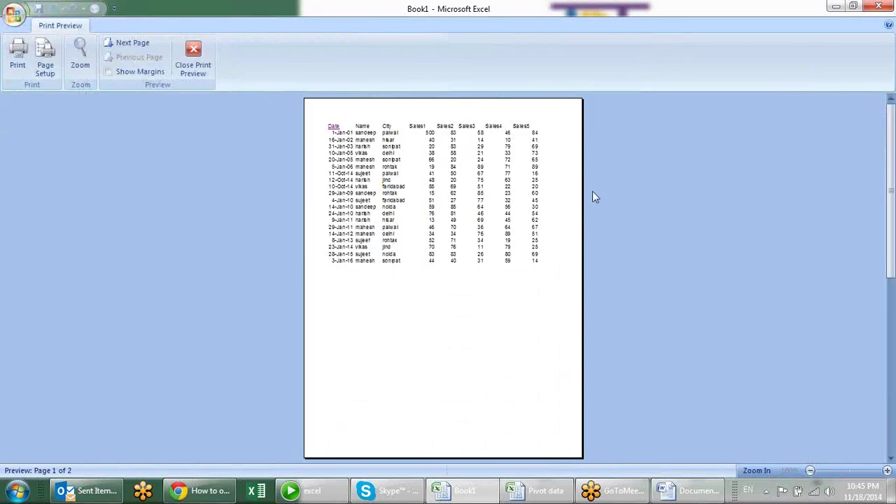
pyautogui.press('pagedown')
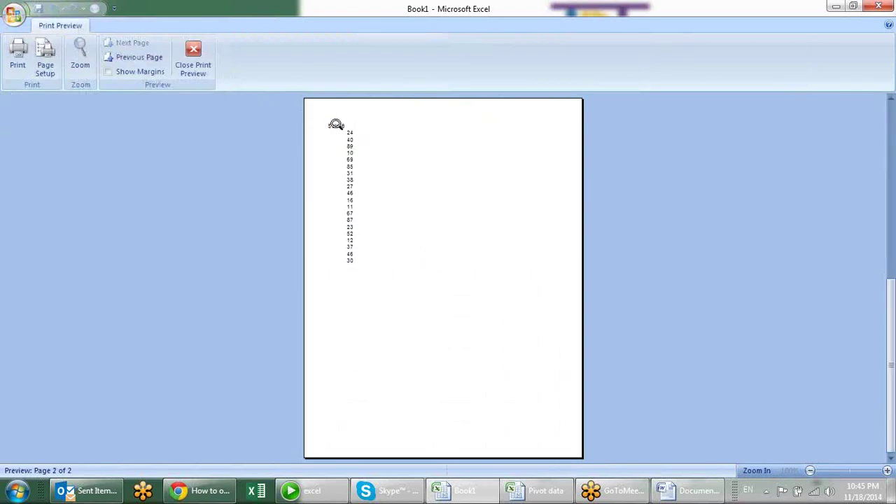
pyautogui.press('pageup')
pyautogui.press('pagedown')
pyautogui.press('pageup')
pyautogui.press('Escape')
# Select B2:I21 and fill the data series down to row 330.
pyautogui.click(112, 249)
pyautogui.moveTo(56, 148); pyautogui.dragTo(425, 387)
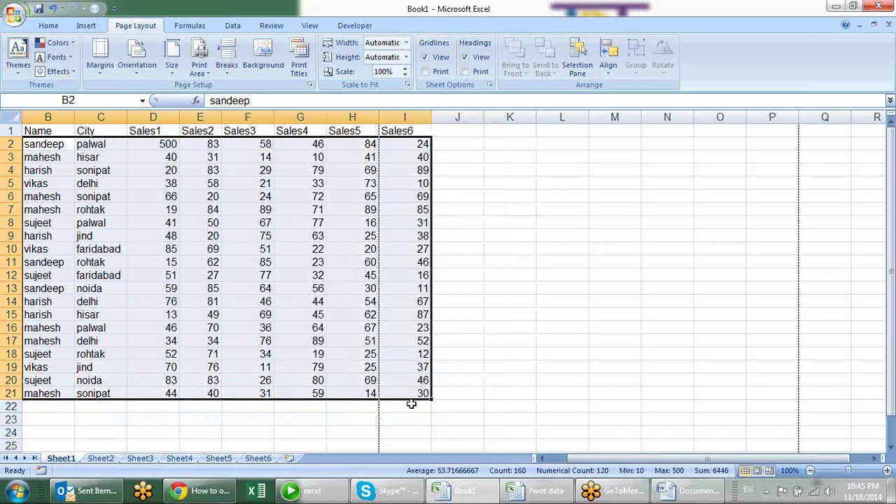
pyautogui.moveTo(432, 398); pyautogui.dragTo(434, 434)
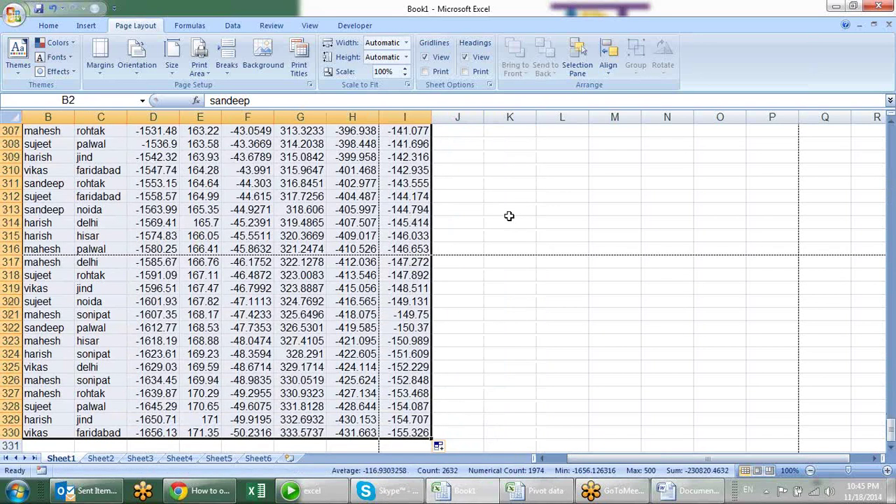
pyautogui.click(509, 218)
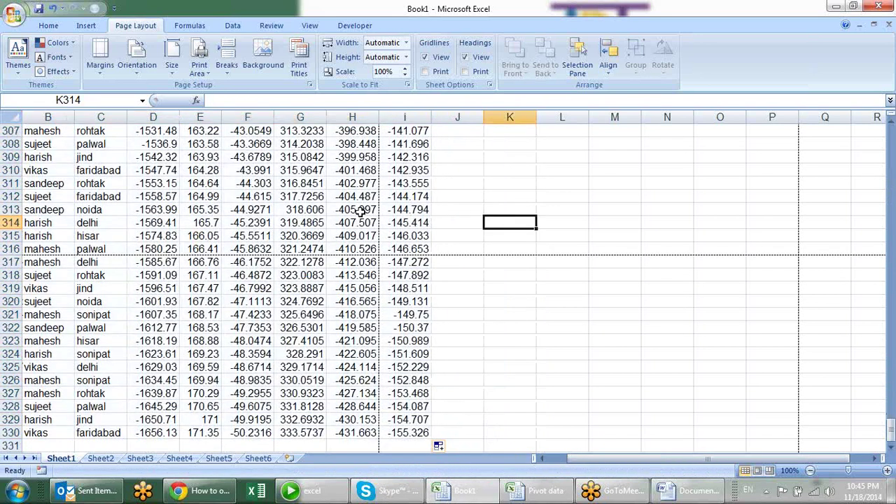
pyautogui.click(351, 209)
pyautogui.scroll(9, 343, 204)
pyautogui.scroll(1, 342, 203)
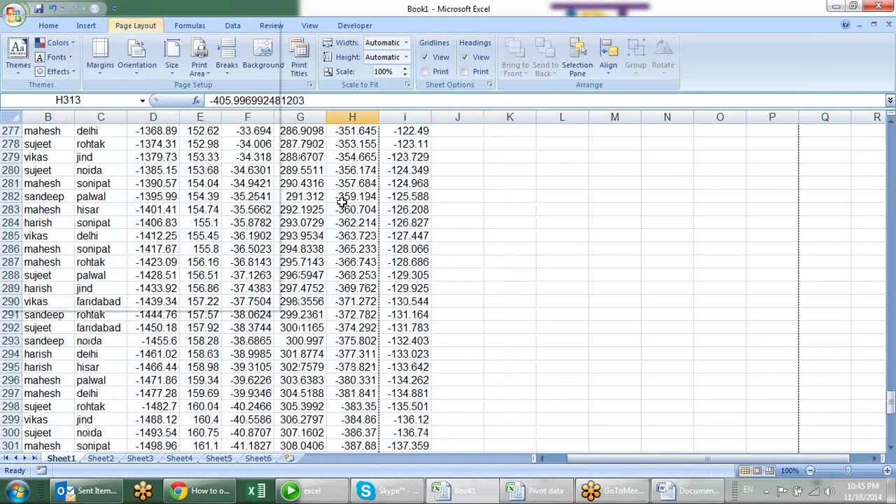
# Page through the 16-page Print Preview, each page topped by the header row.
pyautogui.hotkey('alt', 'f')
pyautogui.press('w')
pyautogui.press('v')
pyautogui.scroll(-1, 494, 186)
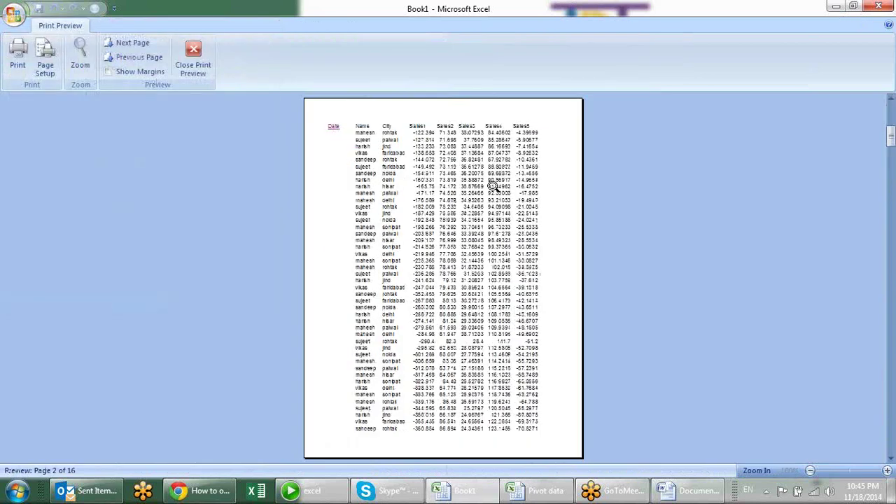
pyautogui.scroll(-1, 493, 186)
pyautogui.scroll(-1, 494, 186)
pyautogui.scroll(-4, 493, 187)
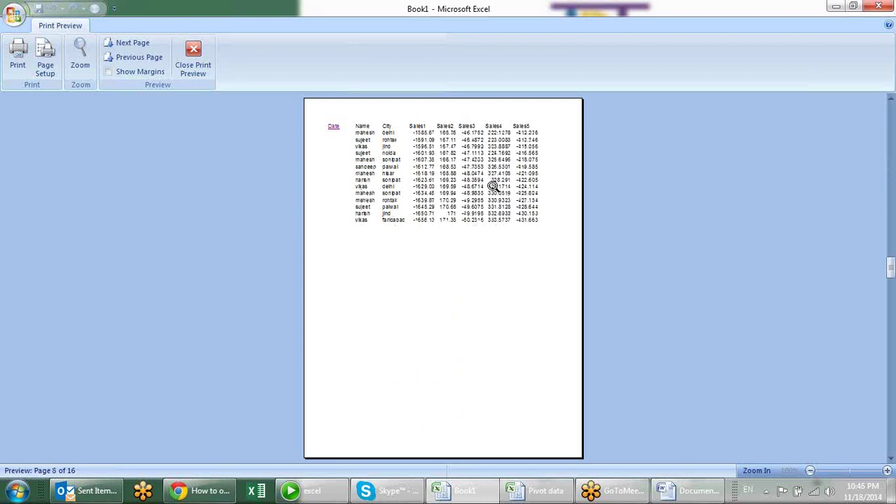
pyautogui.scroll(-5, 493, 186)
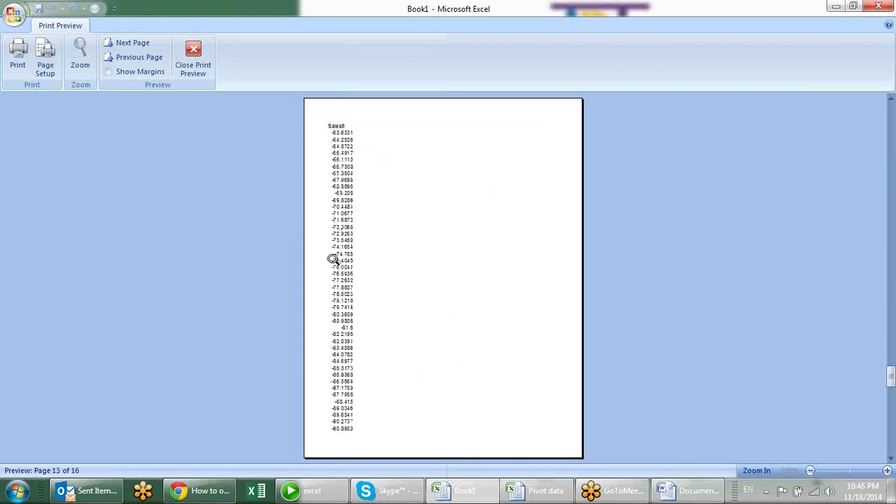
pyautogui.scroll(11, 343, 213)
pyautogui.scroll(1, 390, 255)
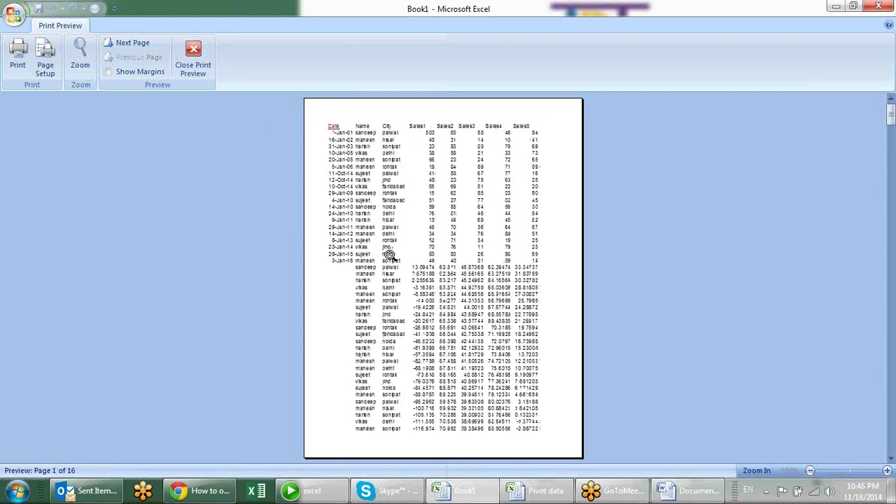
# In Page Setup, switch scaling to the Fit to option and leave Print Preview.
pyautogui.click(44, 62)
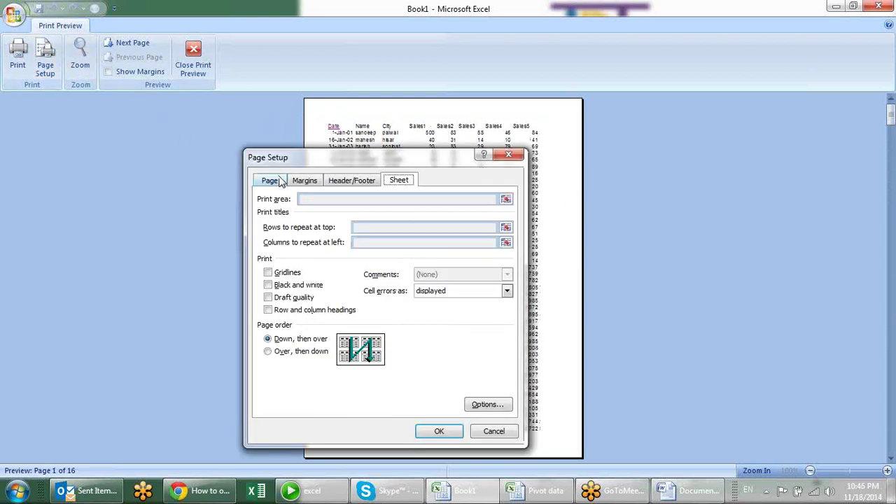
pyautogui.click(279, 181)
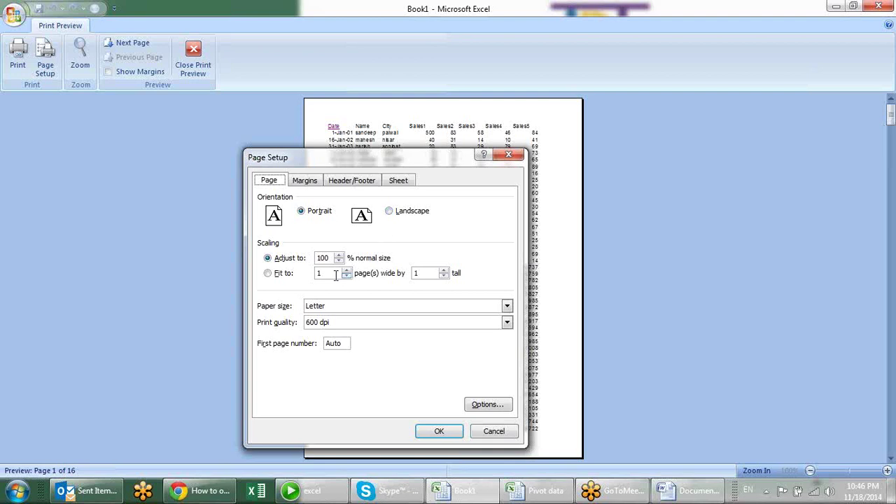
pyautogui.click(283, 274)
pyautogui.click(457, 431)
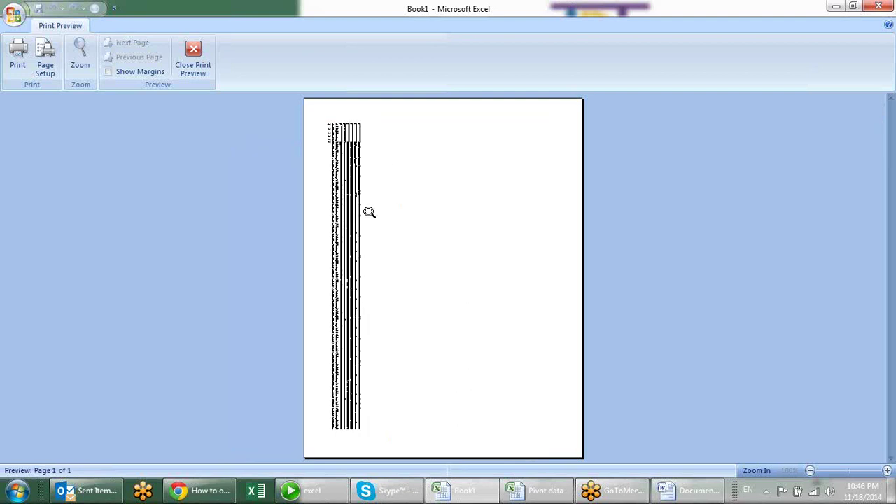
pyautogui.press('Escape')
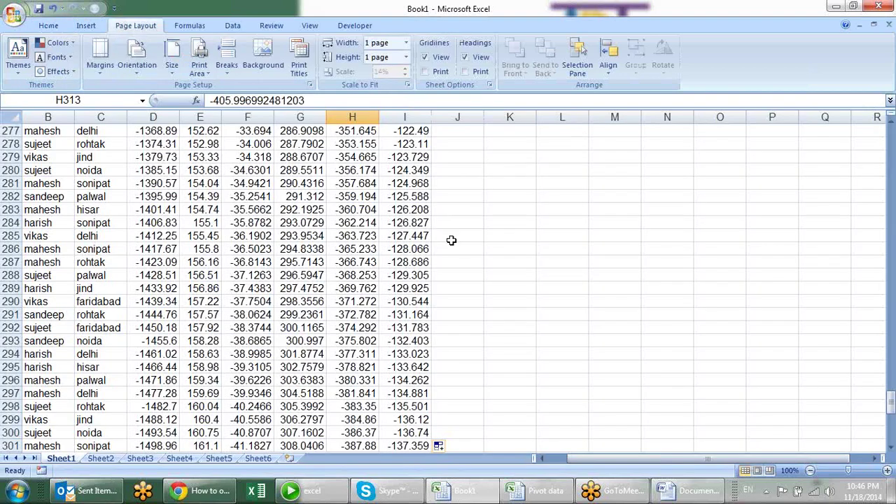
# Reopen Print Preview and adjust the Fit to pages-wide and pages-tall values in Page Setup.
pyautogui.hotkey('alt', 'f')
pyautogui.press('w')
pyautogui.press('v')
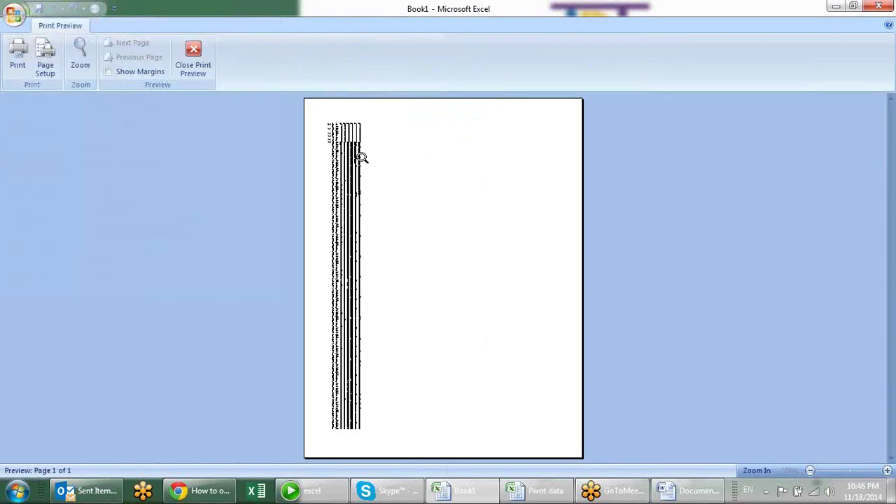
pyautogui.hotkey('alt', 'p')
pyautogui.press('s')
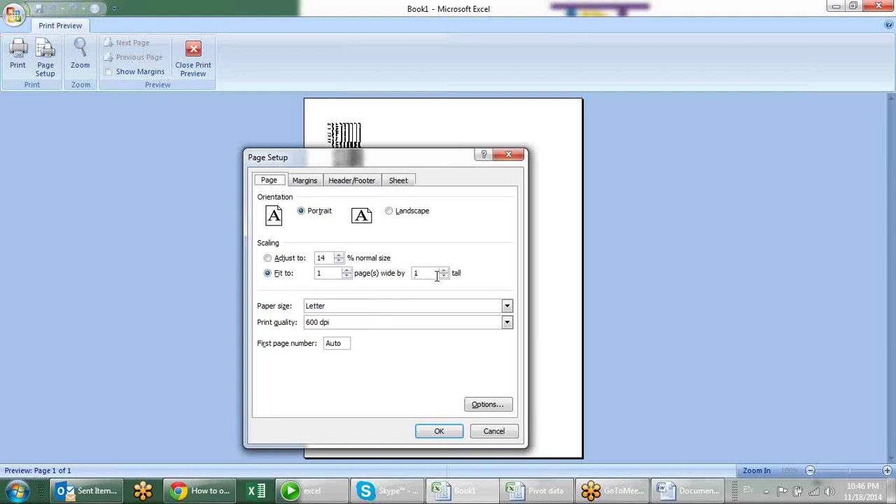
pyautogui.doubleClick(424, 272)
pyautogui.click(427, 432)
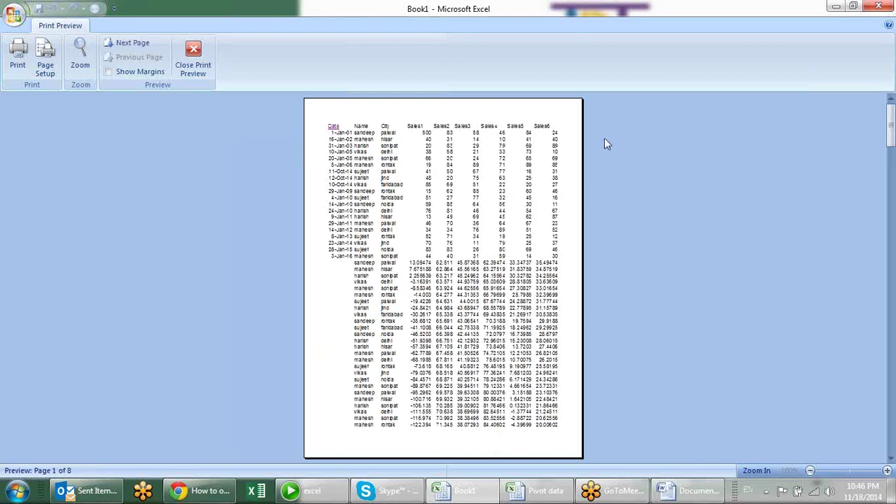
pyautogui.scroll(-2, 488, 196)
pyautogui.scroll(-3, 489, 198)
pyautogui.scroll(-2, 489, 199)
pyautogui.scroll(3, 488, 198)
pyautogui.scroll(2, 489, 198)
pyautogui.scroll(2, 488, 198)
pyautogui.click(278, 273)
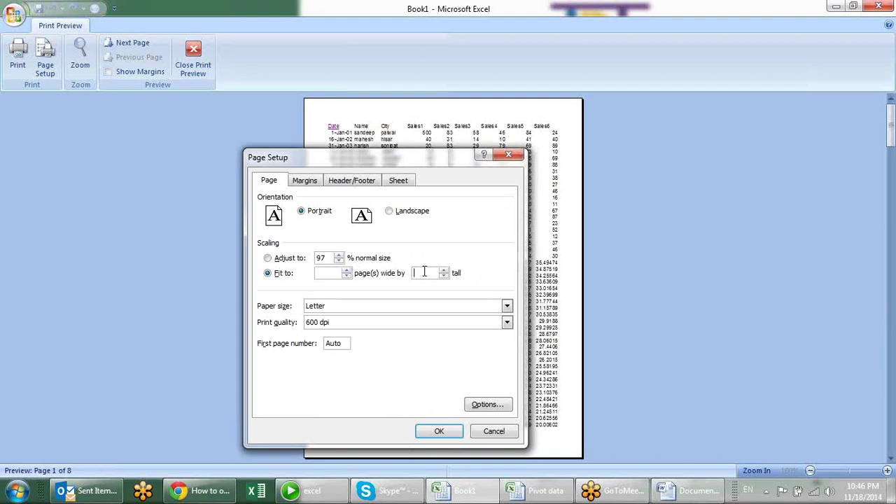
pyautogui.write('1')
pyautogui.press('Return')
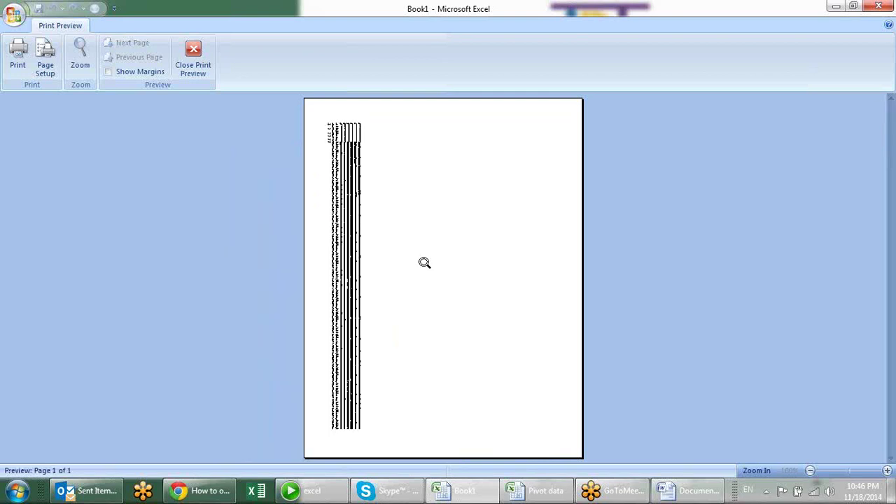
# Fit the sheet to 1 page wide with automatic height (8 pages), then return to the sheet top.
pyautogui.hotkey('alt', 's')
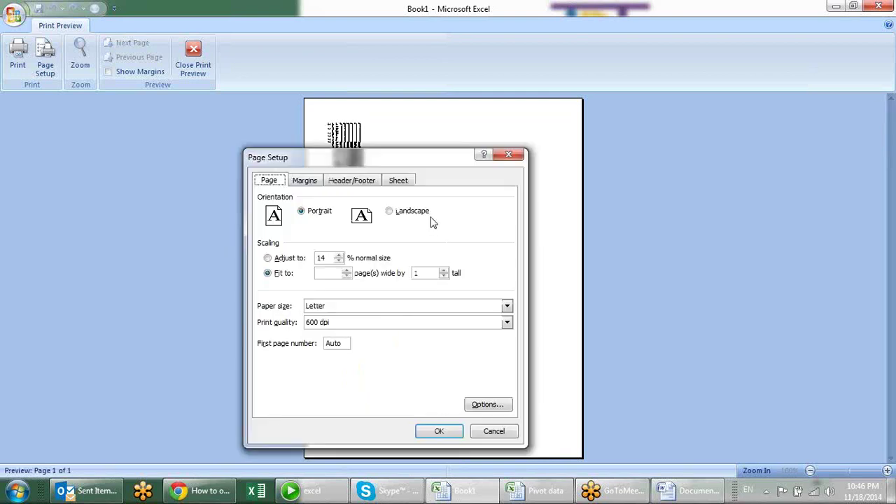
pyautogui.click(326, 273)
pyautogui.click(430, 434)
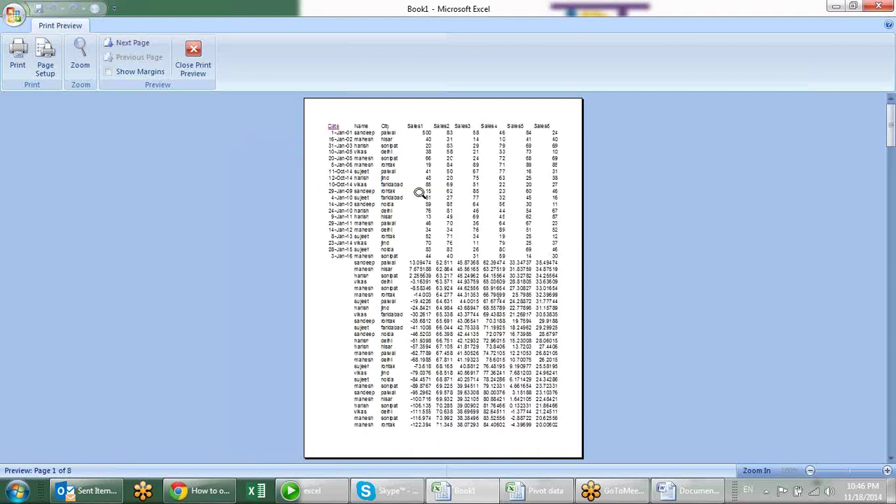
pyautogui.scroll(-5, 609, 326)
pyautogui.scroll(-2, 599, 320)
pyautogui.scroll(5, 518, 287)
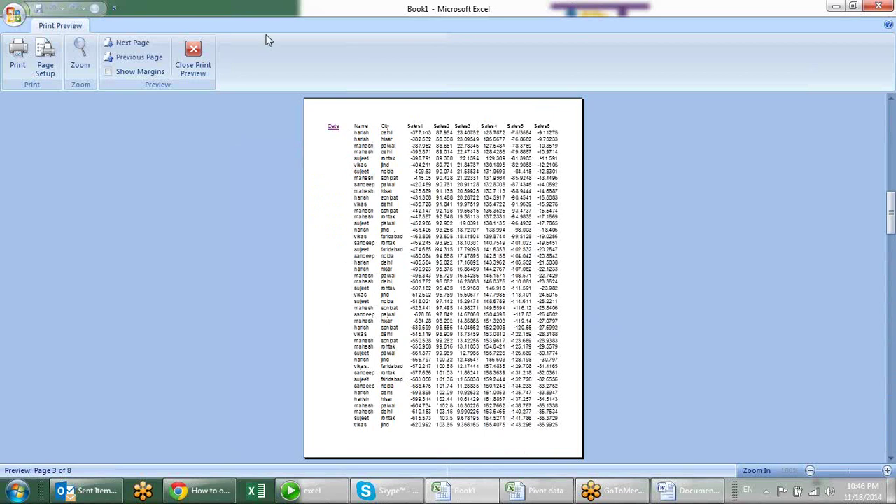
pyautogui.click(208, 50)
pyautogui.scroll(4, 820, 397)
pyautogui.scroll(2, 623, 254)
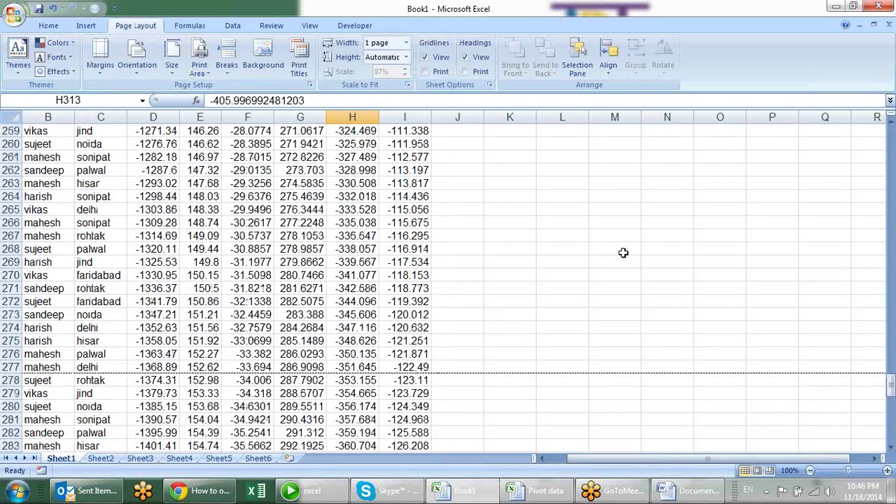
pyautogui.click(386, 174)
pyautogui.hotkey('ctrl', 'Up')
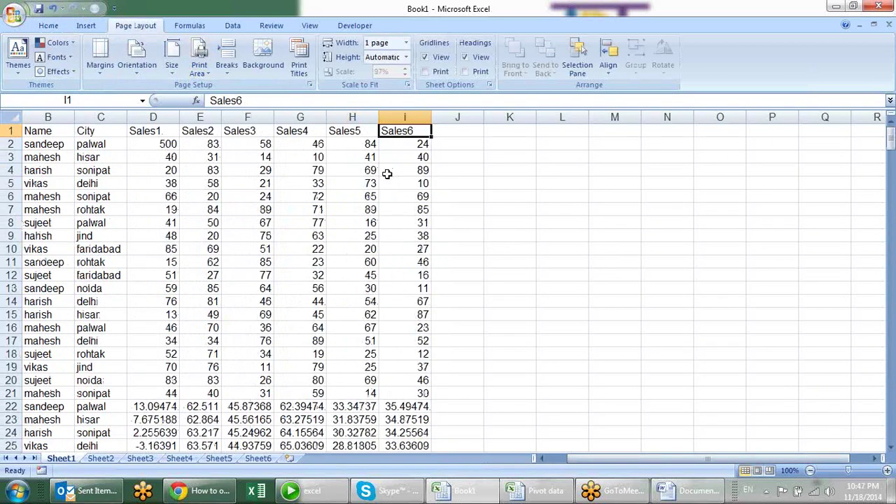
# At cell I7, embed 1 Corp MIS.doc from the excel folder via Object > Create from File.
pyautogui.click(424, 210)
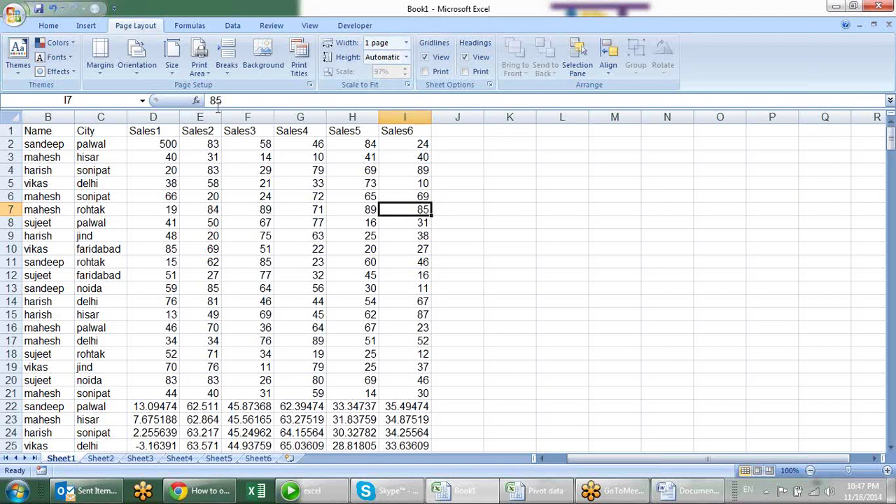
pyautogui.click(87, 28)
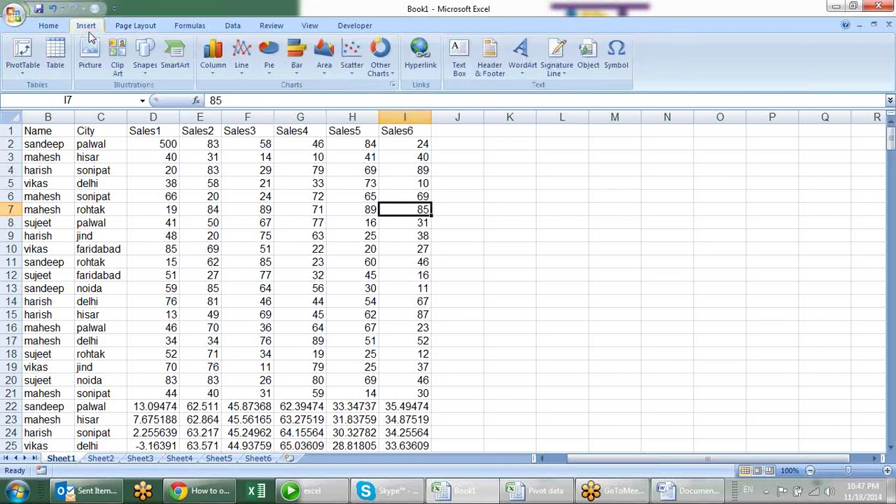
pyautogui.click(556, 70)
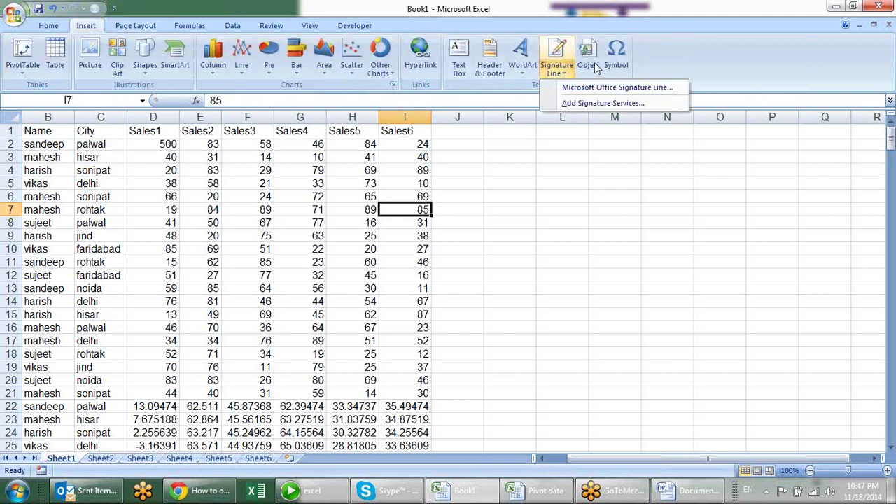
pyautogui.click(595, 67)
pyautogui.click(595, 67)
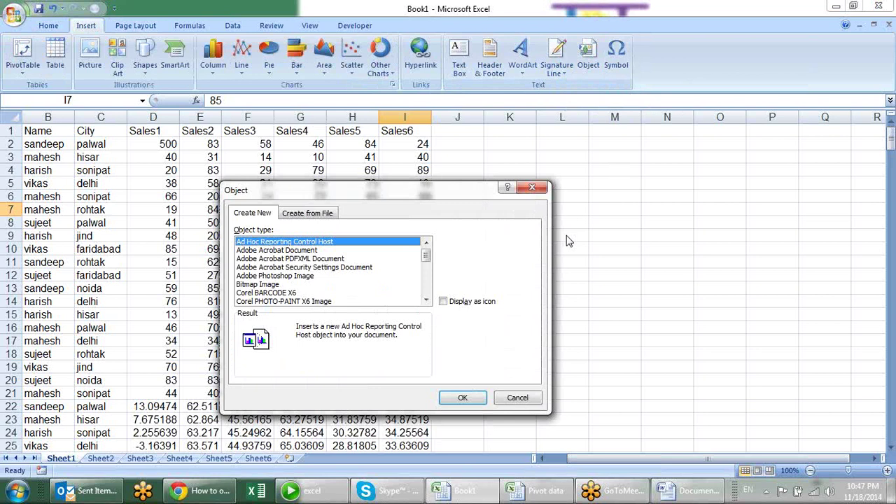
pyautogui.click(320, 216)
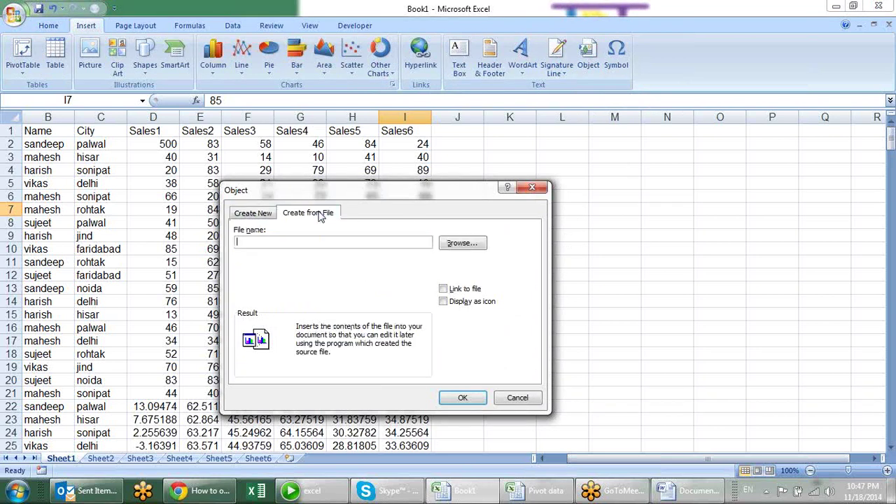
pyautogui.click(473, 245)
pyautogui.doubleClick(364, 230)
pyautogui.click(383, 263)
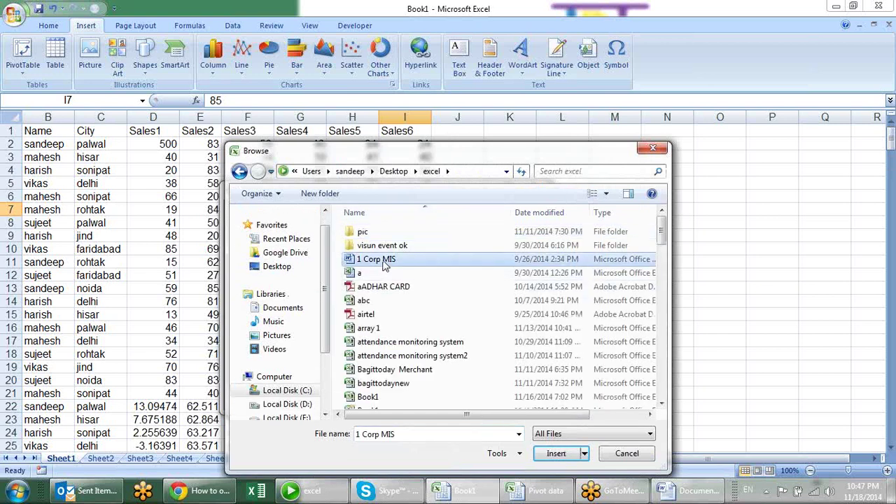
pyautogui.click(550, 452)
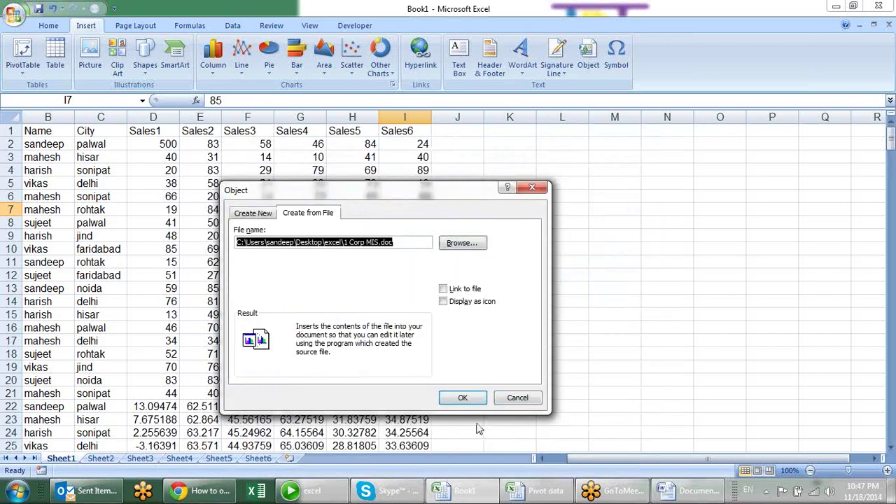
pyautogui.click(462, 397)
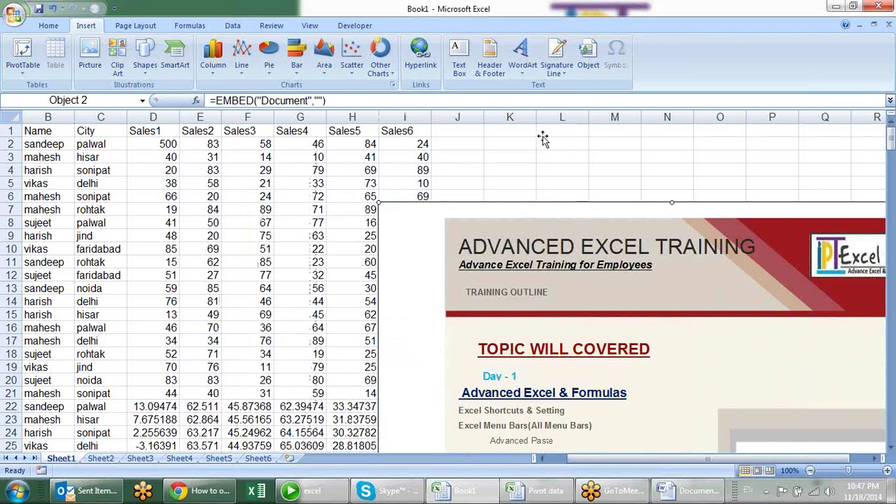
# Move the embedded 1 Corp MIS document up and left, then scroll through its pages.
pyautogui.moveTo(575, 213); pyautogui.dragTo(467, 198)
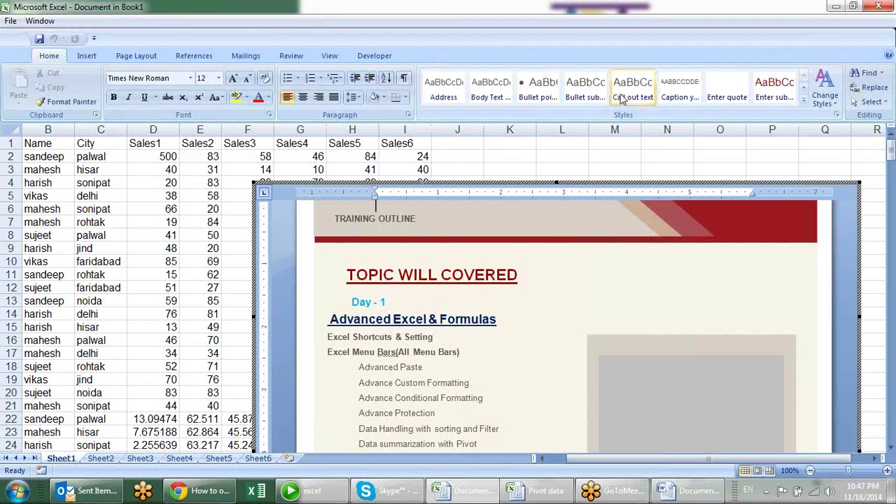
pyautogui.scroll(1, 608, 262)
pyautogui.scroll(1, 608, 261)
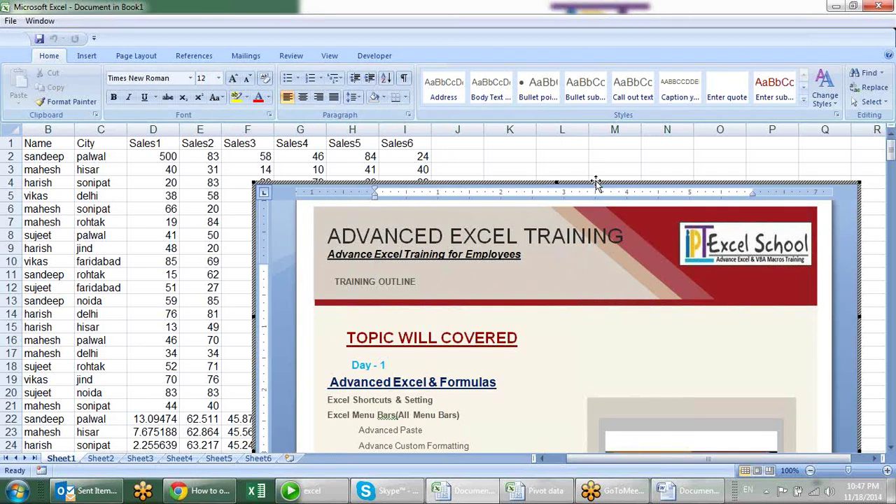
pyautogui.scroll(-5, 596, 181)
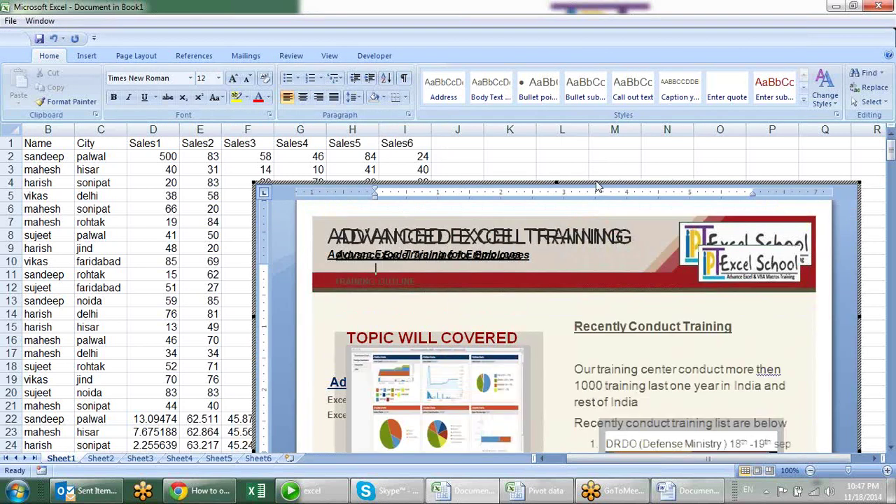
pyautogui.scroll(-2, 601, 187)
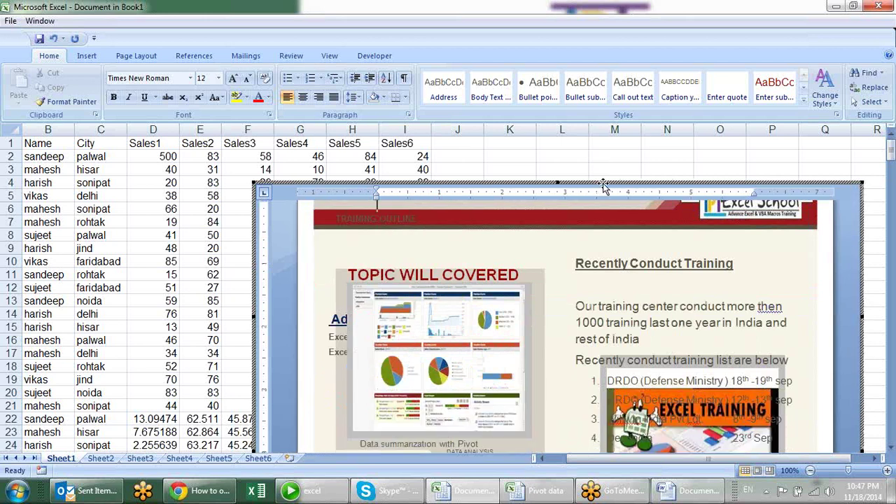
pyautogui.scroll(-3, 603, 185)
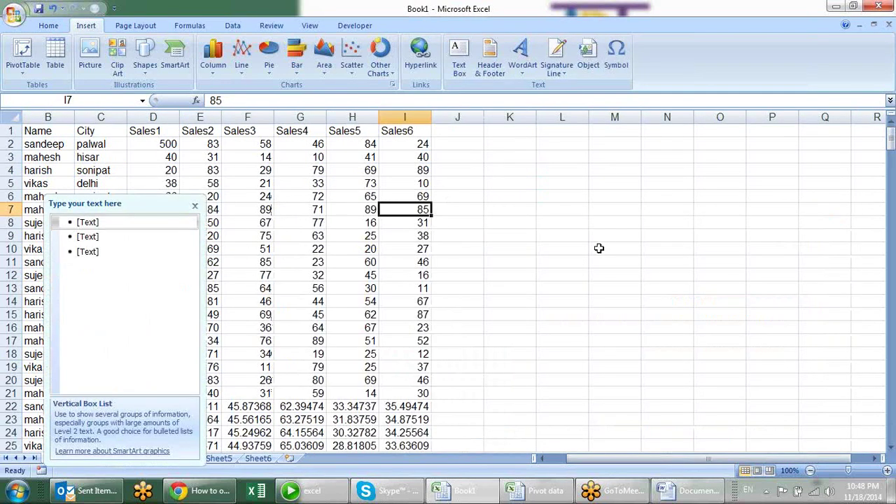
# Dismiss the SmartArt text pane and open the Symbol dialog with the Wingdings 2 font.
pyautogui.click(598, 248)
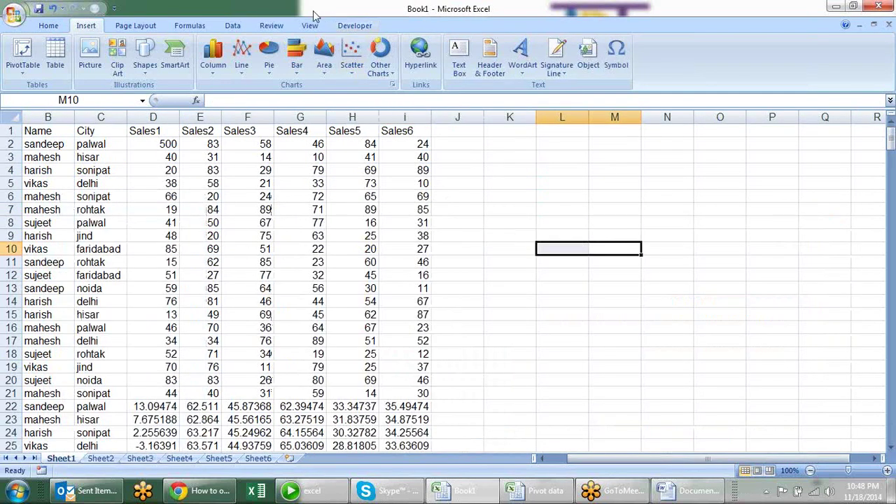
pyautogui.click(615, 68)
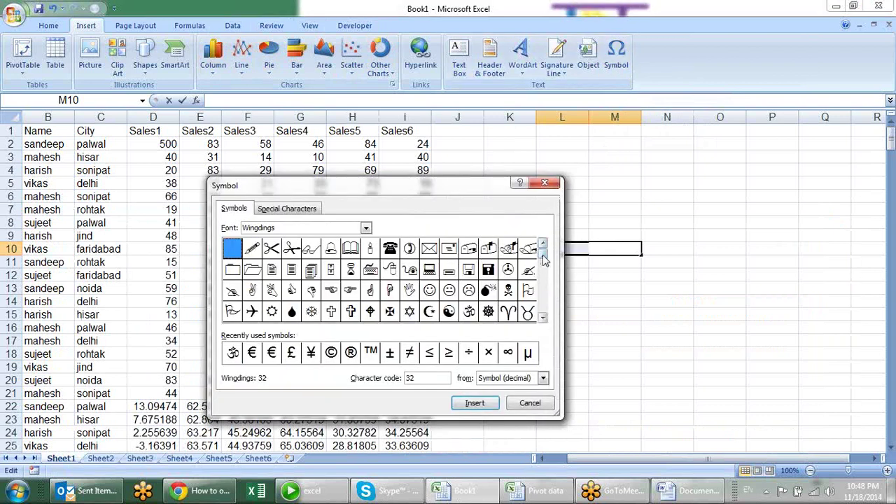
pyautogui.moveTo(544, 259); pyautogui.dragTo(543, 287)
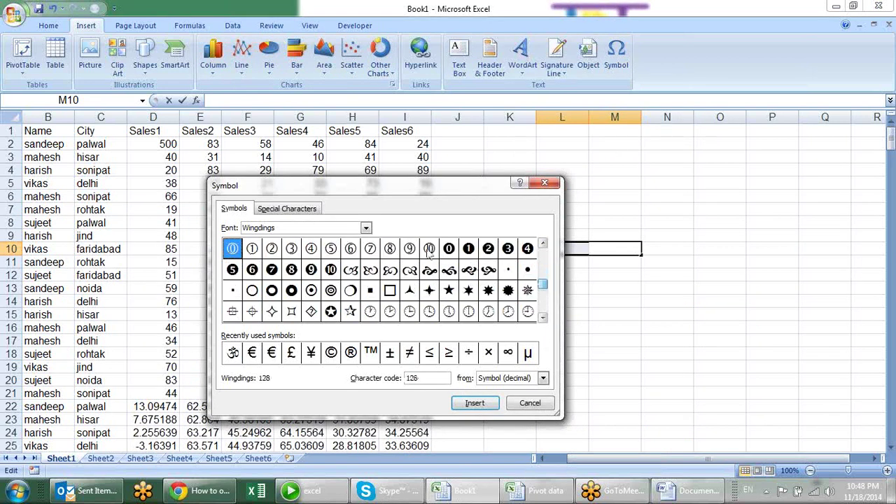
pyautogui.click(365, 227)
pyautogui.click(366, 288)
pyautogui.click(366, 289)
pyautogui.click(367, 288)
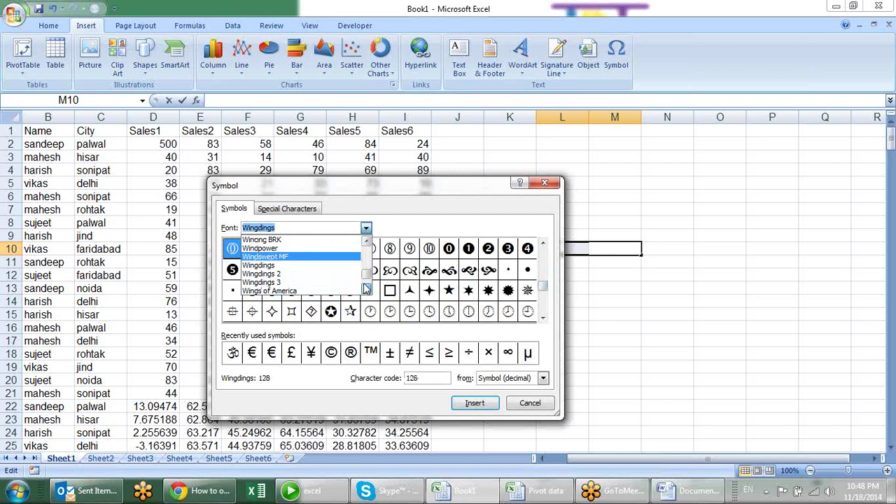
pyautogui.click(303, 275)
# Switch the symbol font to Wingdings 3, scroll the grid, and close without inserting.
pyautogui.click(364, 229)
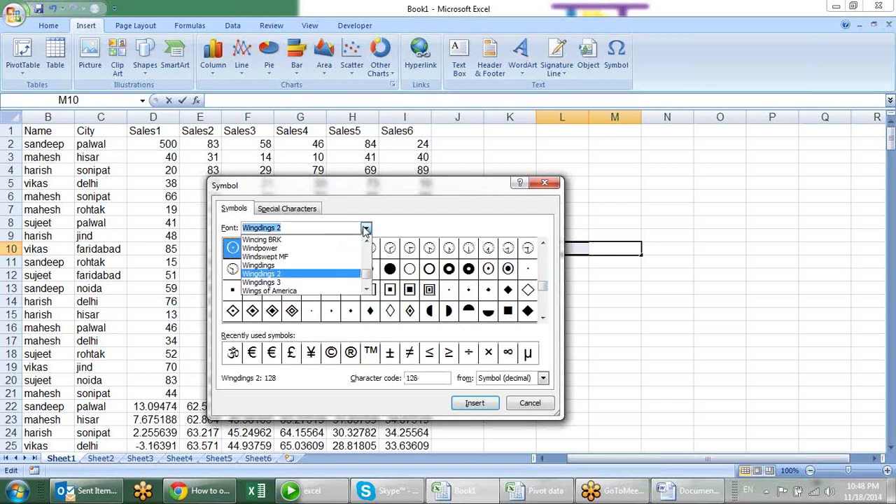
pyautogui.click(323, 282)
pyautogui.click(542, 245)
pyautogui.click(542, 245)
pyautogui.click(542, 245)
pyautogui.click(543, 245)
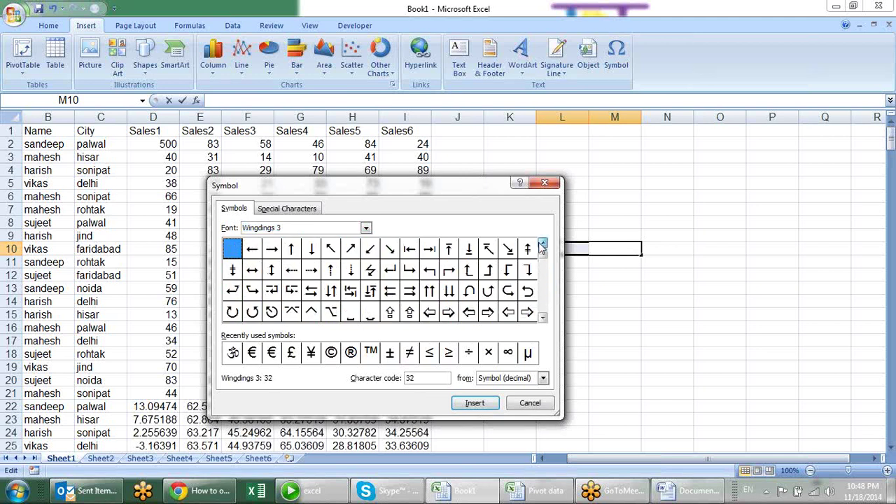
pyautogui.click(545, 184)
pyautogui.click(507, 199)
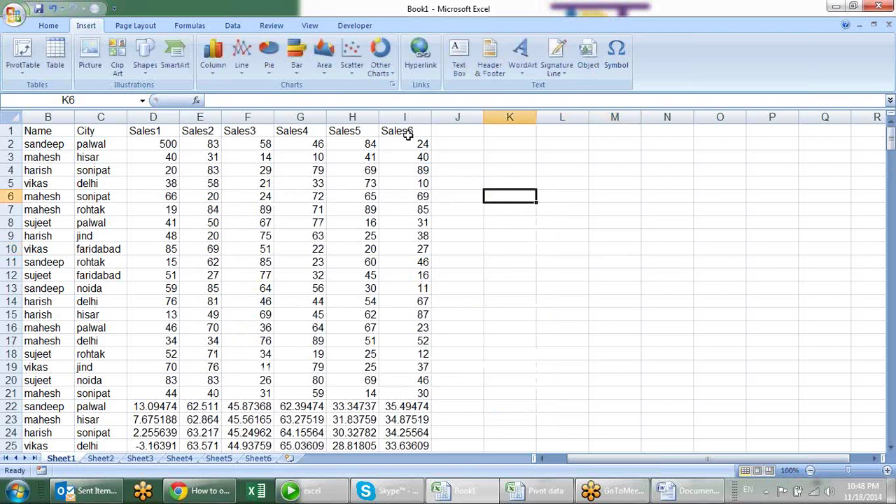
# Set Narrow margins, Landscape orientation and A4 paper size, then glance at the Print Area options.
pyautogui.click(113, 21)
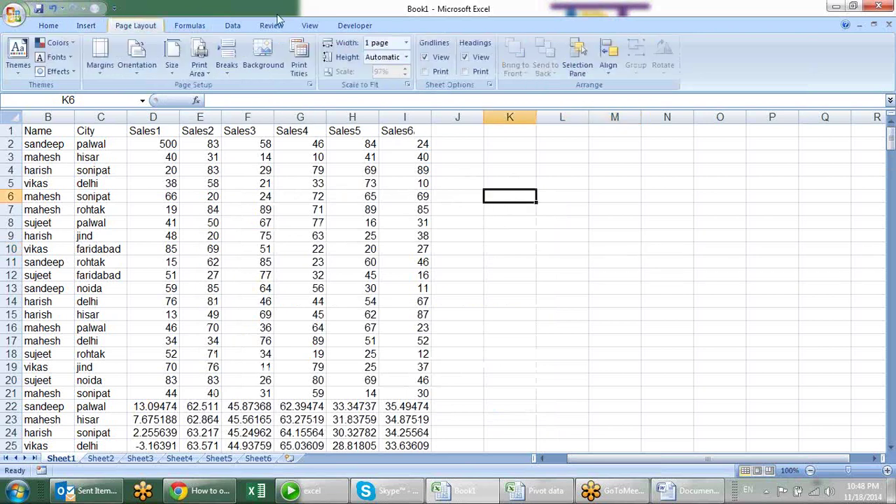
pyautogui.click(589, 298)
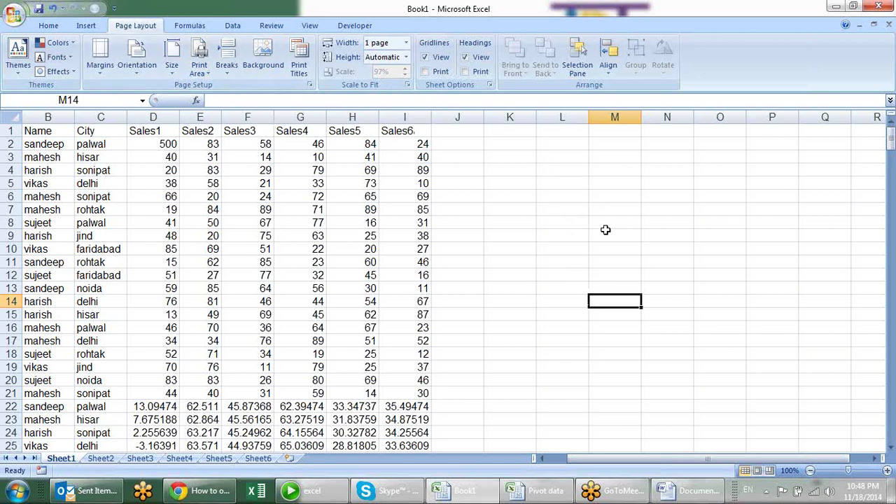
pyautogui.click(107, 73)
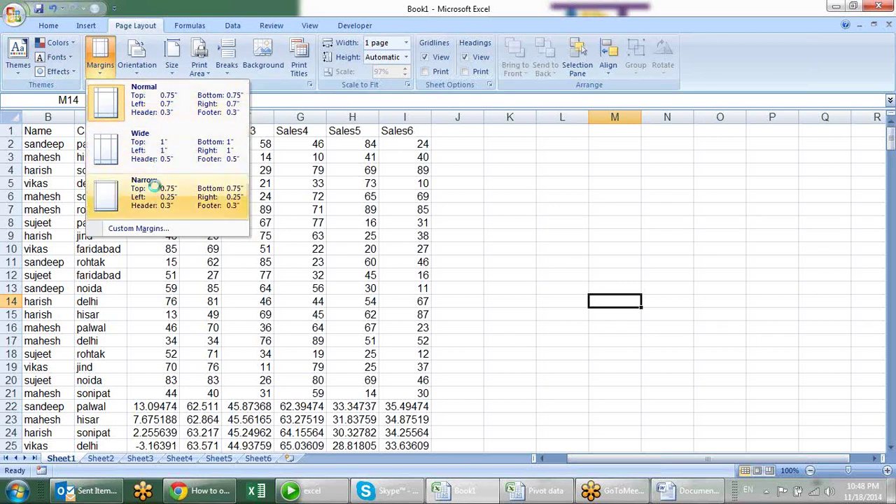
pyautogui.click(149, 187)
pyautogui.click(136, 69)
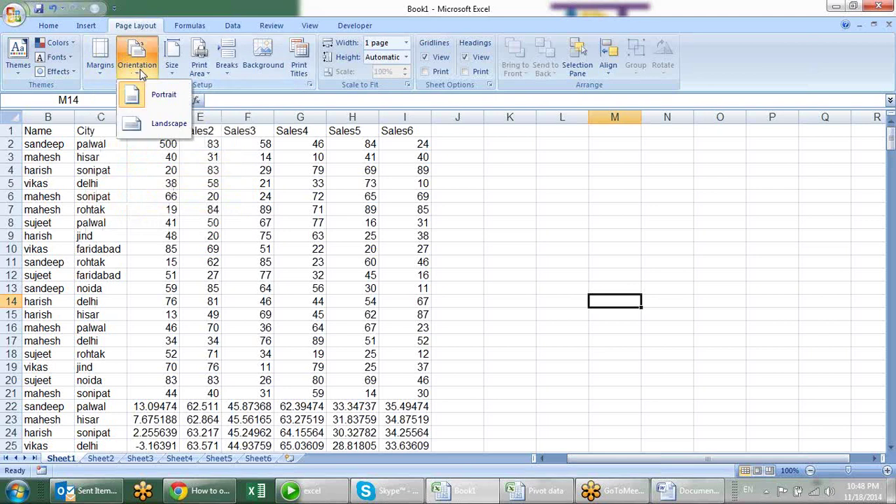
pyautogui.click(161, 123)
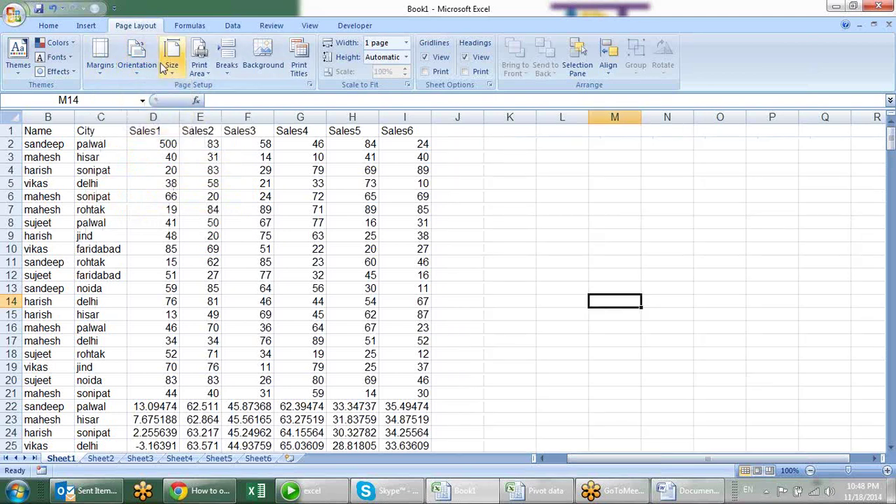
pyautogui.click(172, 61)
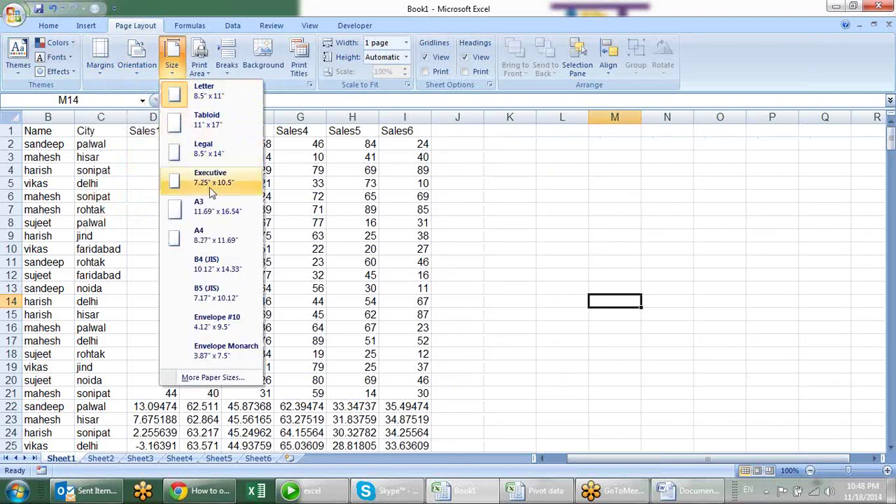
pyautogui.click(210, 240)
pyautogui.click(199, 66)
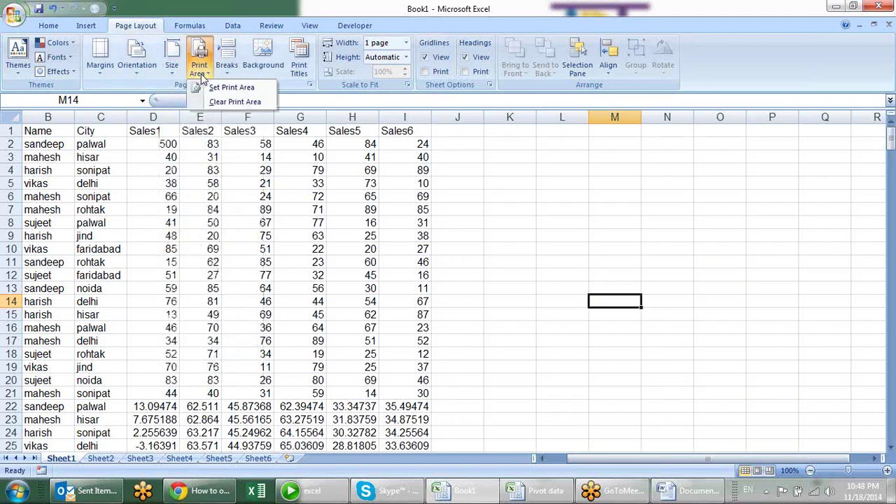
pyautogui.press('Escape')
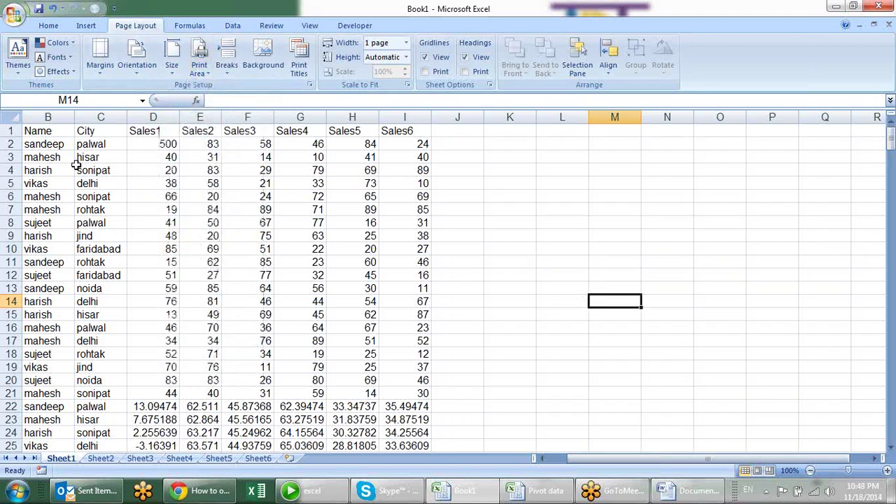
# Set the table through row 16 as the print area and check it in Print Preview.
pyautogui.moveTo(40, 131)
pyautogui.mouseDown()
pyautogui.moveTo(428, 305)
pyautogui.moveTo(429, 332)
pyautogui.mouseUp()
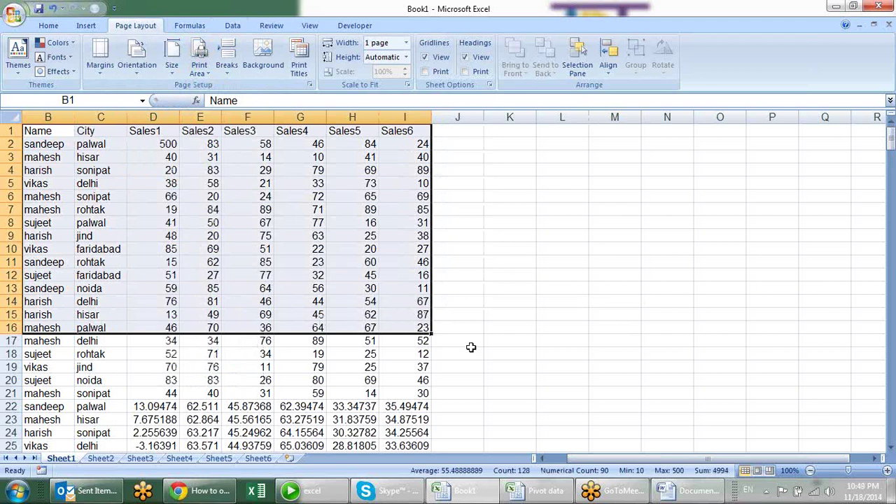
pyautogui.click(203, 68)
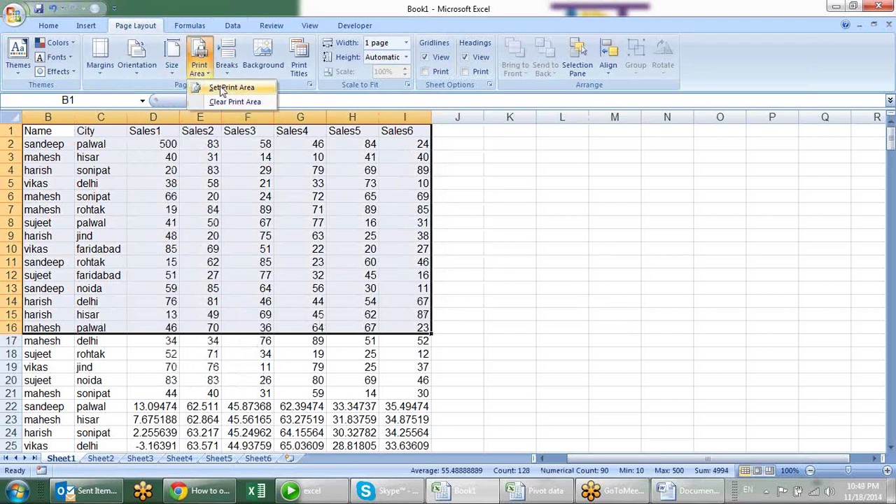
pyautogui.click(231, 84)
pyautogui.click(508, 299)
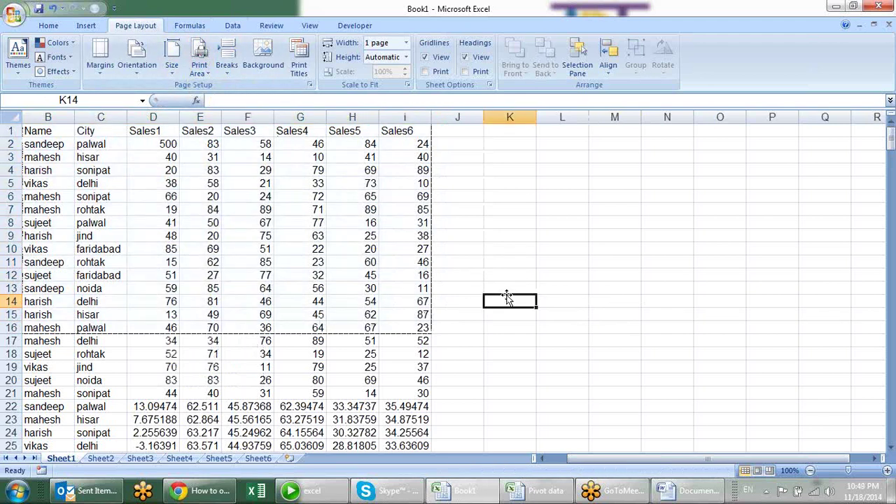
pyautogui.hotkey('alt', 'f')
pyautogui.press('w')
pyautogui.press('v')
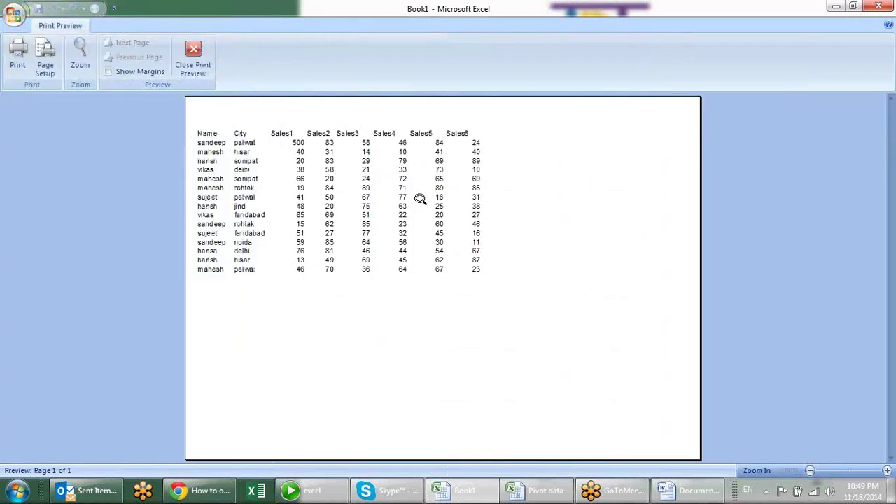
pyautogui.press('Escape')
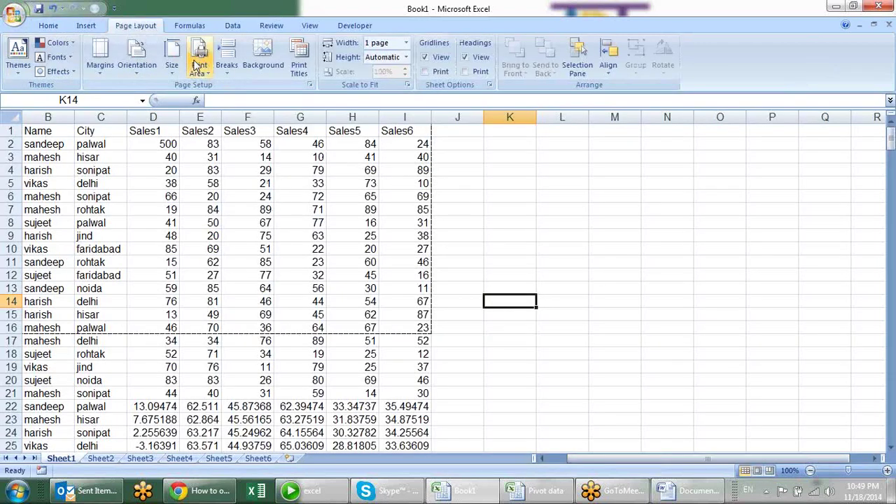
# Select the table again and clear the print area.
pyautogui.moveTo(406, 348); pyautogui.dragTo(28, 131)
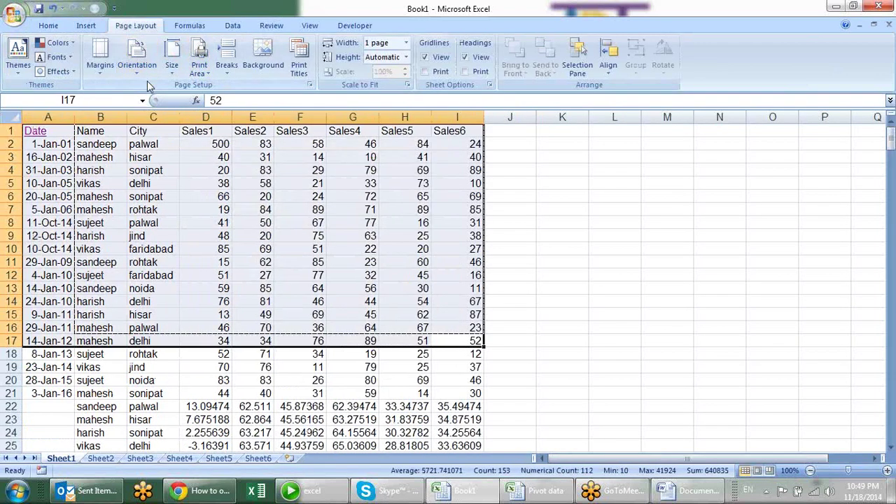
pyautogui.click(193, 77)
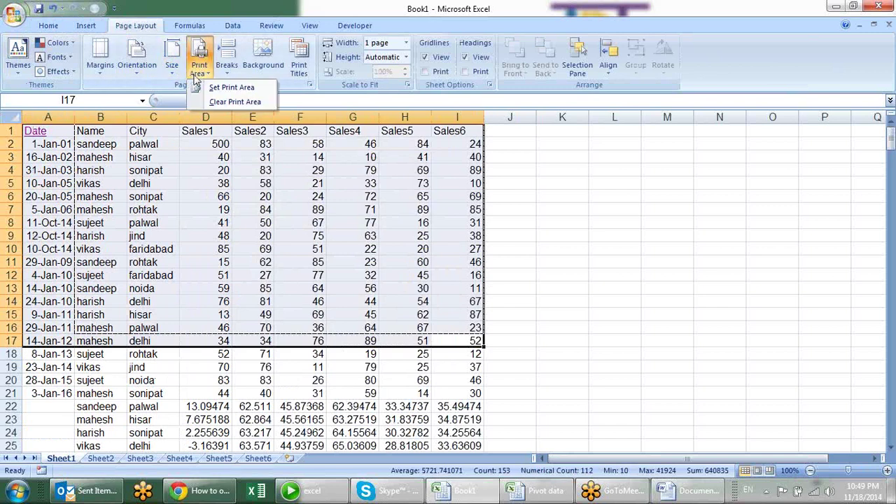
pyautogui.click(235, 102)
pyautogui.click(512, 249)
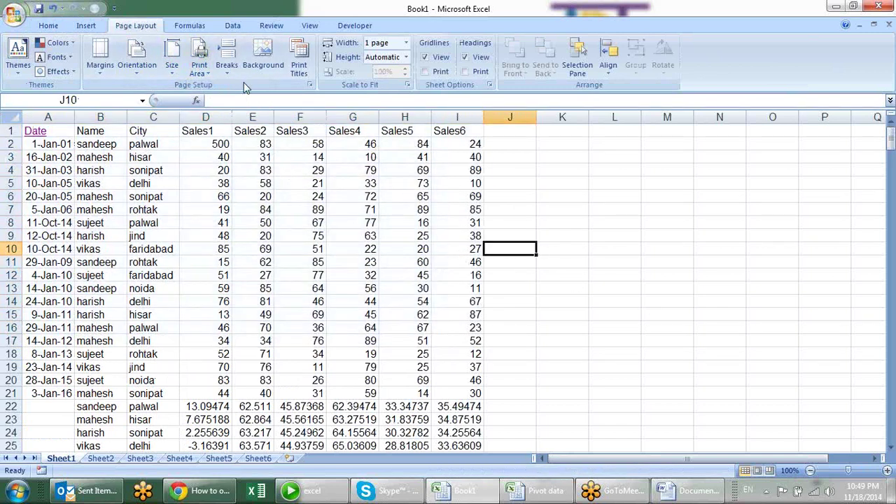
# Switch to Page Break Preview and move the first page break up to after row 21.
pyautogui.click(230, 67)
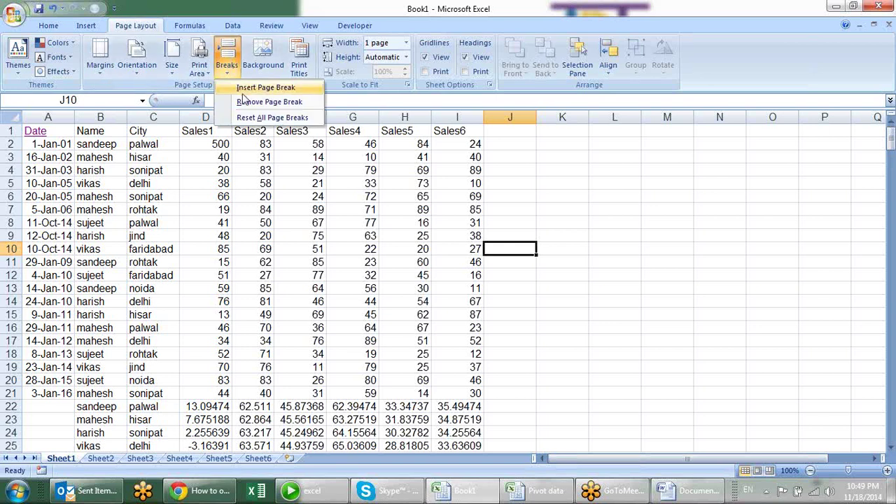
pyautogui.click(409, 201)
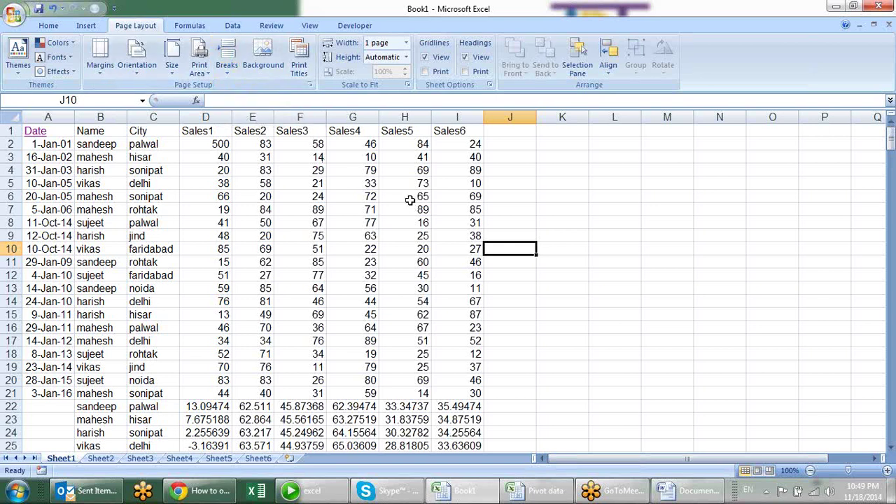
pyautogui.click(768, 470)
pyautogui.click(385, 324)
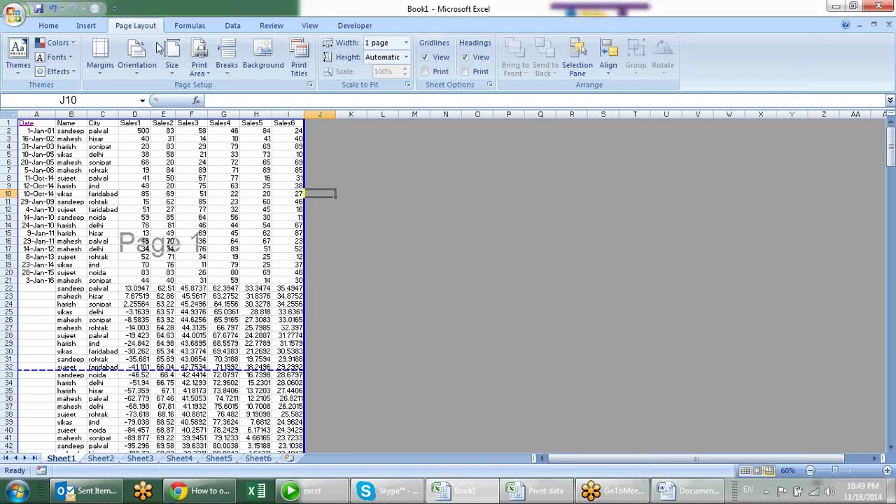
pyautogui.moveTo(141, 369); pyautogui.dragTo(145, 285)
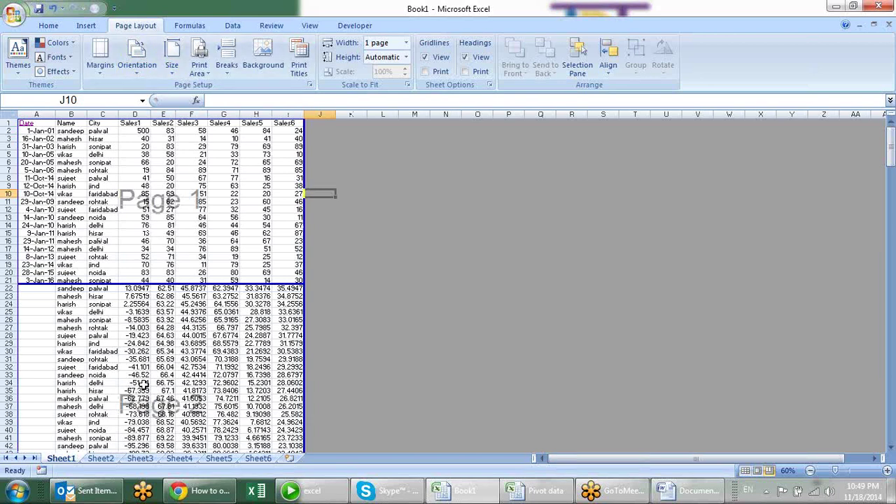
# Insert a manual page break and drag breaks to after row 36 and after row 18.
pyautogui.click(199, 65)
pyautogui.click(231, 68)
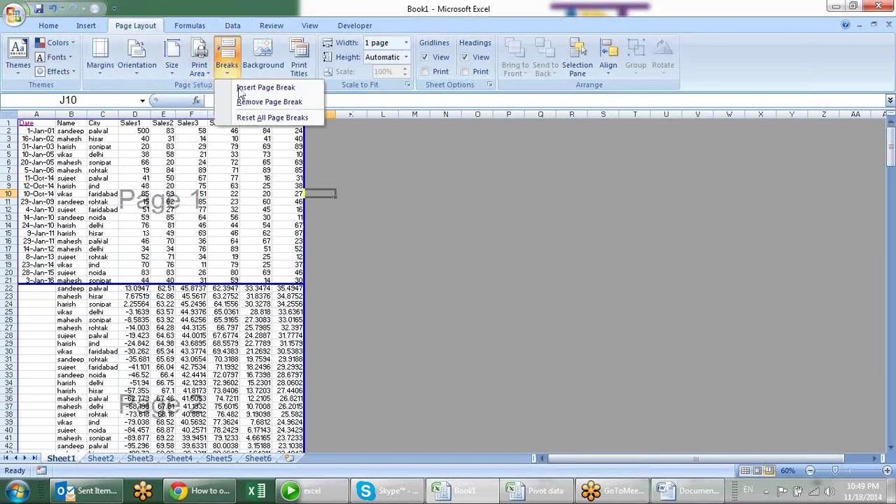
pyautogui.click(245, 87)
pyautogui.moveTo(219, 189); pyautogui.dragTo(233, 400)
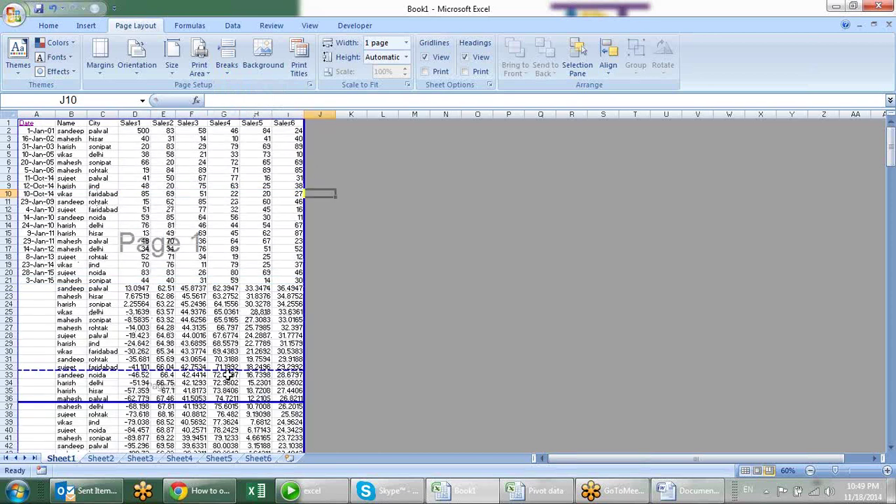
pyautogui.moveTo(229, 371); pyautogui.dragTo(245, 271)
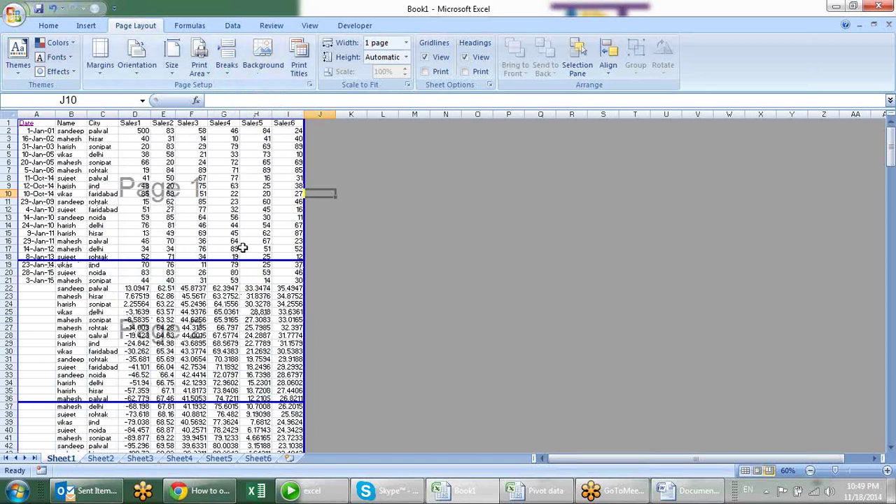
# Preview how the pages now split, then return the sheet to Normal view.
pyautogui.hotkey('alt', 'f')
pyautogui.press('w')
pyautogui.press('v')
pyautogui.scroll(-1, 392, 310)
pyautogui.scroll(-2, 538, 202)
pyautogui.scroll(-4, 538, 203)
pyautogui.scroll(7, 538, 203)
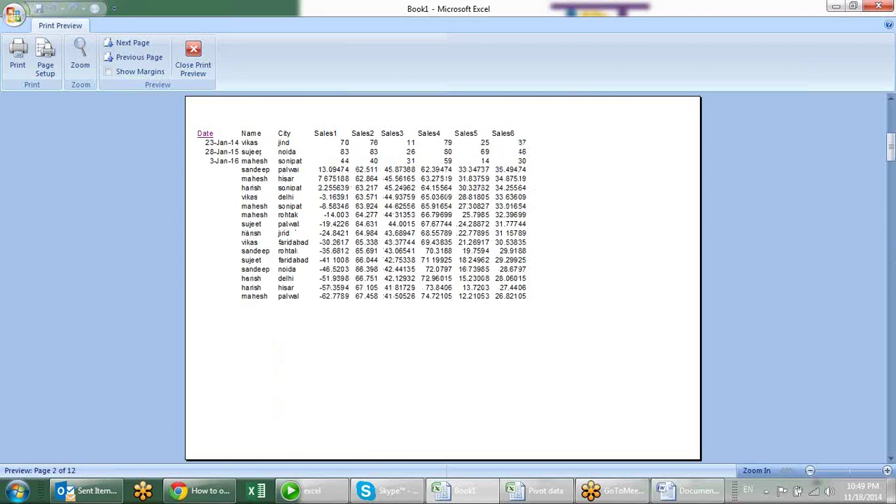
pyautogui.press('Escape')
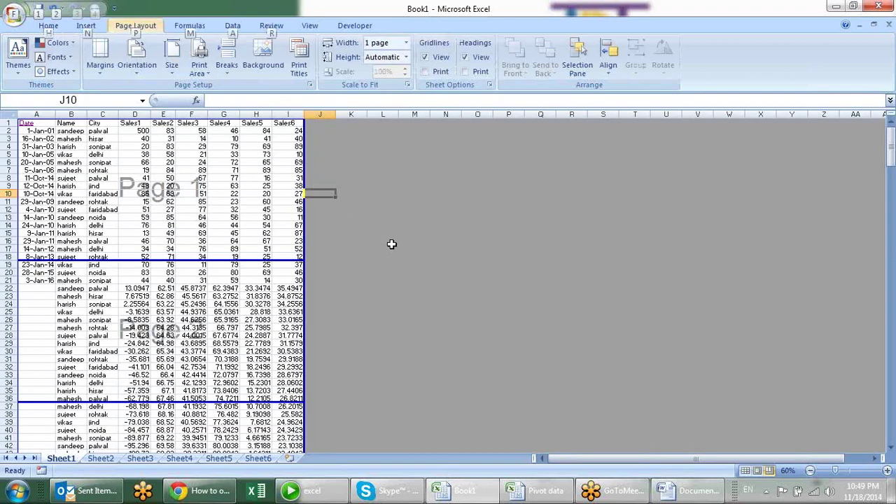
pyautogui.hotkey('alt', 'v')
pyautogui.press('n')
pyautogui.click(653, 211)
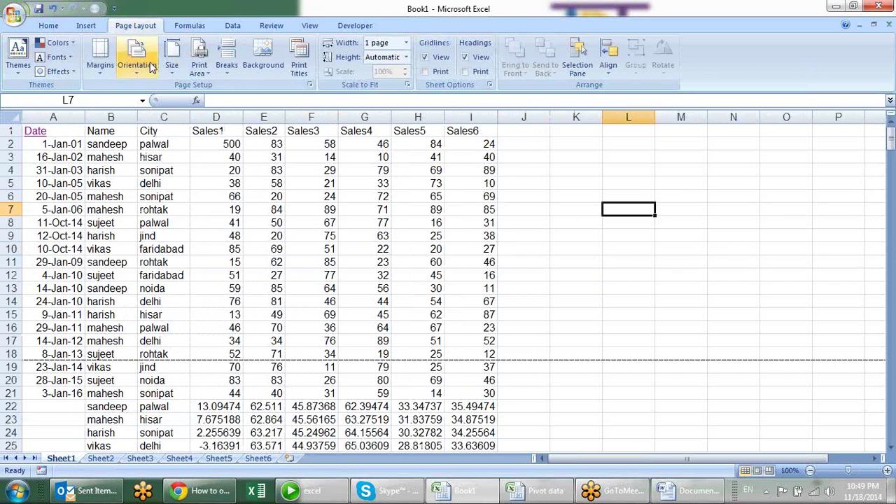
# Apply the desert picture a_1 (2) as the sheet background.
pyautogui.click(264, 63)
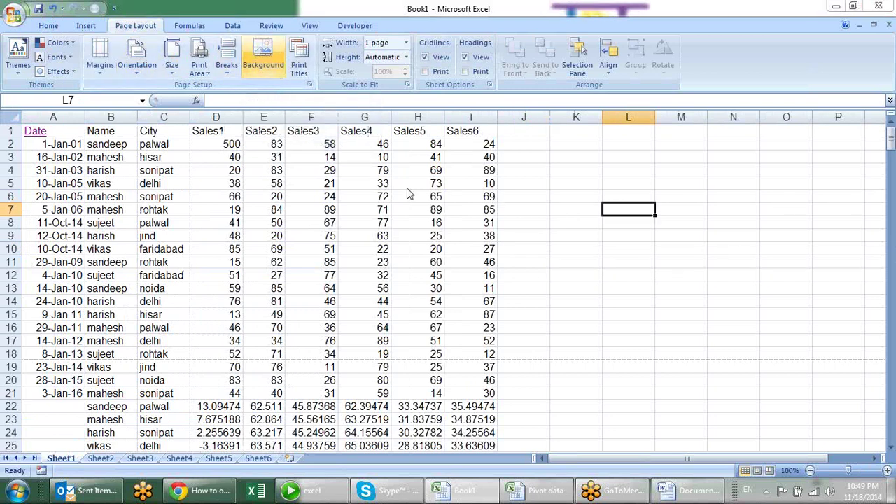
pyautogui.click(226, 140)
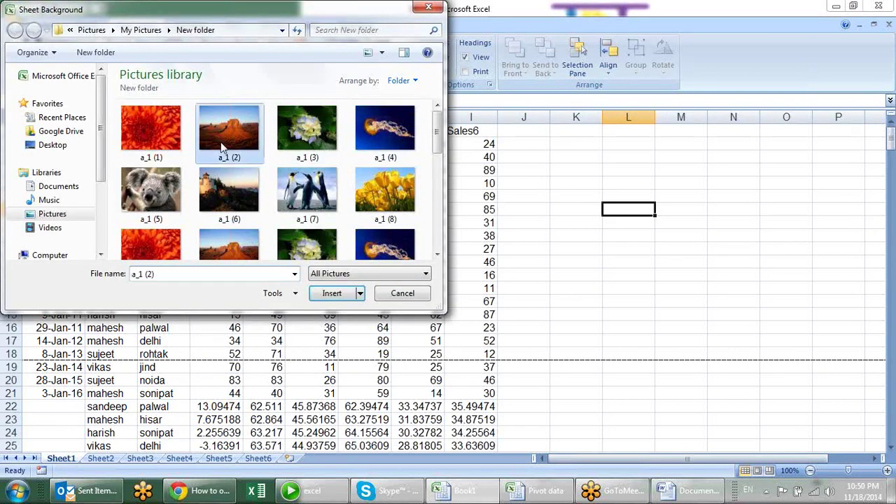
pyautogui.click(334, 300)
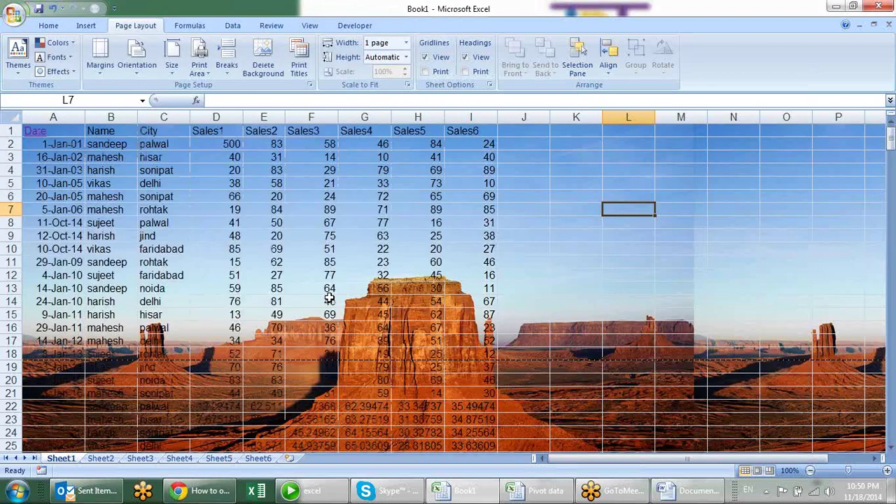
pyautogui.click(336, 205)
pyautogui.click(592, 170)
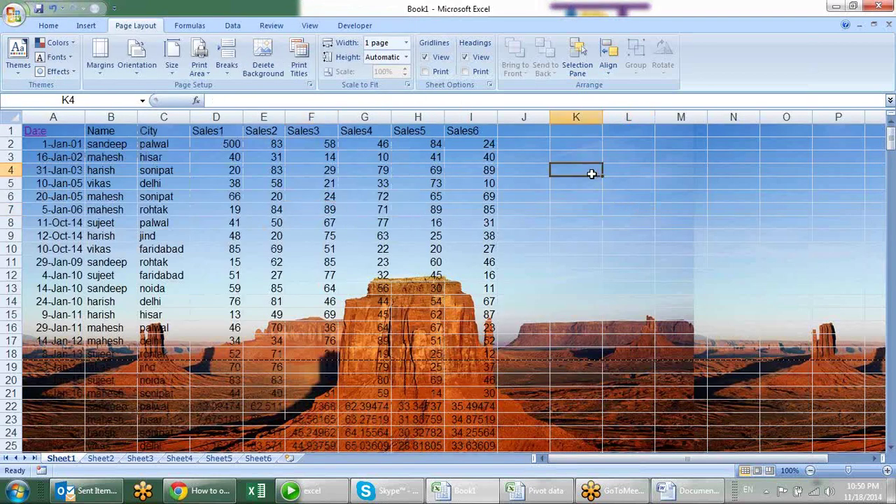
pyautogui.click(520, 280)
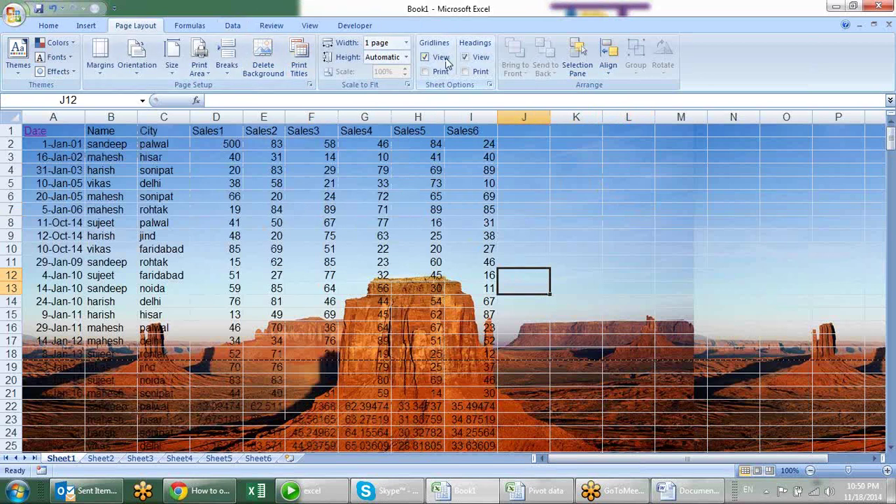
# Turn off Gridlines View and delete the desert background picture.
pyautogui.click(580, 202)
pyautogui.click(427, 211)
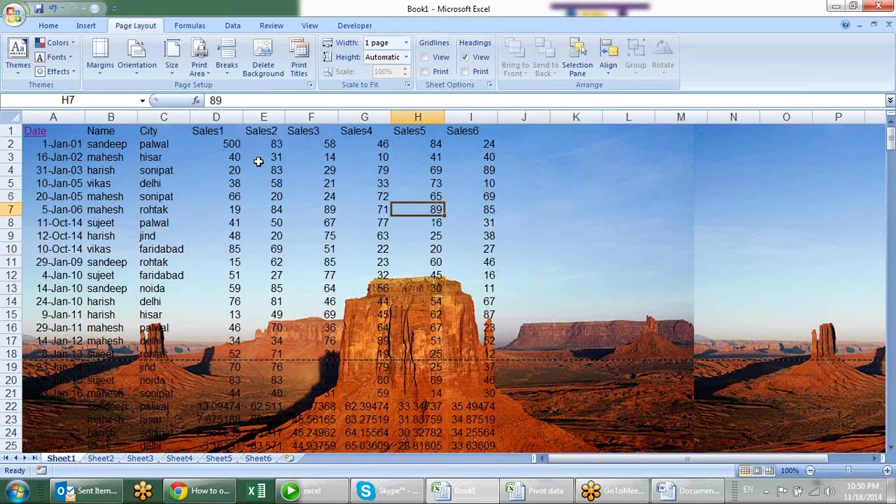
pyautogui.scroll(-4, 403, 245)
pyautogui.scroll(4, 403, 245)
pyautogui.click(658, 171)
pyautogui.click(658, 249)
pyautogui.click(575, 287)
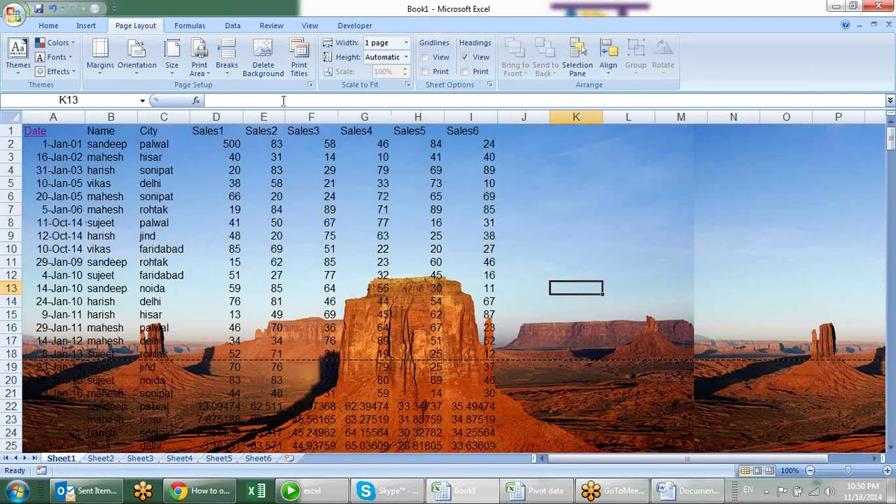
pyautogui.click(273, 77)
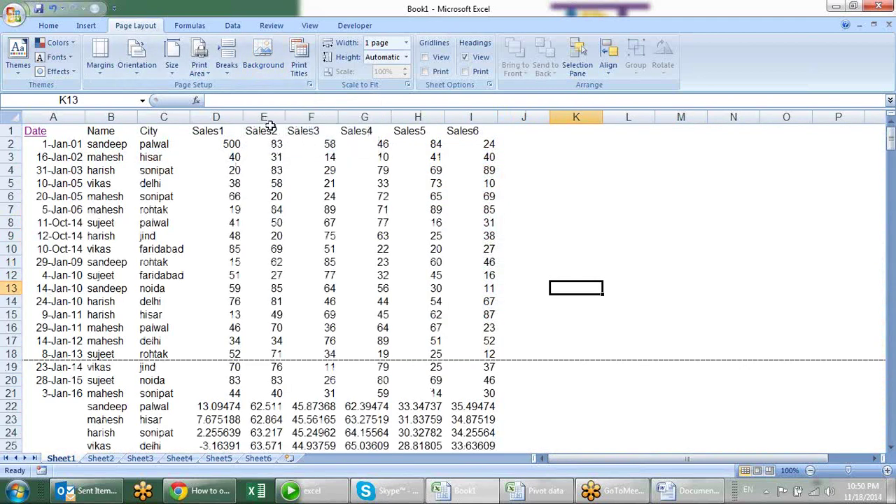
pyautogui.click(299, 64)
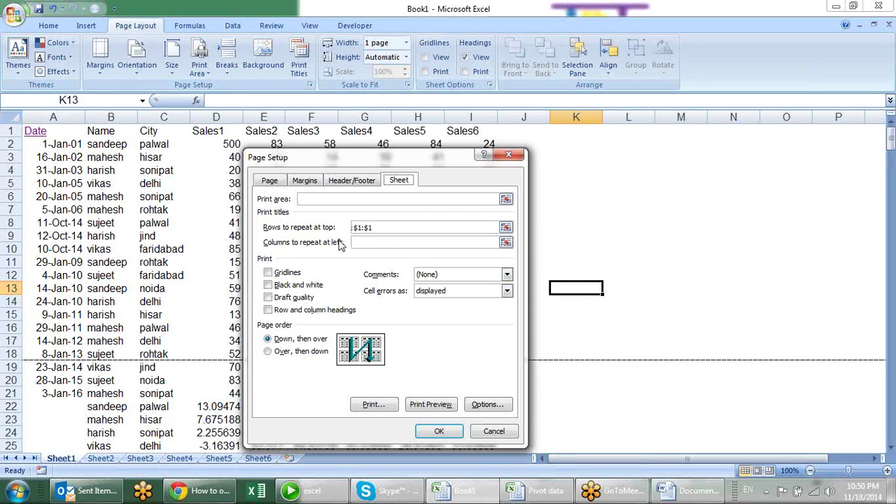
pyautogui.press('Escape')
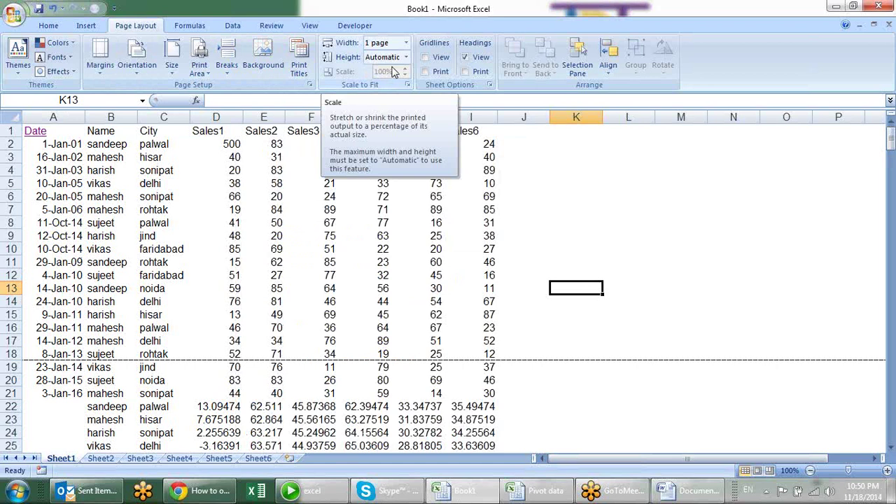
# Leave scaling at Width 1 page and Height Automatic, toggle gridline printing, and enable heading printing.
pyautogui.click(405, 43)
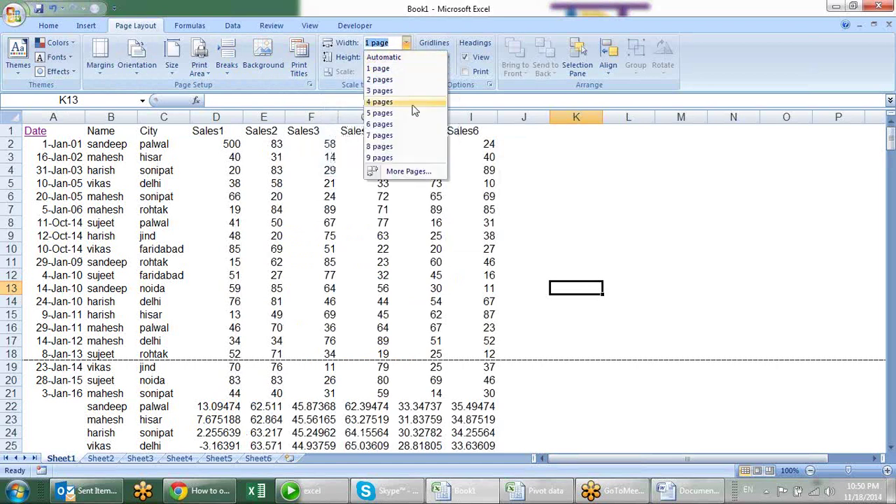
pyautogui.click(560, 155)
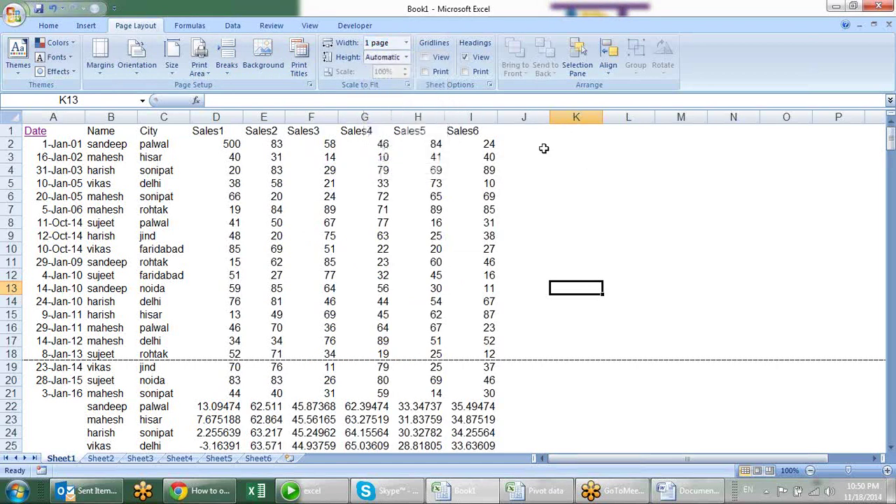
pyautogui.click(407, 57)
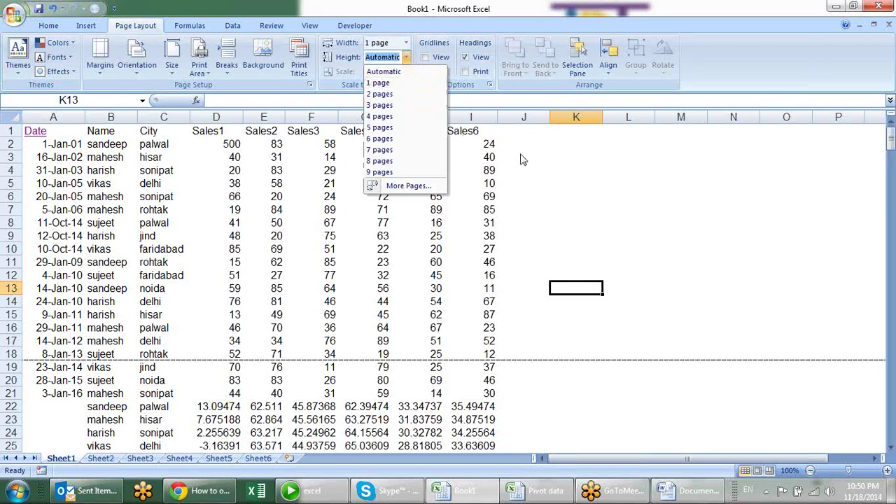
pyautogui.click(562, 185)
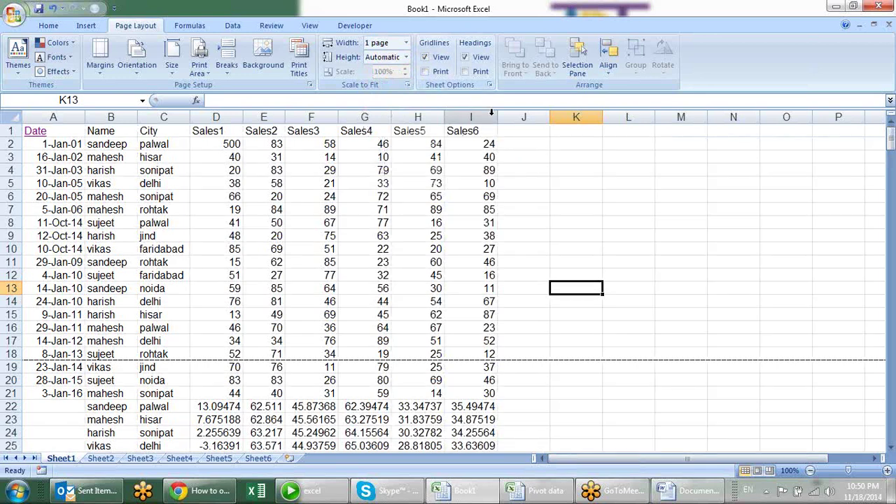
pyautogui.click(441, 72)
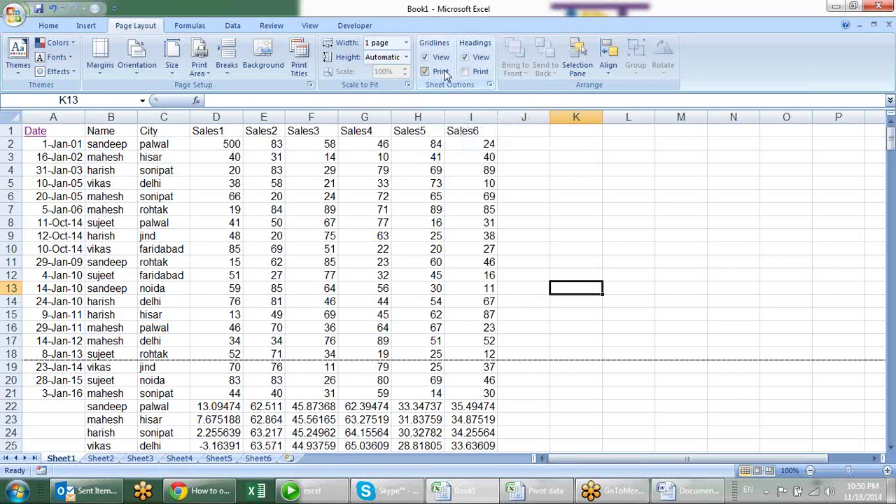
pyautogui.click(441, 72)
pyautogui.click(478, 72)
# Show and close the Selection pane listing the sheet's shapes, then open the Align menu.
pyautogui.click(583, 45)
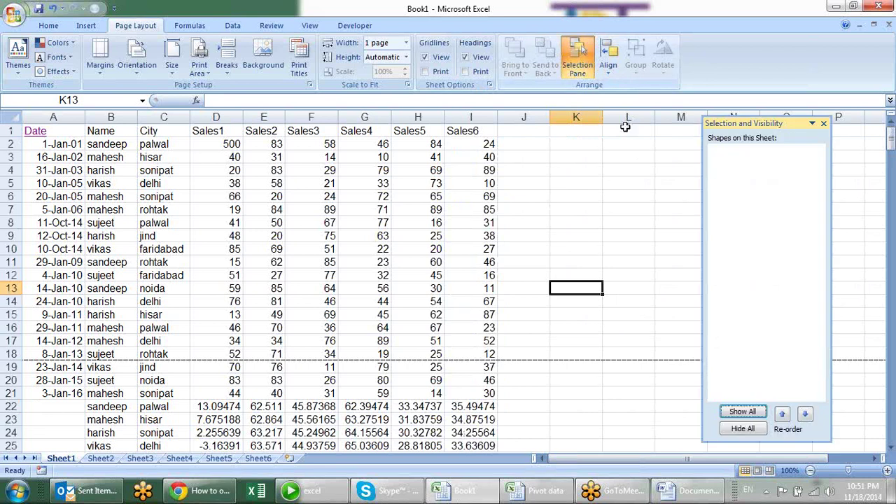
pyautogui.click(823, 124)
pyautogui.click(606, 70)
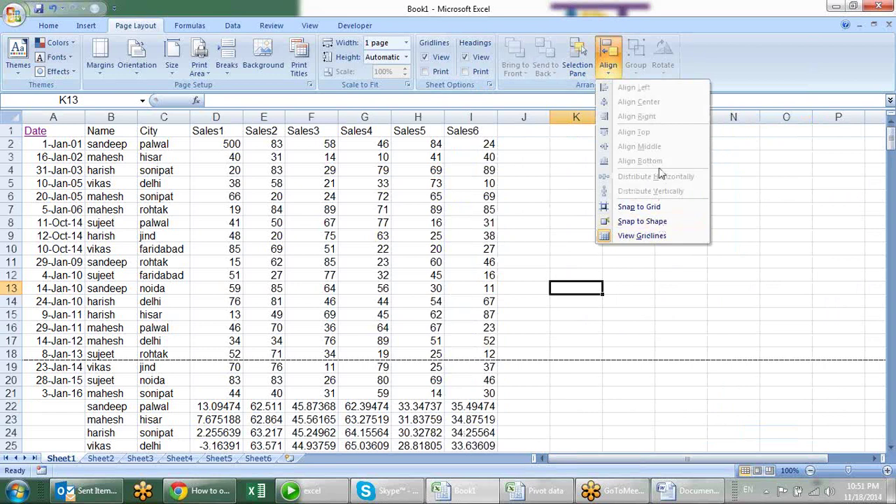
# Close the Align menu after a second look, then start the Alt+I insert command sequence.
pyautogui.click(665, 284)
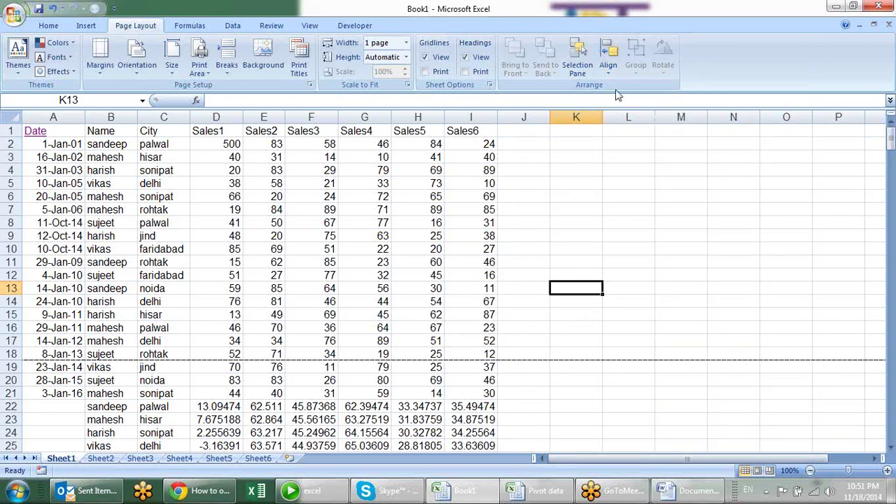
pyautogui.click(608, 70)
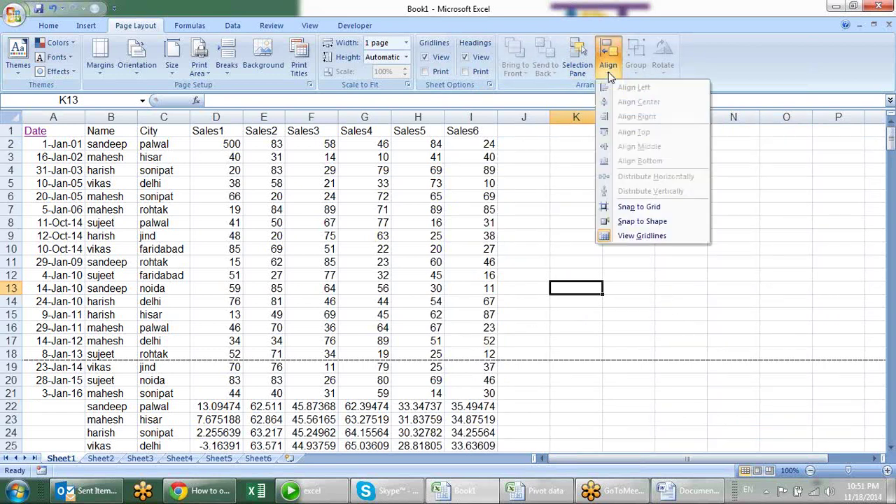
pyautogui.click(743, 191)
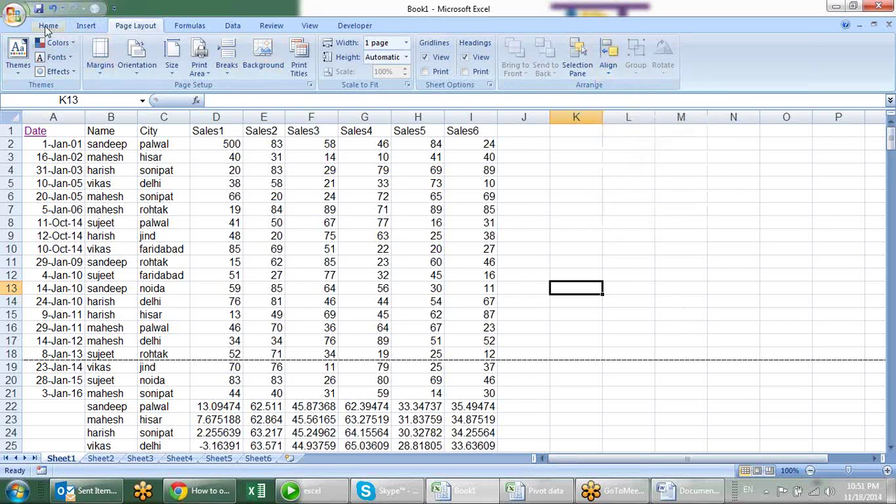
pyautogui.hotkey('alt', 'i')
# Draw a tall blue rectangle over rows 5–11 and duplicate it into column L.
pyautogui.press('p')
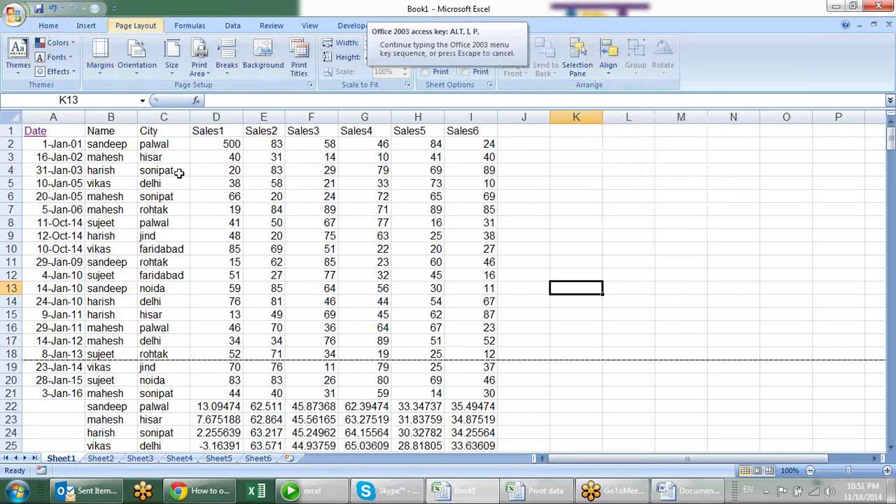
pyautogui.click(85, 25)
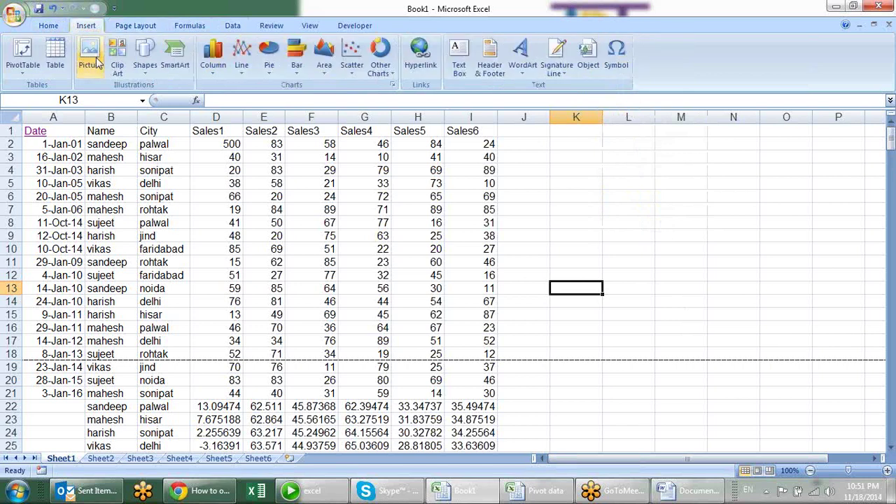
pyautogui.click(150, 72)
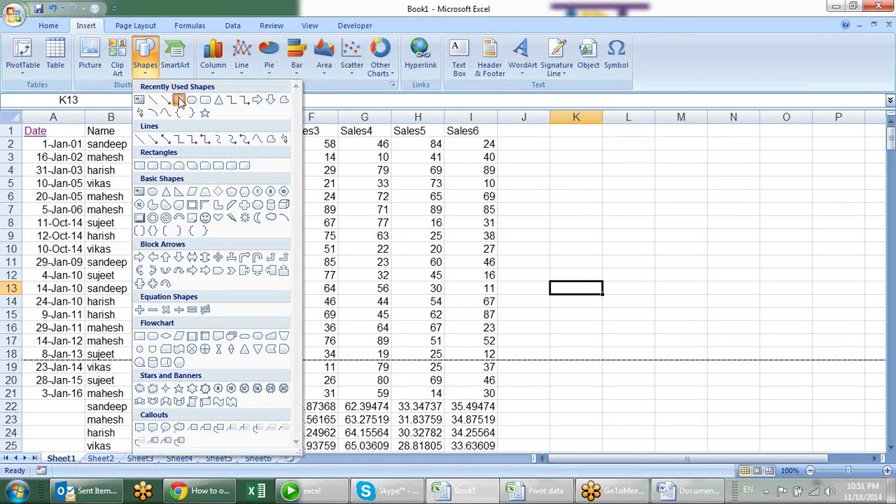
pyautogui.click(180, 101)
pyautogui.moveTo(390, 180); pyautogui.dragTo(429, 268)
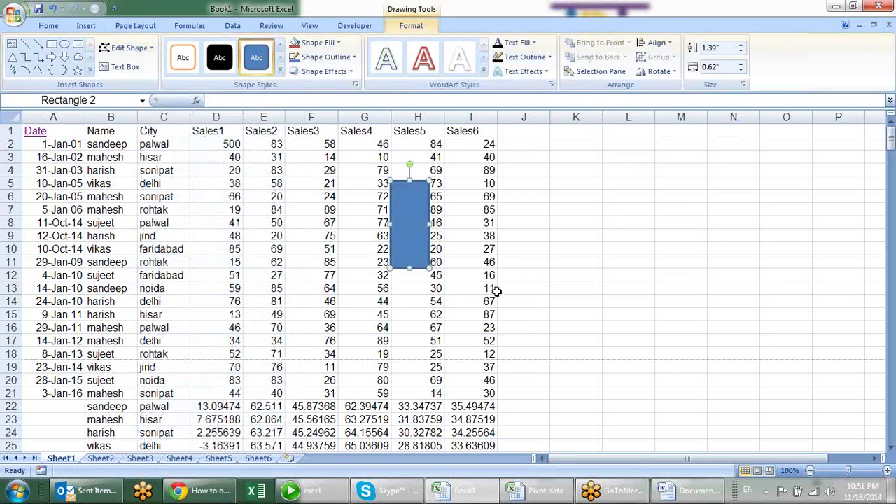
pyautogui.moveTo(415, 224); pyautogui.dragTo(634, 260)
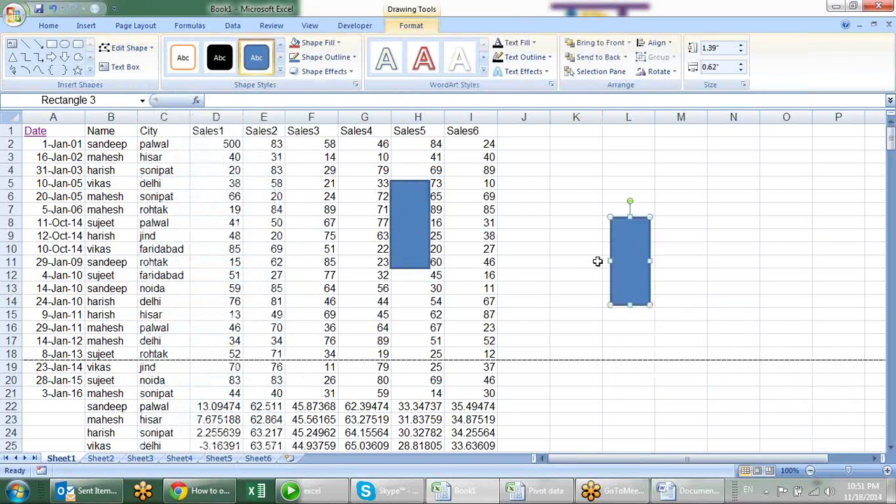
# Align both rectangles to Align Middle and Align Center so they overlap as one shape.
pyautogui.click(414, 212)
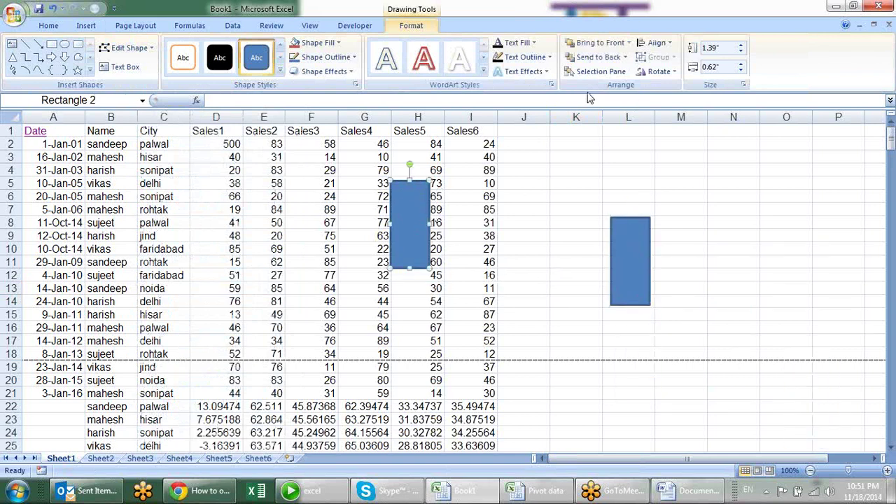
pyautogui.click(665, 43)
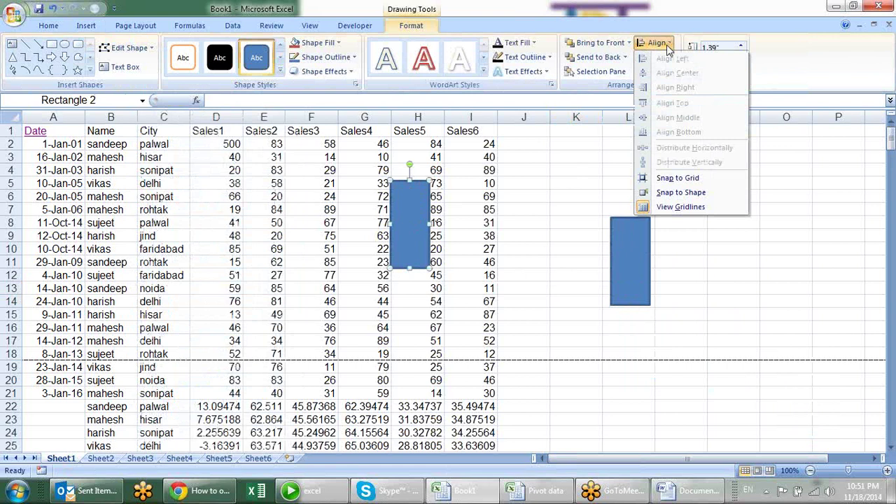
pyautogui.click(636, 269)
pyautogui.keyDown('shift'); pyautogui.click(637, 269); pyautogui.keyUp('shift')
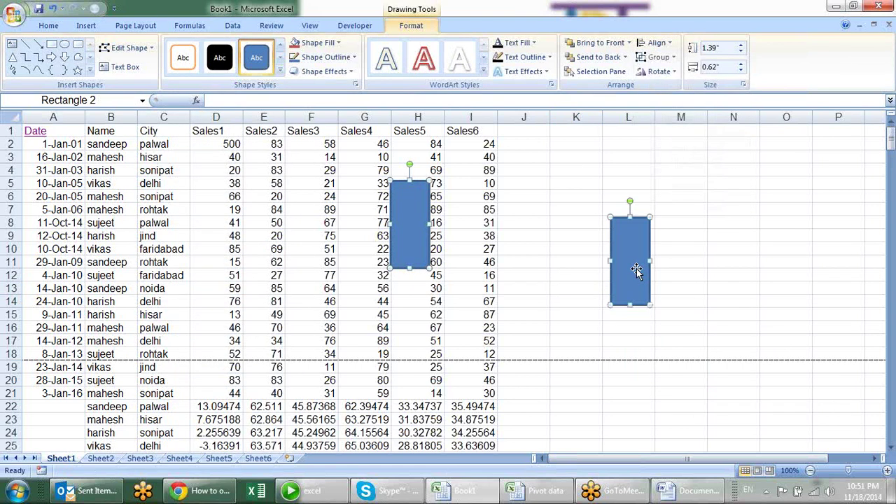
pyautogui.click(658, 42)
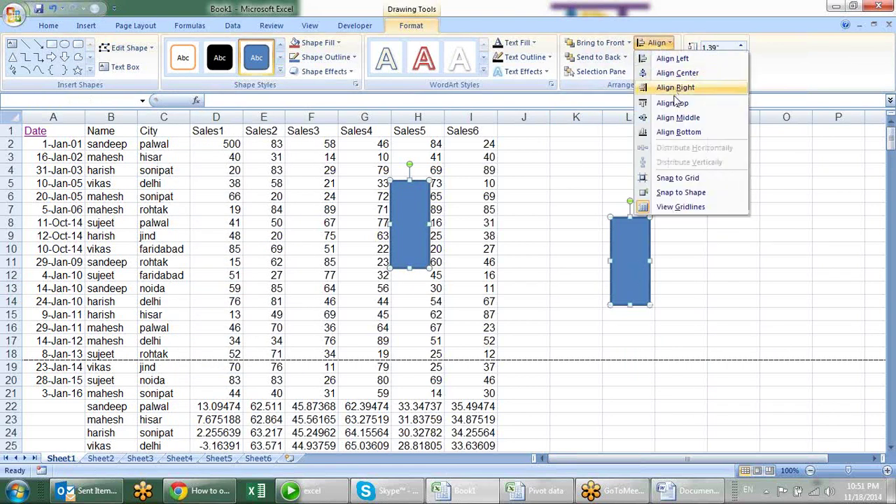
pyautogui.click(677, 116)
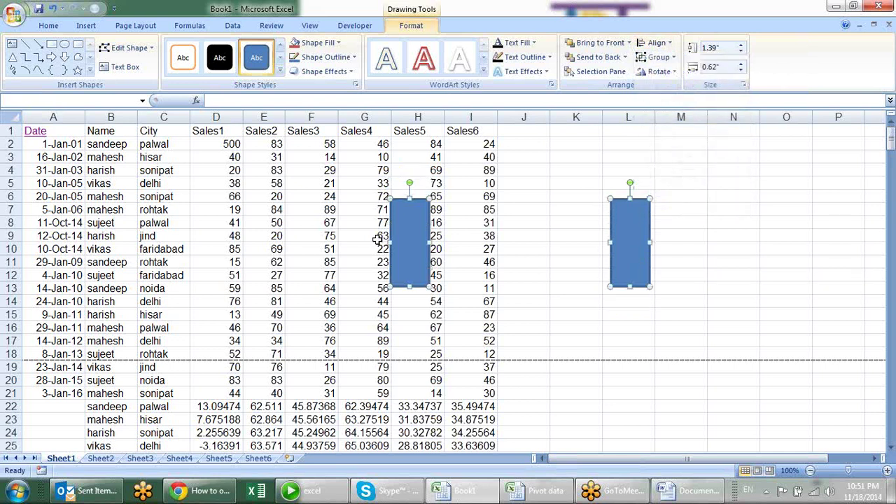
pyautogui.click(656, 42)
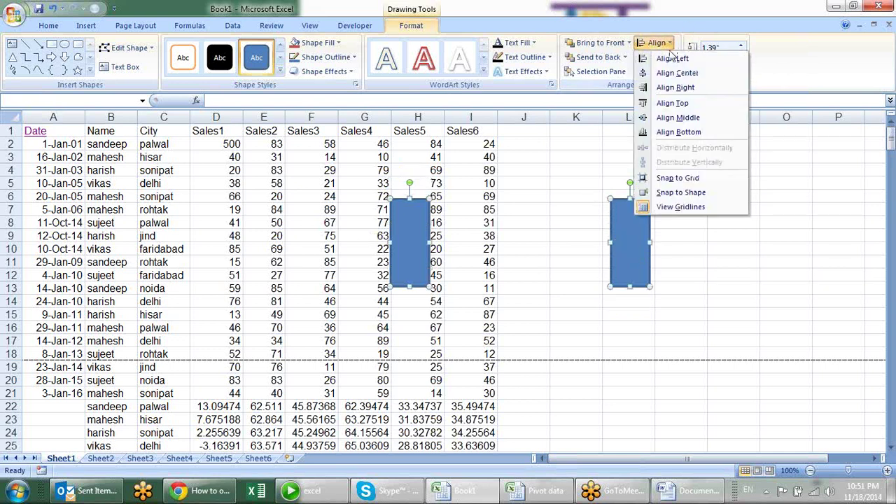
pyautogui.click(677, 73)
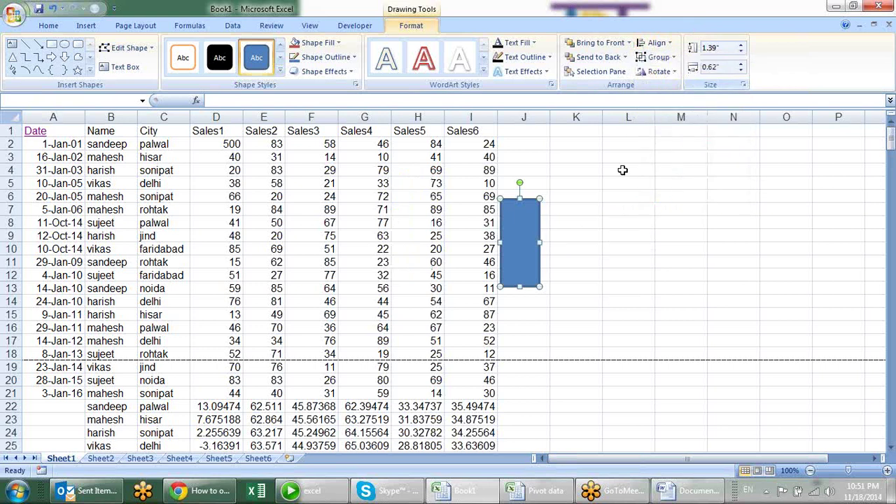
# Pull one rectangle down off the other, then right-align both rectangles.
pyautogui.moveTo(526, 223)
pyautogui.mouseDown()
pyautogui.moveTo(506, 389)
pyautogui.moveTo(573, 224)
pyautogui.moveTo(523, 327)
pyautogui.mouseUp()
pyautogui.click(678, 274)
pyautogui.keyDown('shift'); pyautogui.click(578, 234); pyautogui.keyUp('shift')
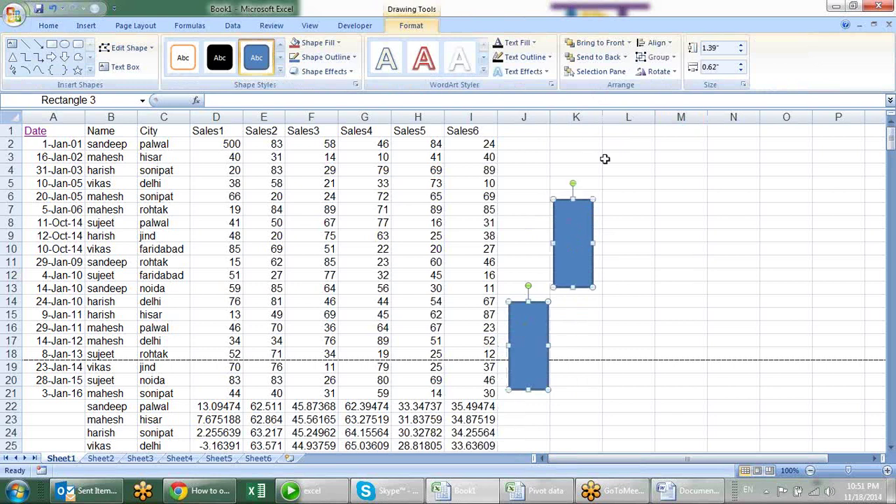
pyautogui.click(652, 44)
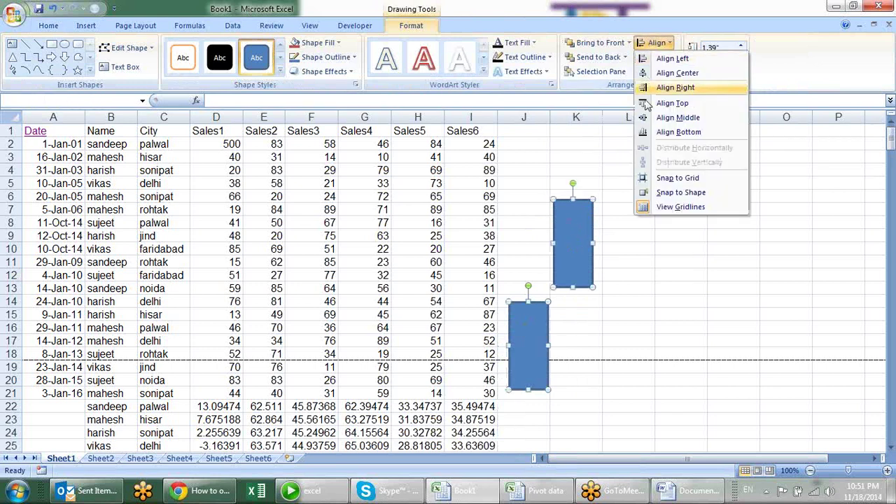
pyautogui.click(691, 91)
# Move the lower rectangle up and to the right into column L.
pyautogui.click(664, 44)
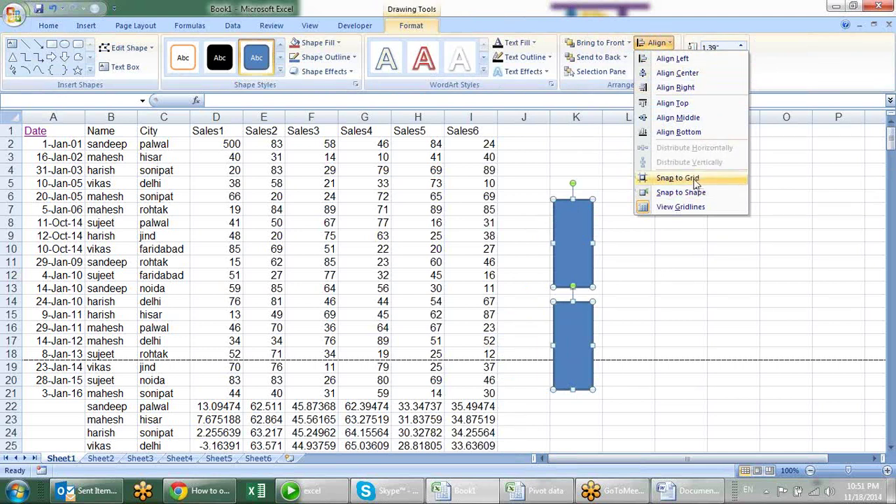
pyautogui.click(730, 282)
pyautogui.click(679, 314)
pyautogui.moveTo(577, 318)
pyautogui.mouseDown()
pyautogui.moveTo(675, 264)
pyautogui.moveTo(651, 284)
pyautogui.mouseUp()
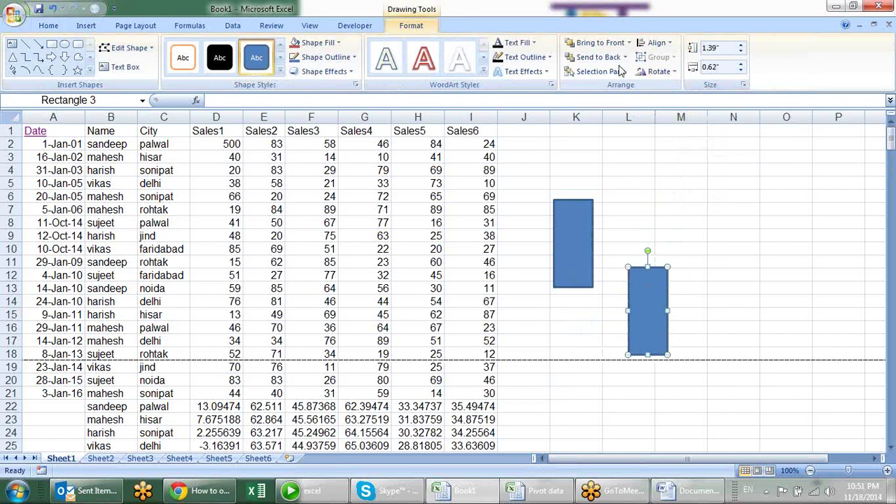
# Toggle Snap to Grid and reposition the right rectangle into column L.
pyautogui.click(656, 43)
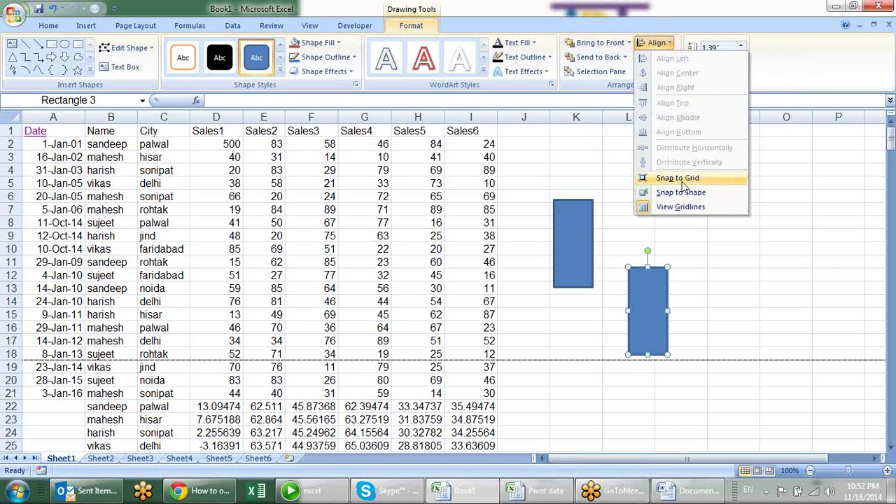
pyautogui.click(683, 180)
pyautogui.moveTo(647, 280); pyautogui.dragTo(710, 202)
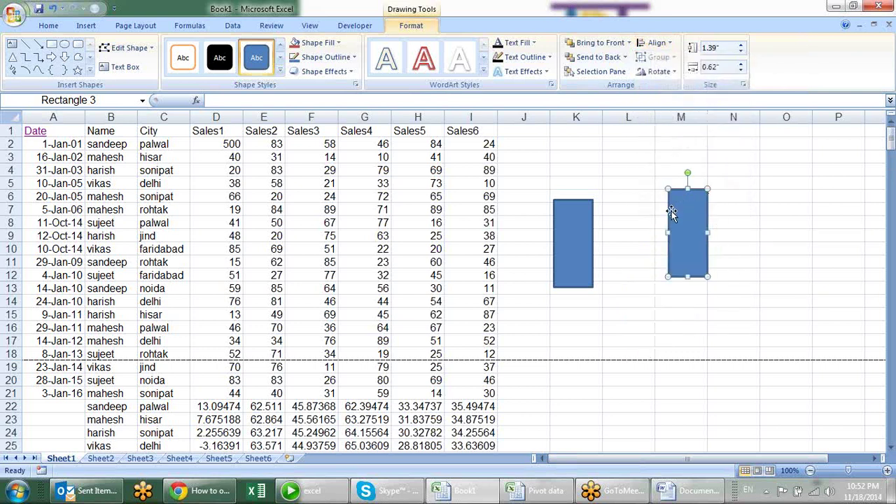
pyautogui.click(629, 208)
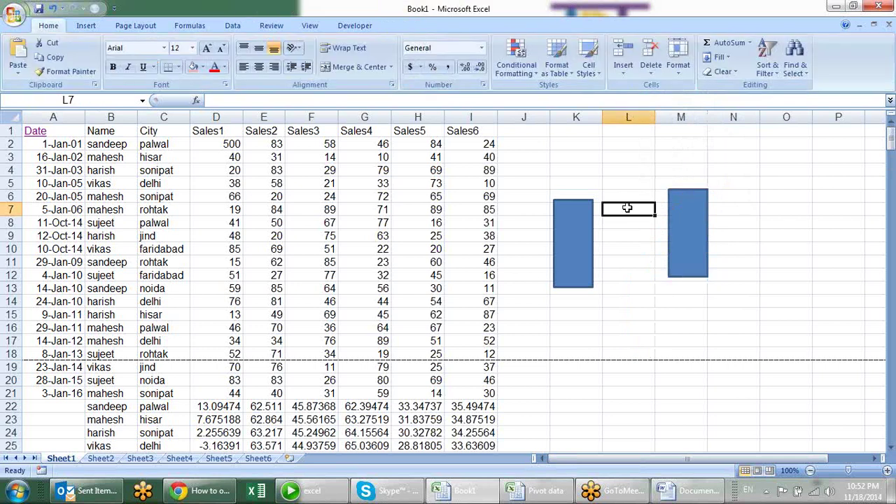
pyautogui.moveTo(675, 201)
pyautogui.mouseDown()
pyautogui.moveTo(656, 230)
pyautogui.moveTo(656, 259)
pyautogui.moveTo(650, 230)
pyautogui.moveTo(666, 208)
pyautogui.moveTo(605, 242)
pyautogui.moveTo(616, 224)
pyautogui.mouseUp()
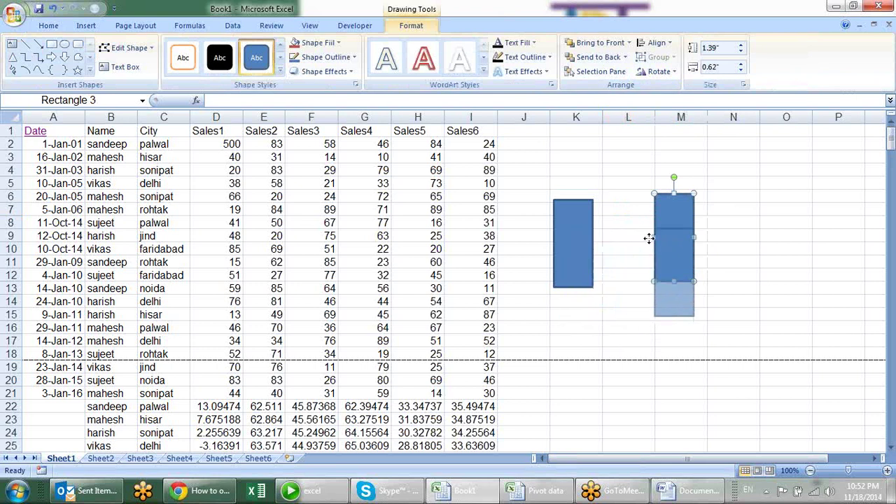
pyautogui.moveTo(616, 224); pyautogui.dragTo(609, 212)
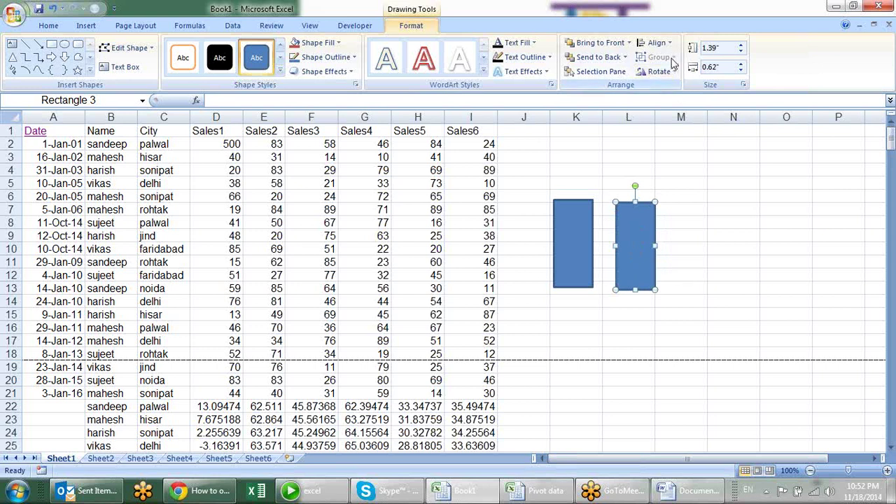
# Switch from Snap to Grid to Snap to Shape and place the second rectangle on the first in column K.
pyautogui.click(655, 43)
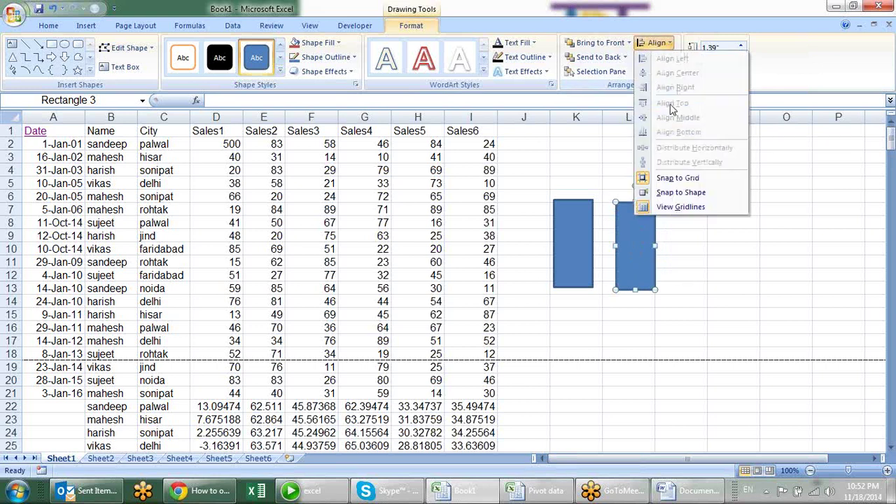
pyautogui.click(683, 181)
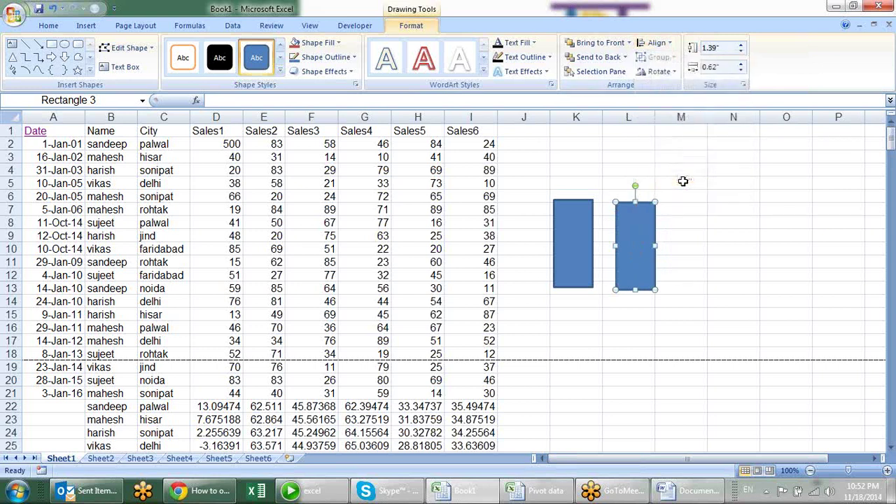
pyautogui.click(656, 43)
pyautogui.click(686, 193)
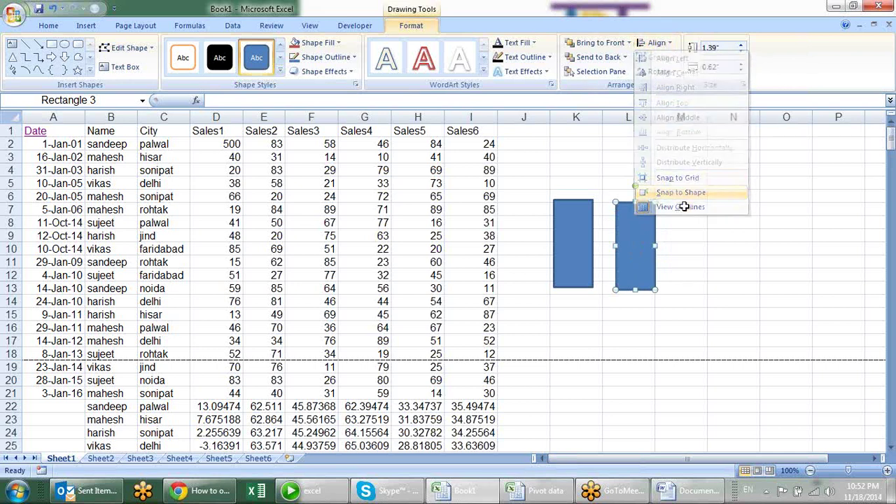
pyautogui.moveTo(647, 234)
pyautogui.mouseDown()
pyautogui.moveTo(749, 220)
pyautogui.moveTo(741, 287)
pyautogui.moveTo(584, 294)
pyautogui.moveTo(585, 242)
pyautogui.mouseUp()
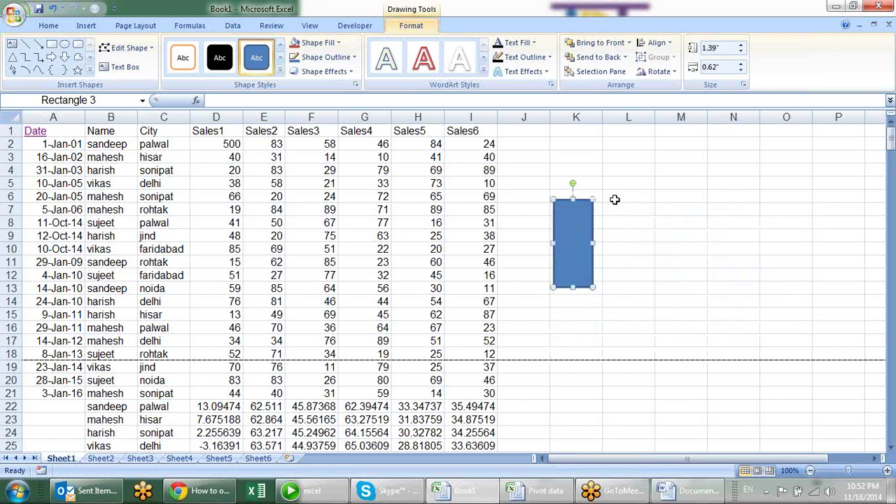
# Snap the second rectangle flush against the first's right edge, turn on Snap to Shape, and select cell J1.
pyautogui.moveTo(585, 214); pyautogui.dragTo(624, 214)
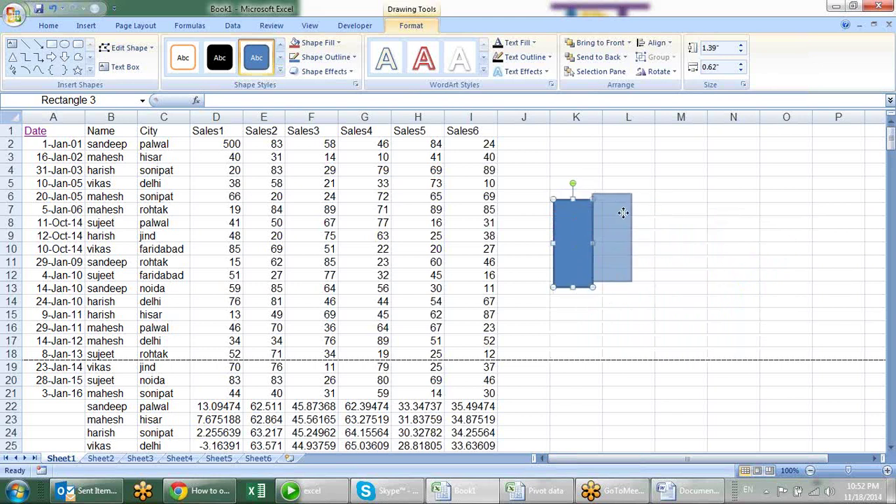
pyautogui.click(768, 217)
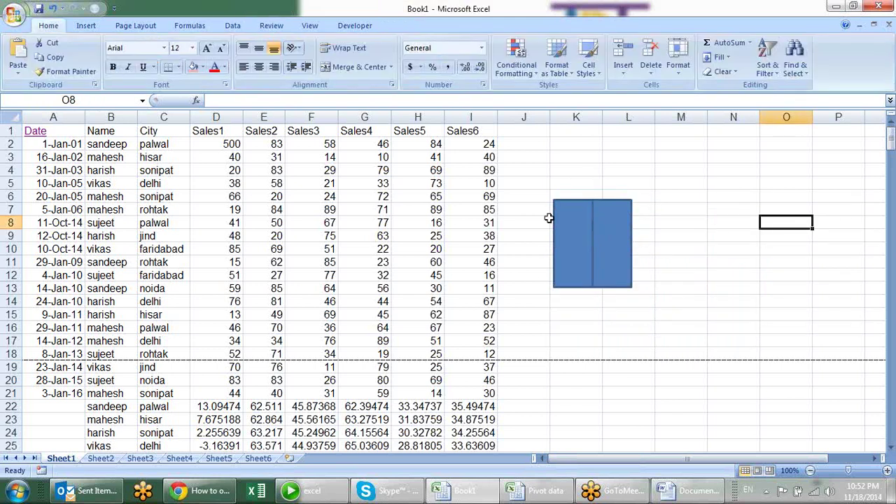
pyautogui.click(574, 245)
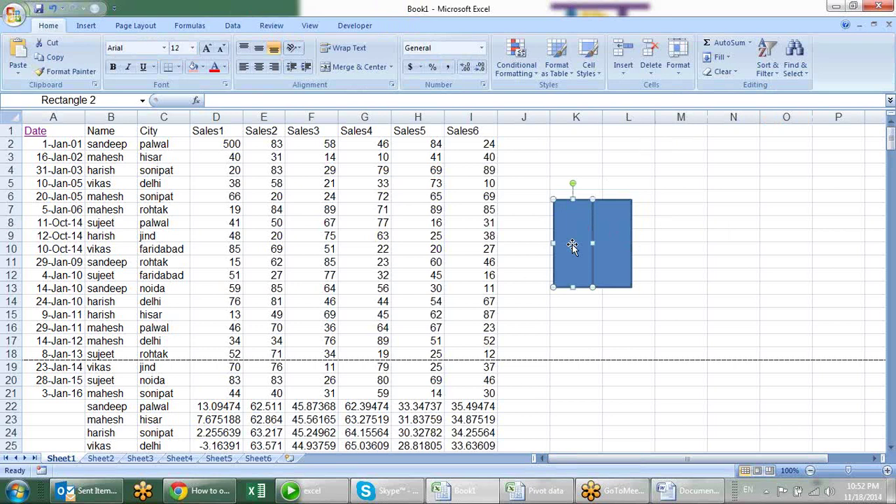
pyautogui.click(655, 43)
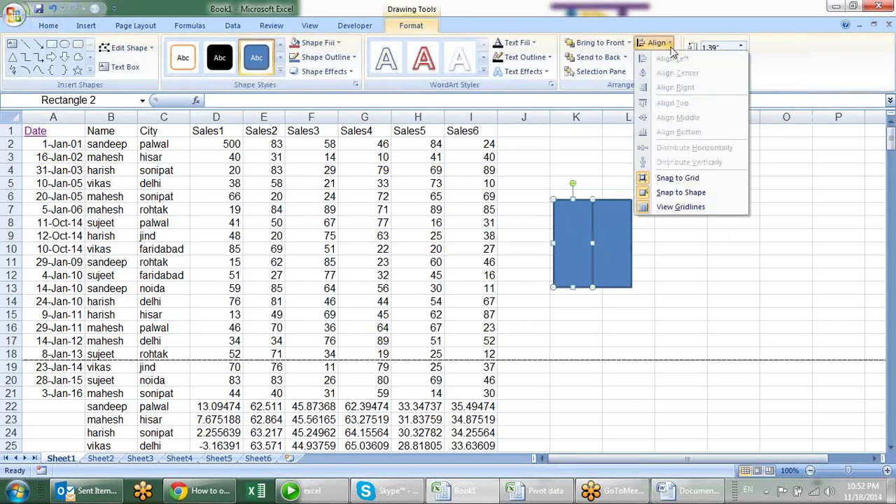
pyautogui.click(678, 193)
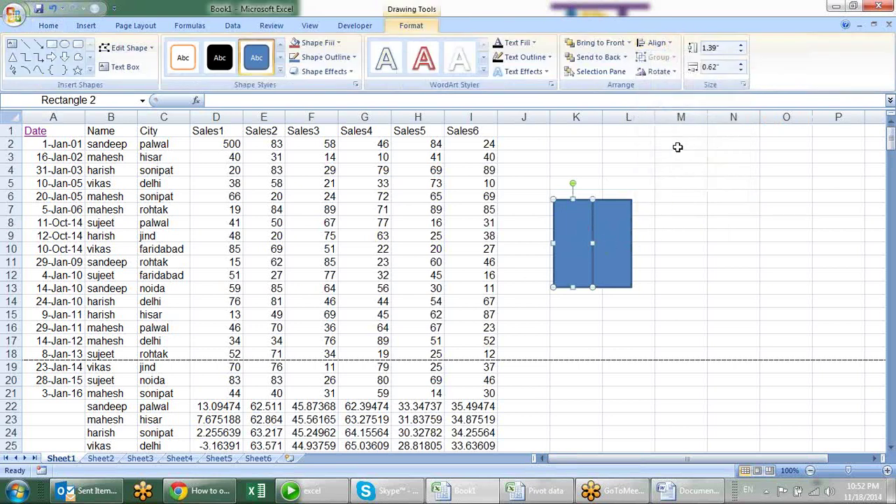
pyautogui.click(524, 130)
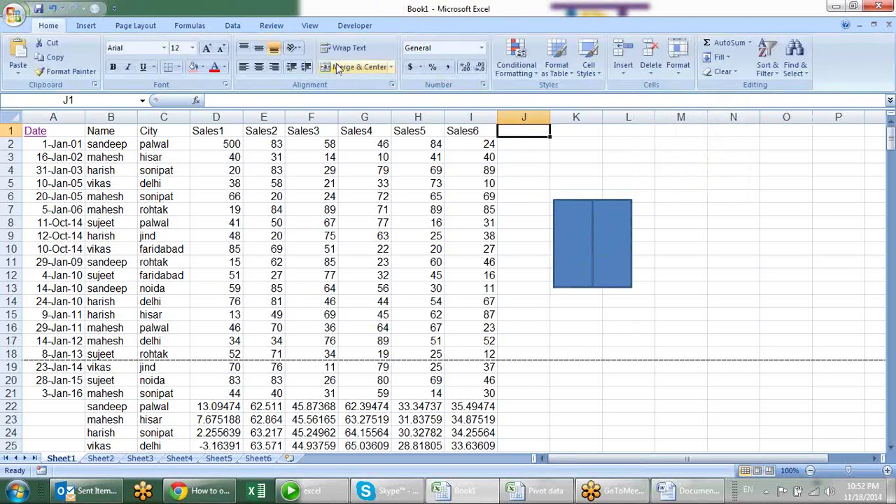
pyautogui.click(232, 27)
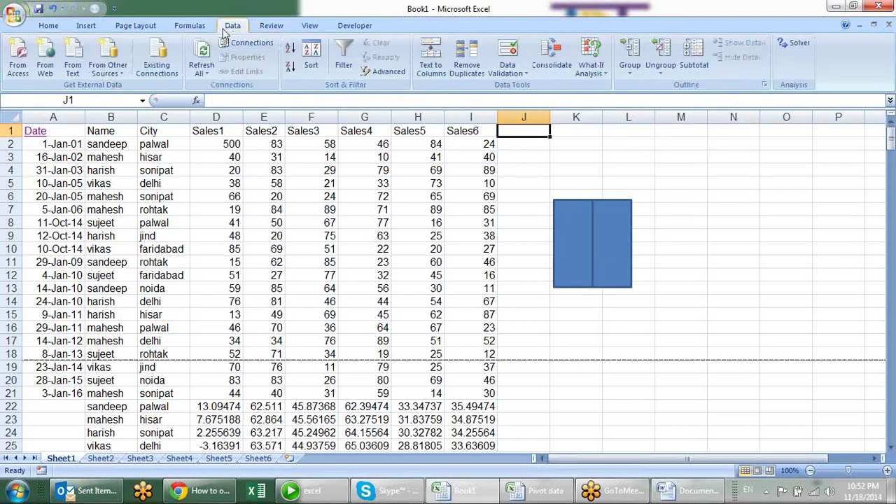
# Toggle Snap to Grid from the Page Layout Align options.
pyautogui.click(210, 26)
pyautogui.click(147, 23)
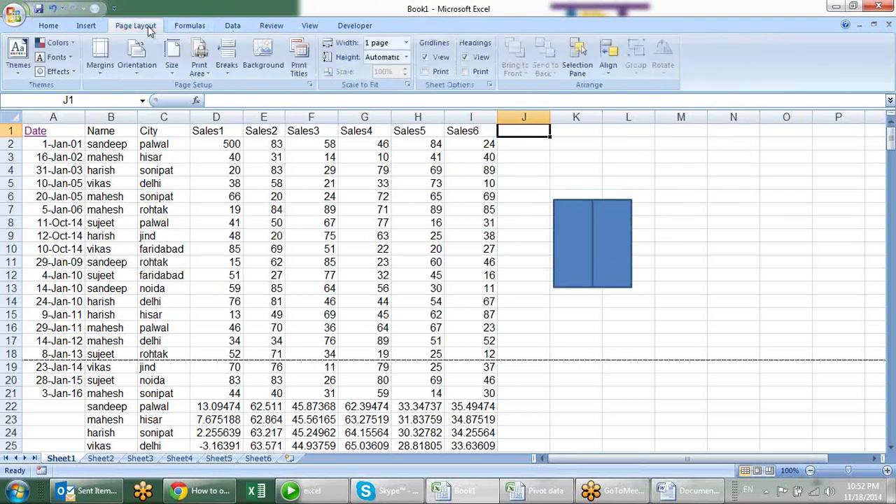
pyautogui.click(606, 67)
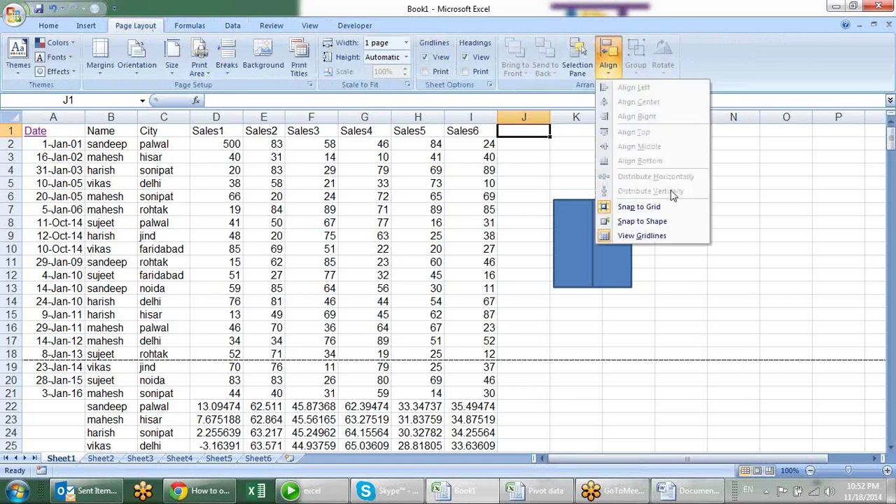
pyautogui.click(651, 207)
pyautogui.click(744, 168)
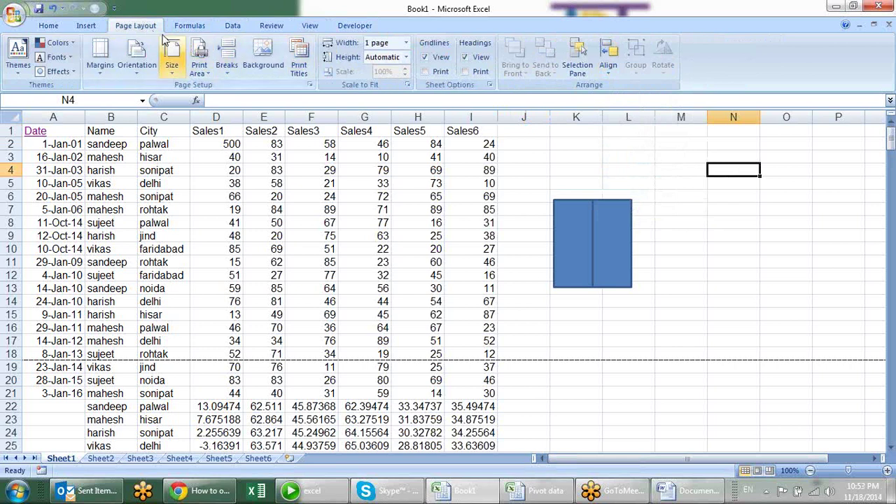
# Browse the Formulas, Data, Review, View and Developer tabs, then select N12 and close the workbook.
pyautogui.click(188, 26)
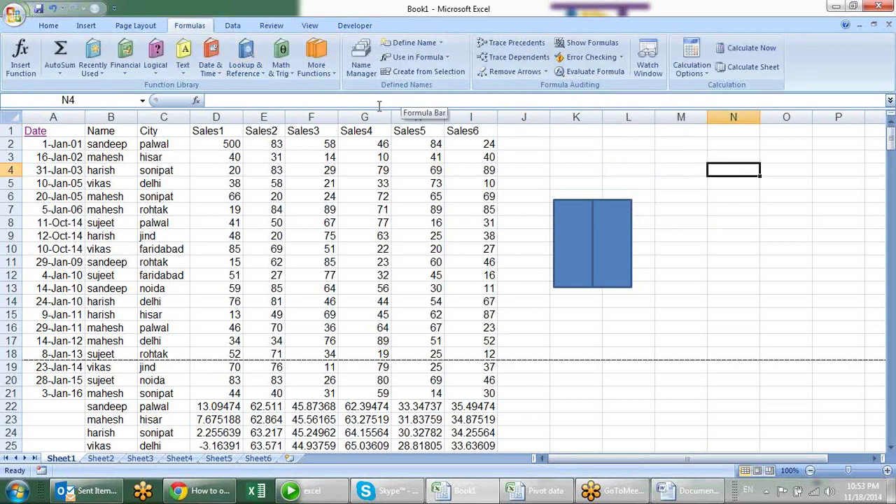
pyautogui.click(232, 26)
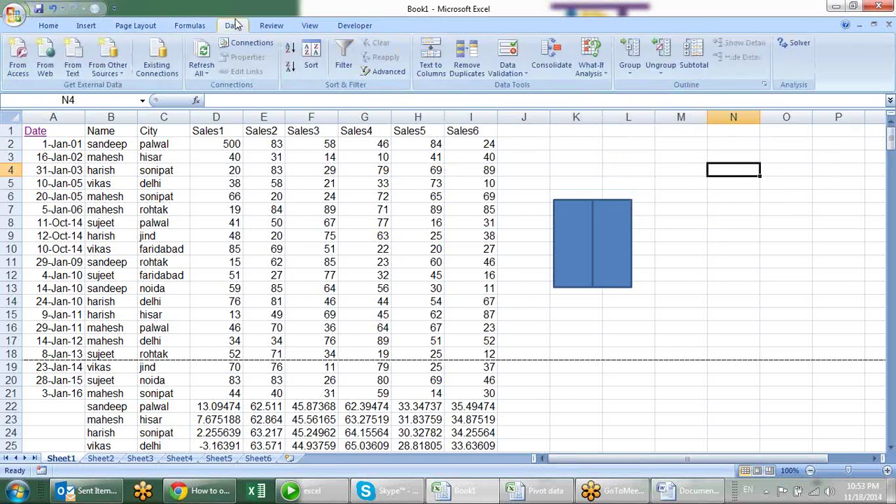
pyautogui.click(273, 28)
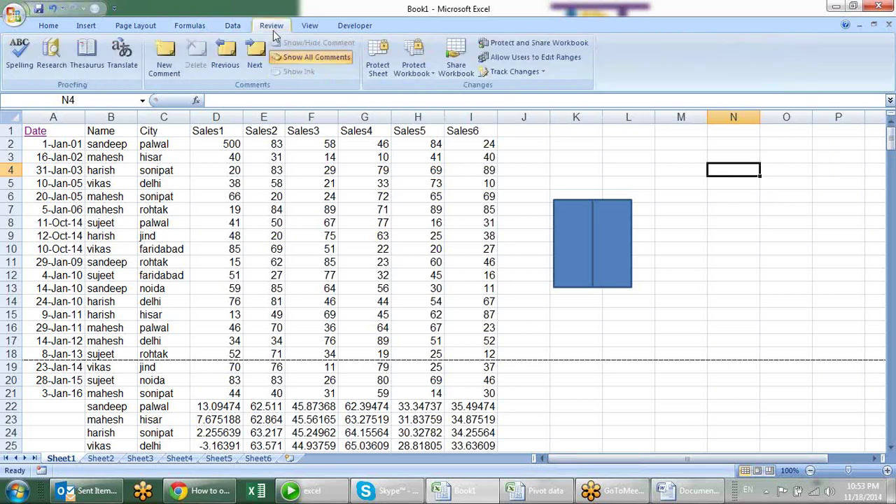
pyautogui.click(312, 28)
pyautogui.click(367, 28)
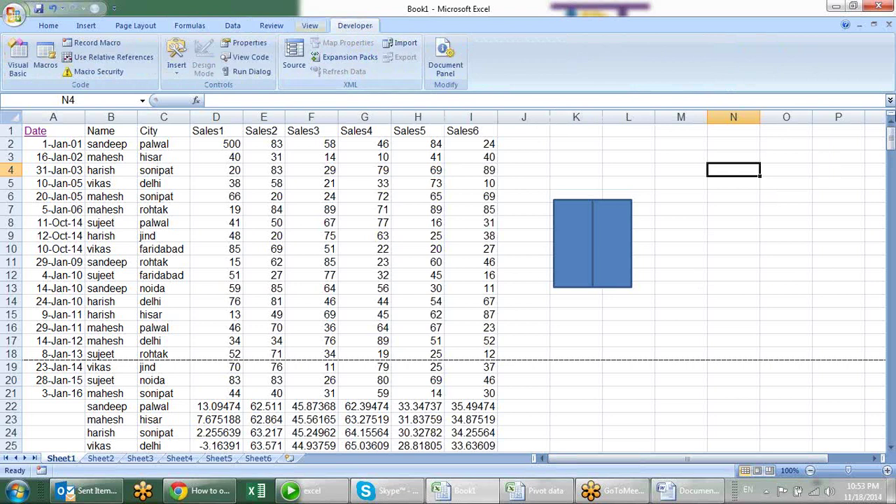
pyautogui.click(759, 275)
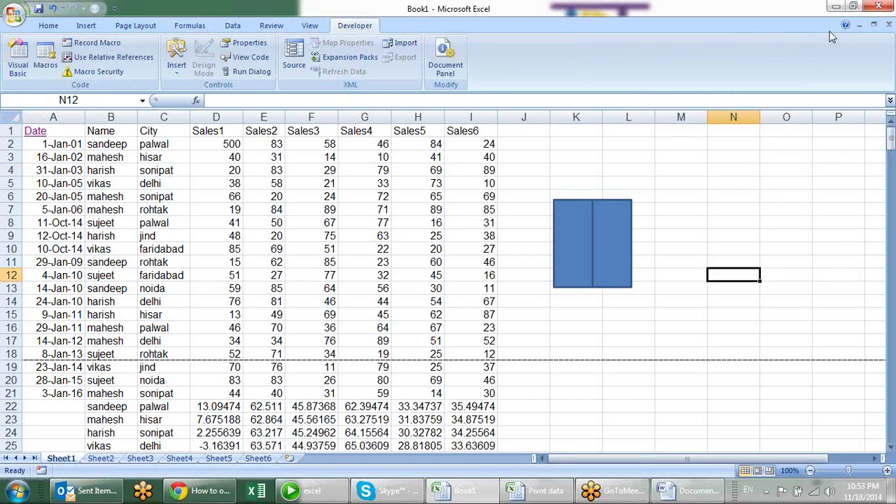
pyautogui.click(889, 25)
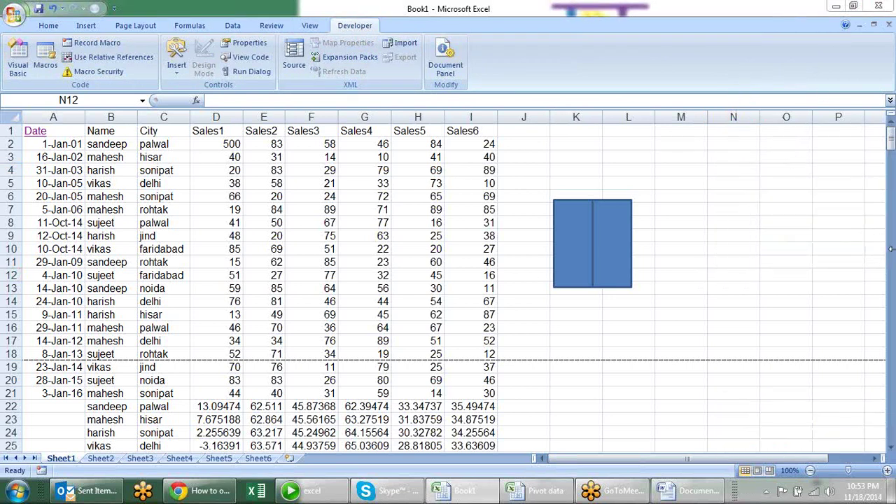